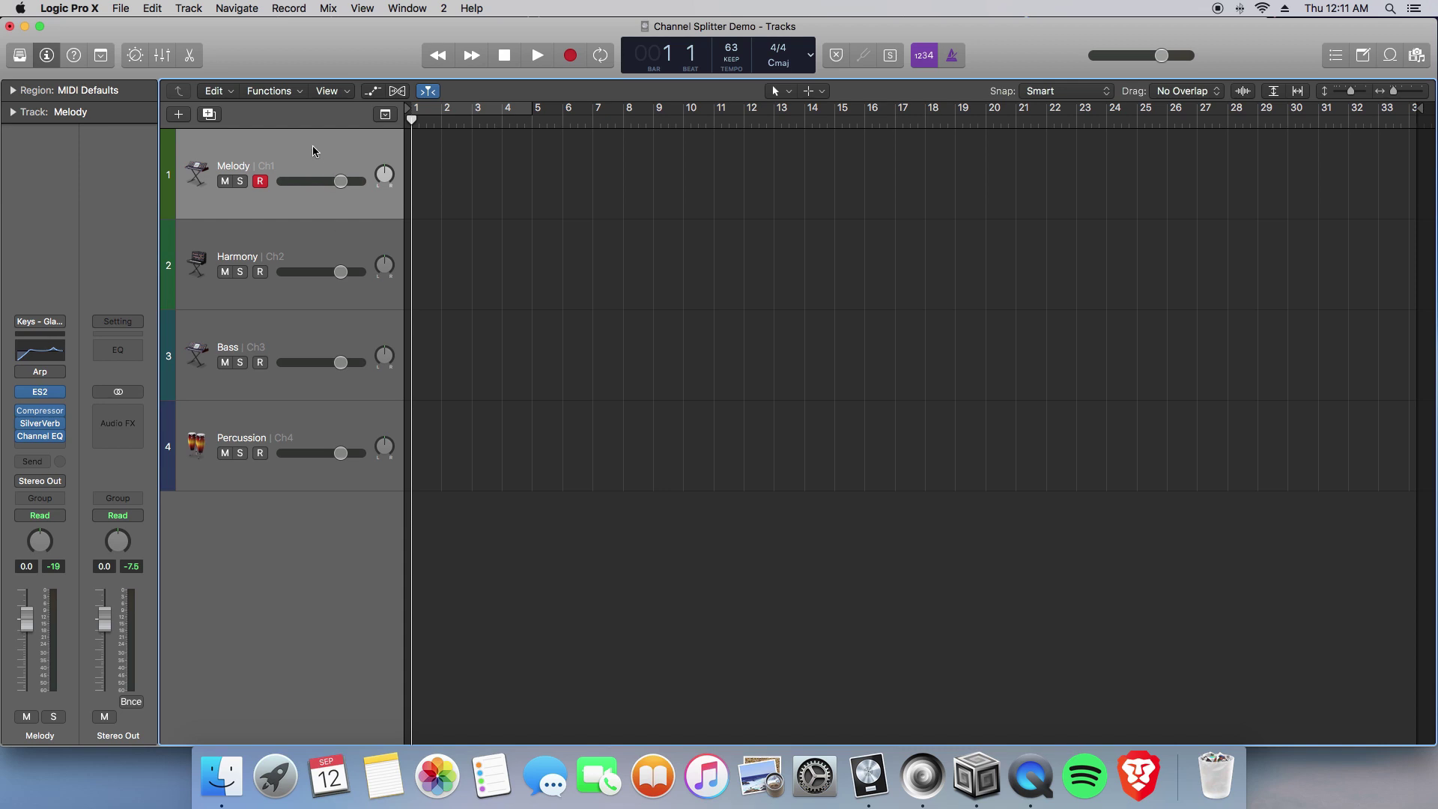
# Arm the Harmony, Bass and Percussion tracks in turn, ending with Percussion armed.
pyautogui.click(312, 232)
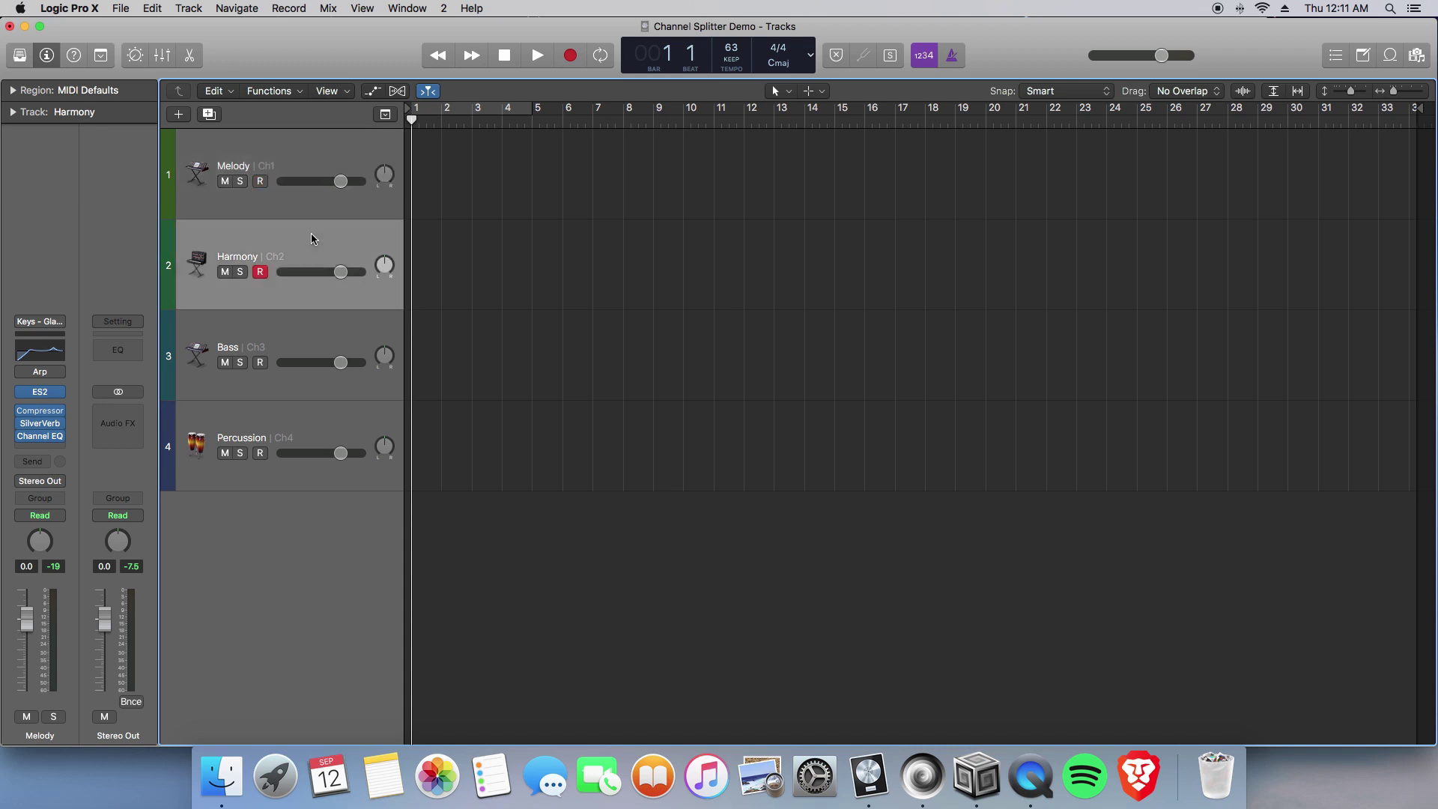
pyautogui.click(293, 341)
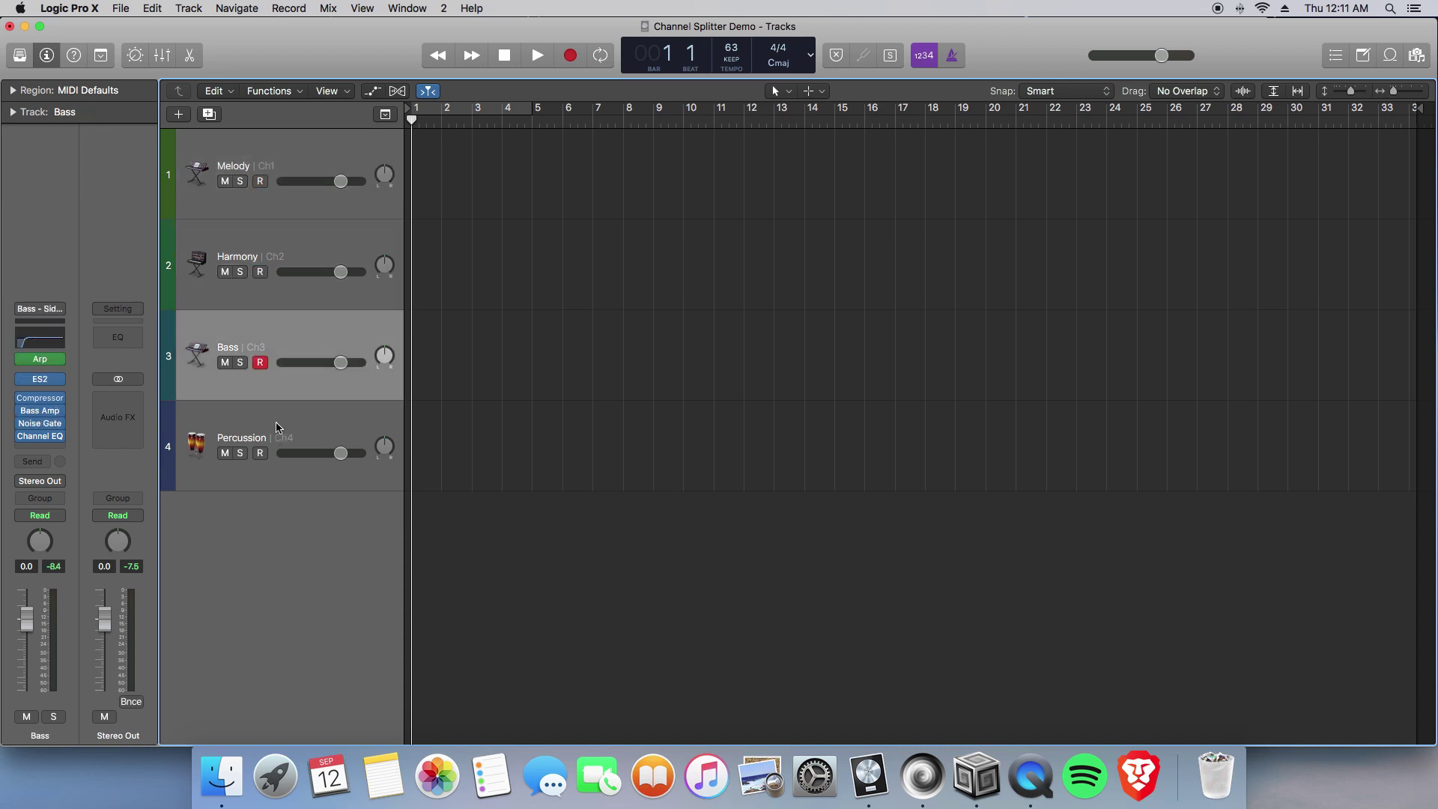
pyautogui.click(276, 428)
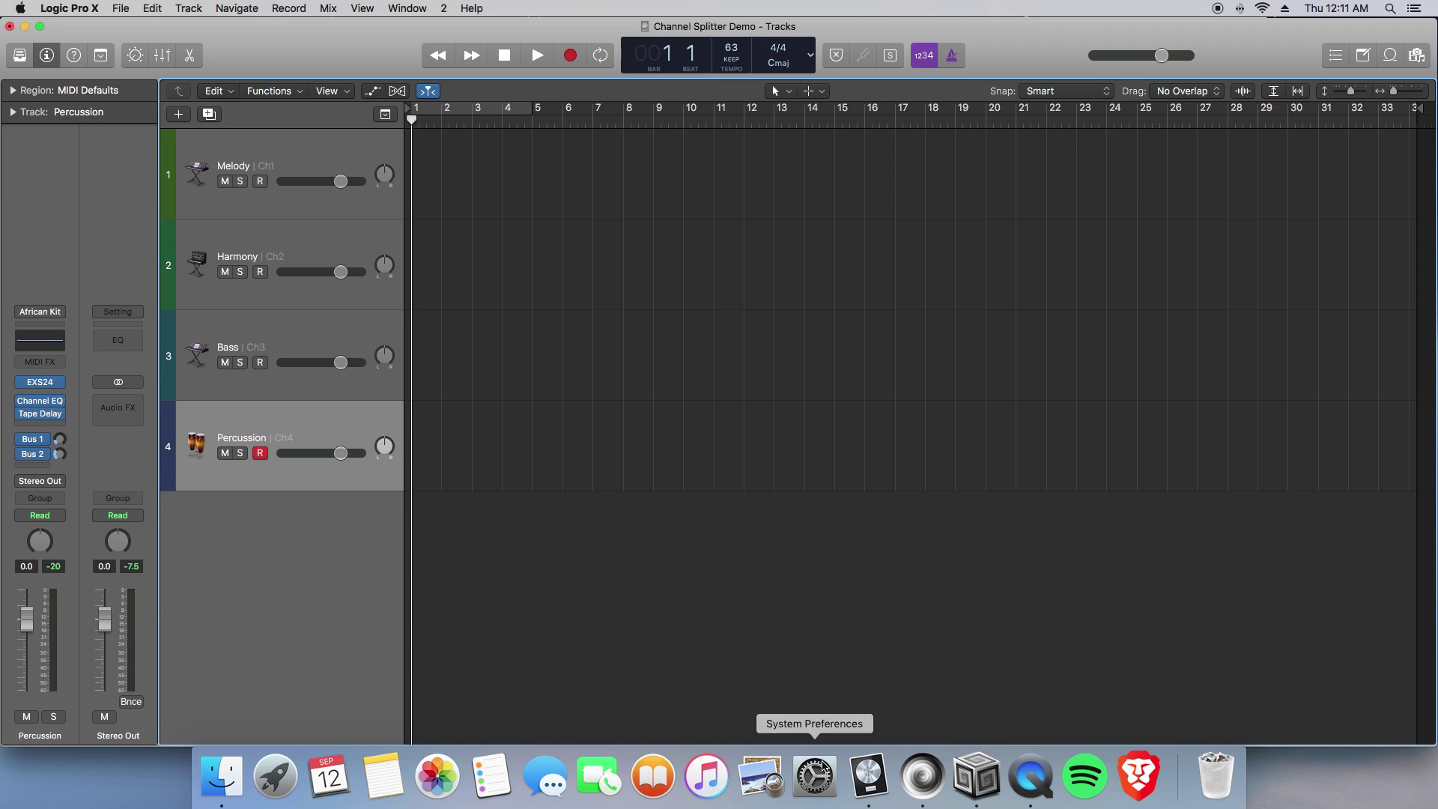
# Initialise the MIDI client with MIDIClient.init and connect all inputs with MIDIIn.connectAll.
pyautogui.click(921, 775)
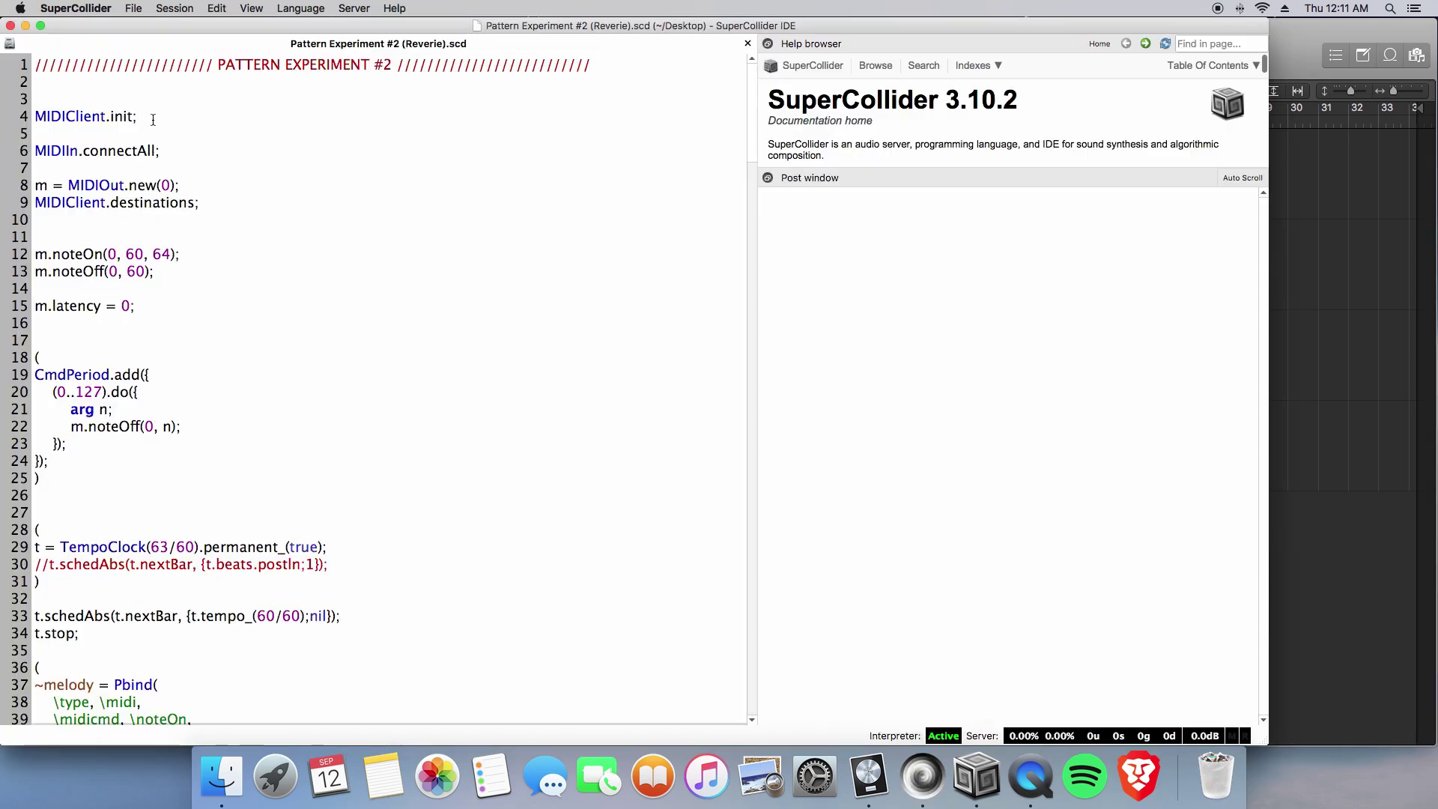
pyautogui.hotkey('shift', 'Return')
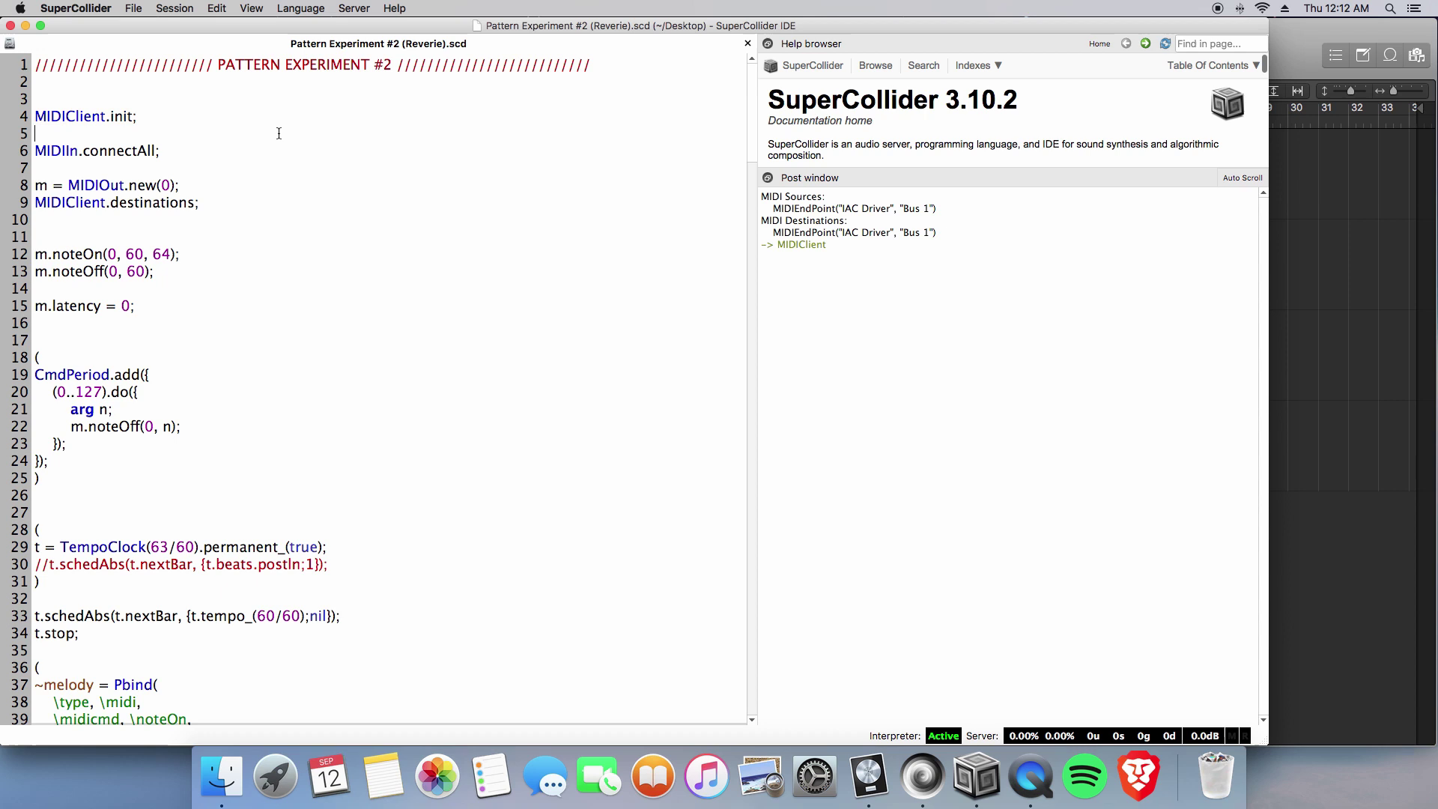
pyautogui.hotkey('shift', 'Return')
pyautogui.hotkey('shift', 'Return')
pyautogui.hotkey('shift', 'Return')
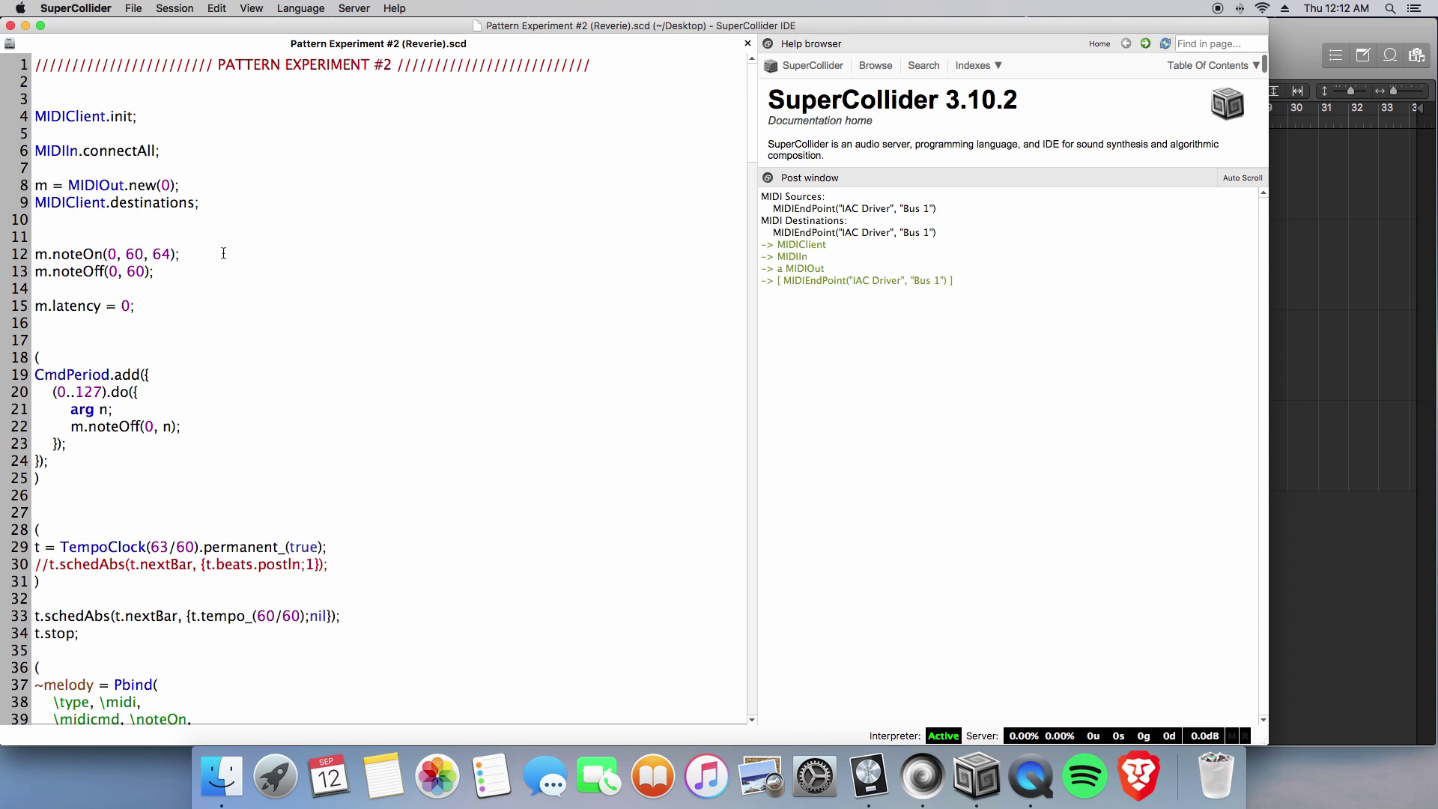
# Arm Logic's Melody track and send a test note through the IAC Driver MIDIOut.
pyautogui.press('super+Tab')
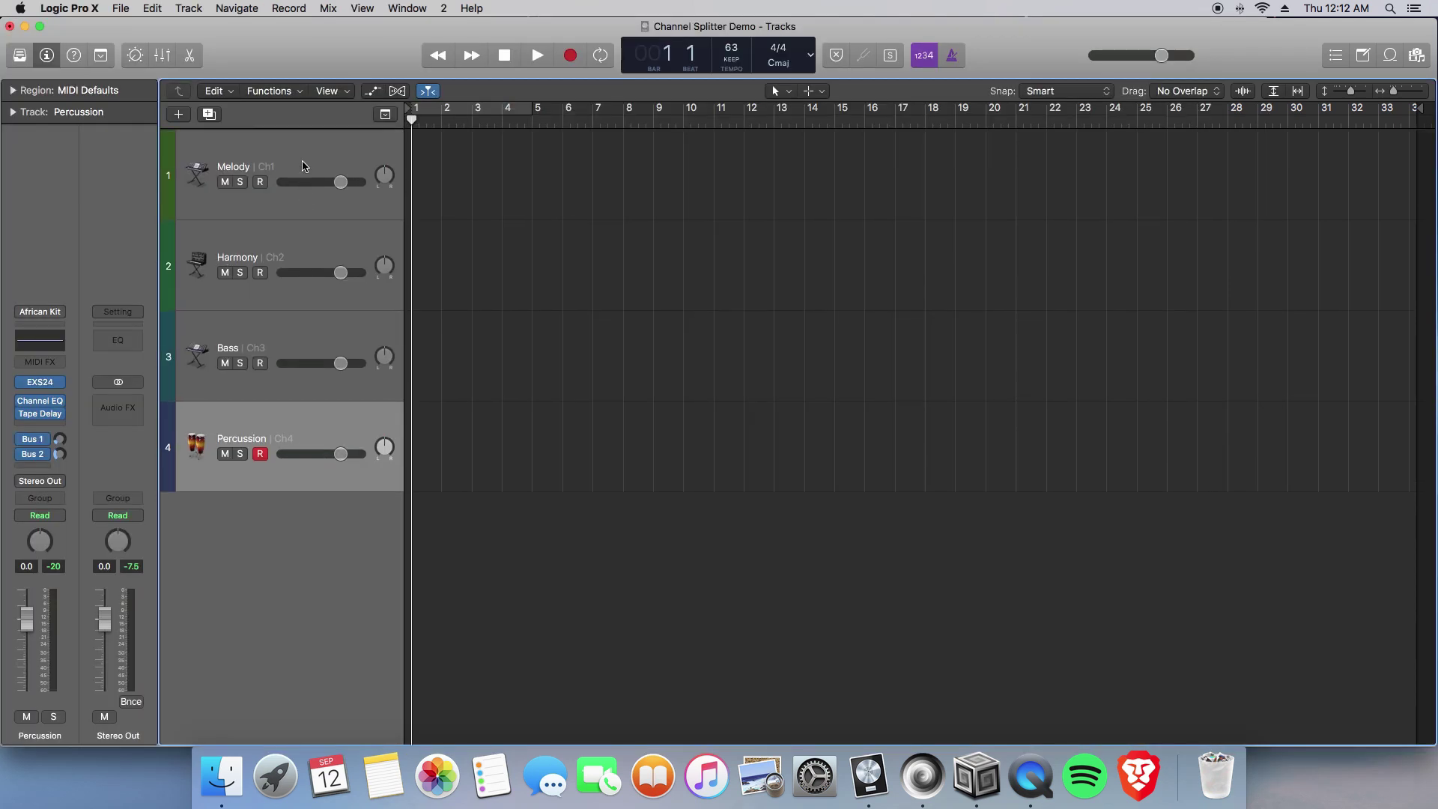
pyautogui.click(271, 202)
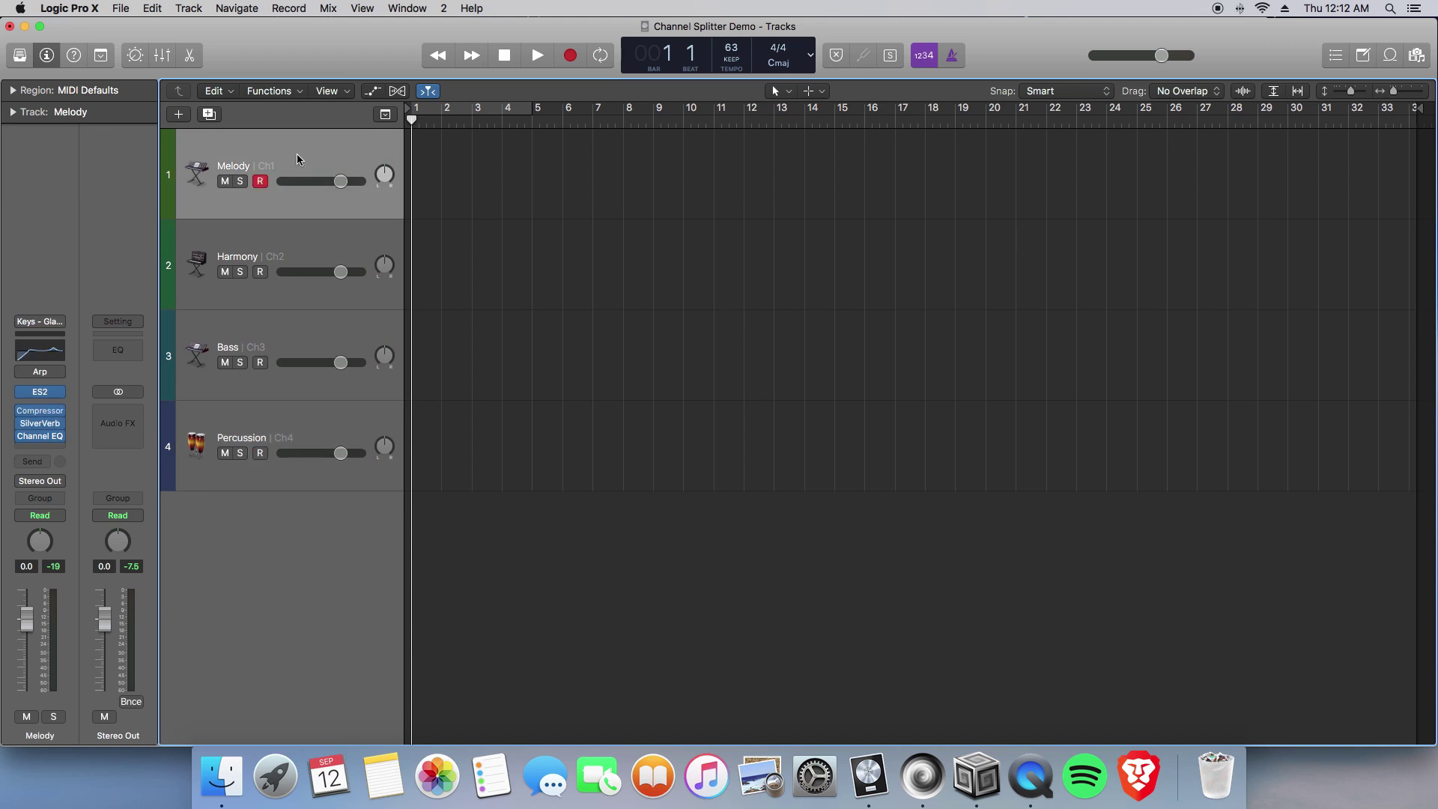
pyautogui.press('super+Tab')
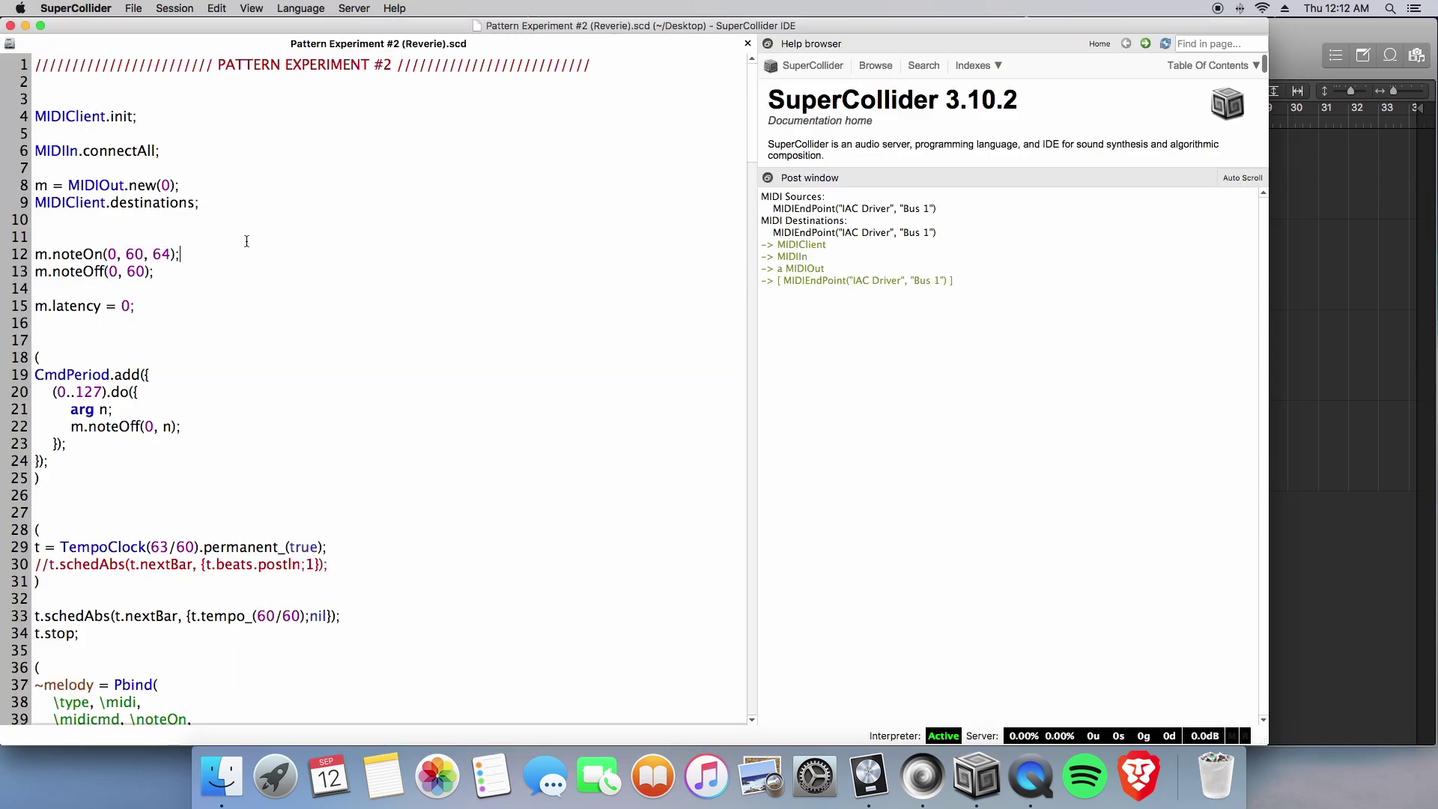
pyautogui.hotkey('shift', 'Return')
pyautogui.hotkey('shift', 'Return')
pyautogui.hotkey('shift', 'Return')
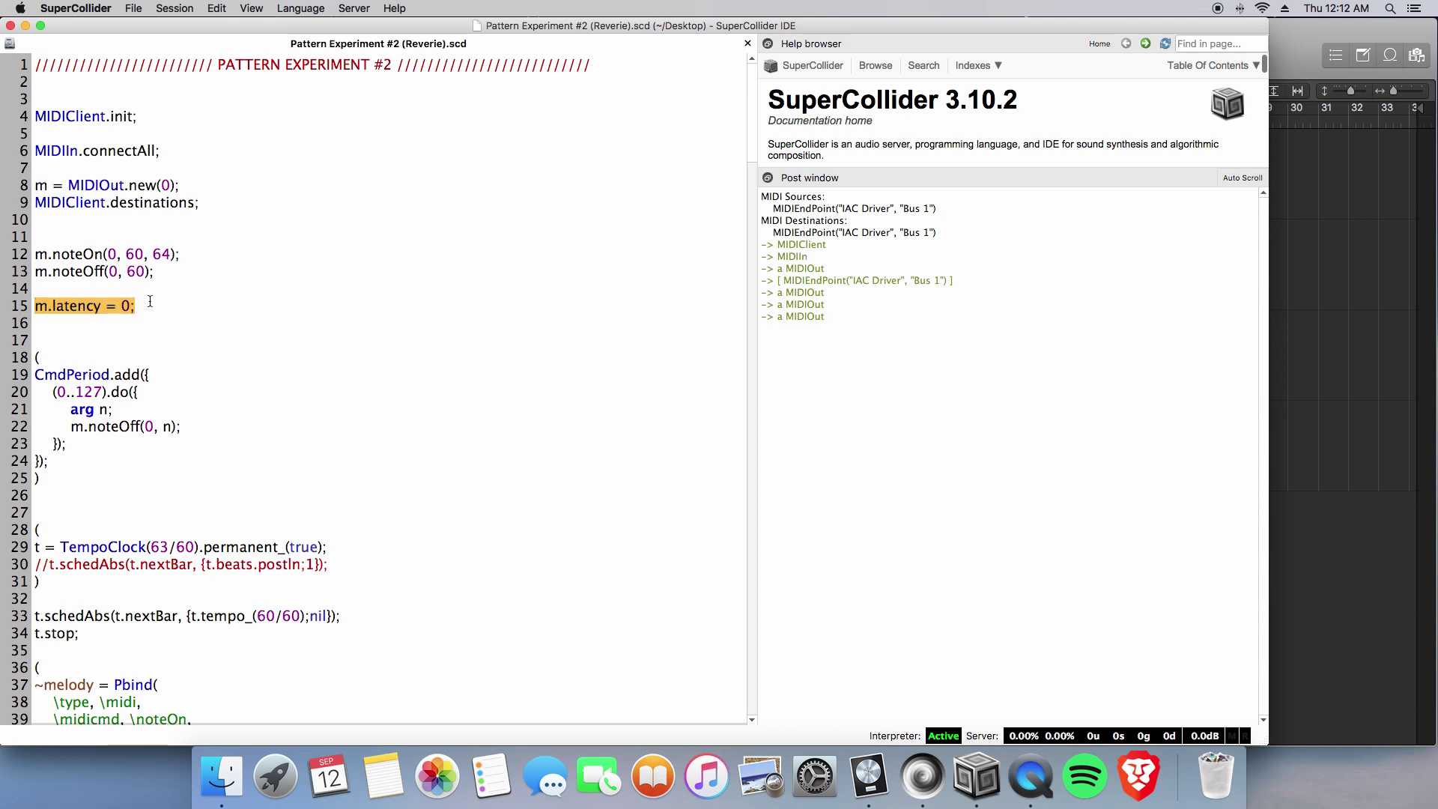
# Set m.latency = 0 and register the CmdPeriod all-notes-off cleanup block.
pyautogui.click(72, 479)
pyautogui.press('super+Return')
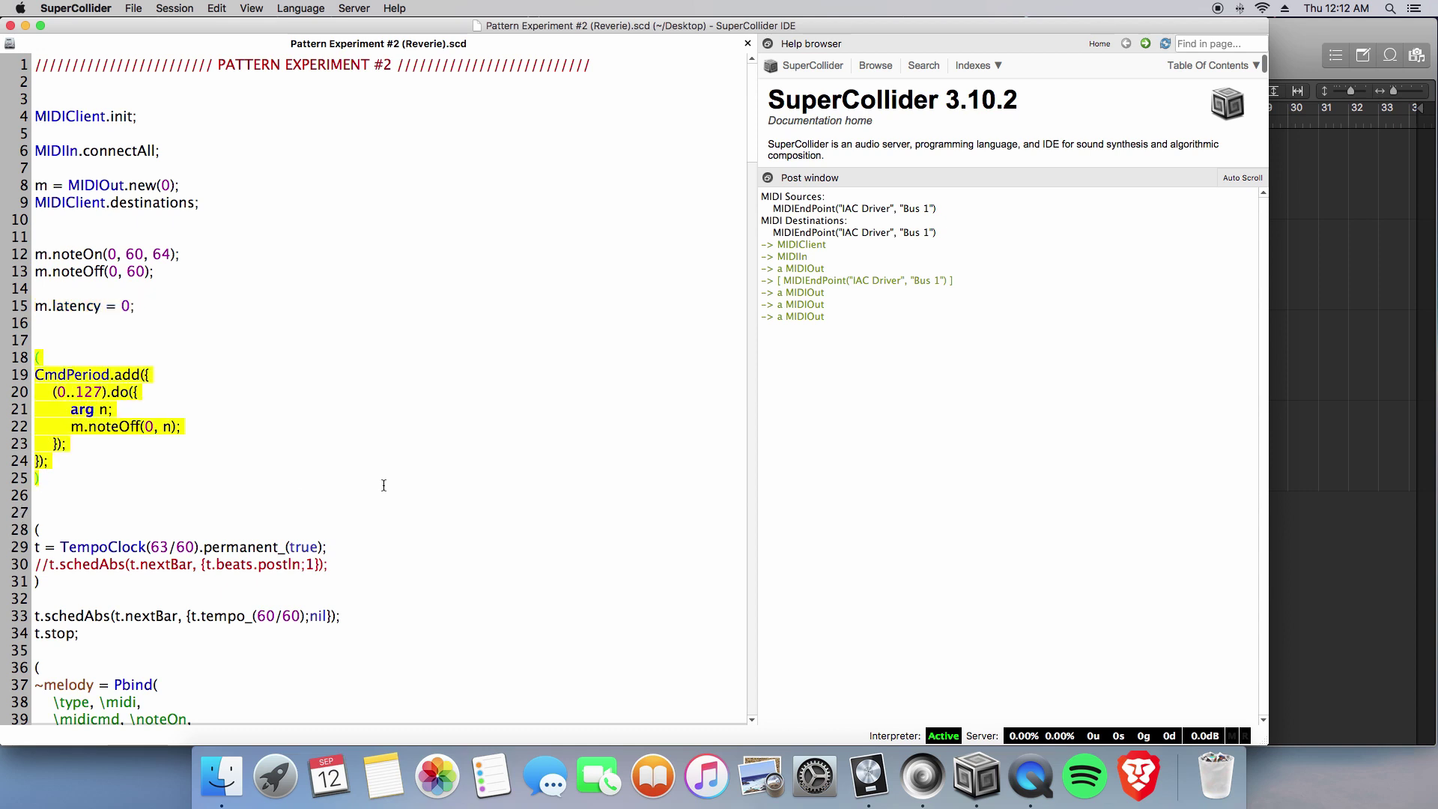
pyautogui.press('super+Return')
# Run the ~melody Pbind on MIDI channel 0 and watch Logic's Melody track receive it.
pyautogui.scroll(-10, 410, 515)
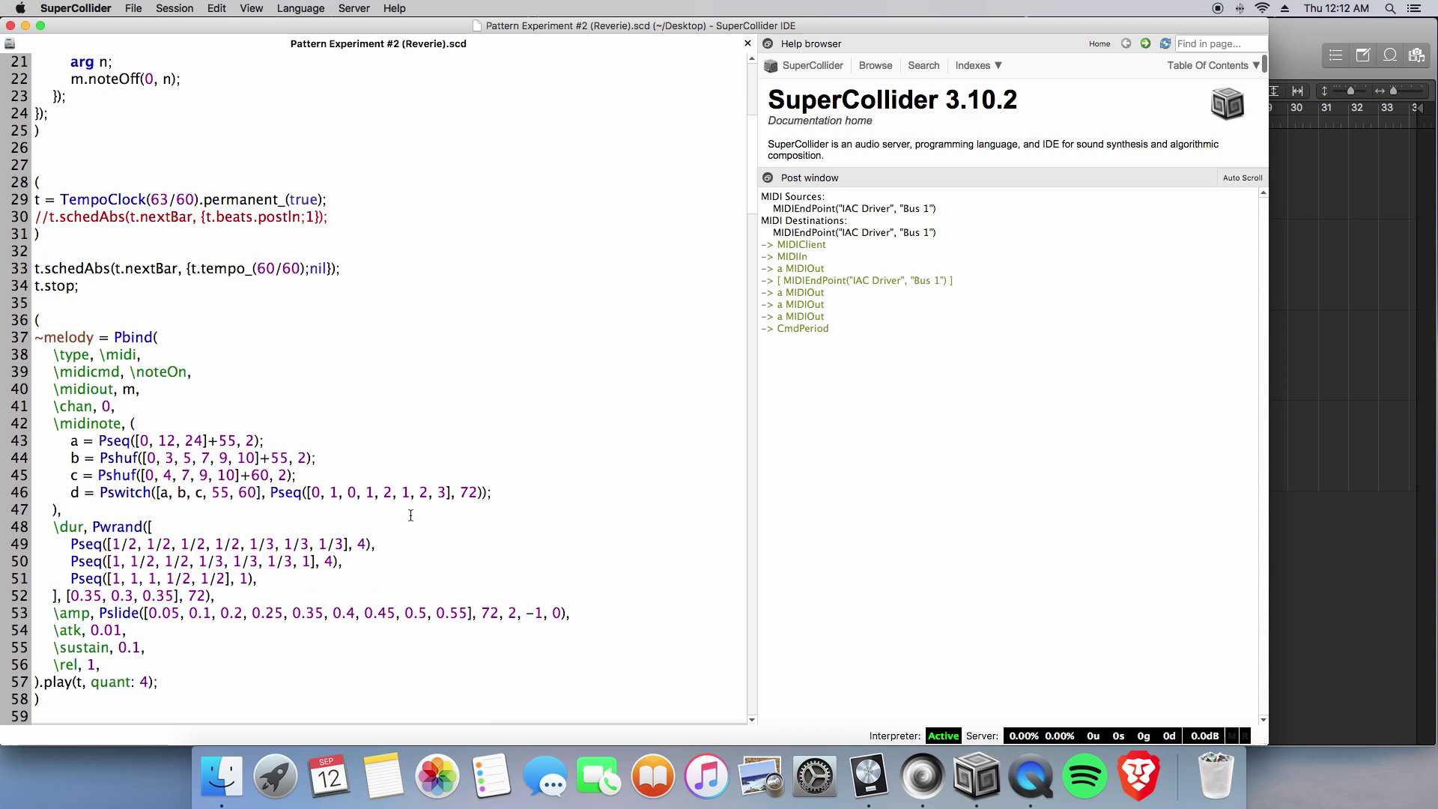
pyautogui.scroll(-6, 410, 515)
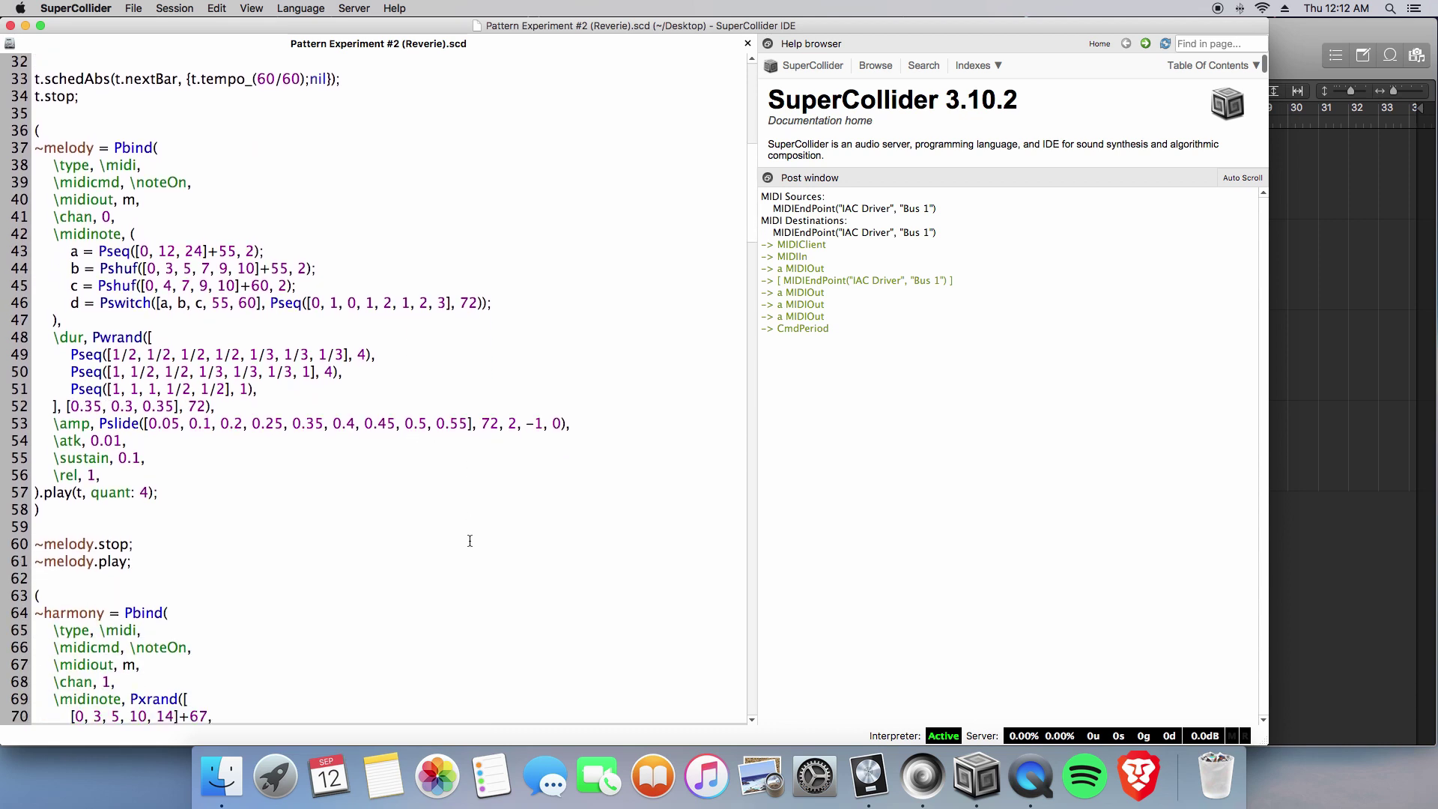
pyautogui.scroll(-2, 469, 541)
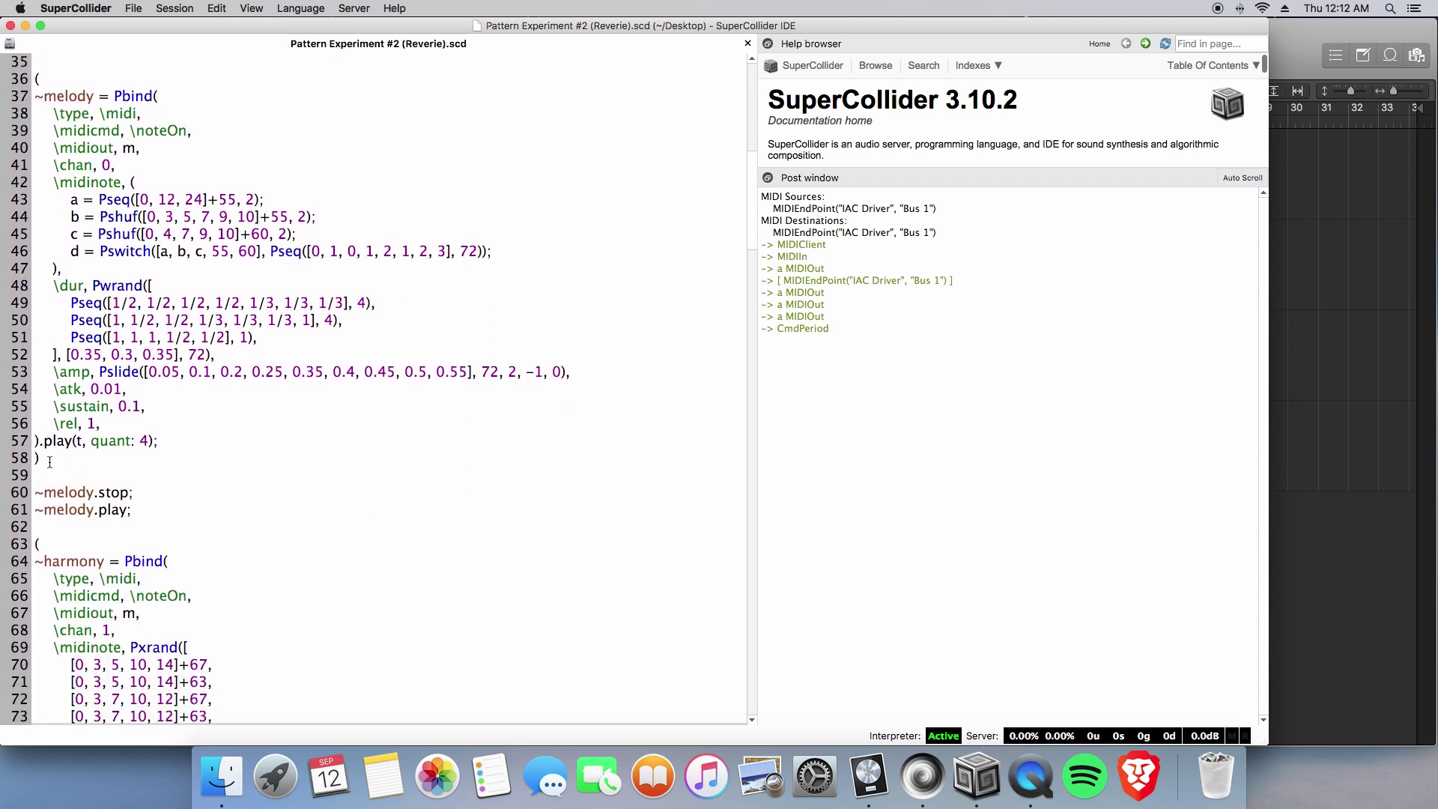
pyautogui.click(50, 462)
pyautogui.press('super+Return')
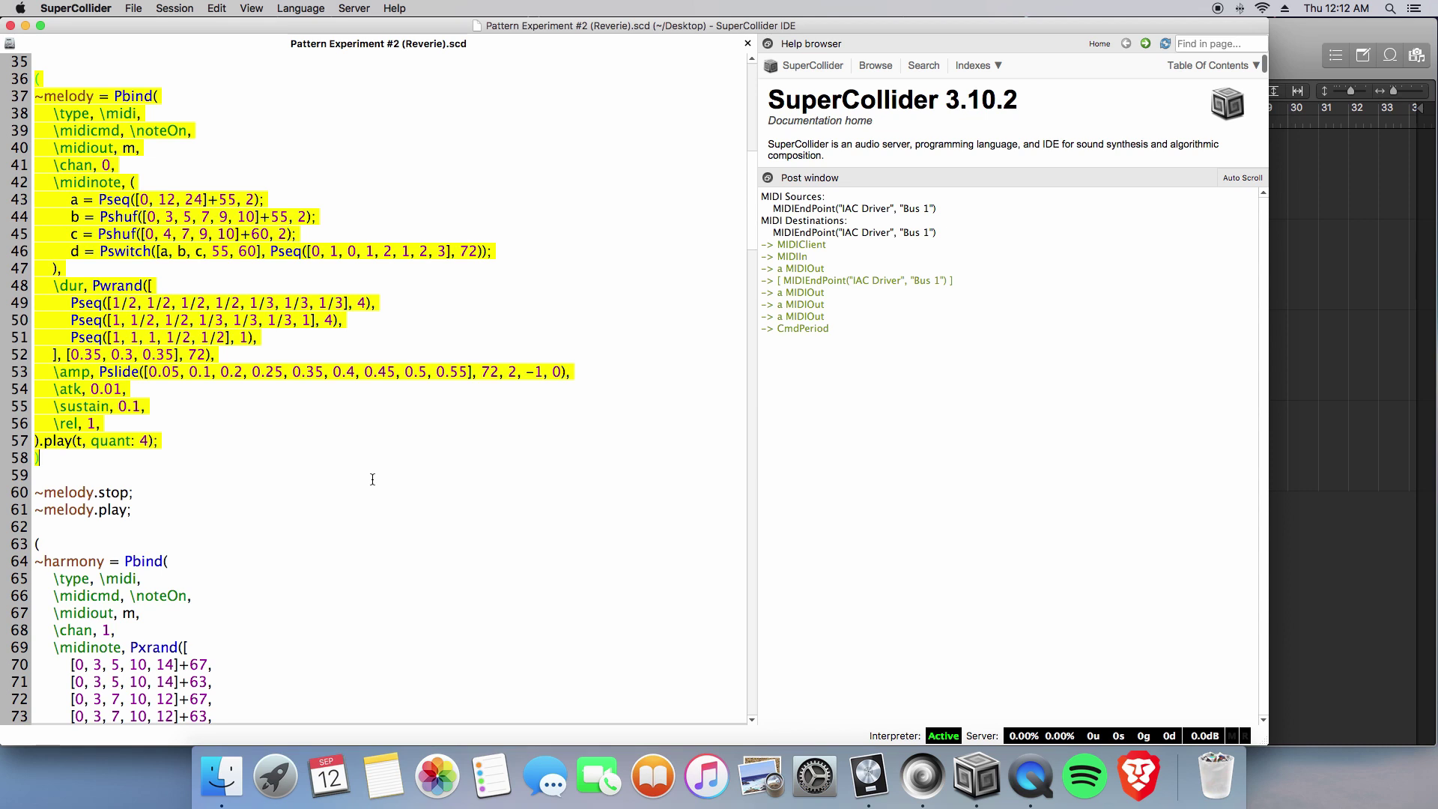
pyautogui.press('super+Return')
pyautogui.press('super+Tab')
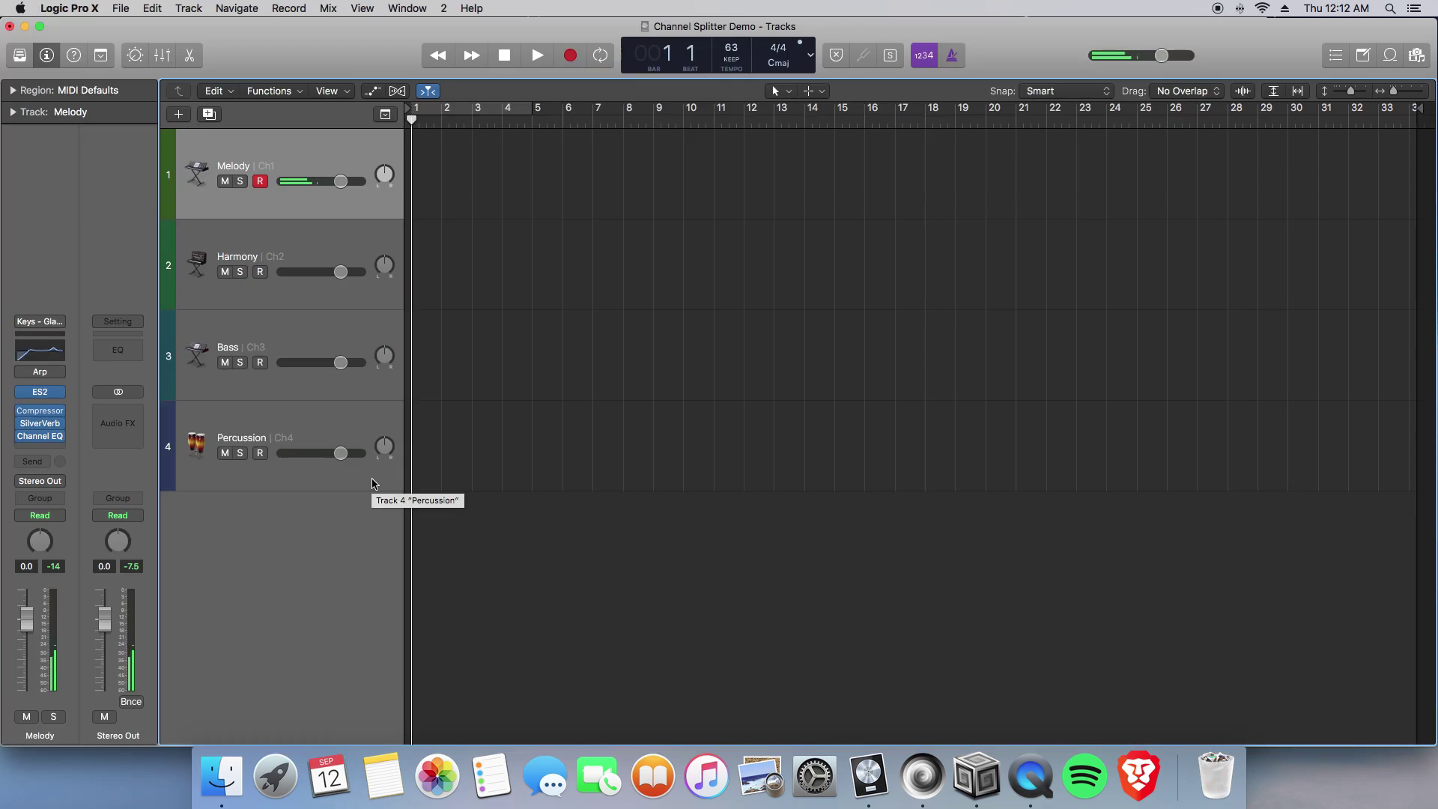
# Halt the melody with ~melody.stop and bring Logic Pro X forward.
pyautogui.press('super+Tab')
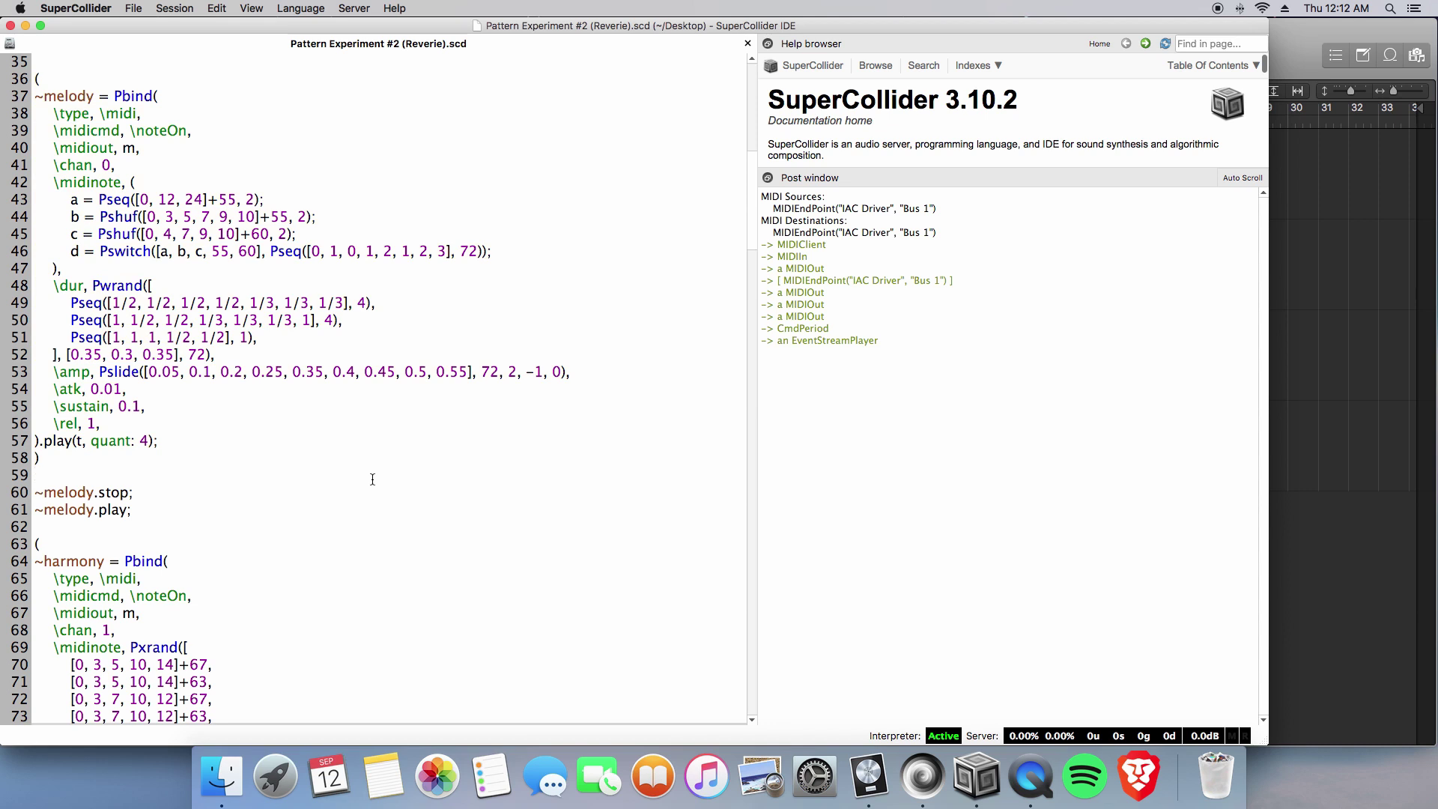
pyautogui.hotkey('shift', 'Return')
pyautogui.press('super+Tab')
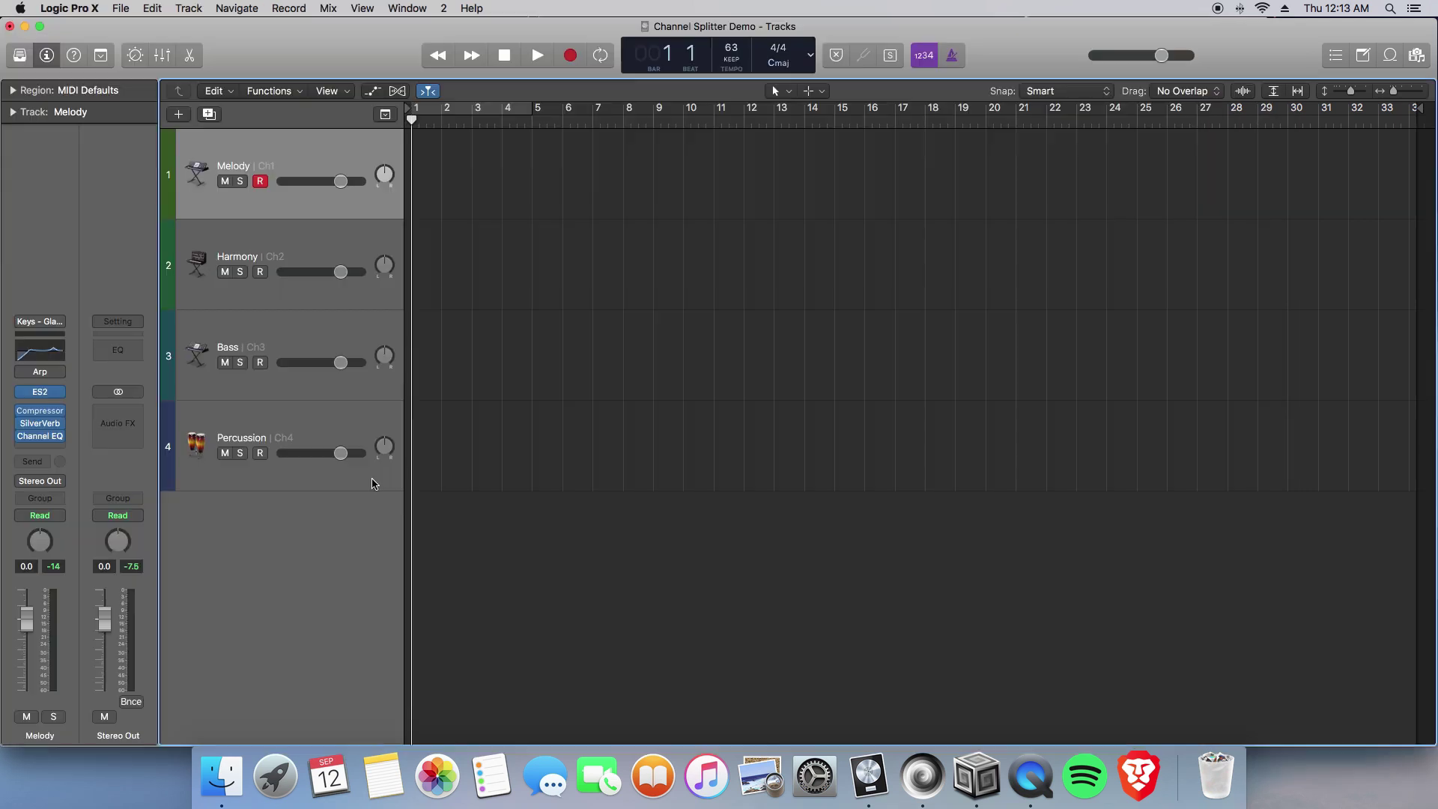
# Arm Logic's Harmony track and start the ~harmony Pbind on MIDI channel 1.
pyautogui.click(276, 246)
pyautogui.press('super+Tab')
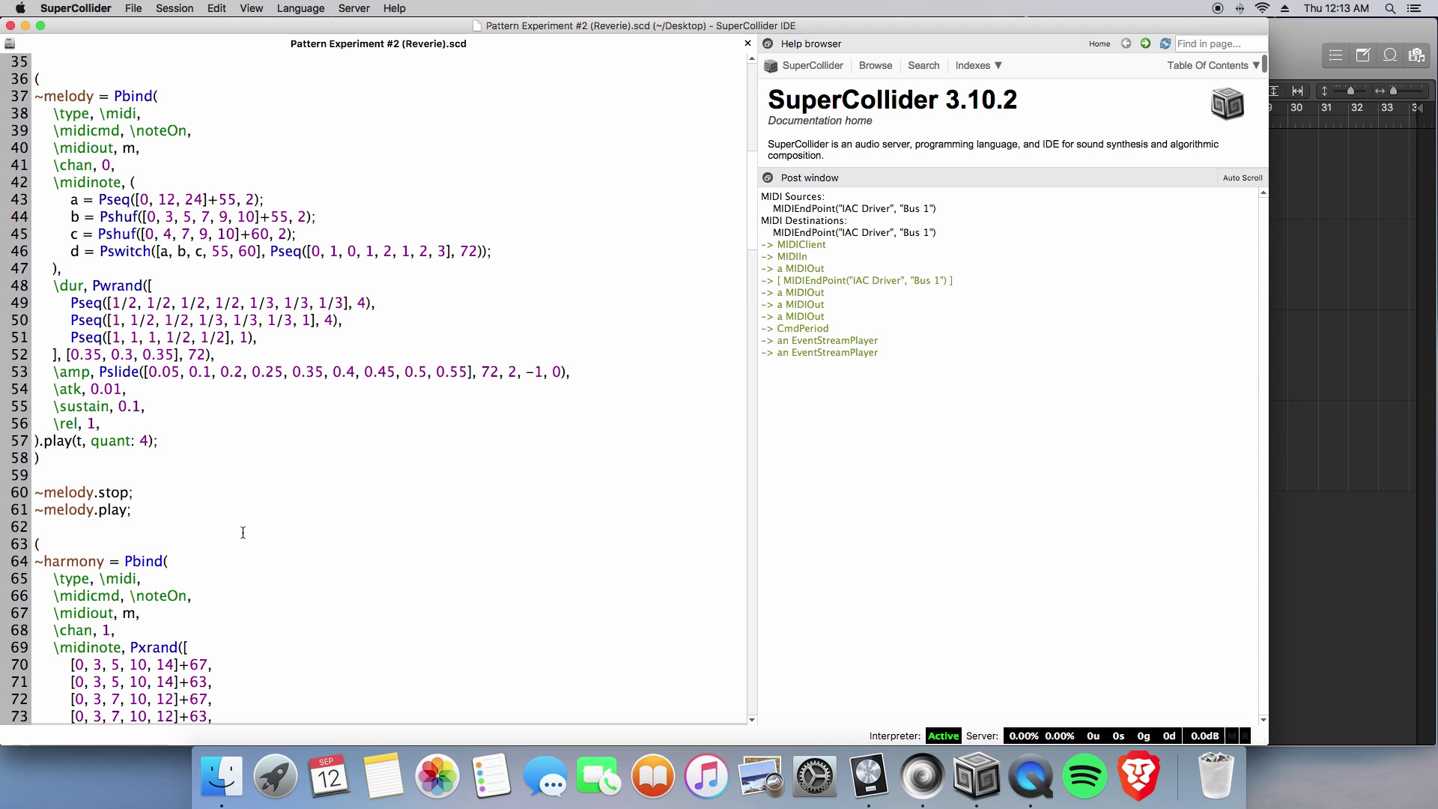
pyautogui.scroll(-3, 246, 530)
pyautogui.scroll(-6, 247, 531)
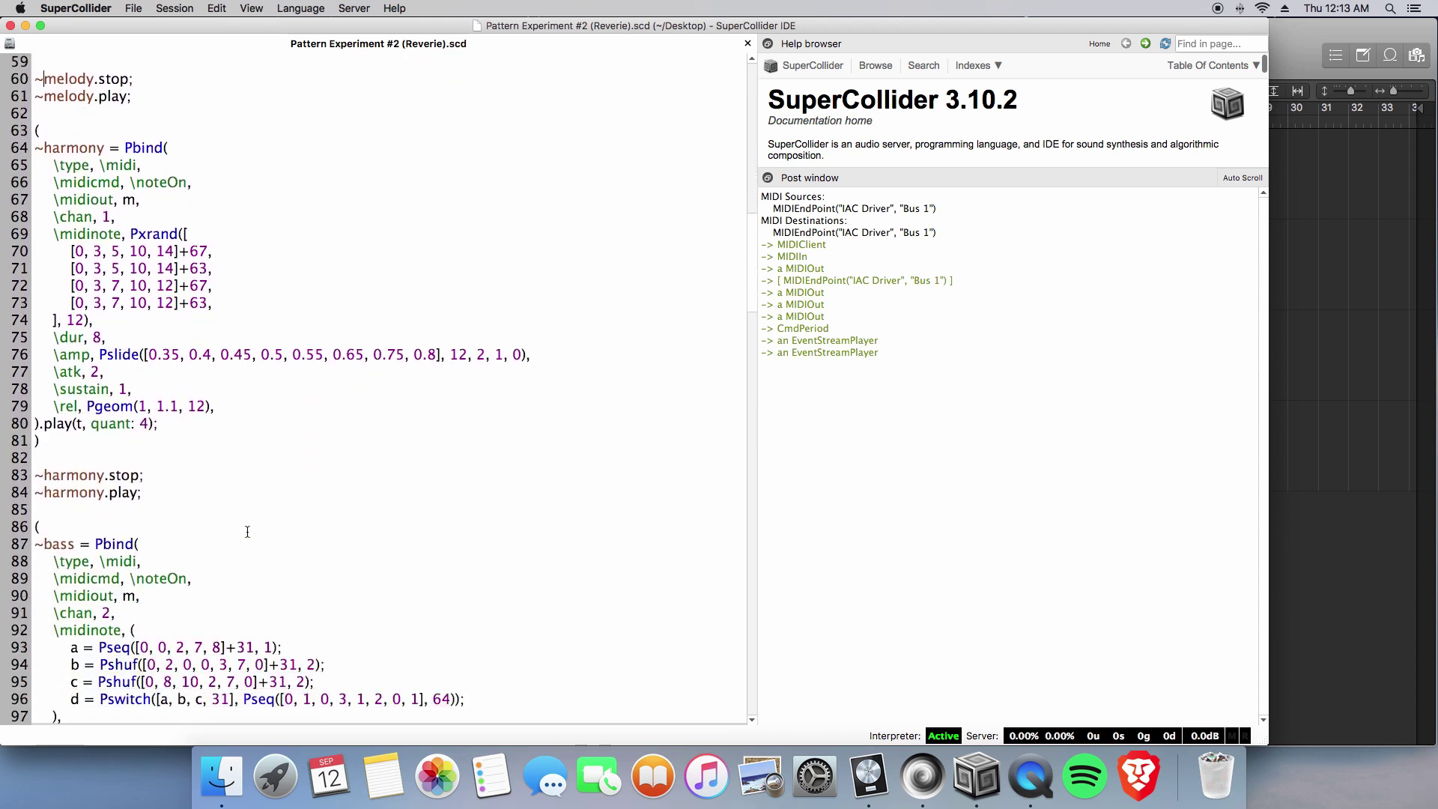
pyautogui.click(61, 386)
pyautogui.press('super+Return')
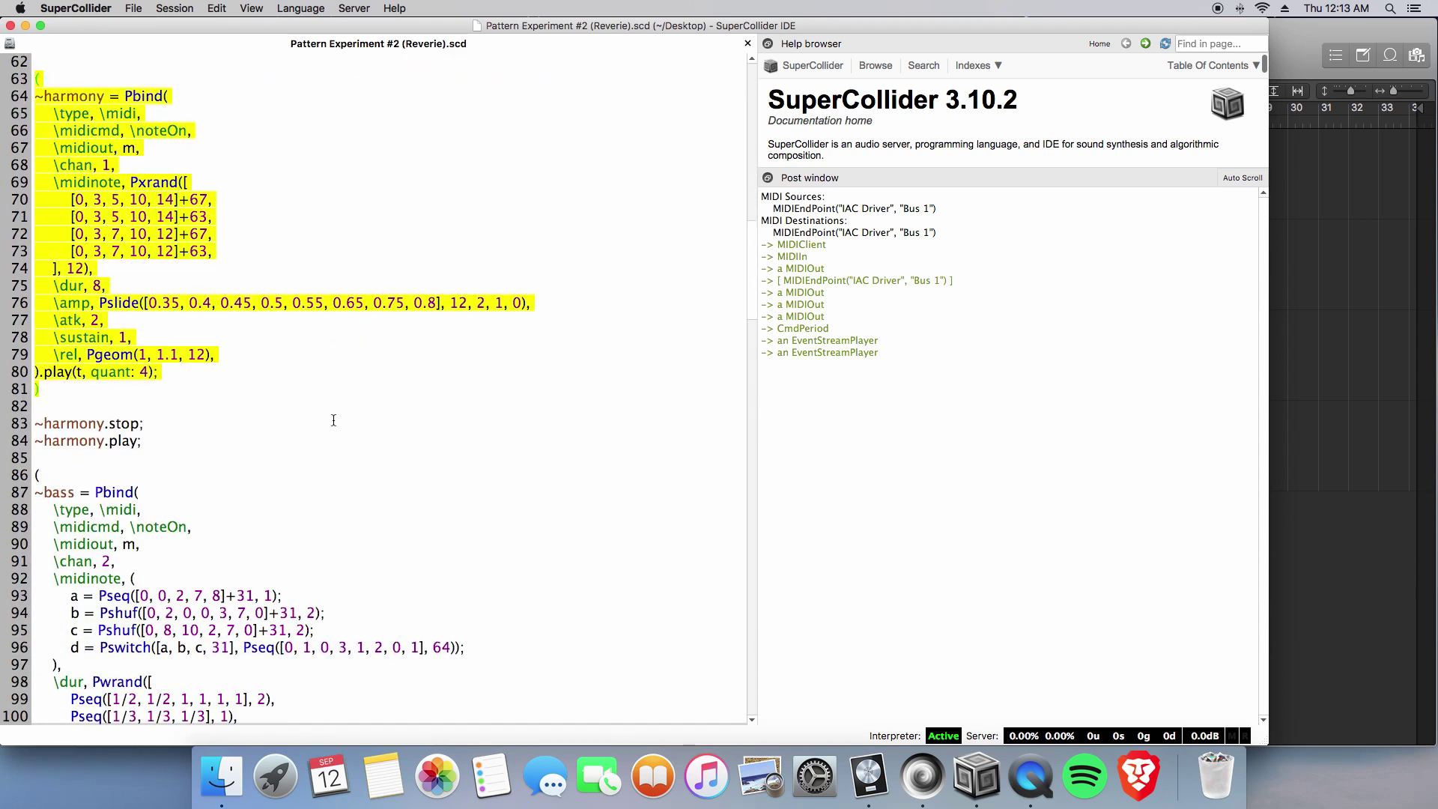
pyautogui.press('super+Return')
# Stop the pattern with ~harmony.stop, then briefly run and stop Logic's transport.
pyautogui.press('super+Tab')
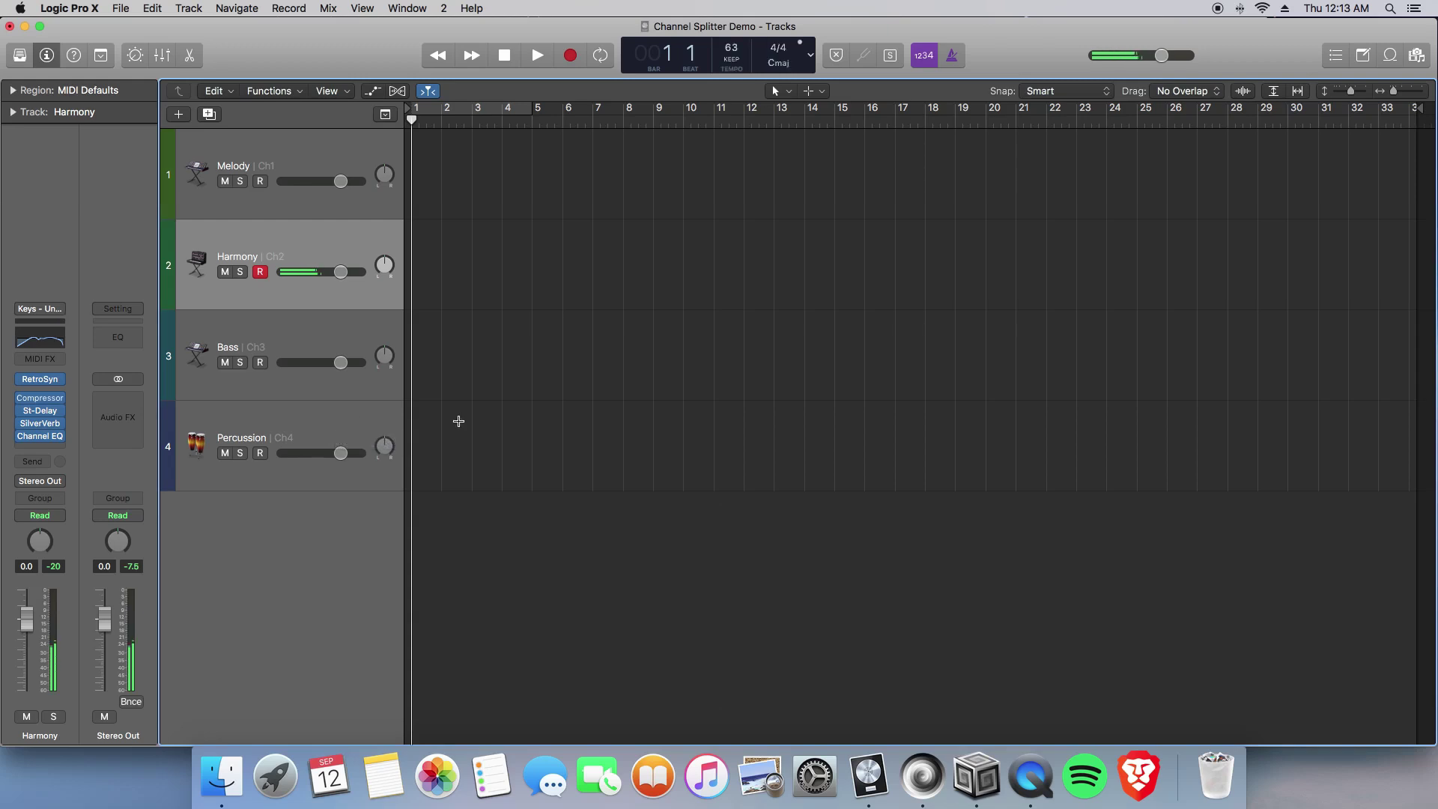
pyautogui.press('super+Tab')
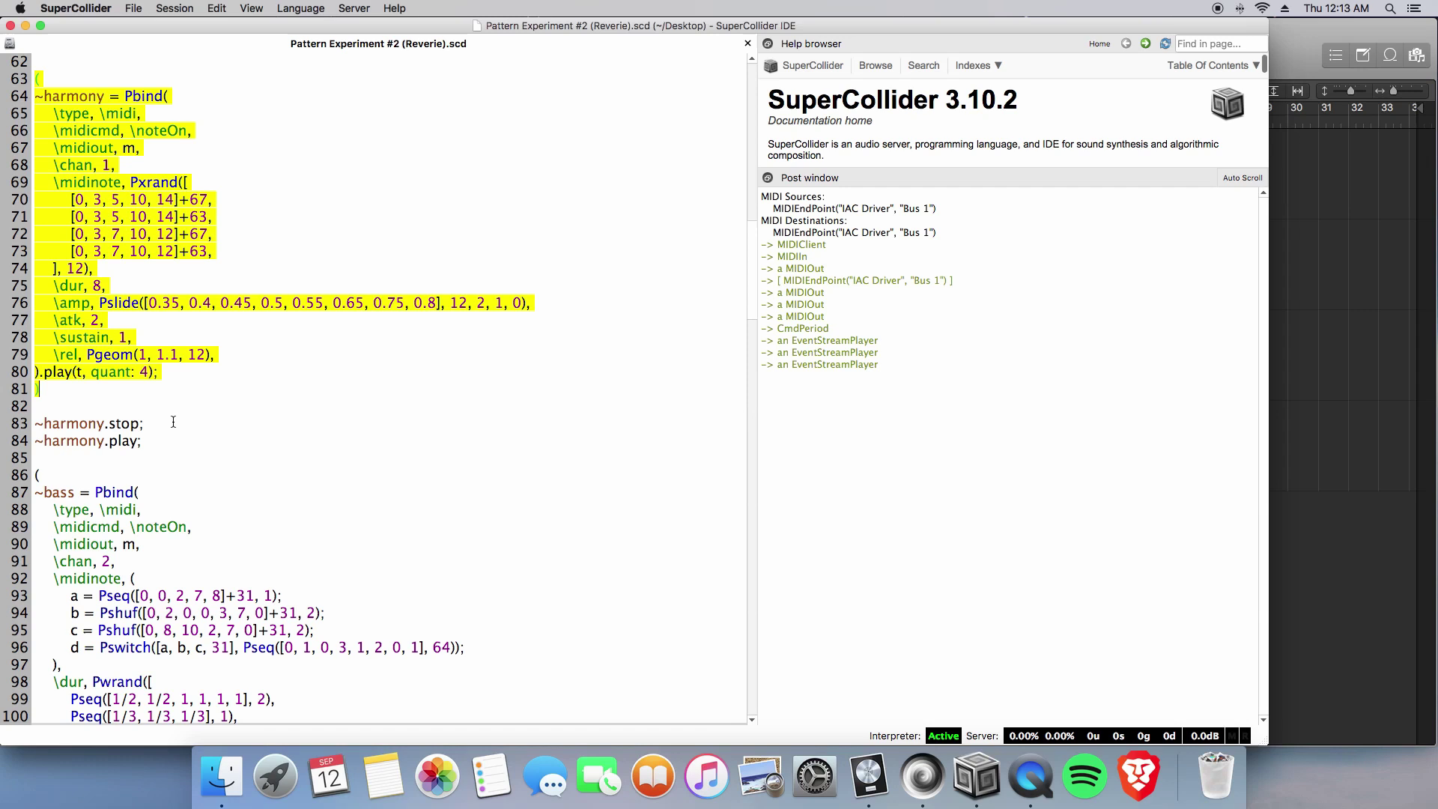
pyautogui.press('super+Return')
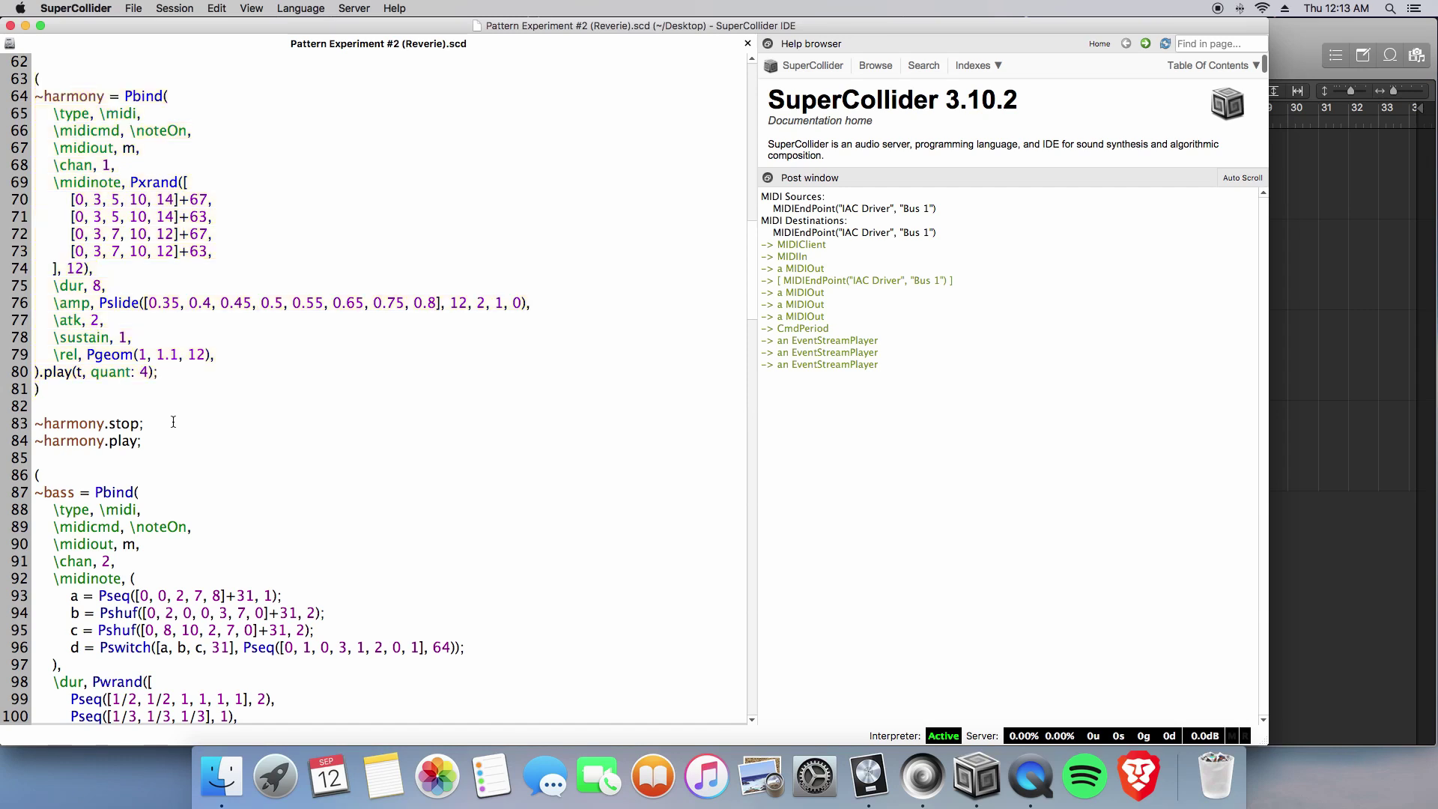
pyautogui.click(262, 425)
pyautogui.press('super+Return')
pyautogui.press('super+Tab')
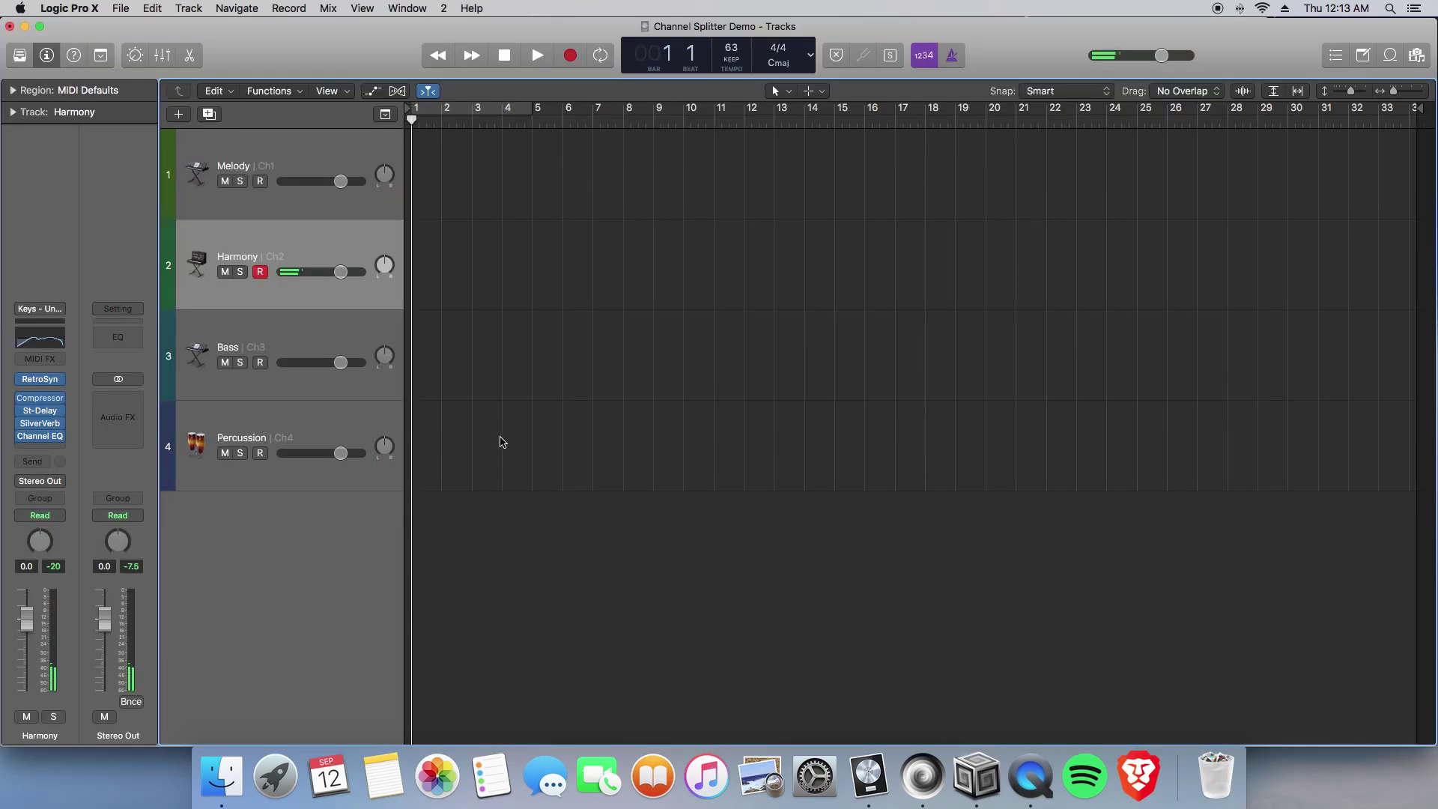
pyautogui.press('space')
pyautogui.press('space')
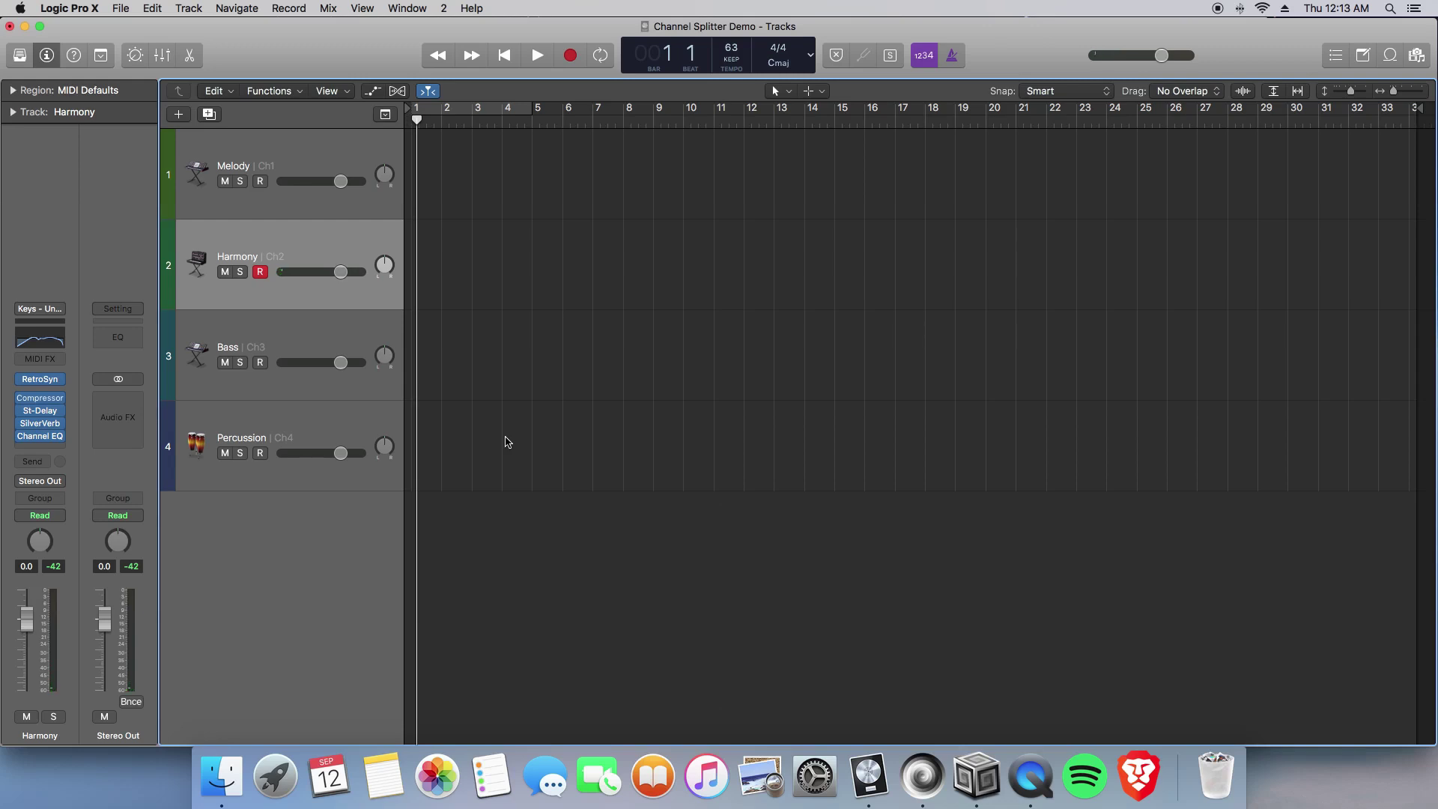
# Arm Logic's Bass track and start the ~bass Pbind on MIDI channel 2.
pyautogui.click(333, 335)
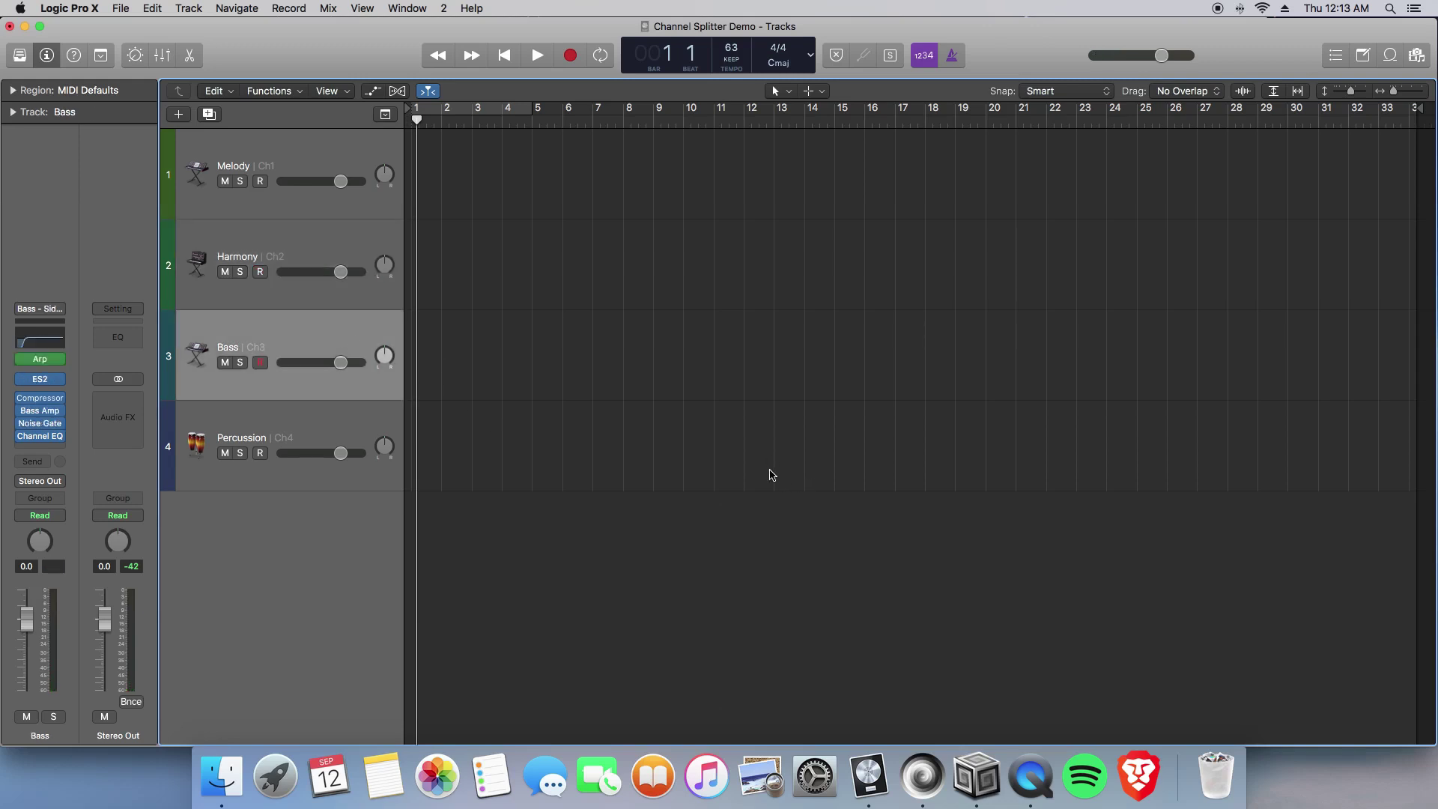
pyautogui.press('super+Tab')
pyautogui.scroll(-10, 177, 573)
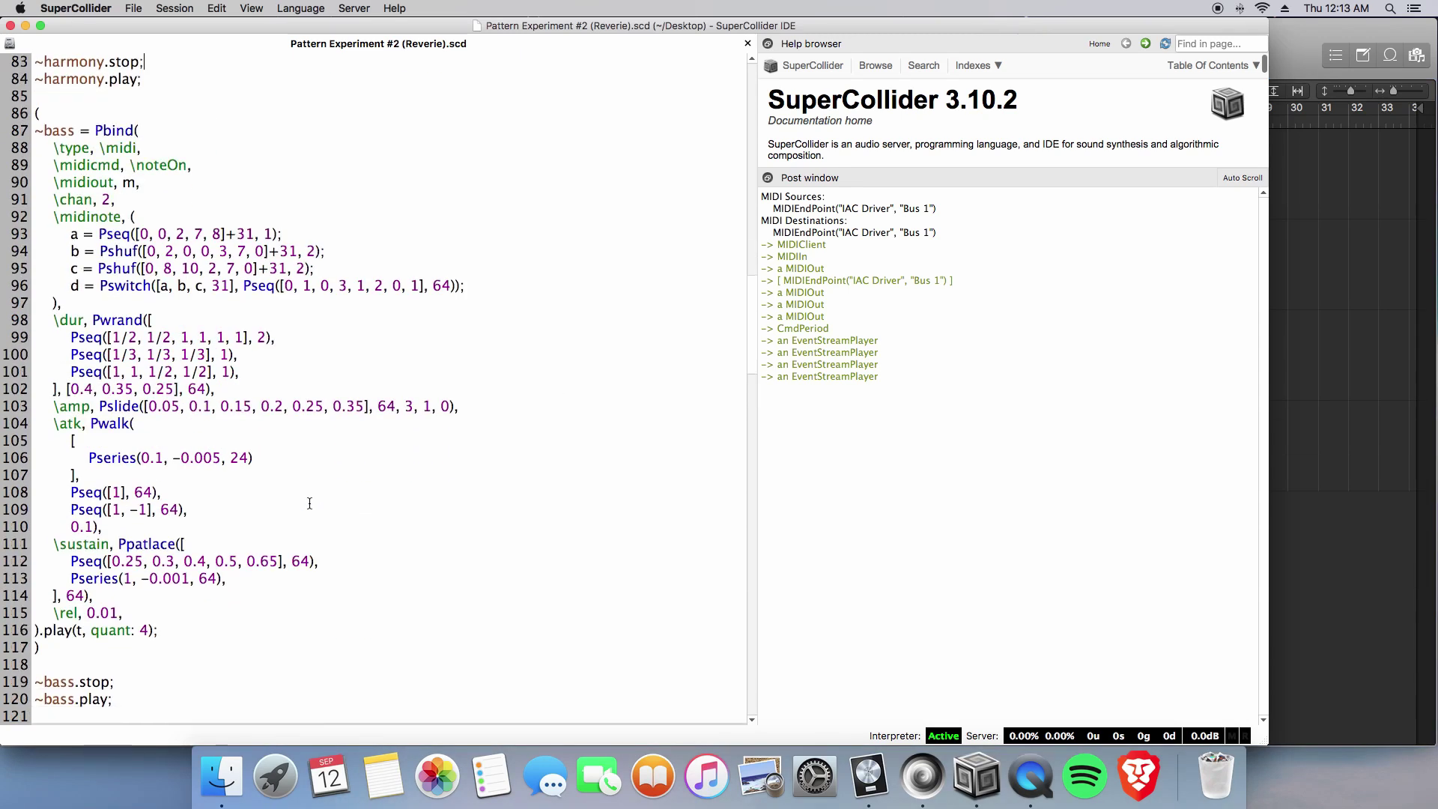
pyautogui.press('Down')
pyautogui.press('Down')
pyautogui.press('super+Return')
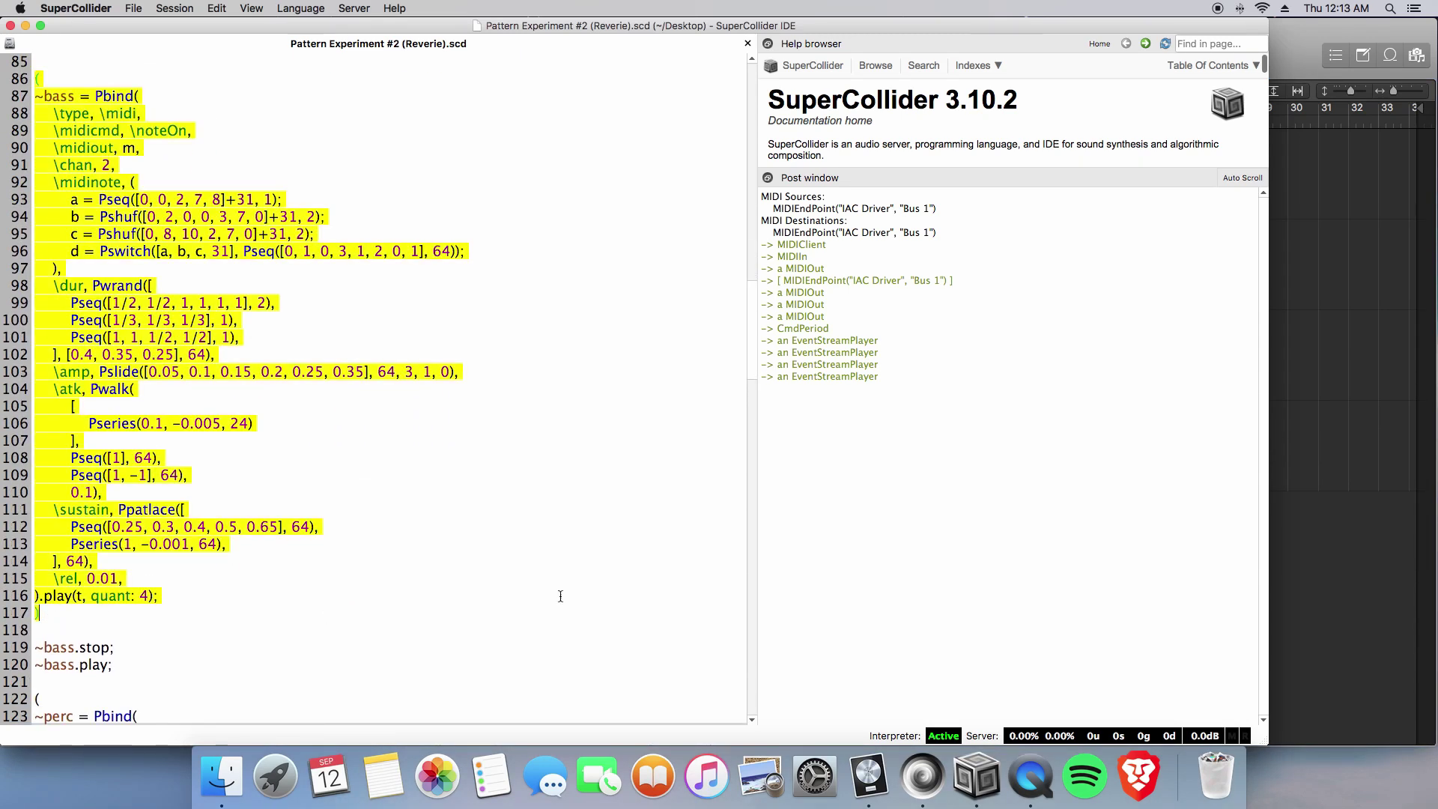
pyautogui.press('super+Return')
pyautogui.press('super+Tab')
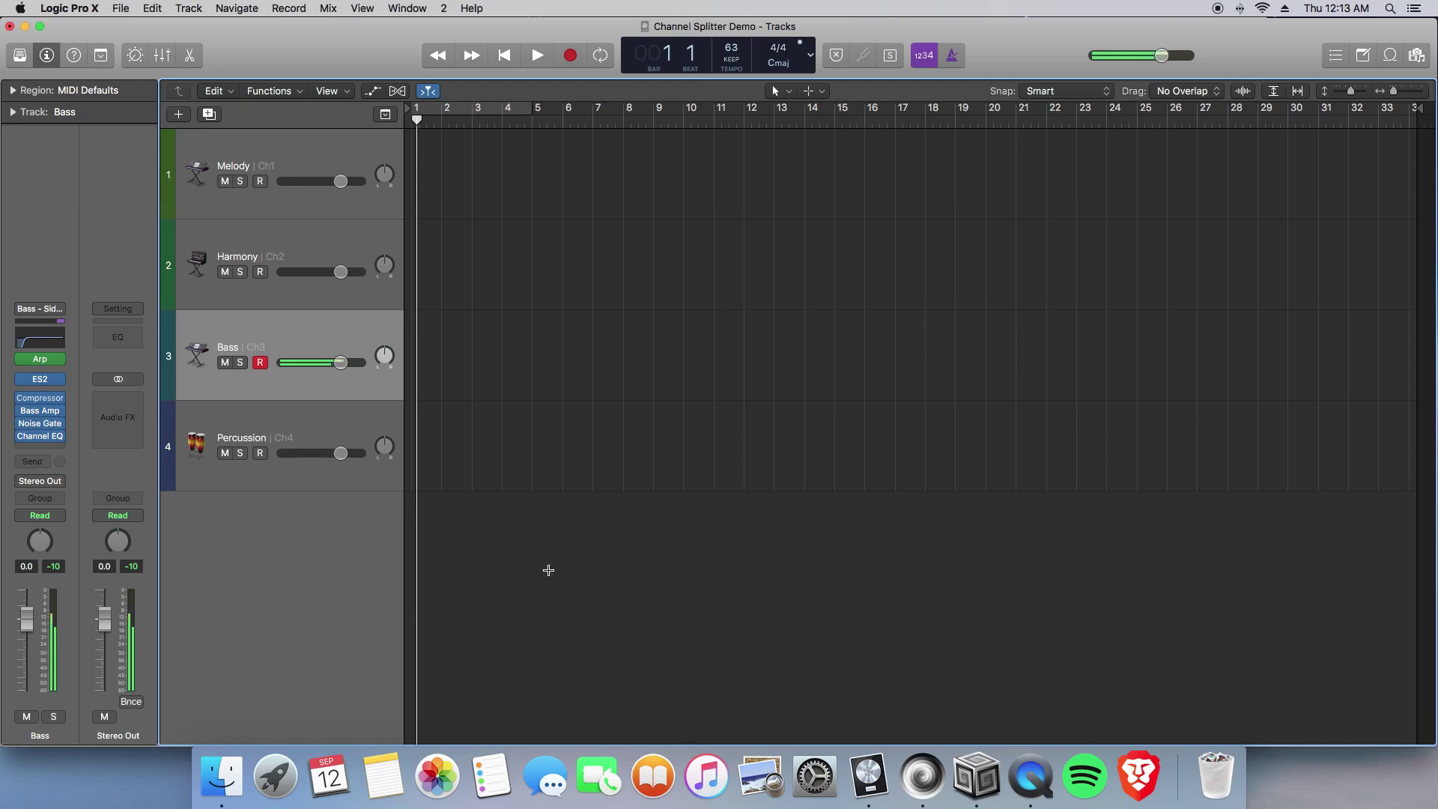
# Halt the bass with ~bass.stop and bring Logic Pro X forward.
pyautogui.press('super+Tab')
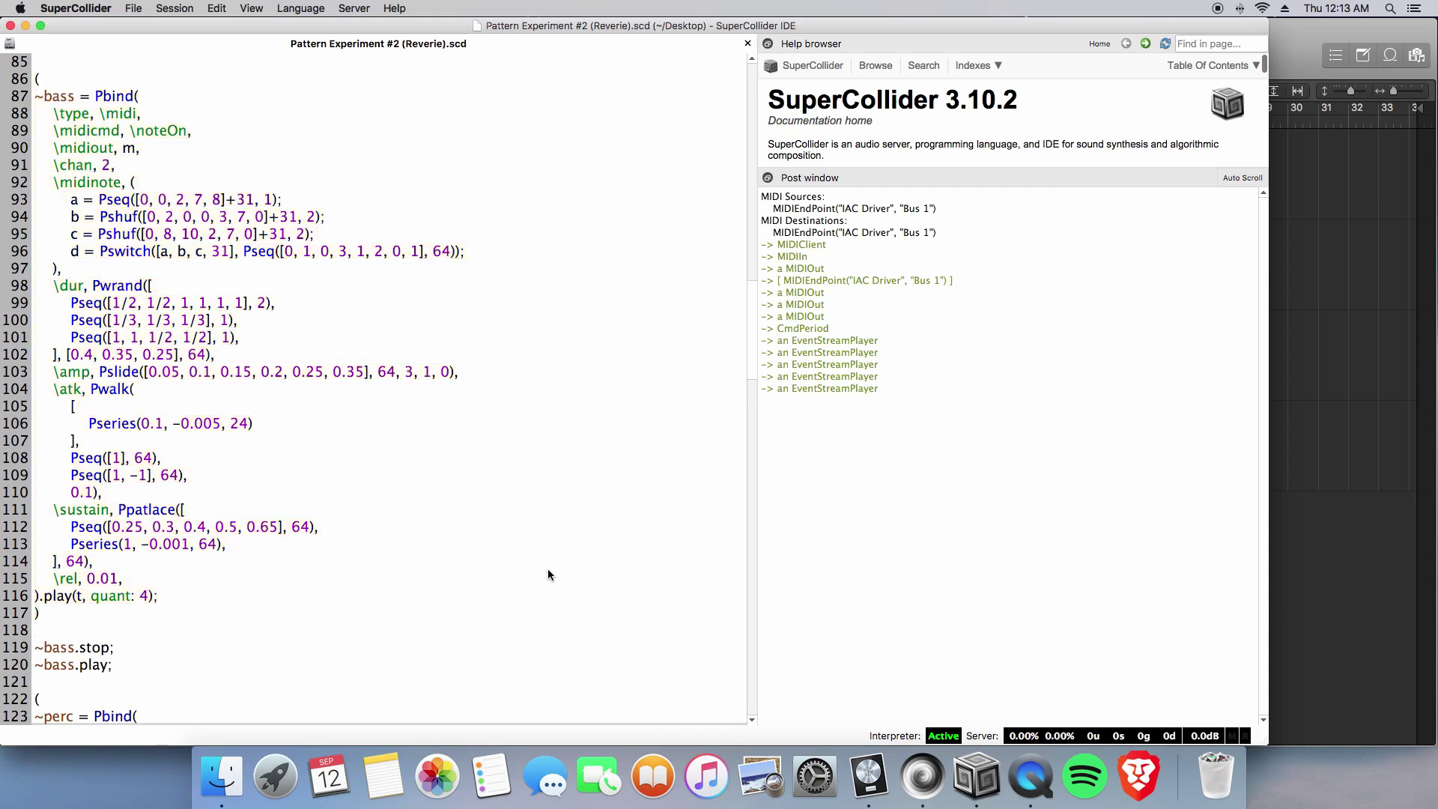
pyautogui.hotkey('shift', 'Return')
pyautogui.press('super+Tab')
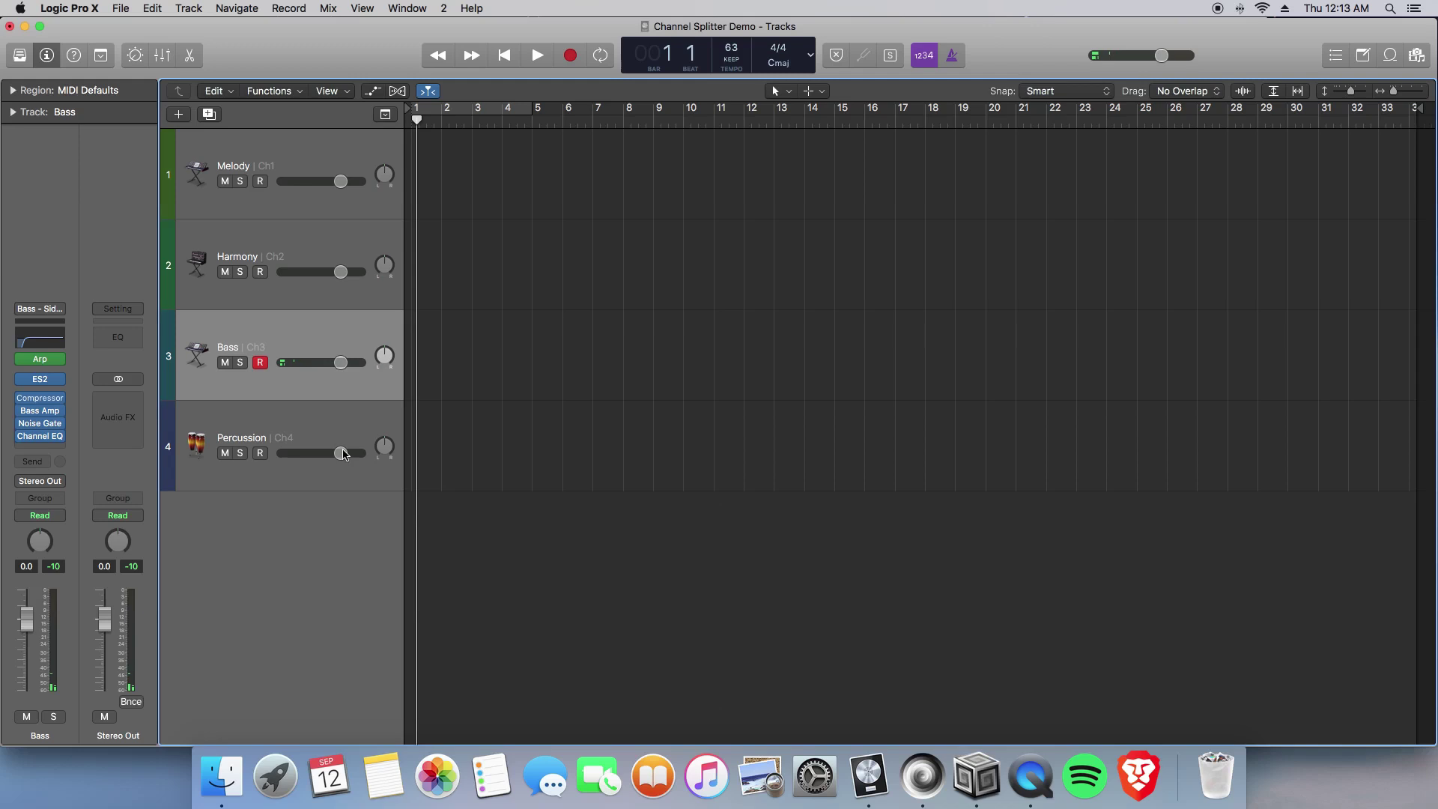
# Arm Logic's Percussion track and start the ~perc Pbind on MIDI channel 3.
pyautogui.click(324, 417)
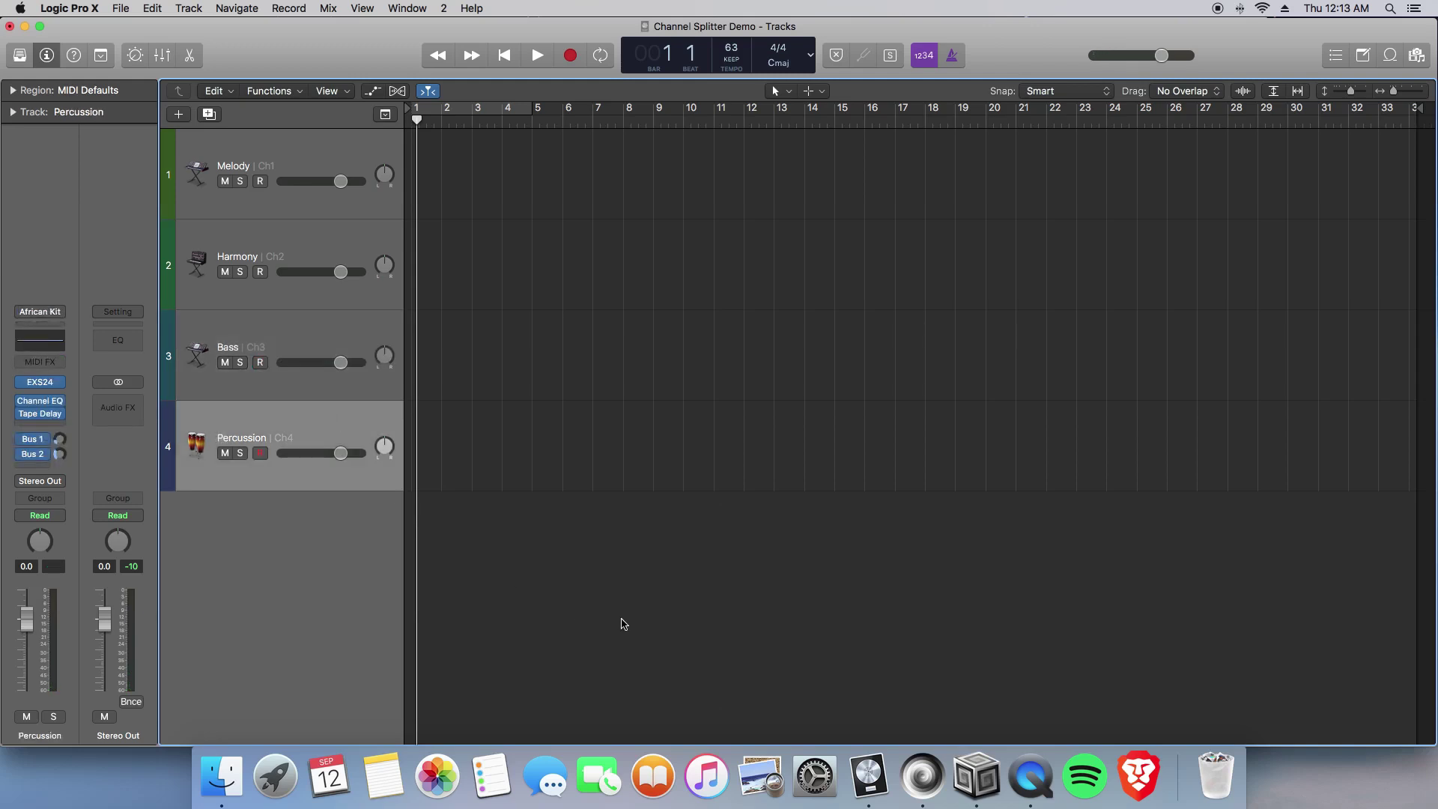
pyautogui.press('super+Tab')
pyautogui.scroll(-6, 466, 582)
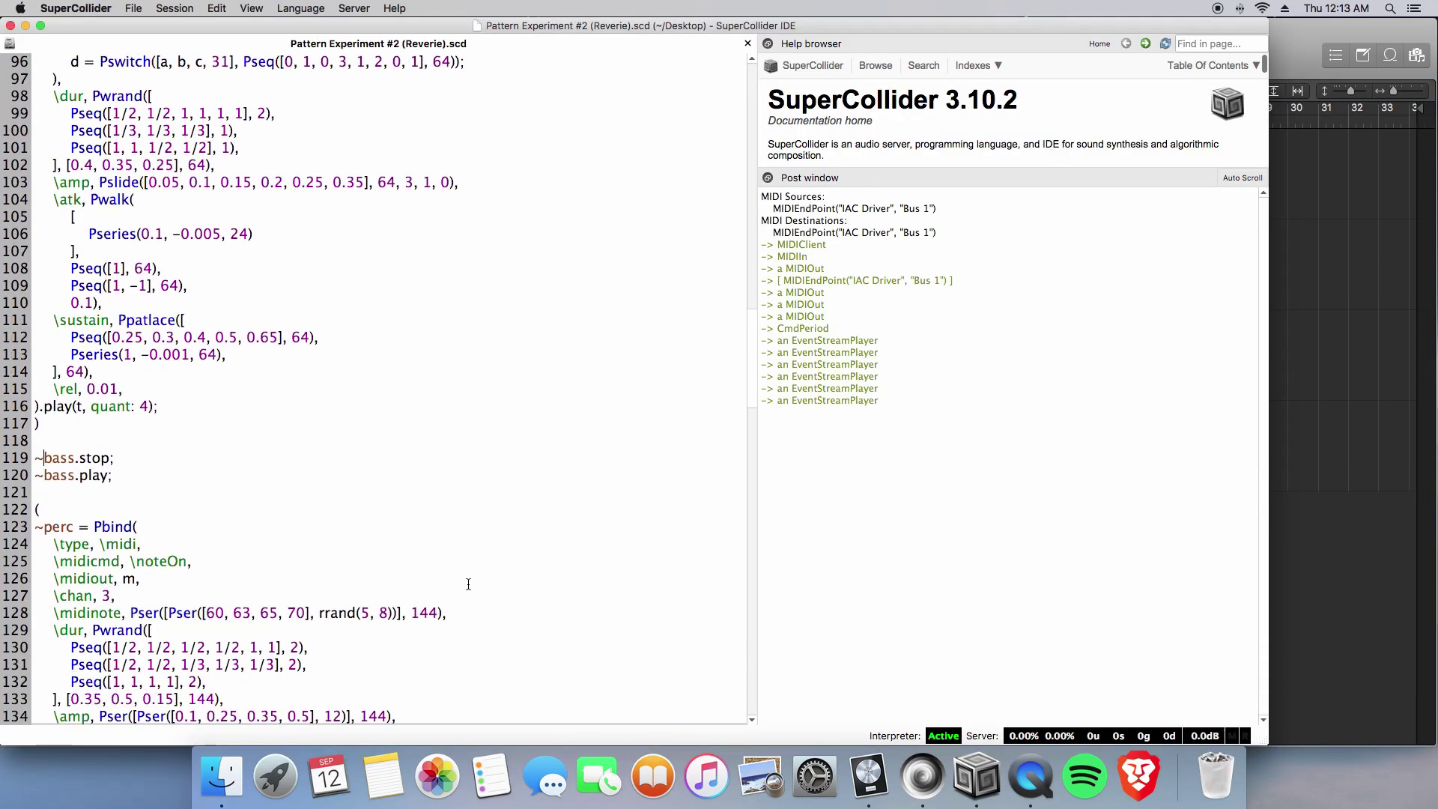
pyautogui.click(252, 620)
pyautogui.press('super+Return')
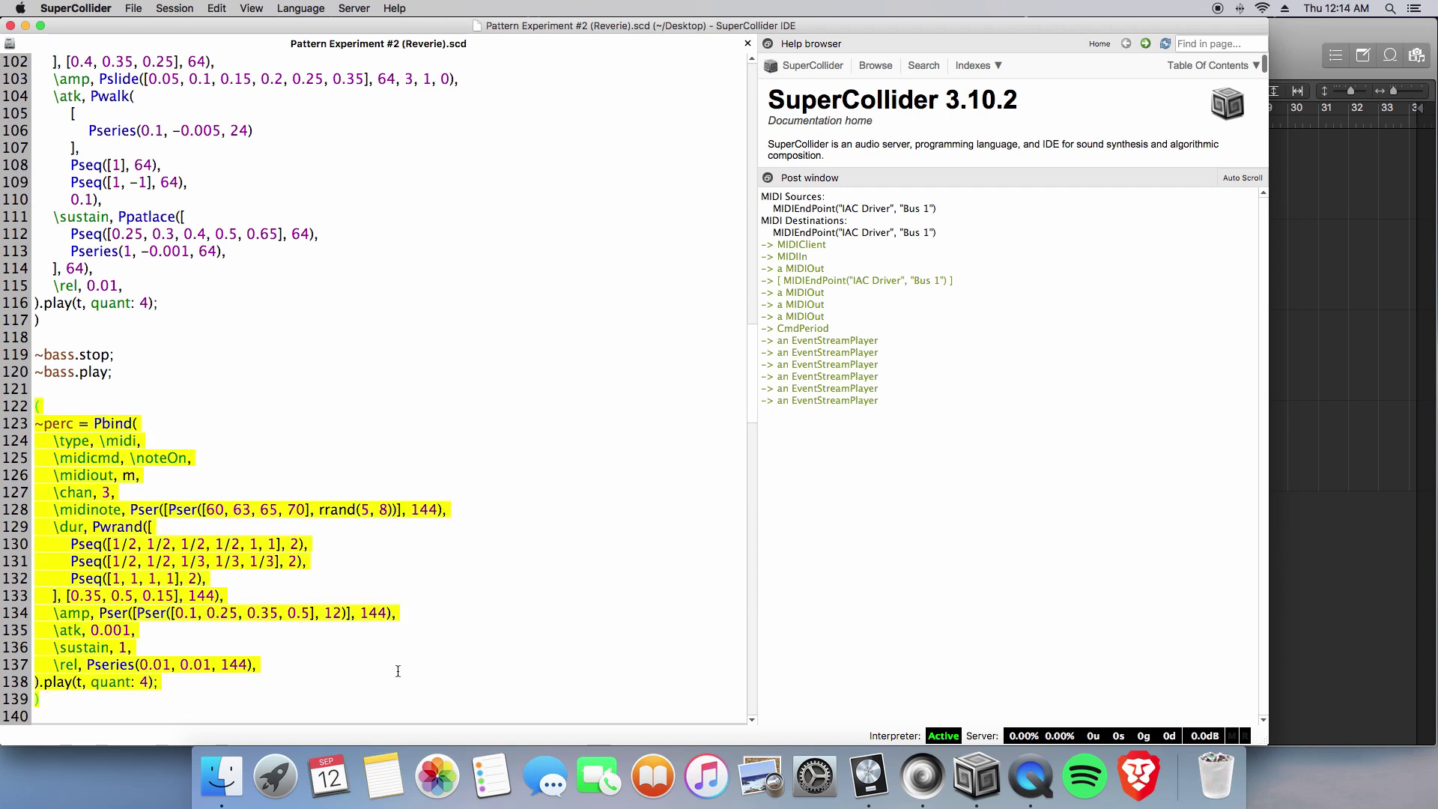
pyautogui.press('super+Return')
pyautogui.press('super+Tab')
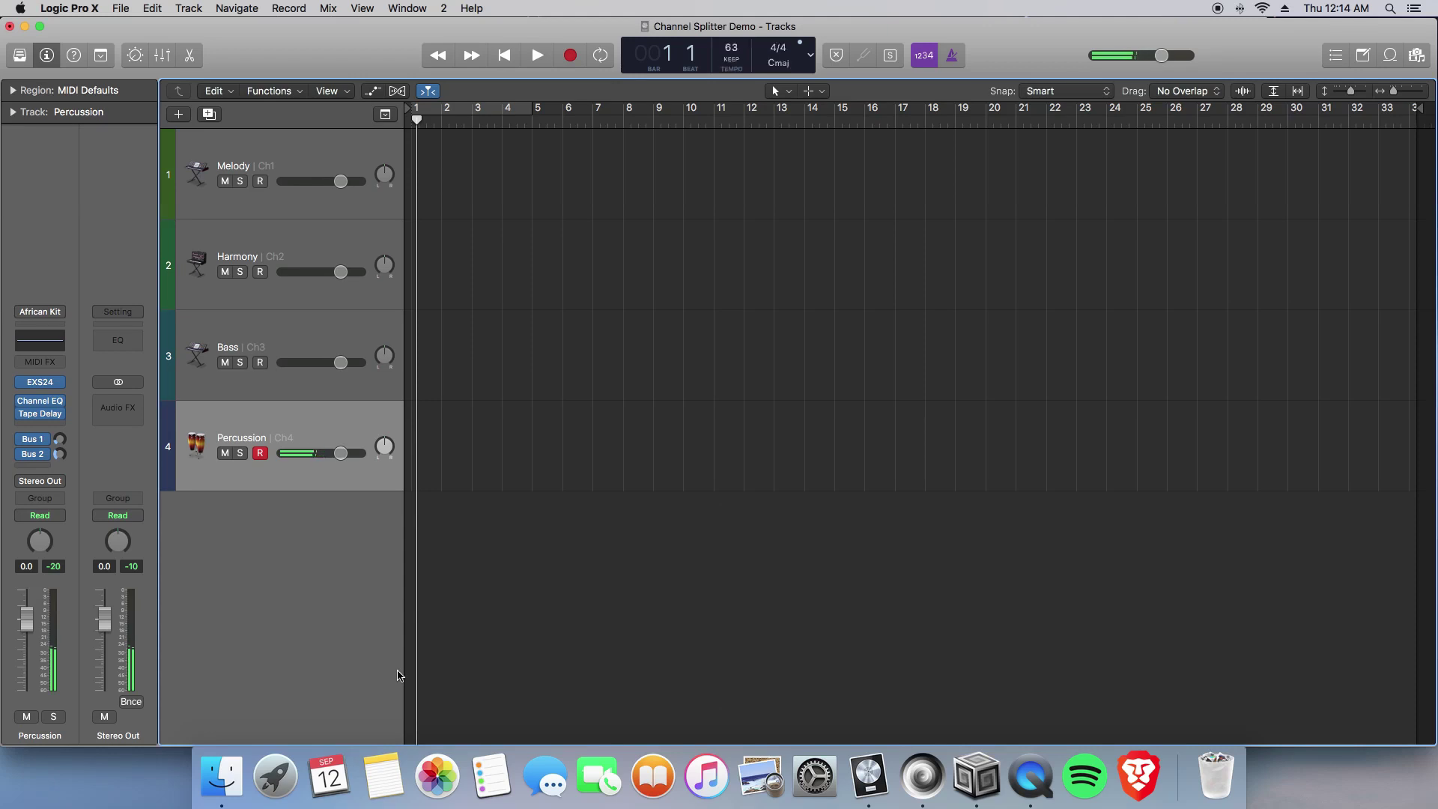
# Halt the percussion with ~perc.stop and bring Logic Pro X forward.
pyautogui.press('super+Tab')
pyautogui.press('super+Return')
pyautogui.scroll(-2, 397, 670)
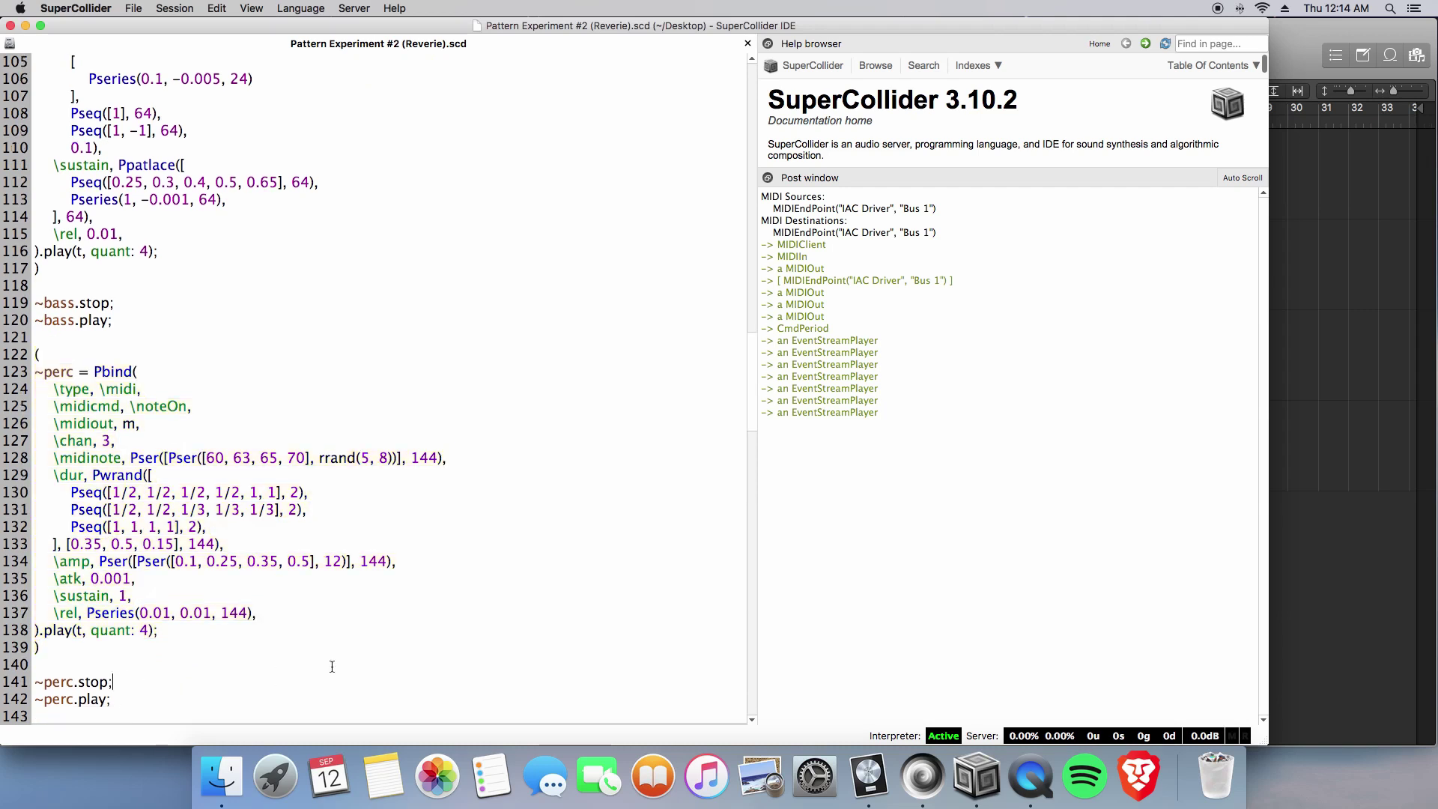
pyautogui.hotkey('shift', 'Return')
pyautogui.press('super+Tab')
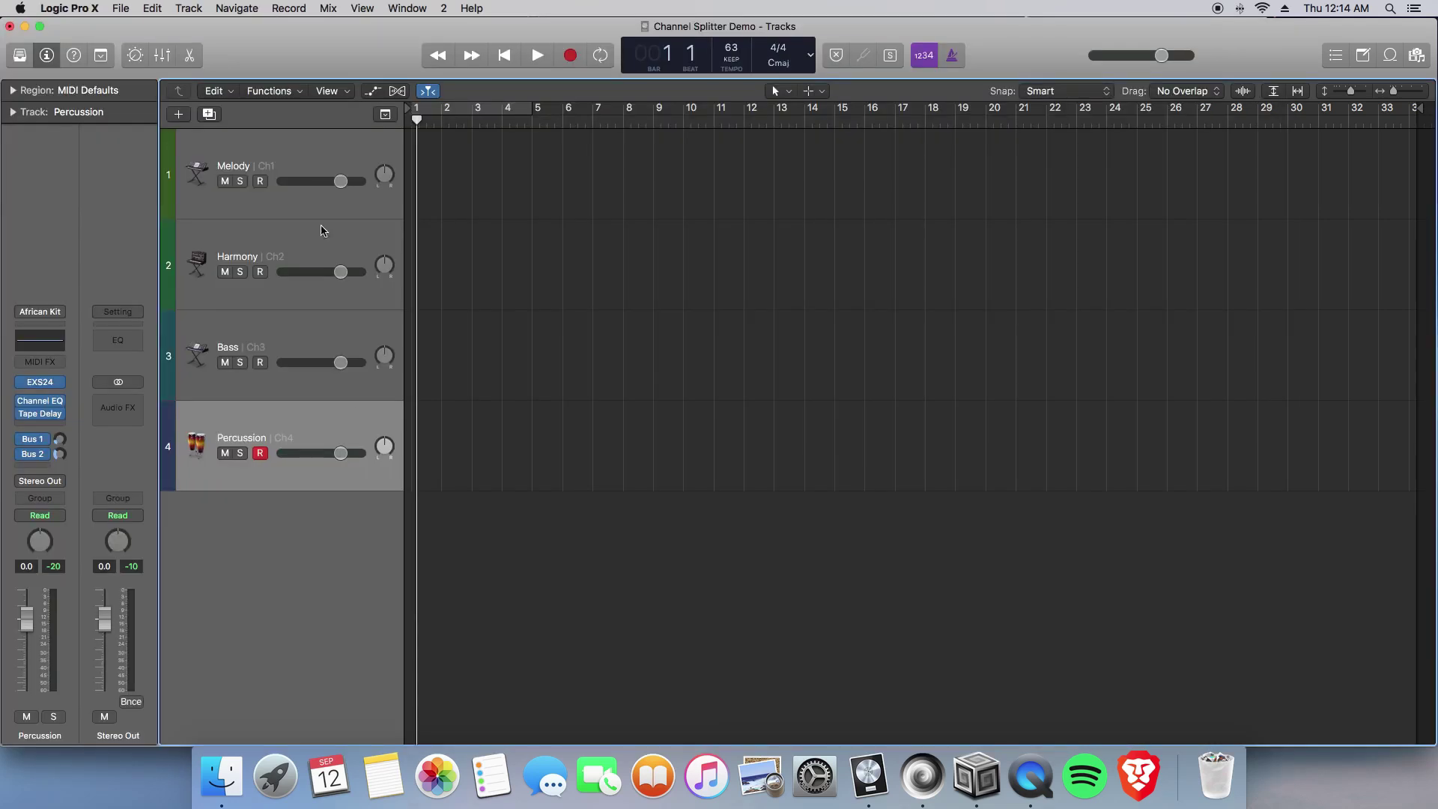
# Cycle through the Melody, Harmony, Bass and Percussion headers, finishing with Melody armed.
pyautogui.click(316, 146)
pyautogui.click(313, 238)
pyautogui.click(308, 318)
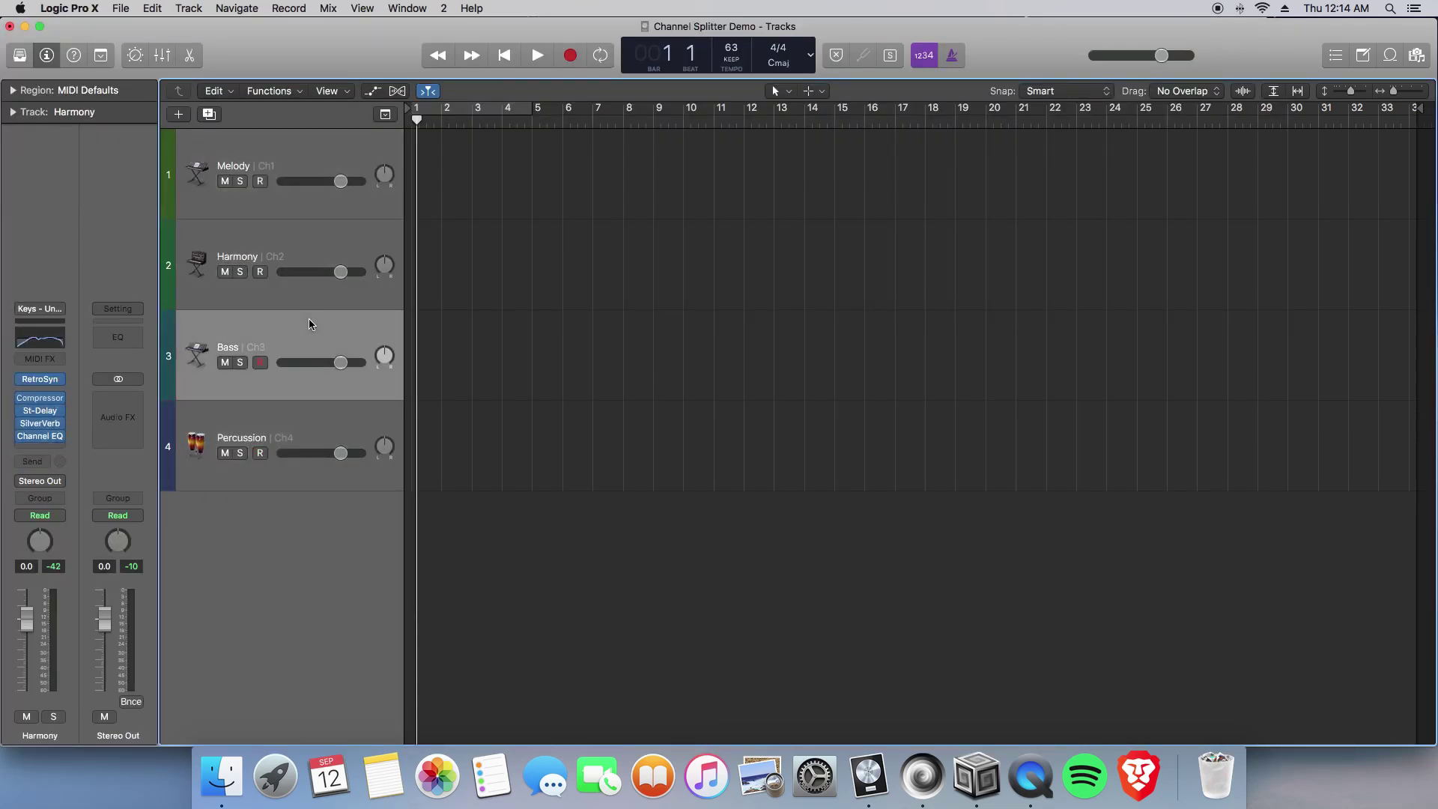
pyautogui.click(310, 416)
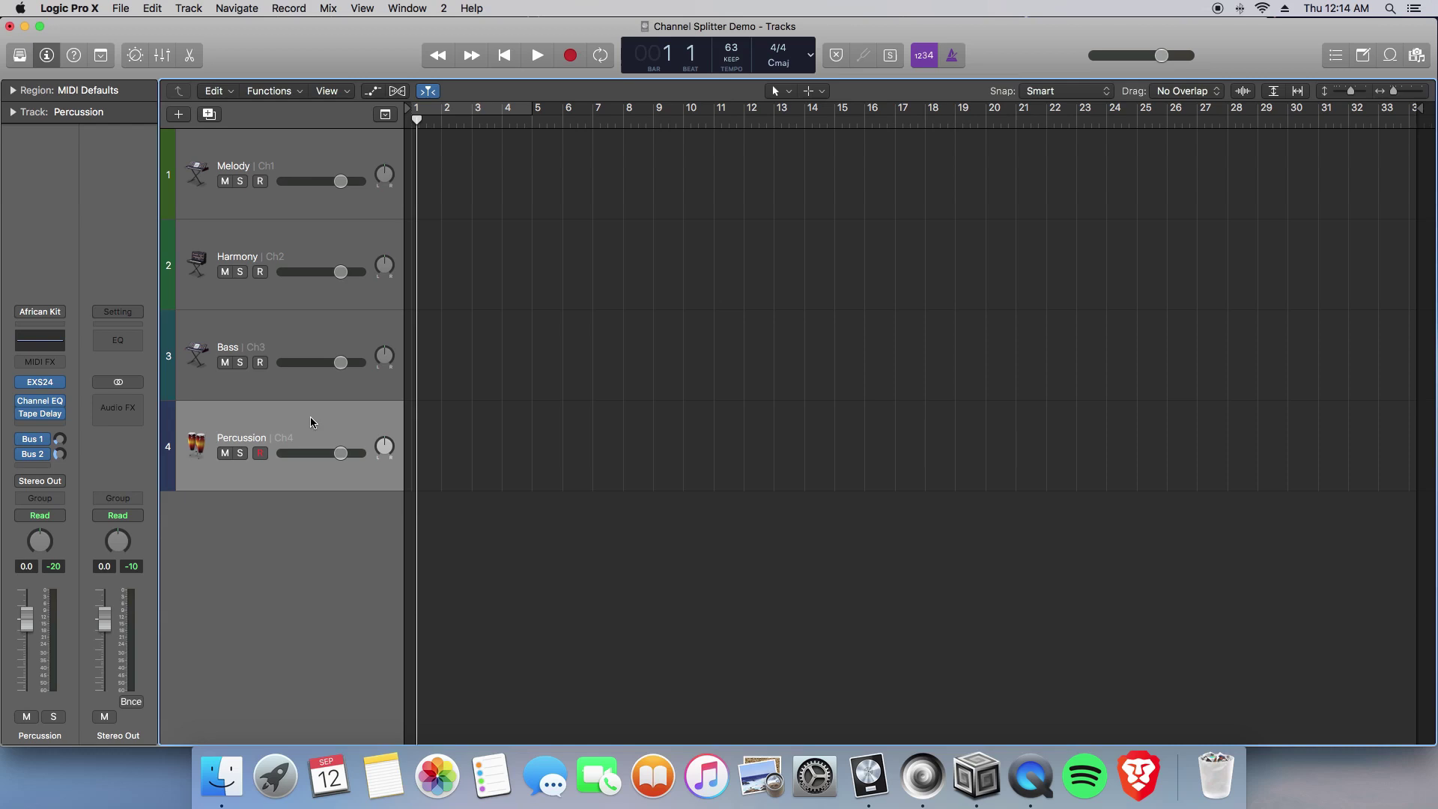
pyautogui.click(300, 174)
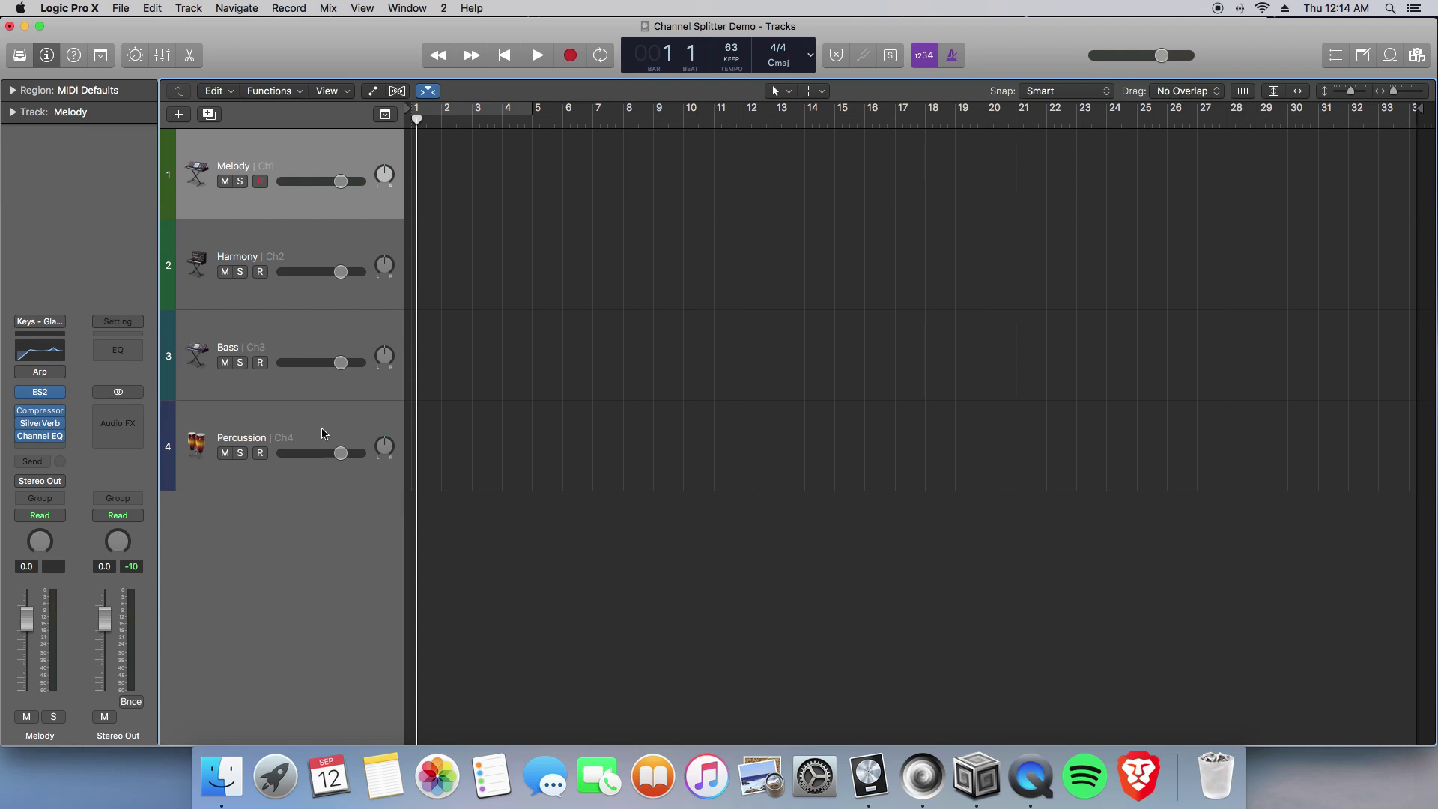
pyautogui.press('super+Tab')
pyautogui.scroll(-3, 405, 584)
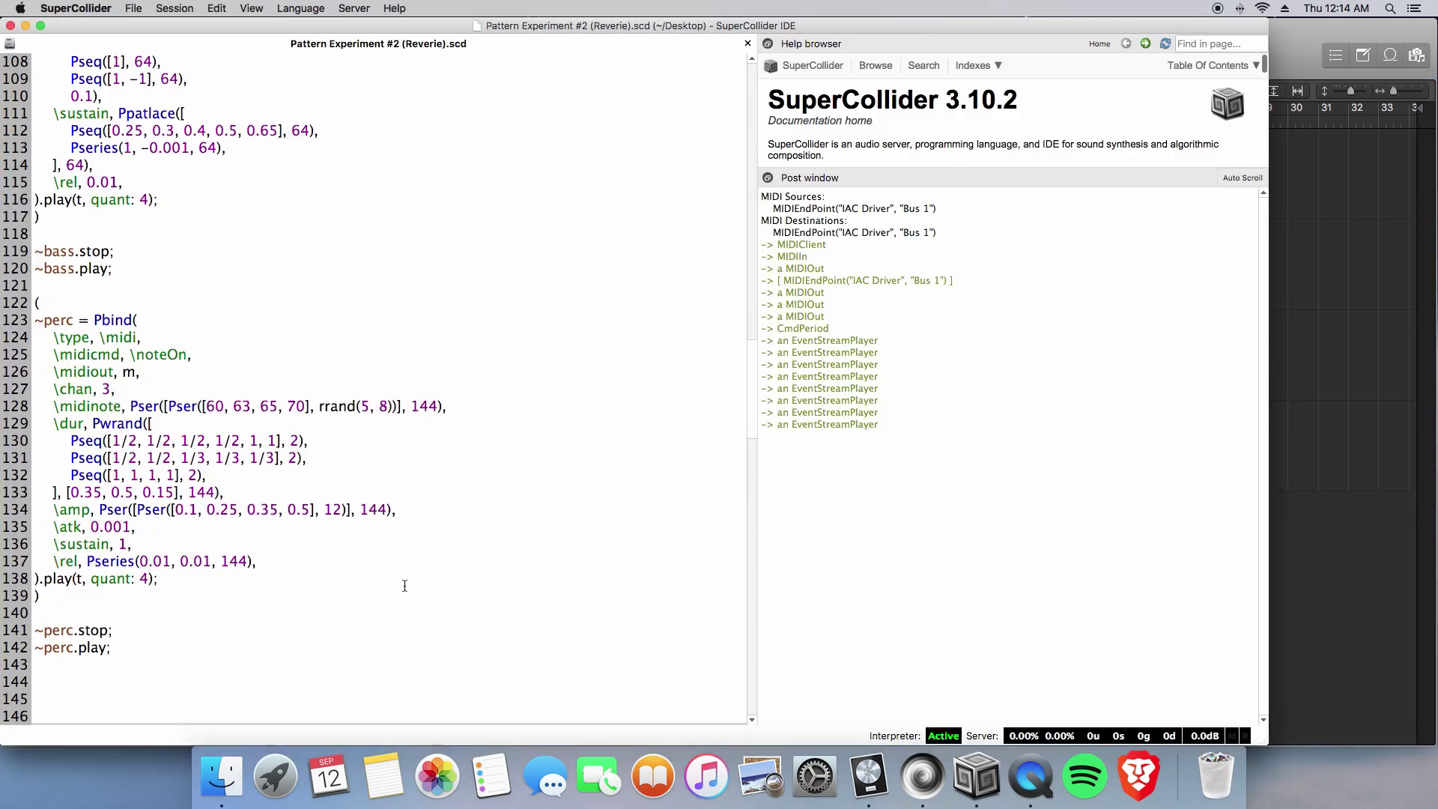
# Scroll to the Score section and evaluate the Pbindef(\melody) definition.
pyautogui.scroll(-9, 404, 585)
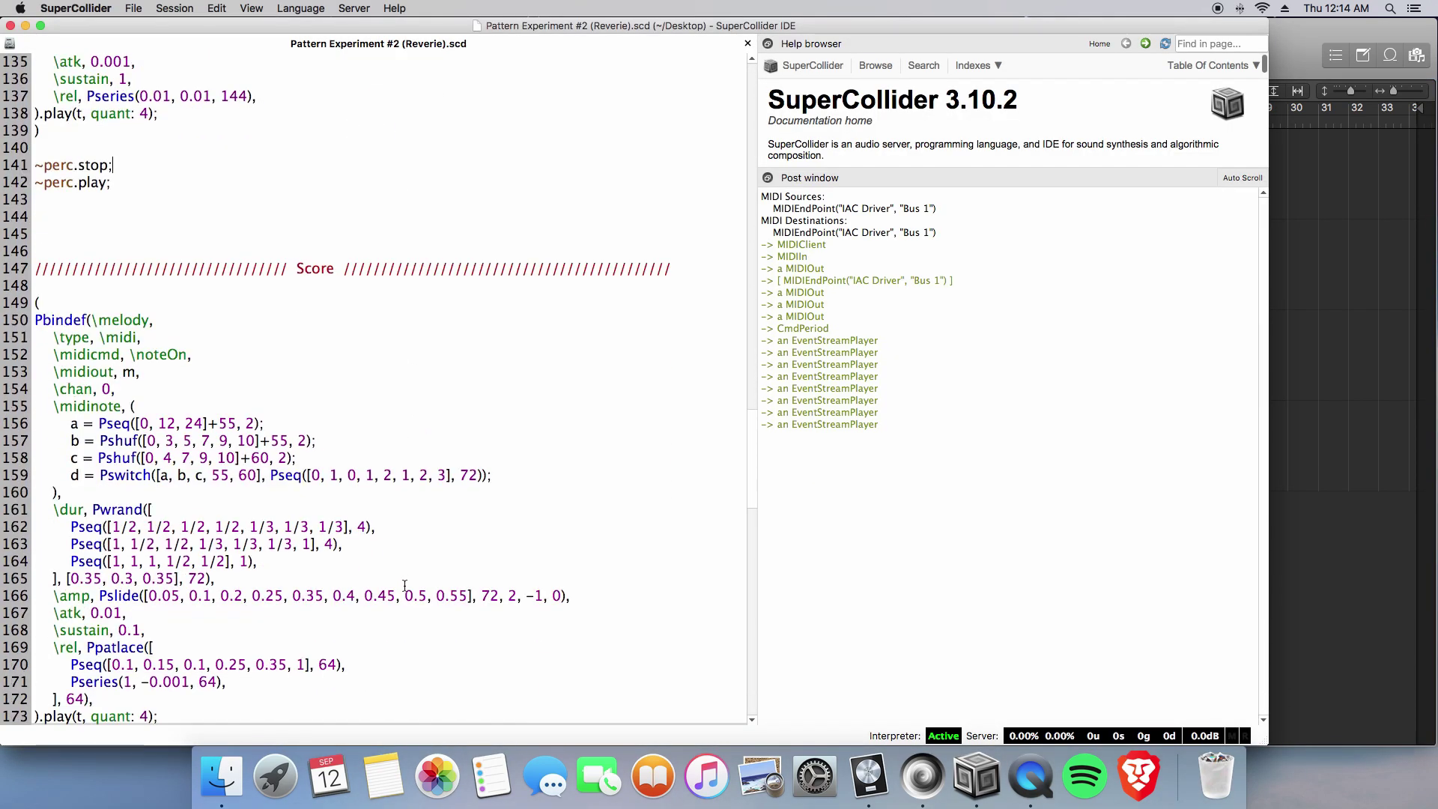
pyautogui.scroll(-4, 404, 585)
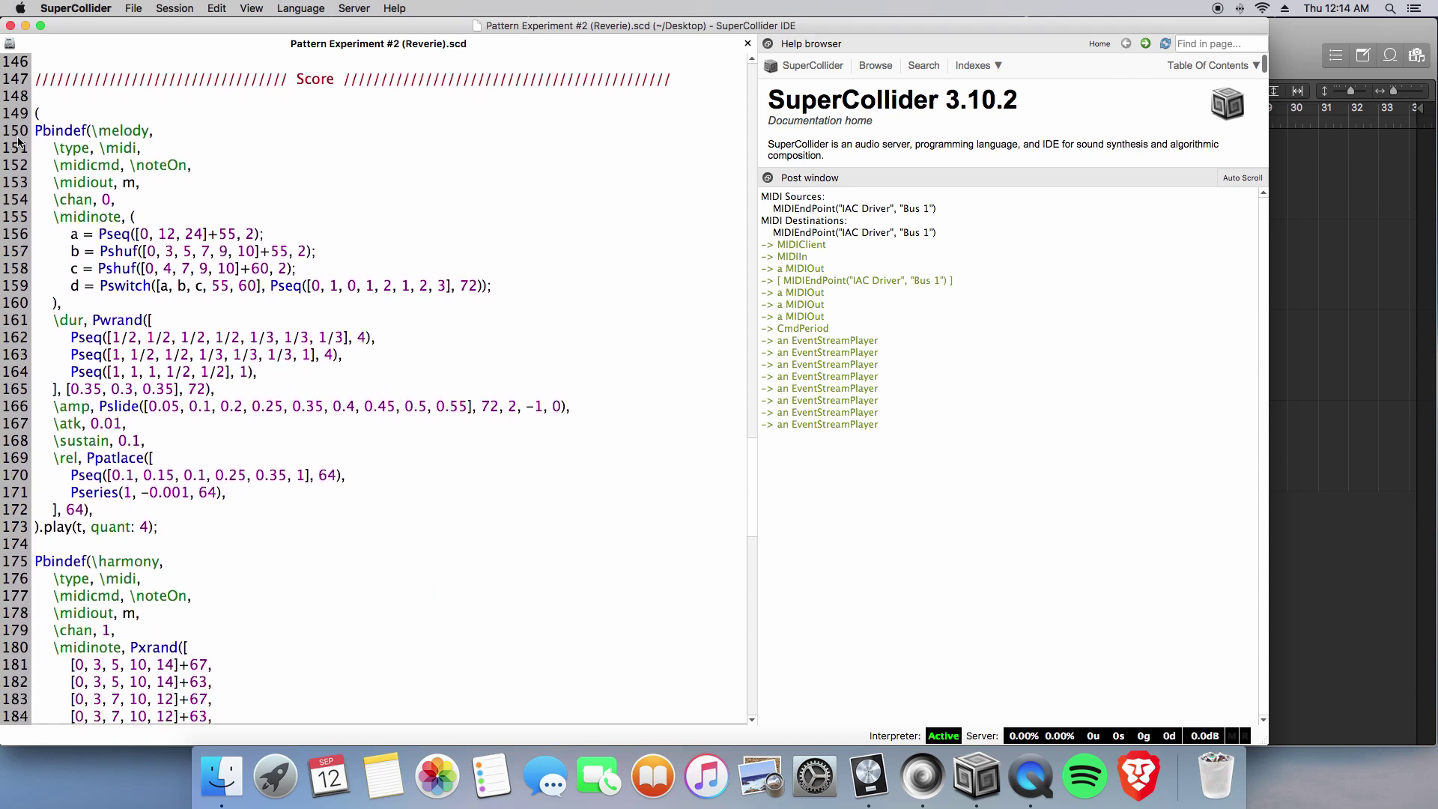
pyautogui.click(134, 130)
pyautogui.press('super+Return')
# Mark the gutter beside the melody, harmony, bass and perc Pbindef lines.
pyautogui.click(23, 131)
pyautogui.click(24, 564)
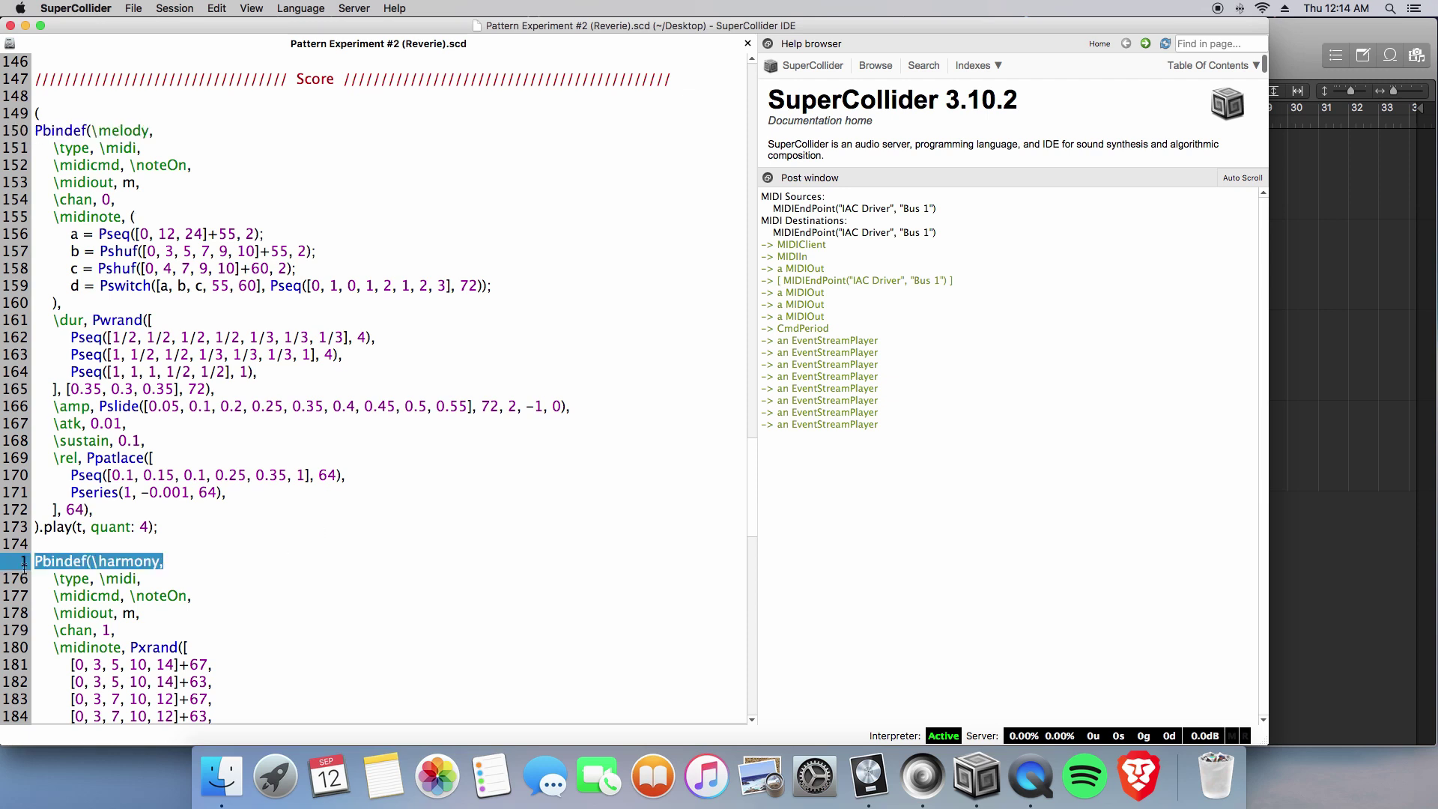
pyautogui.scroll(-10, 265, 564)
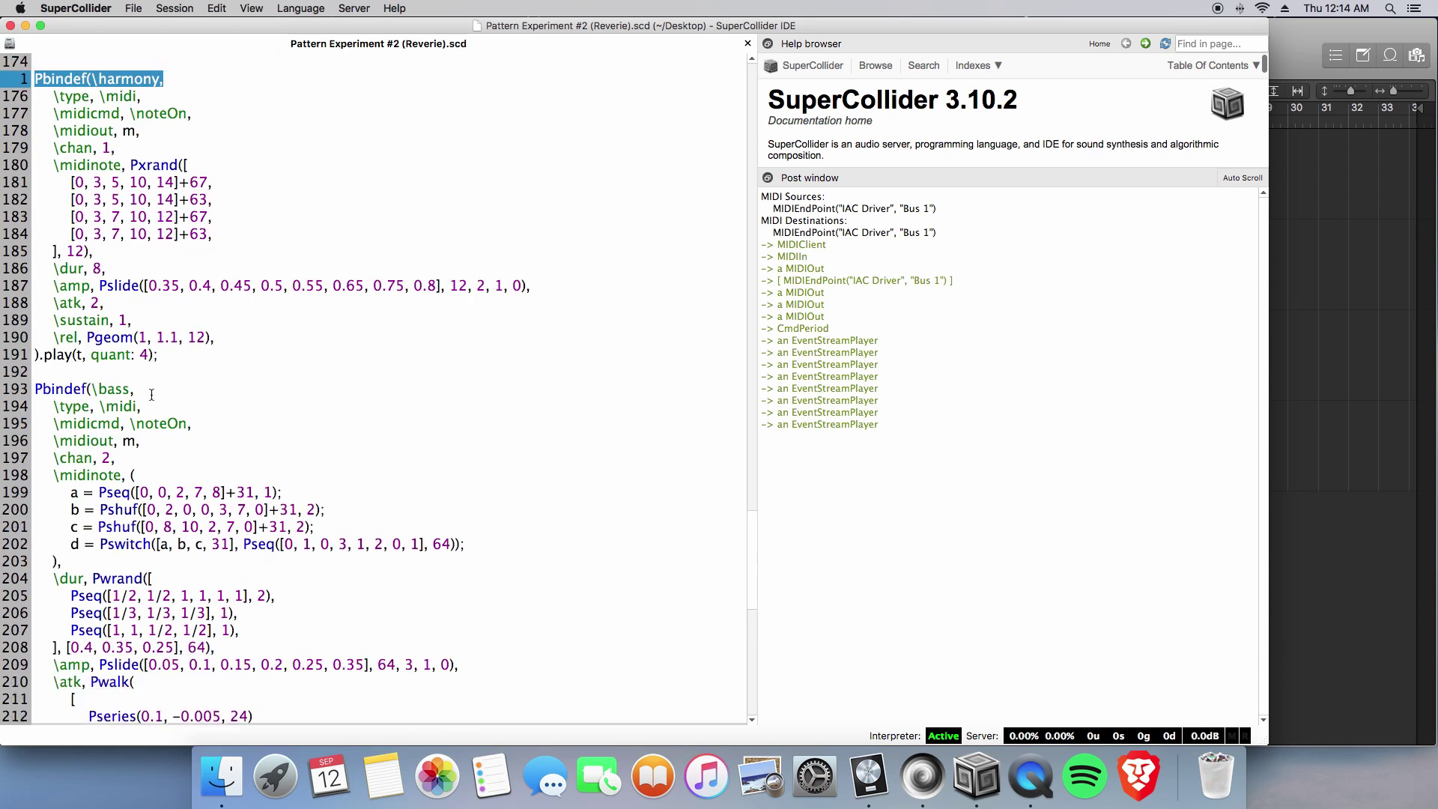
pyautogui.click(23, 388)
pyautogui.scroll(-7, 229, 505)
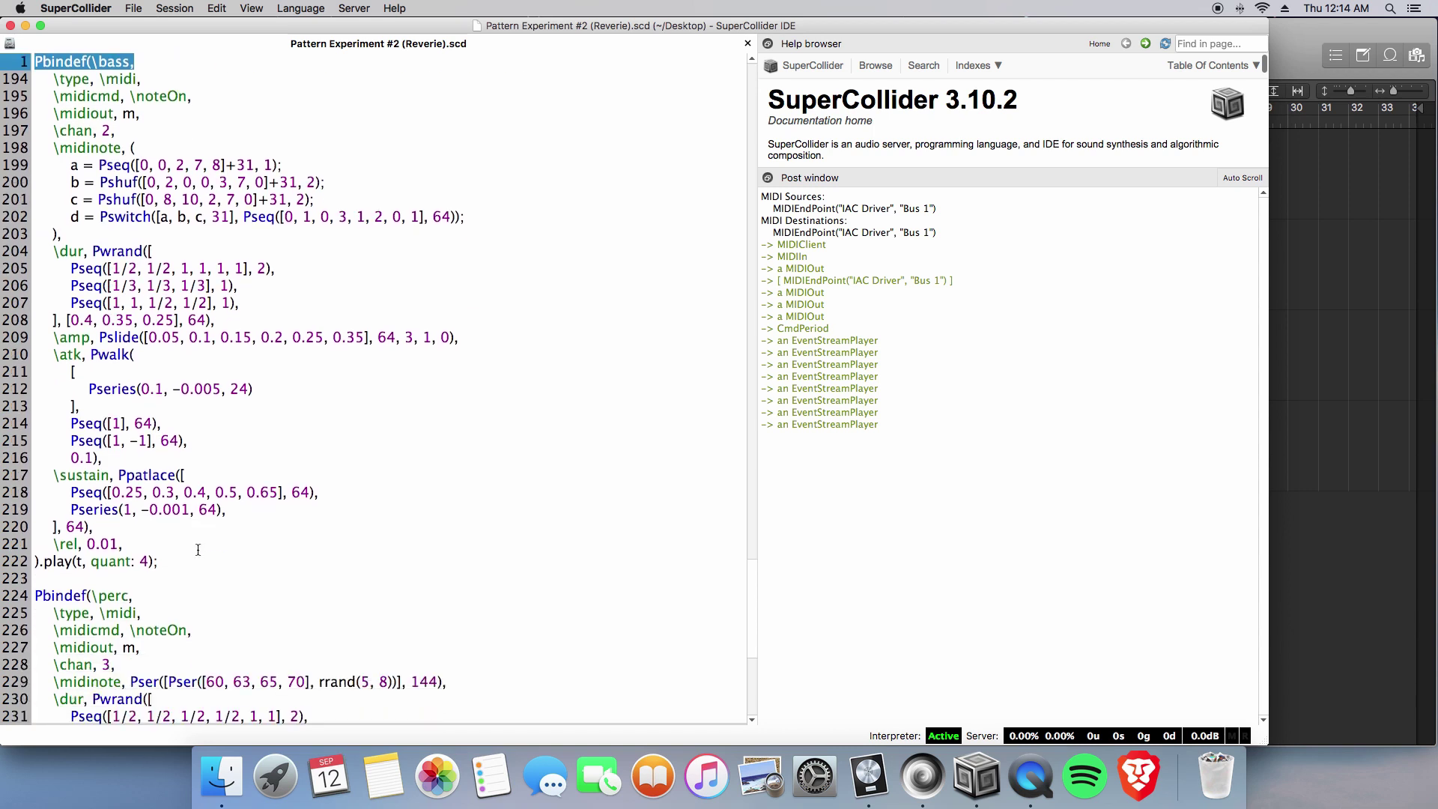
pyautogui.click(3, 578)
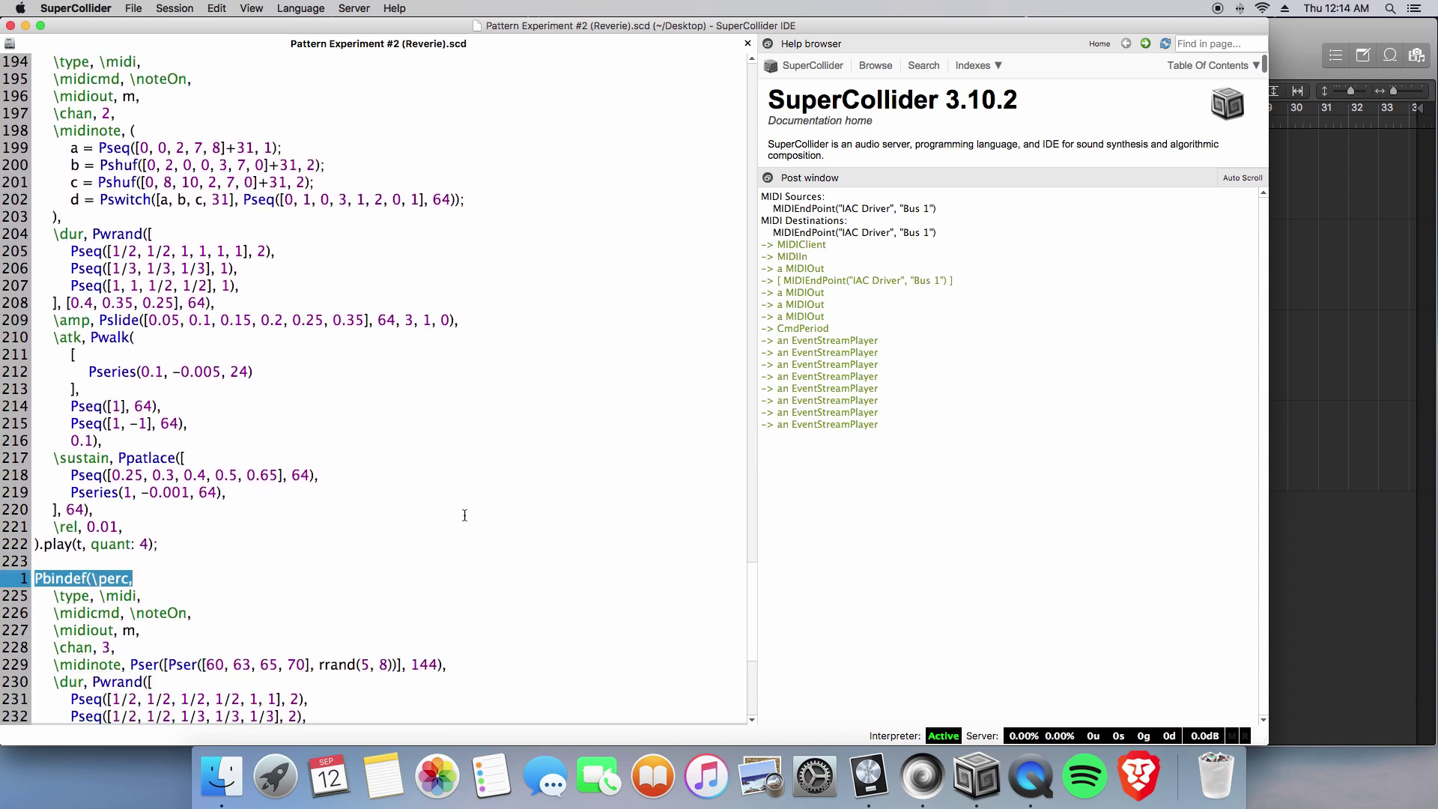
pyautogui.scroll(-5, 464, 515)
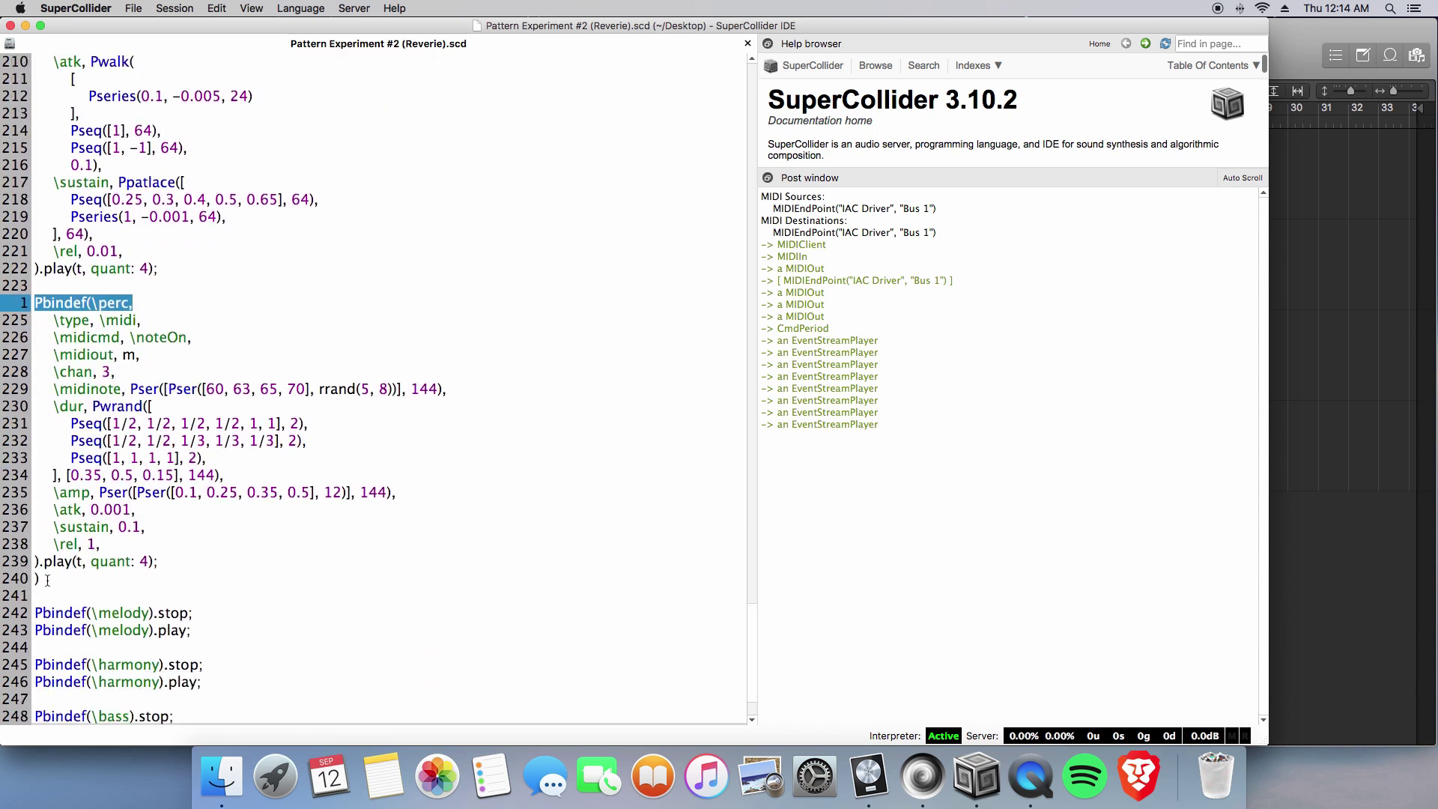
# Launch the whole Score block of four Pbindefs and check Logic Pro X.
pyautogui.click(47, 580)
pyautogui.press('super+Return')
pyautogui.scroll(12, 364, 387)
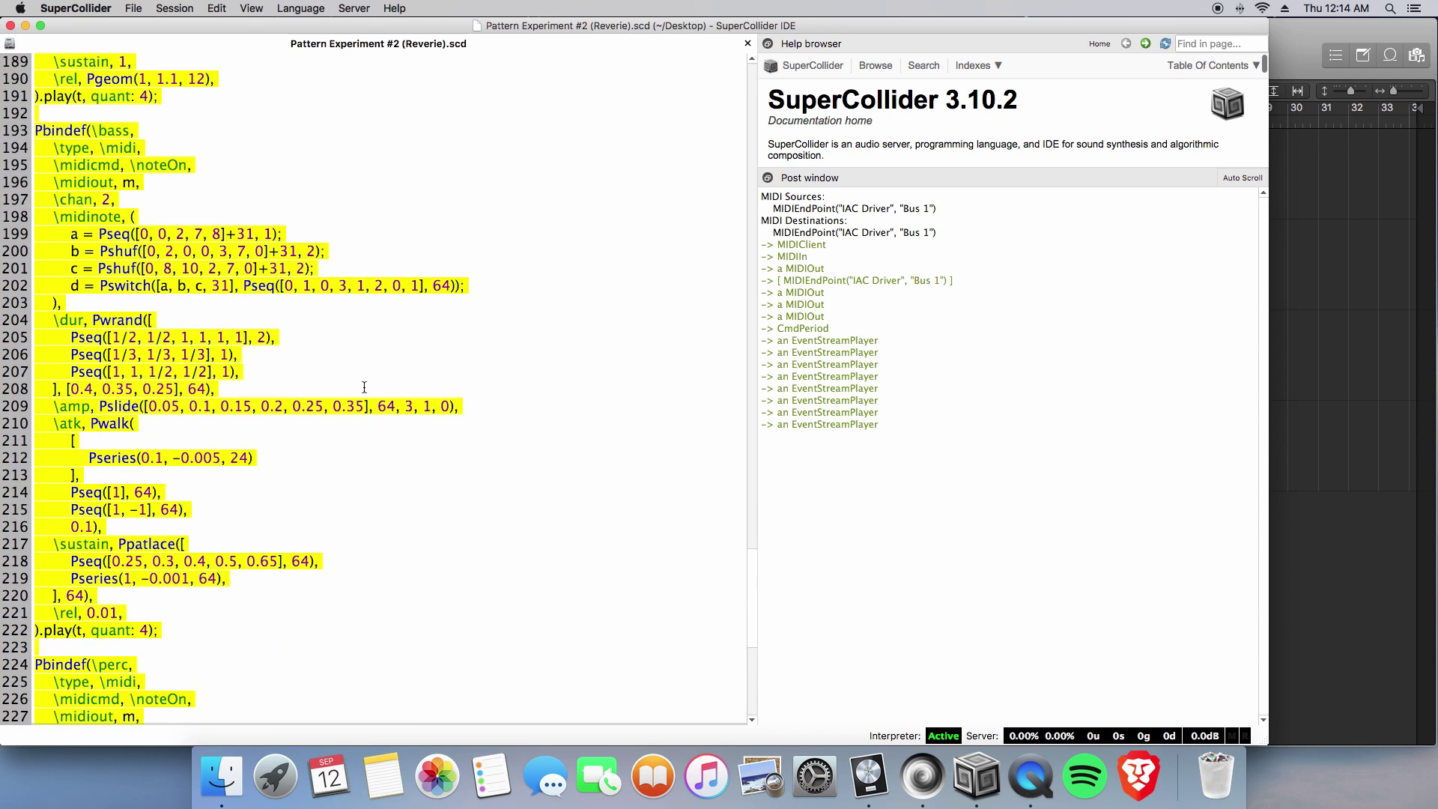
pyautogui.scroll(8, 364, 387)
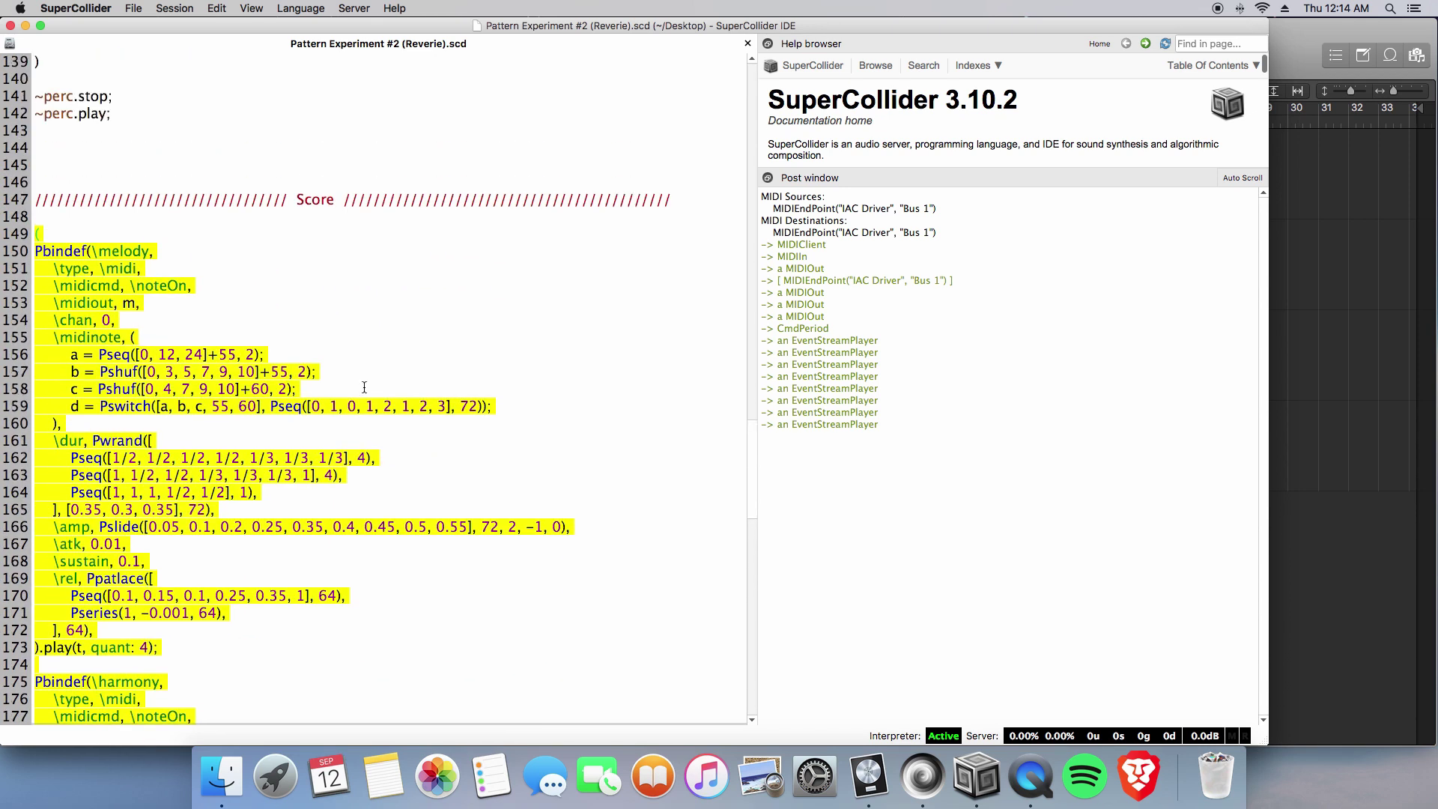
pyautogui.scroll(-1, 364, 387)
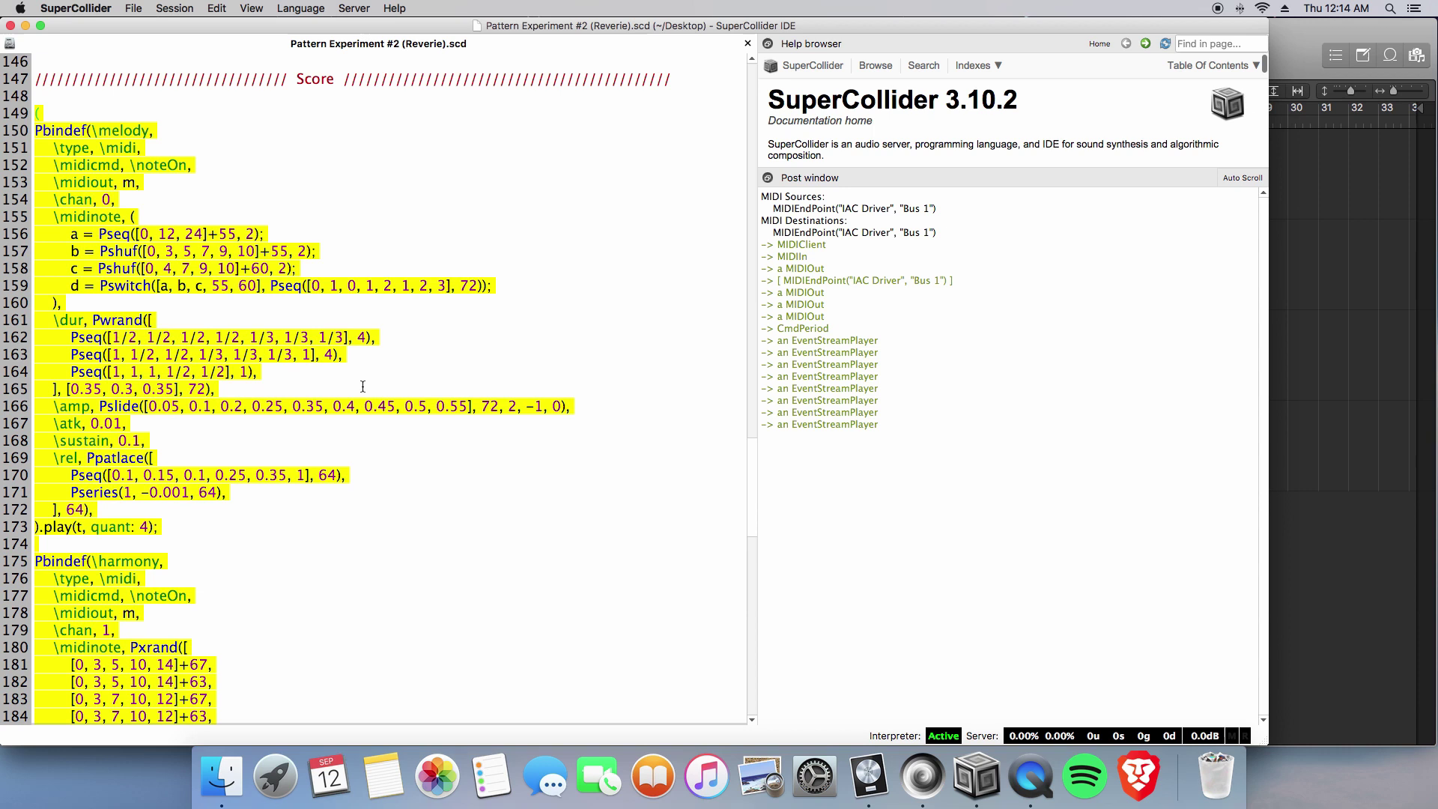
pyautogui.press('super+Tab')
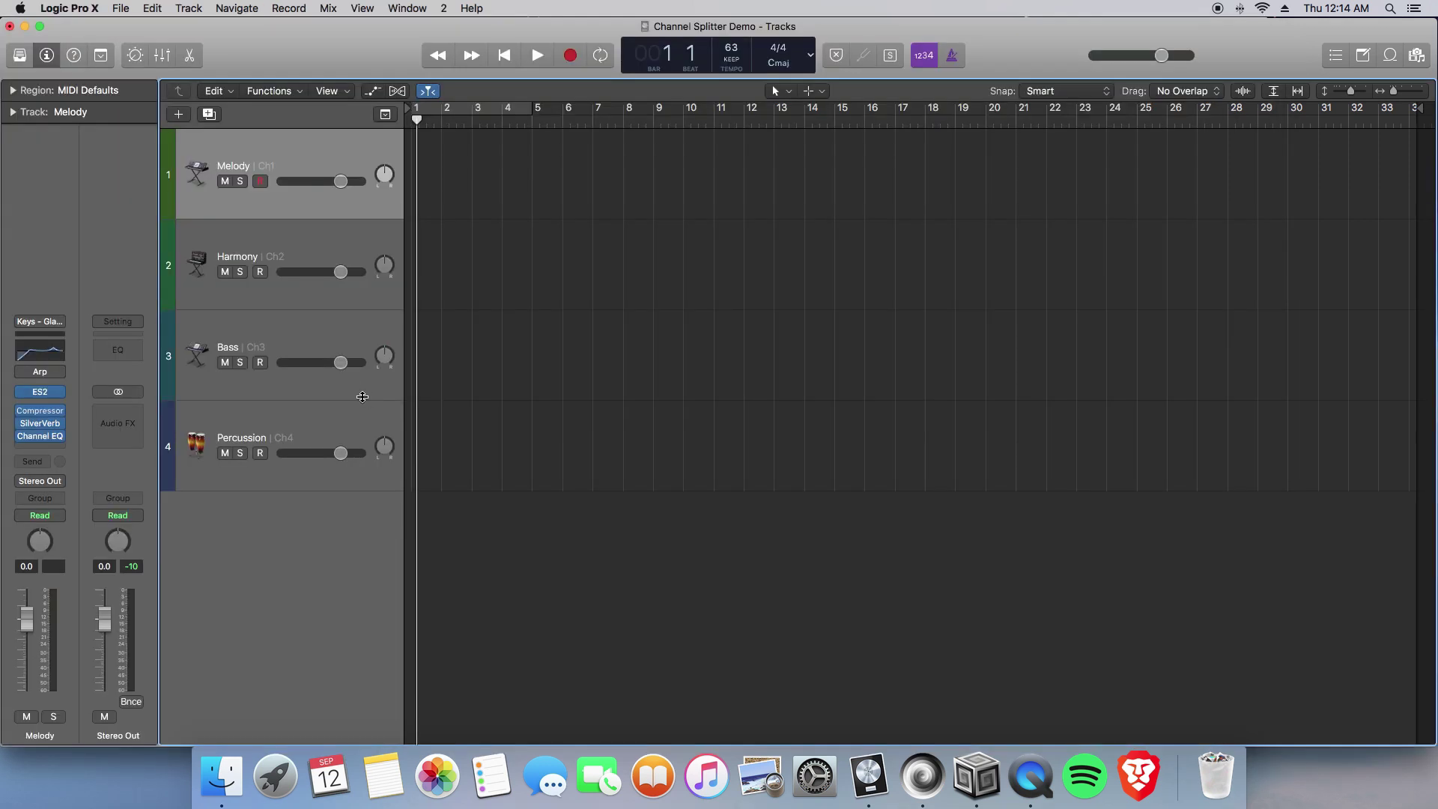
pyautogui.press('super+Tab')
# Evaluate the Pbindef(\perc) block and check the tracks in Logic Pro X.
pyautogui.scroll(-10, 252, 572)
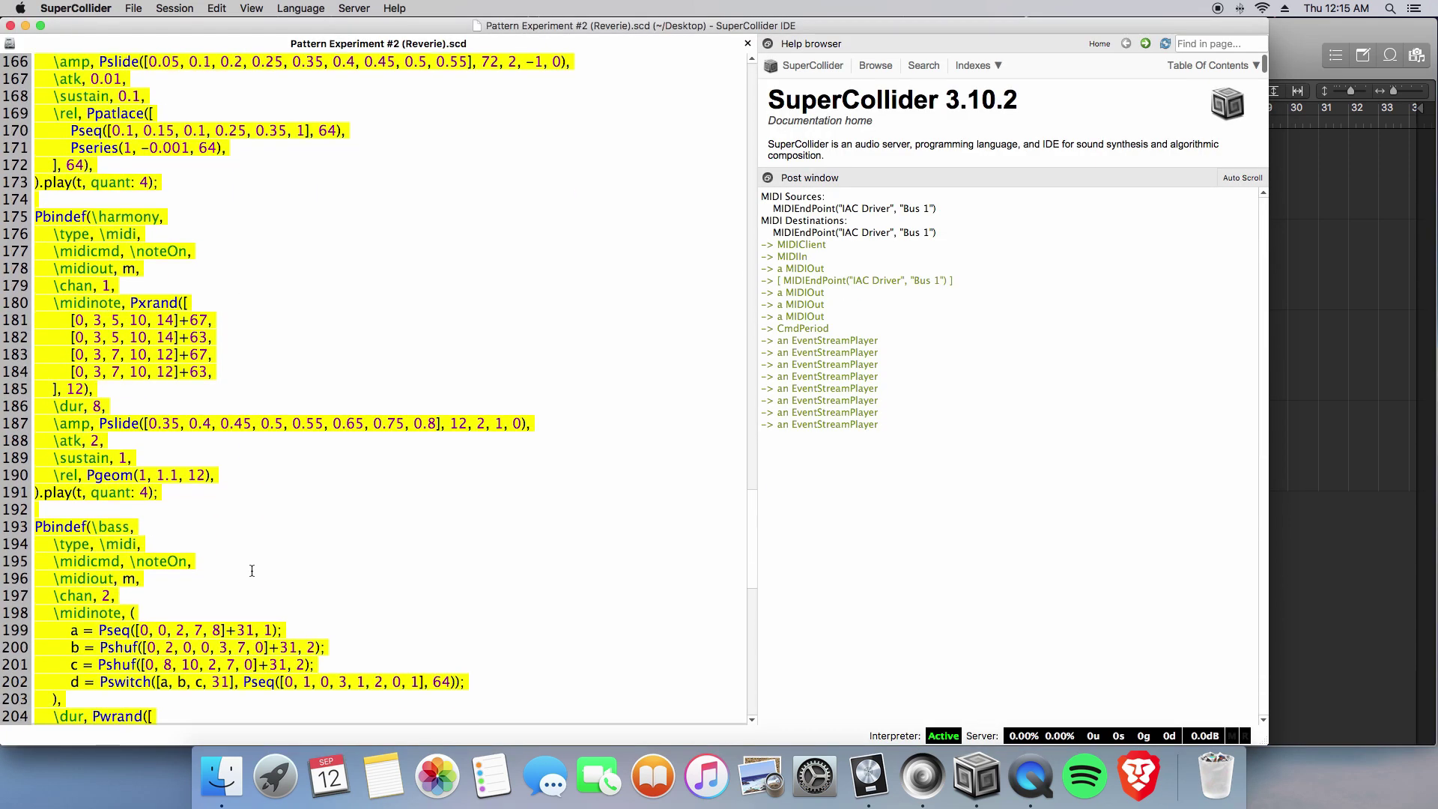
pyautogui.scroll(-10, 252, 571)
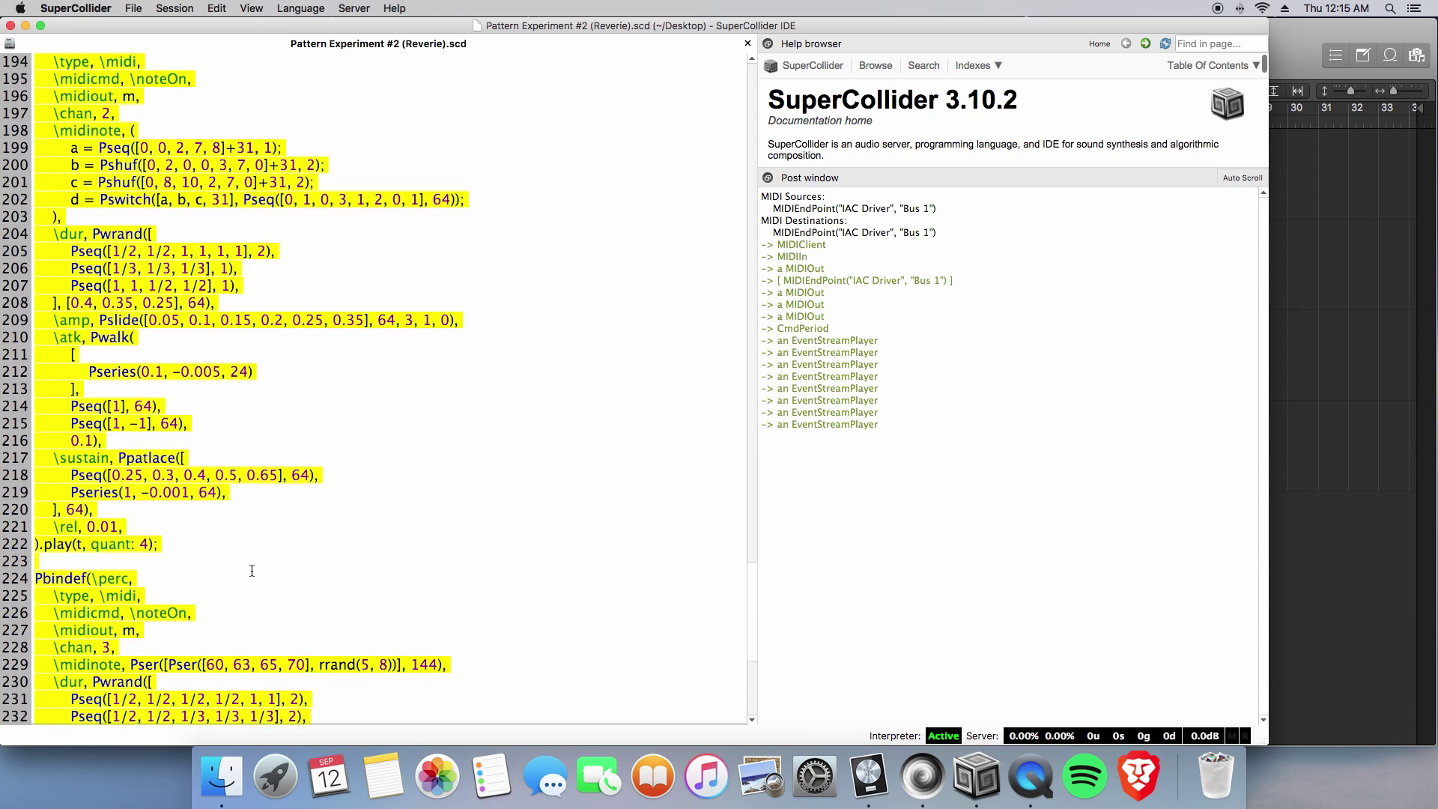
pyautogui.scroll(-2, 252, 571)
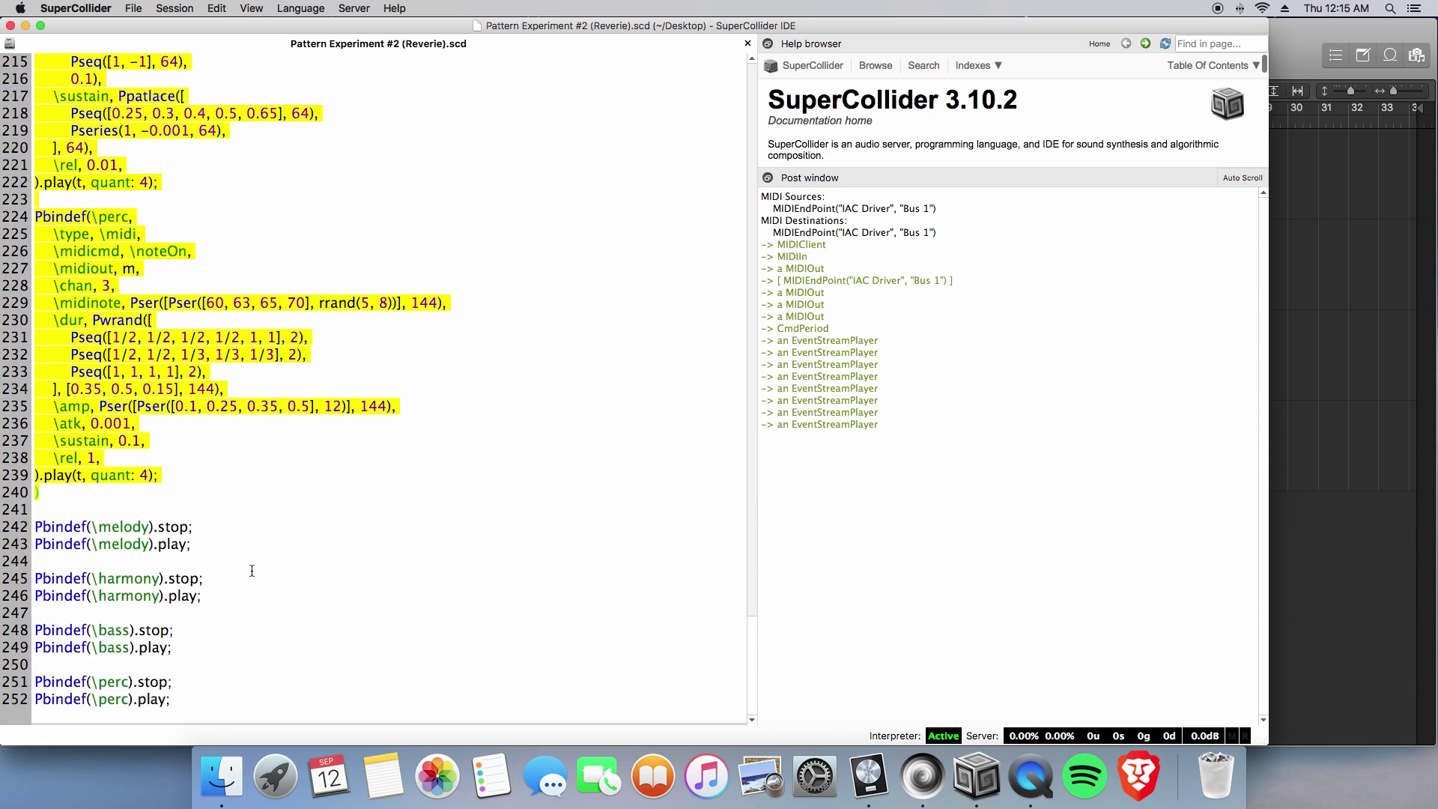
pyautogui.press('super+Return')
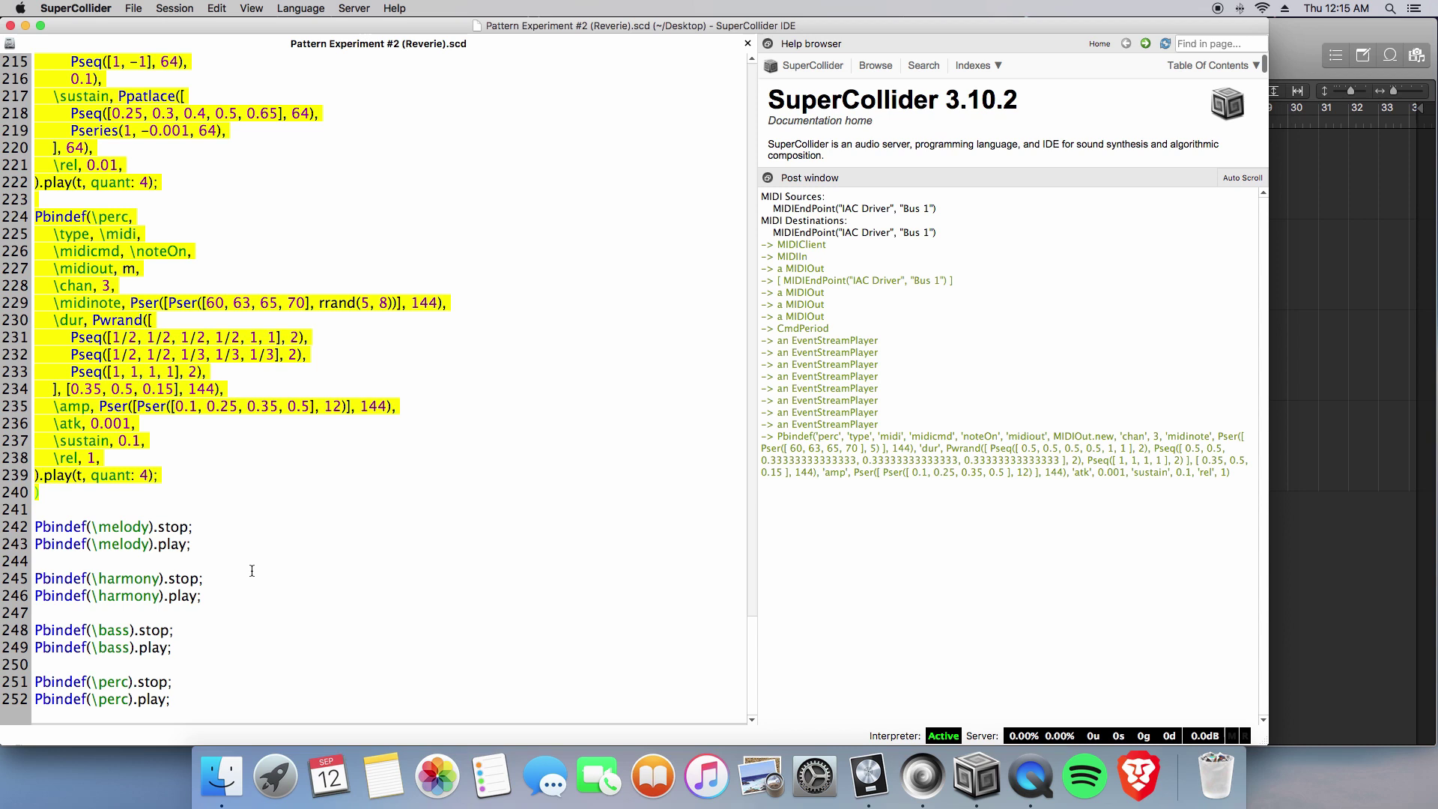
pyautogui.press('super+Tab')
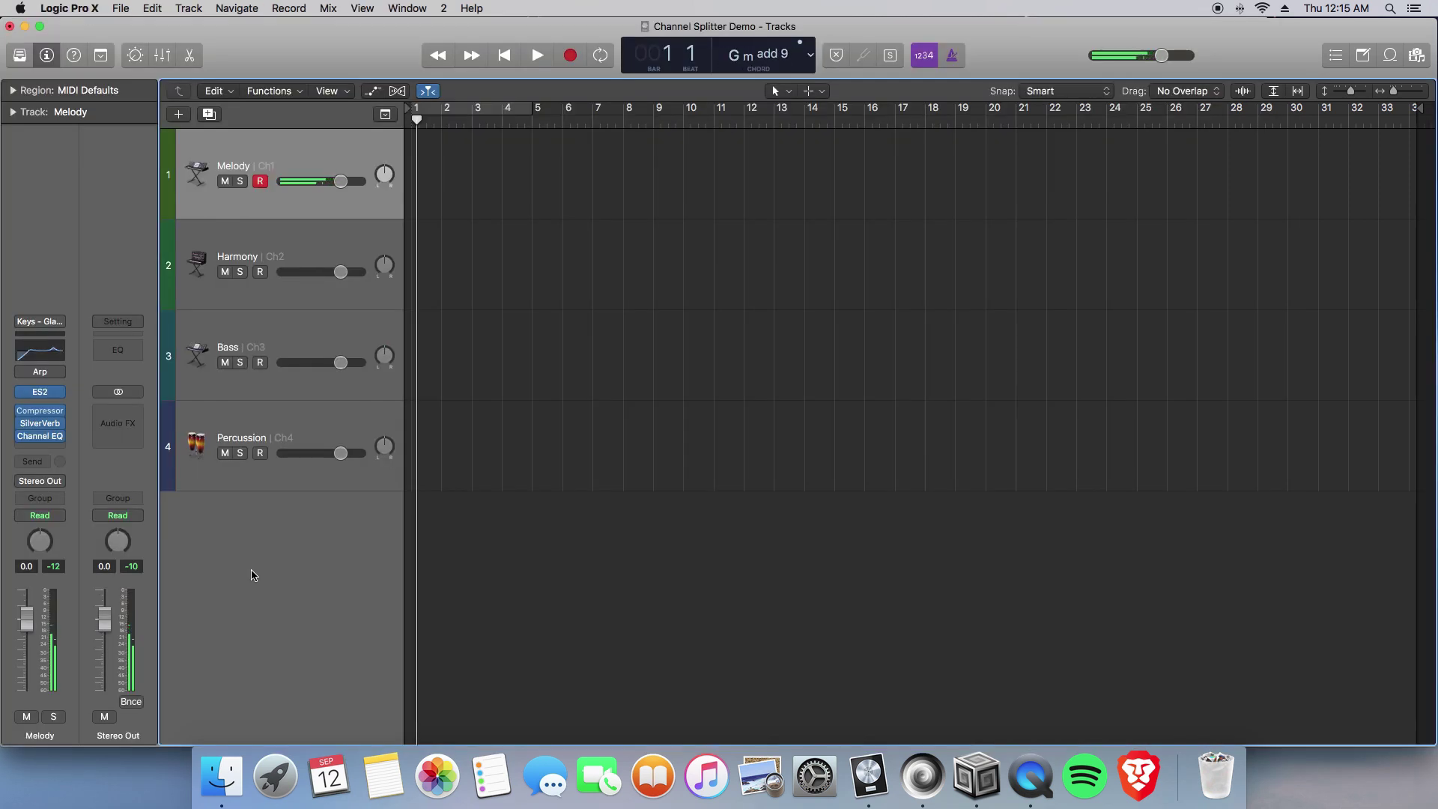
pyautogui.press('super+Tab')
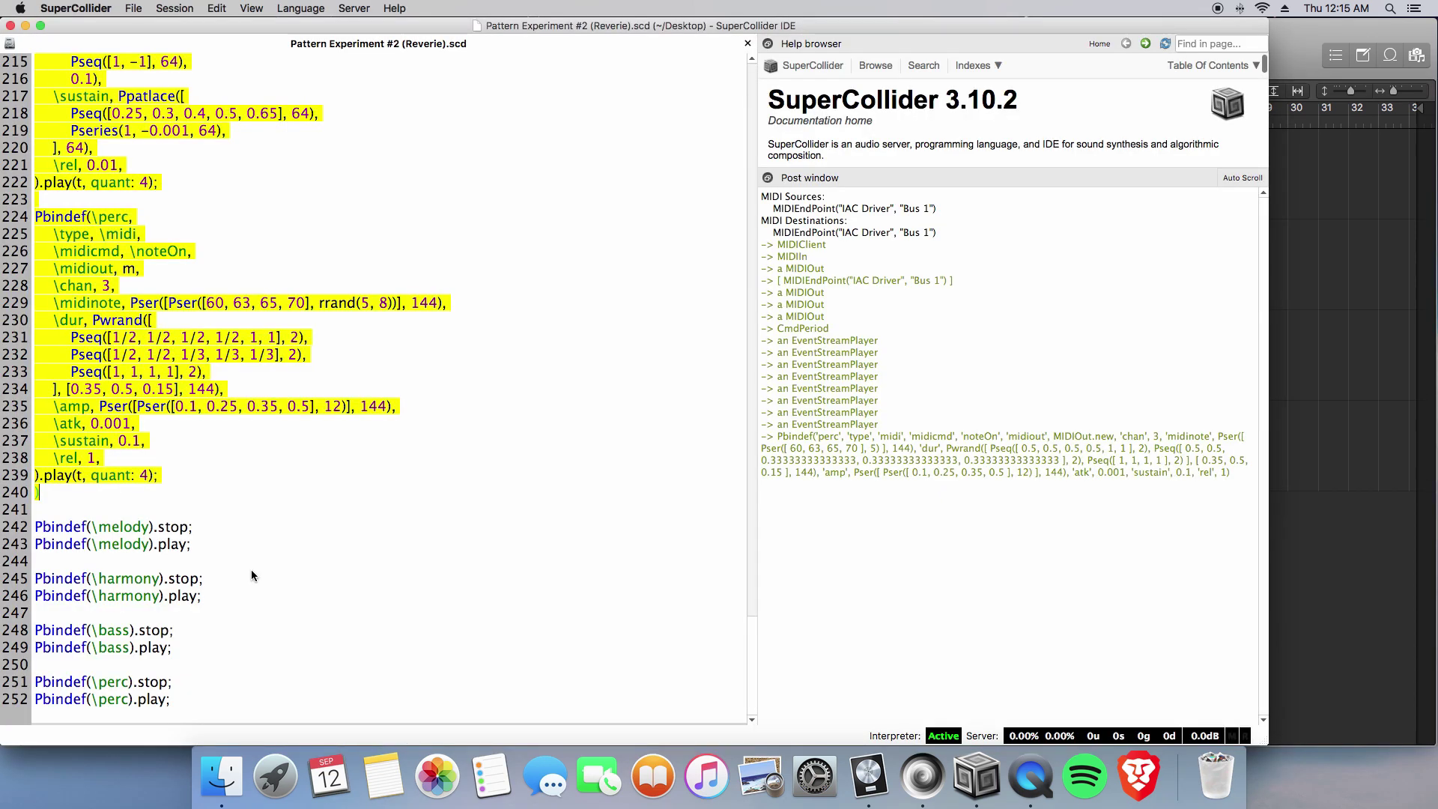
# Stop the melody, harmony and bass Pbindefs with their .stop lines.
pyautogui.click(205, 529)
pyautogui.hotkey('shift', 'Return')
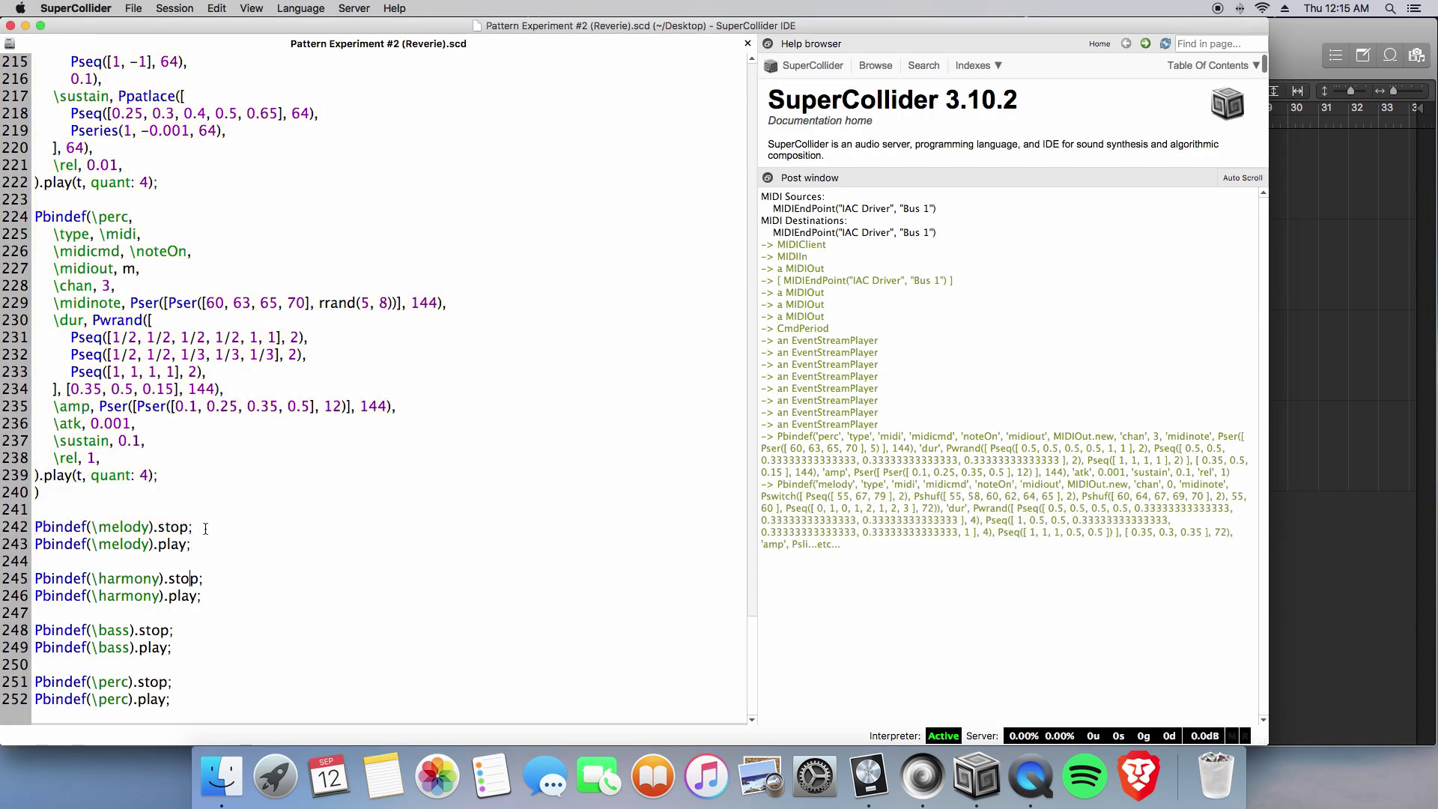
pyautogui.hotkey('shift', 'Return')
pyautogui.hotkey('shift', 'Return')
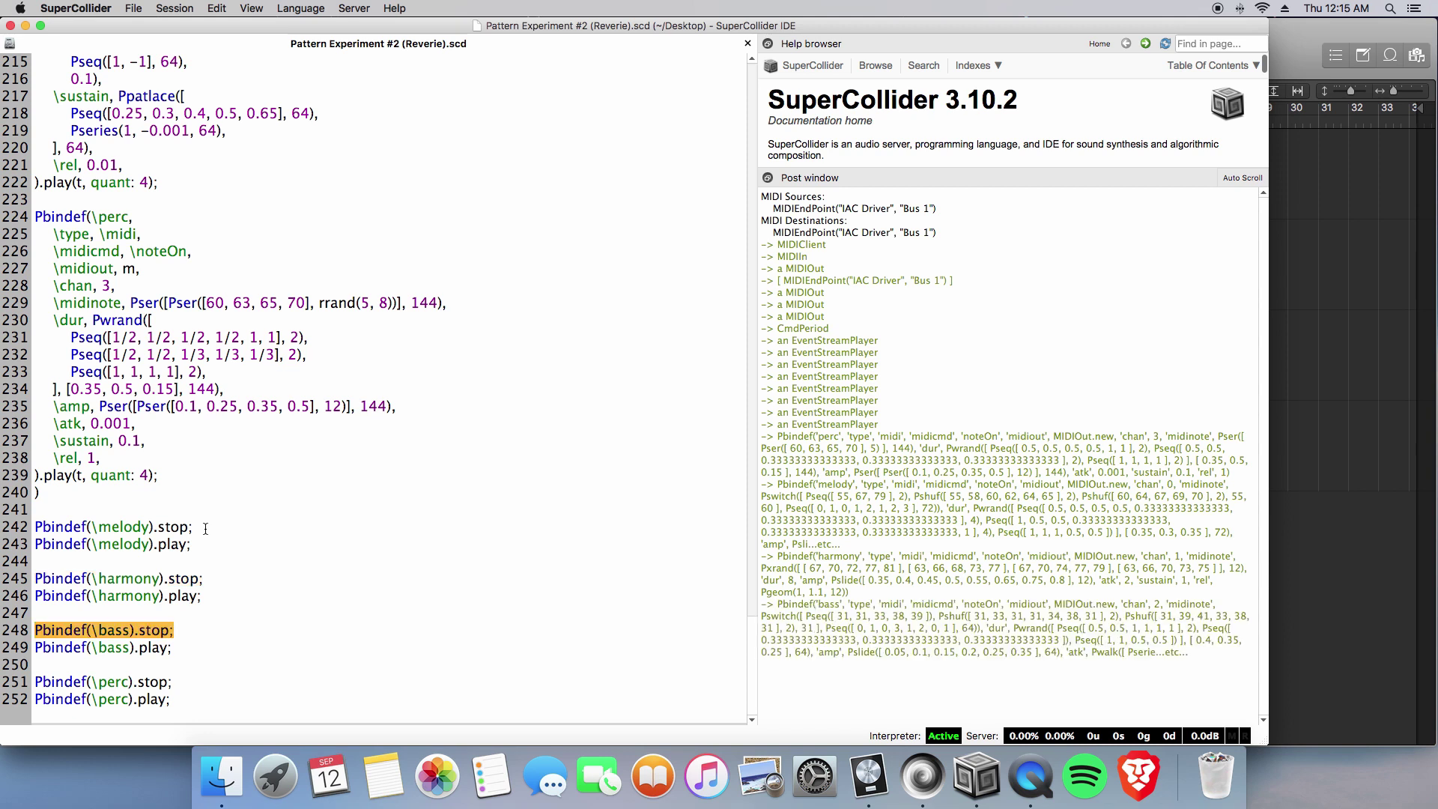
pyautogui.hotkey('shift', 'Return')
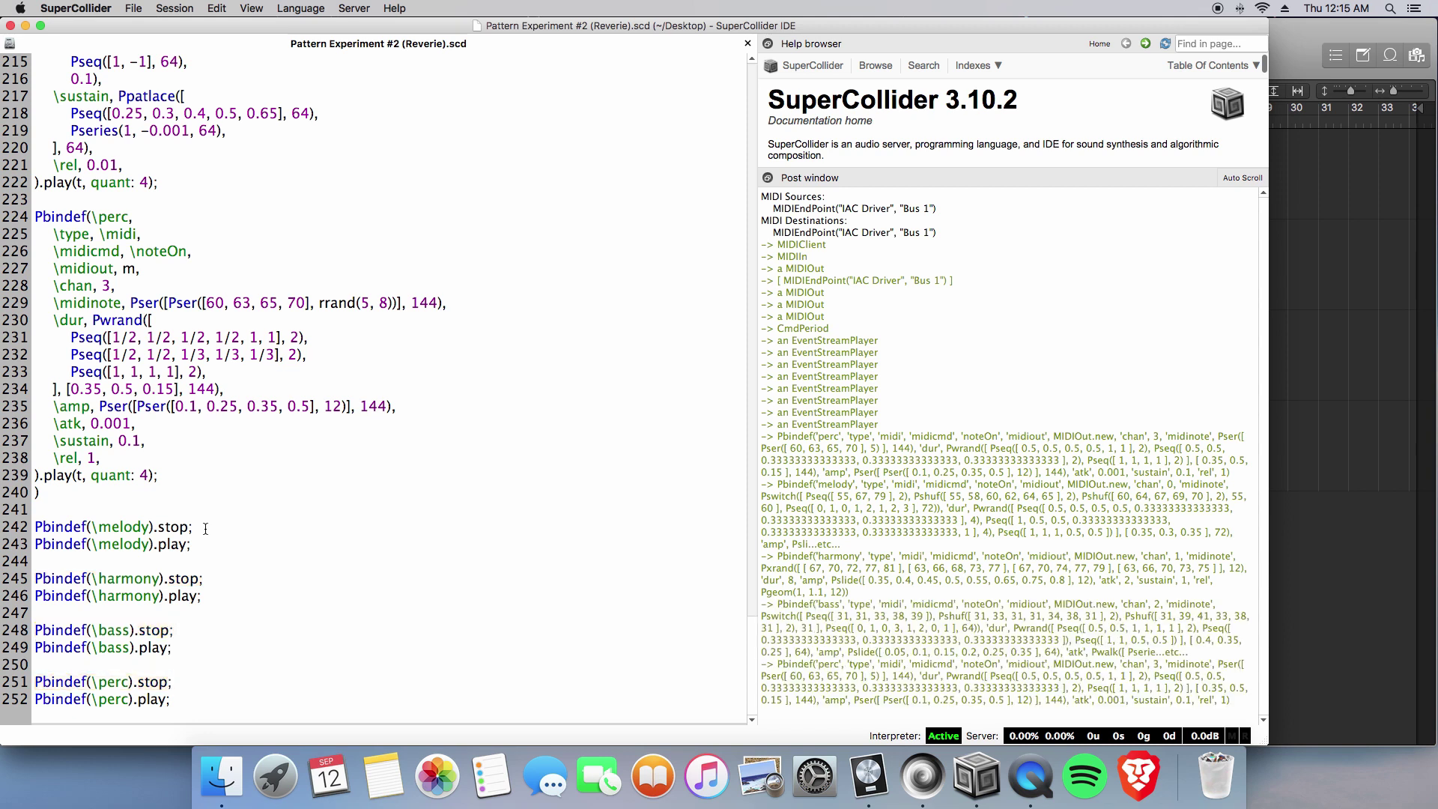
pyautogui.press('super+Tab')
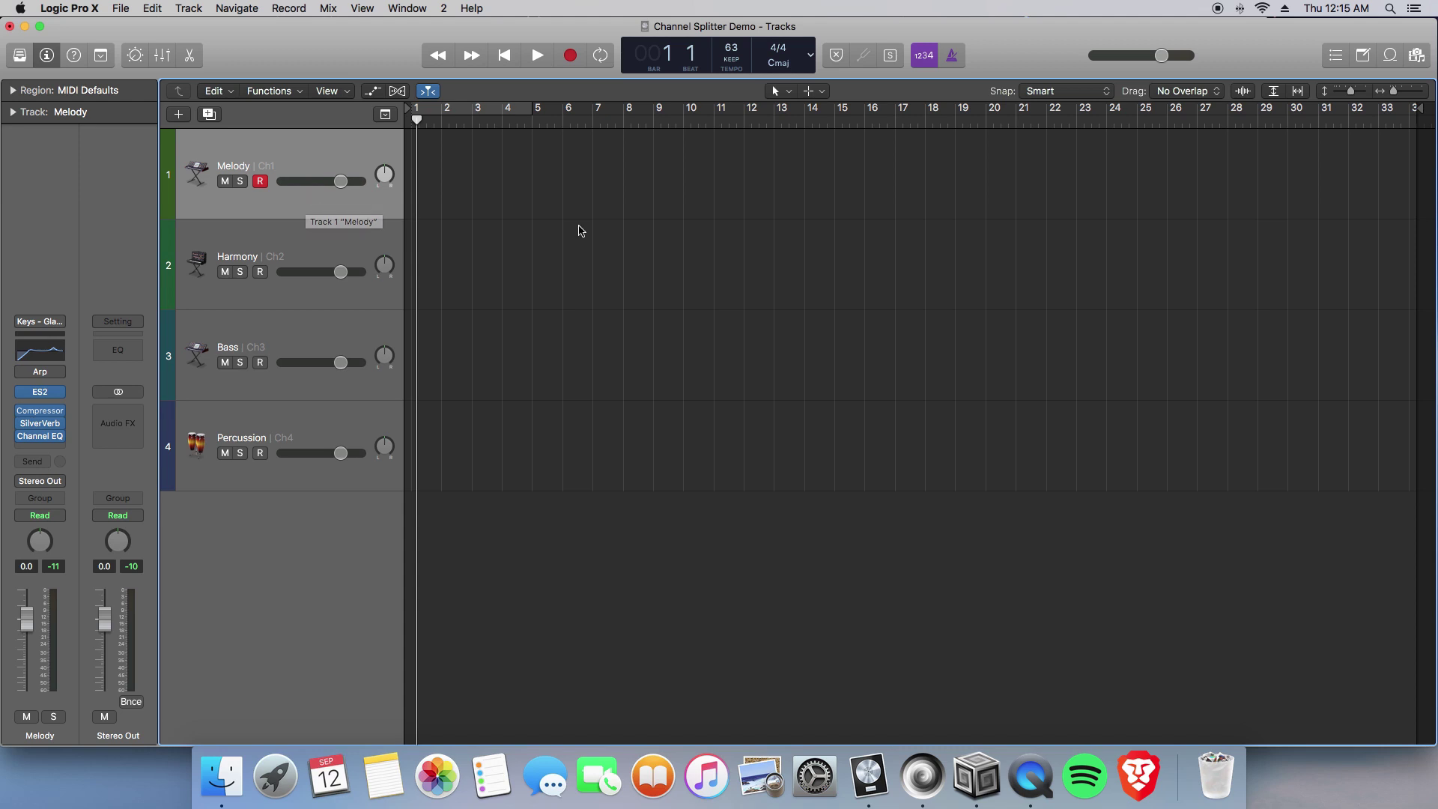
pyautogui.press('super+Tab')
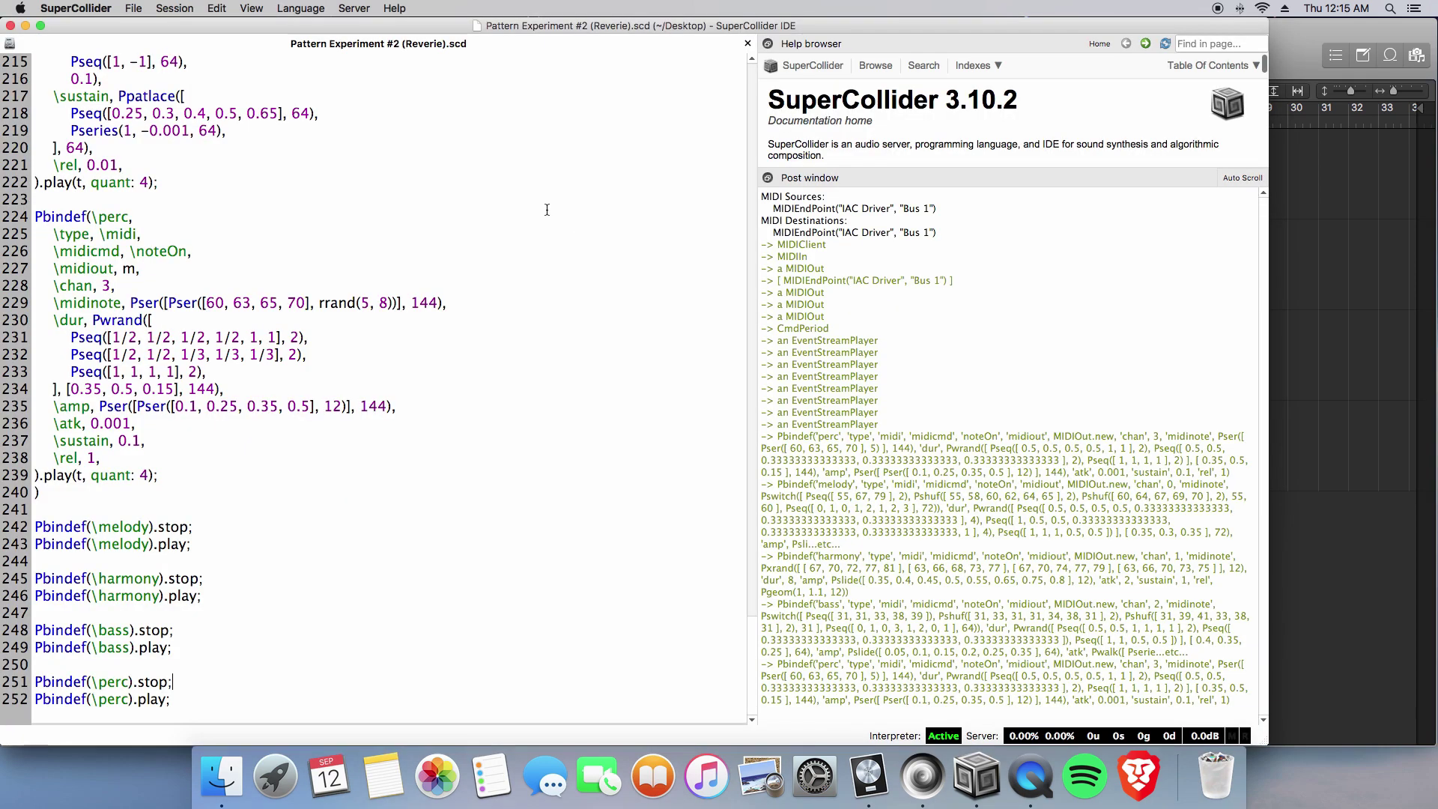
pyautogui.scroll(15, 294, 452)
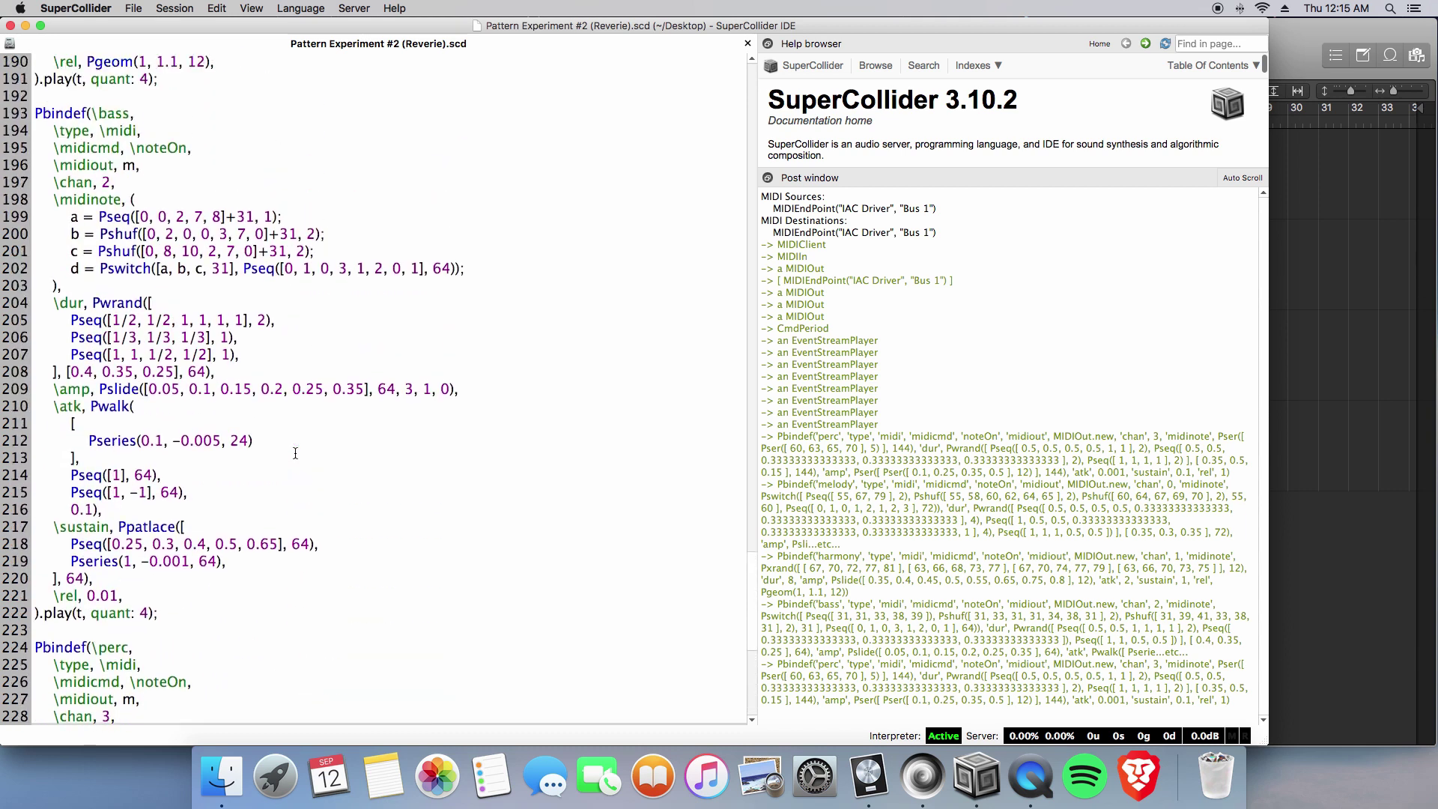
pyautogui.scroll(7, 295, 452)
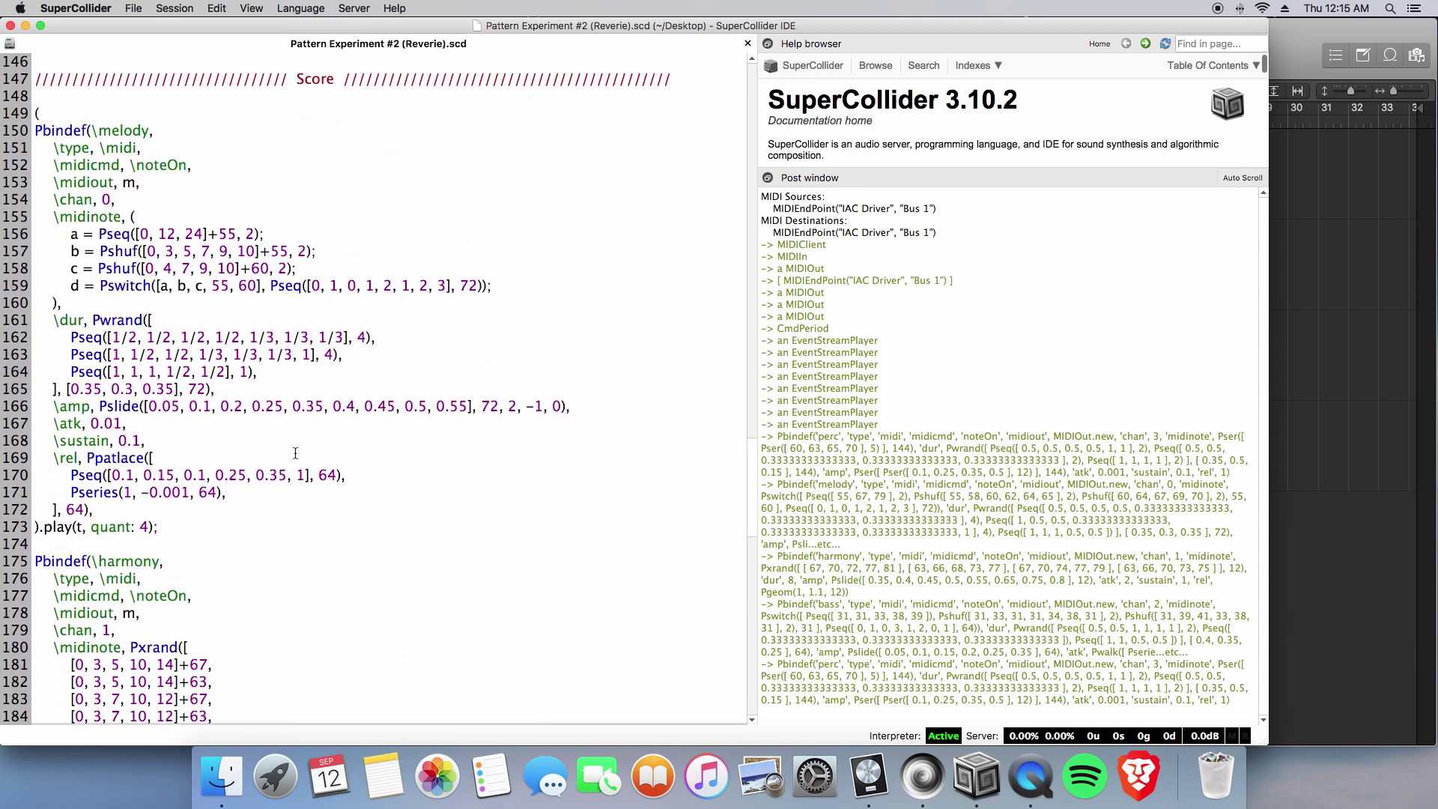
# Select all four Logic tracks, Melody through Percussion, for simultaneous recording.
pyautogui.press('super+Tab')
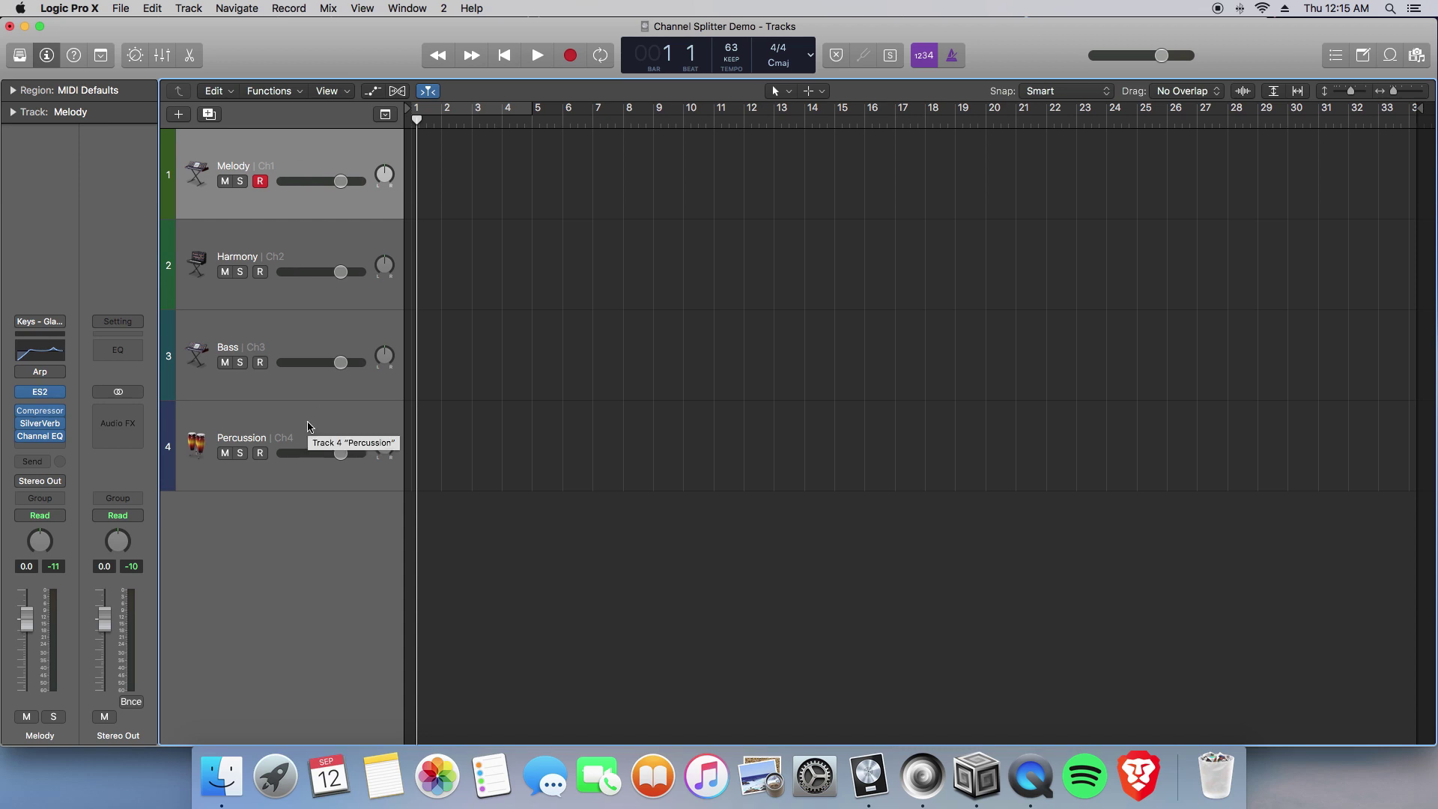
pyautogui.keyDown('shift'); pyautogui.click(307, 422); pyautogui.keyUp('shift')
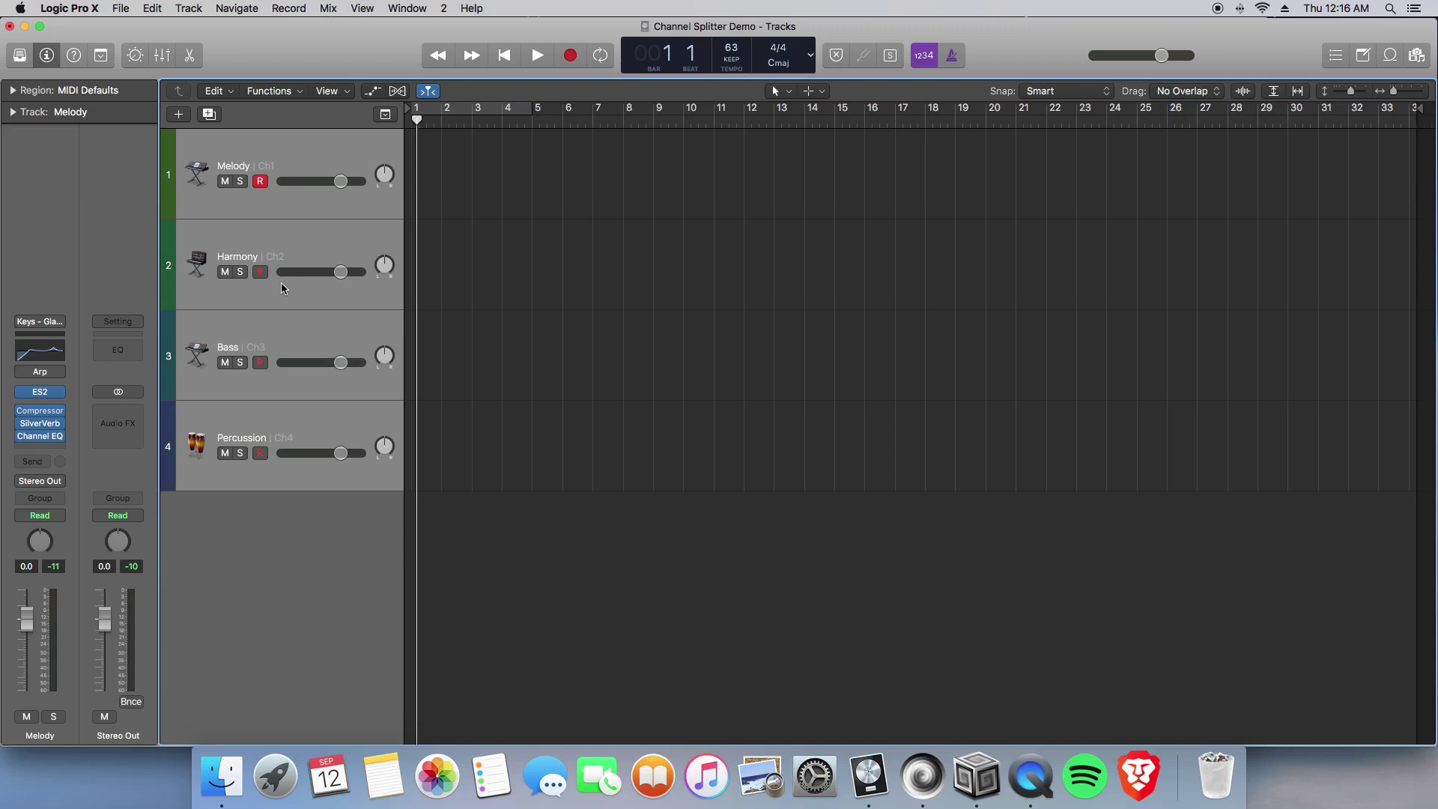
pyautogui.press('super+Tab')
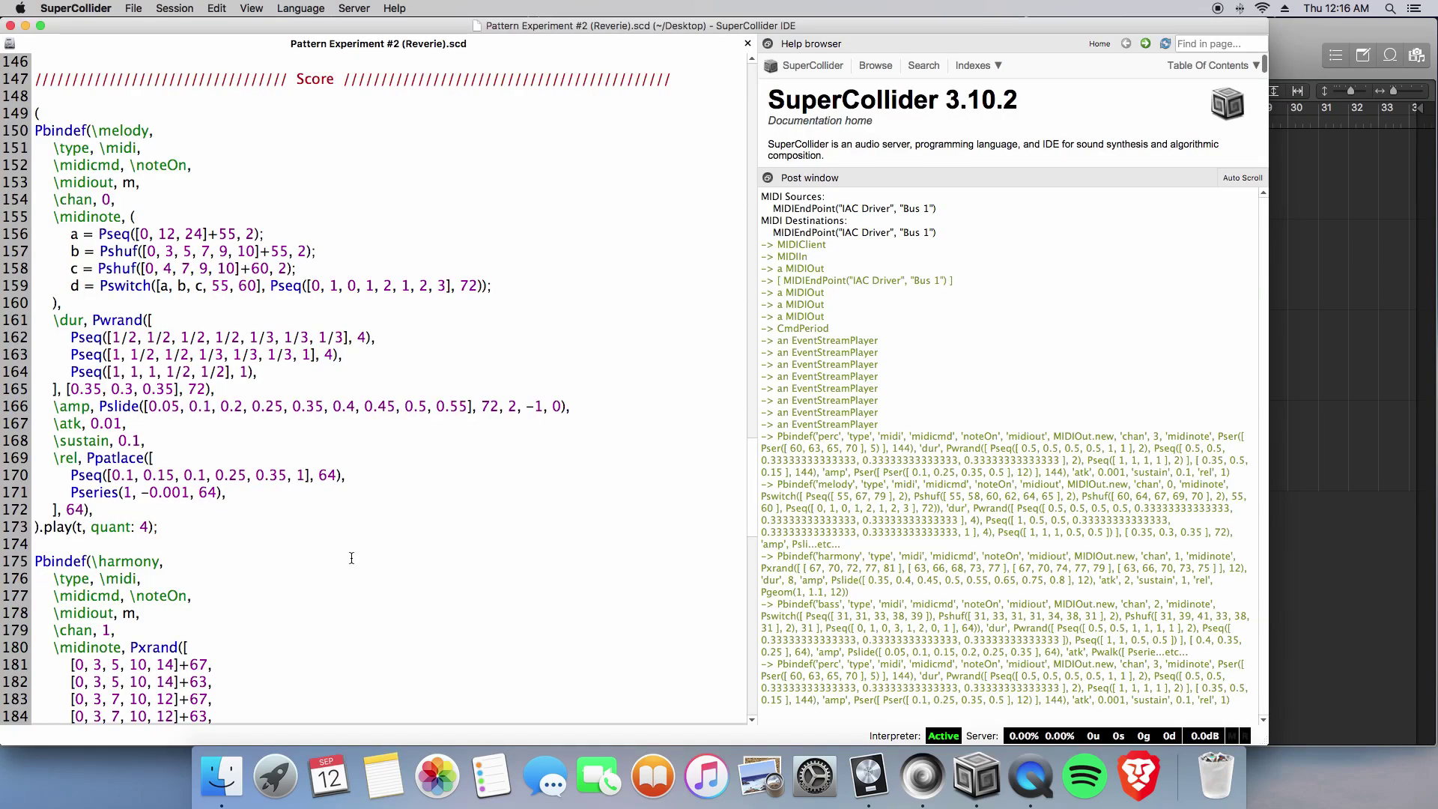
pyautogui.scroll(-10, 351, 558)
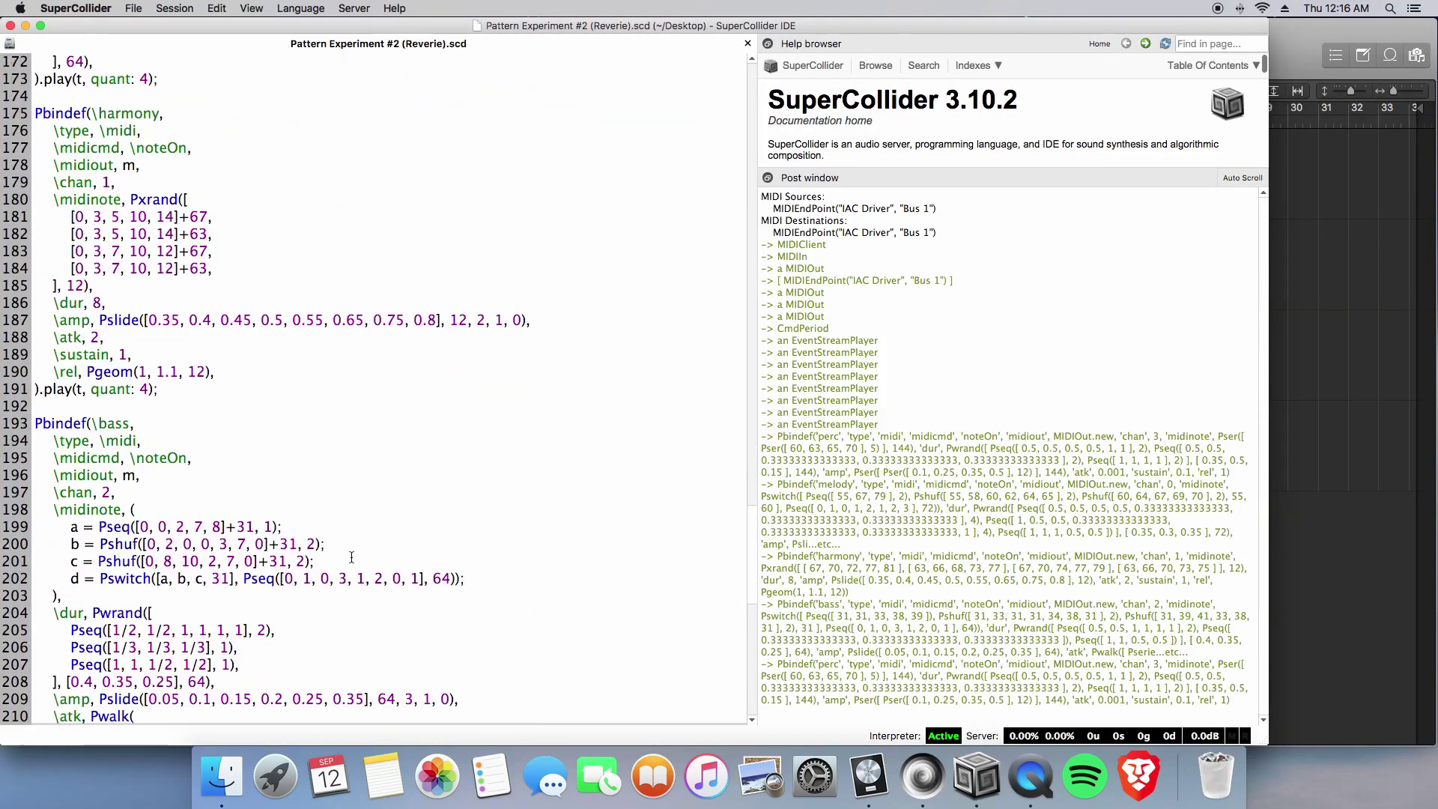
pyautogui.scroll(-7, 351, 557)
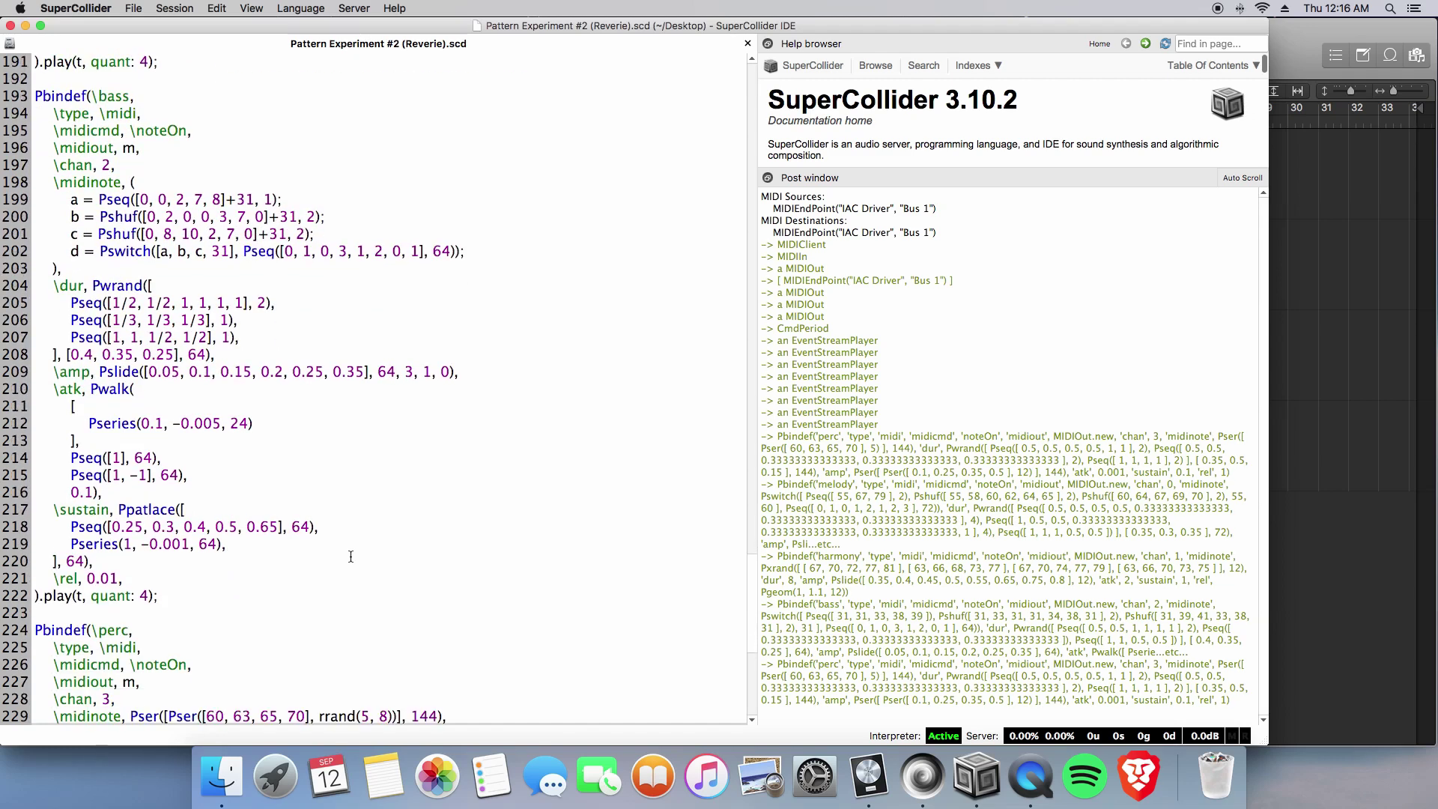
pyautogui.scroll(-4, 351, 556)
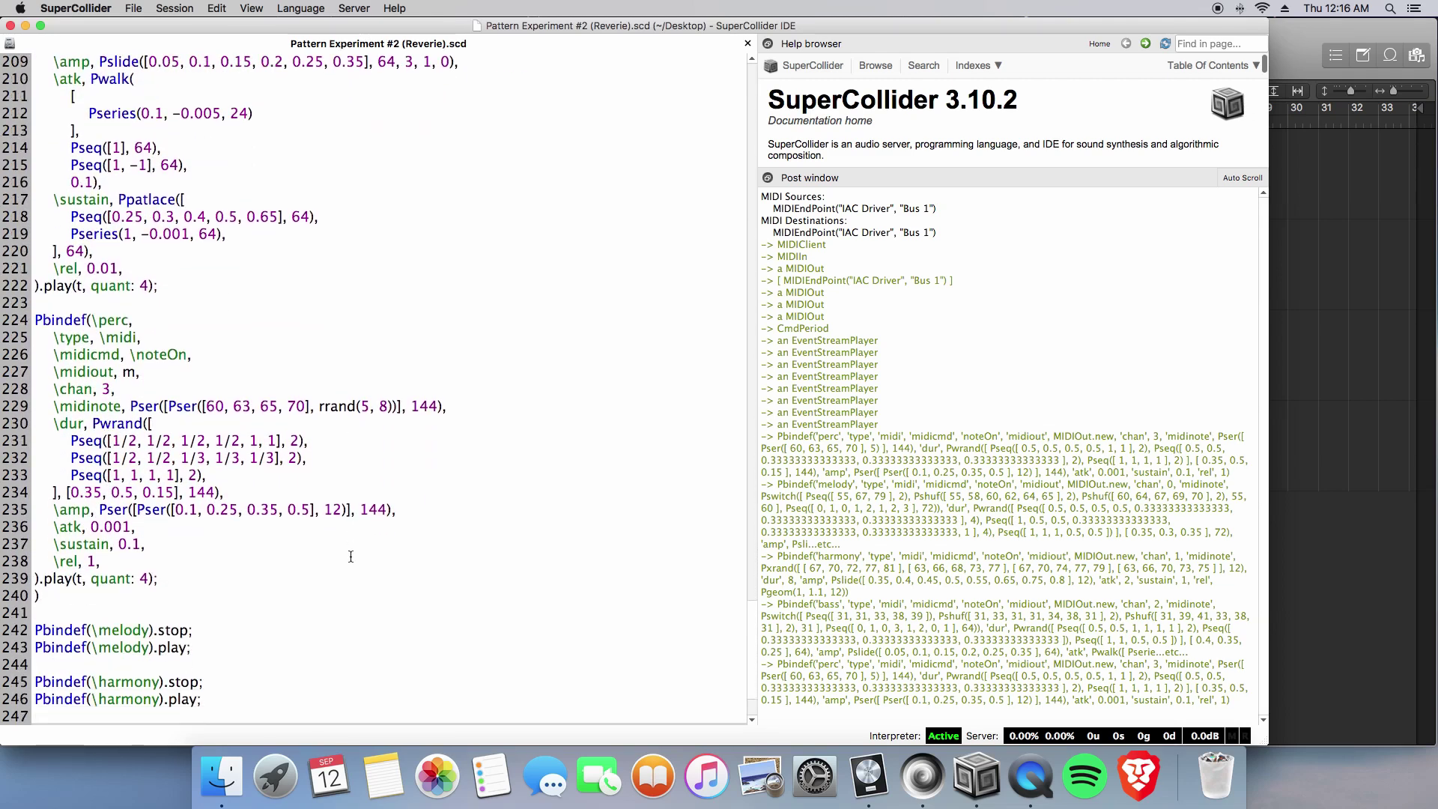
# Run the Pbindef score block and watch the four Logic tracks' meters respond.
pyautogui.press('super+Return')
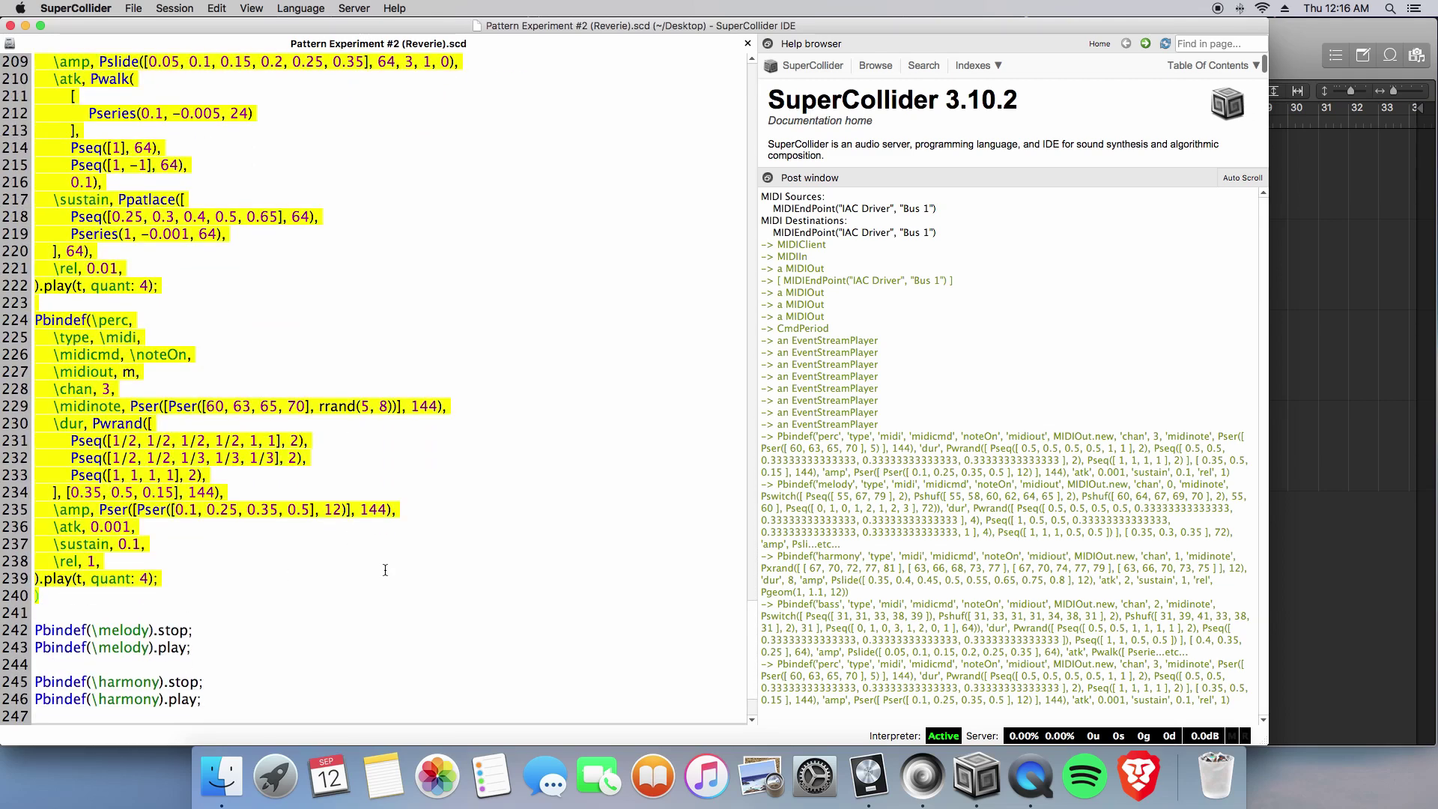
pyautogui.press('super+Return')
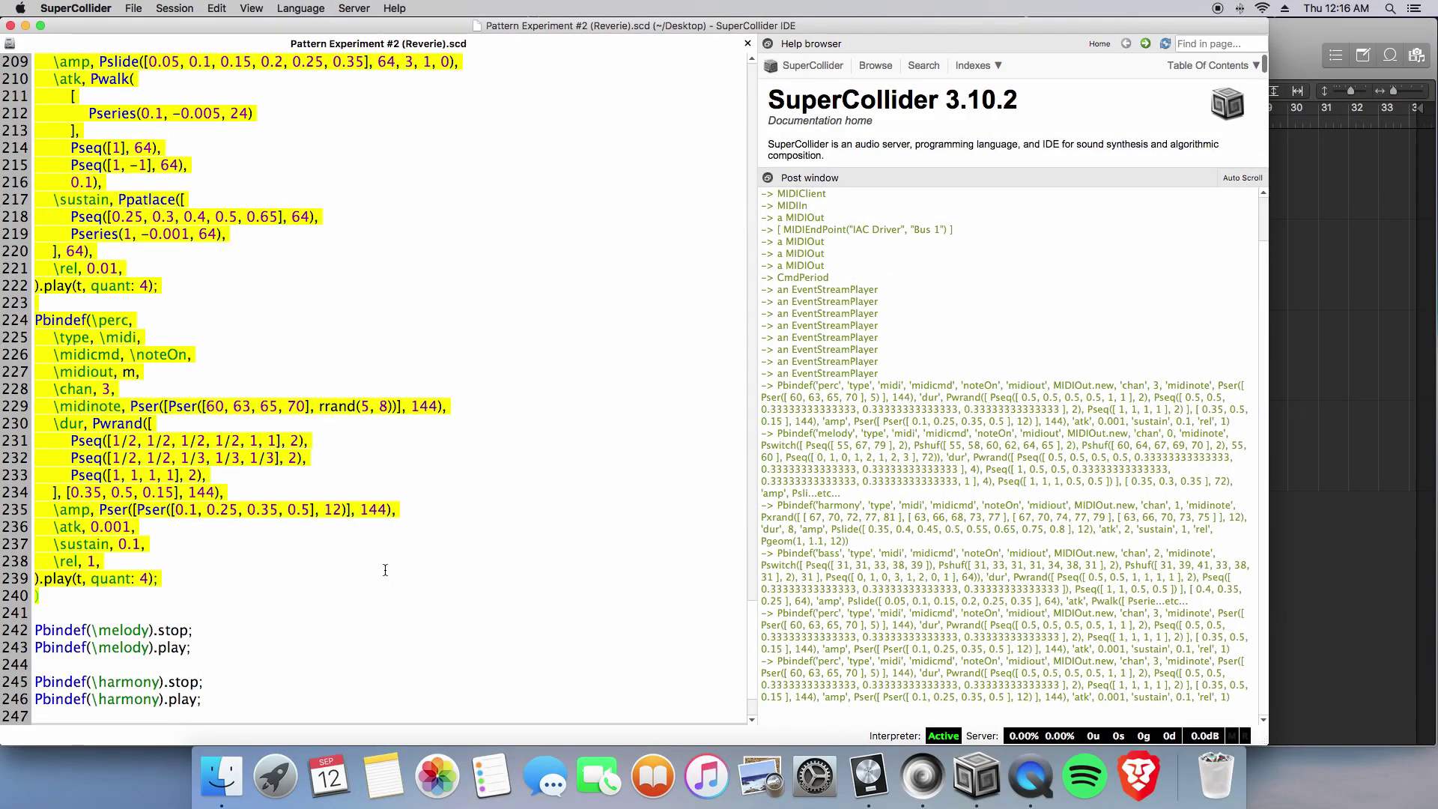
pyautogui.press('super+Tab')
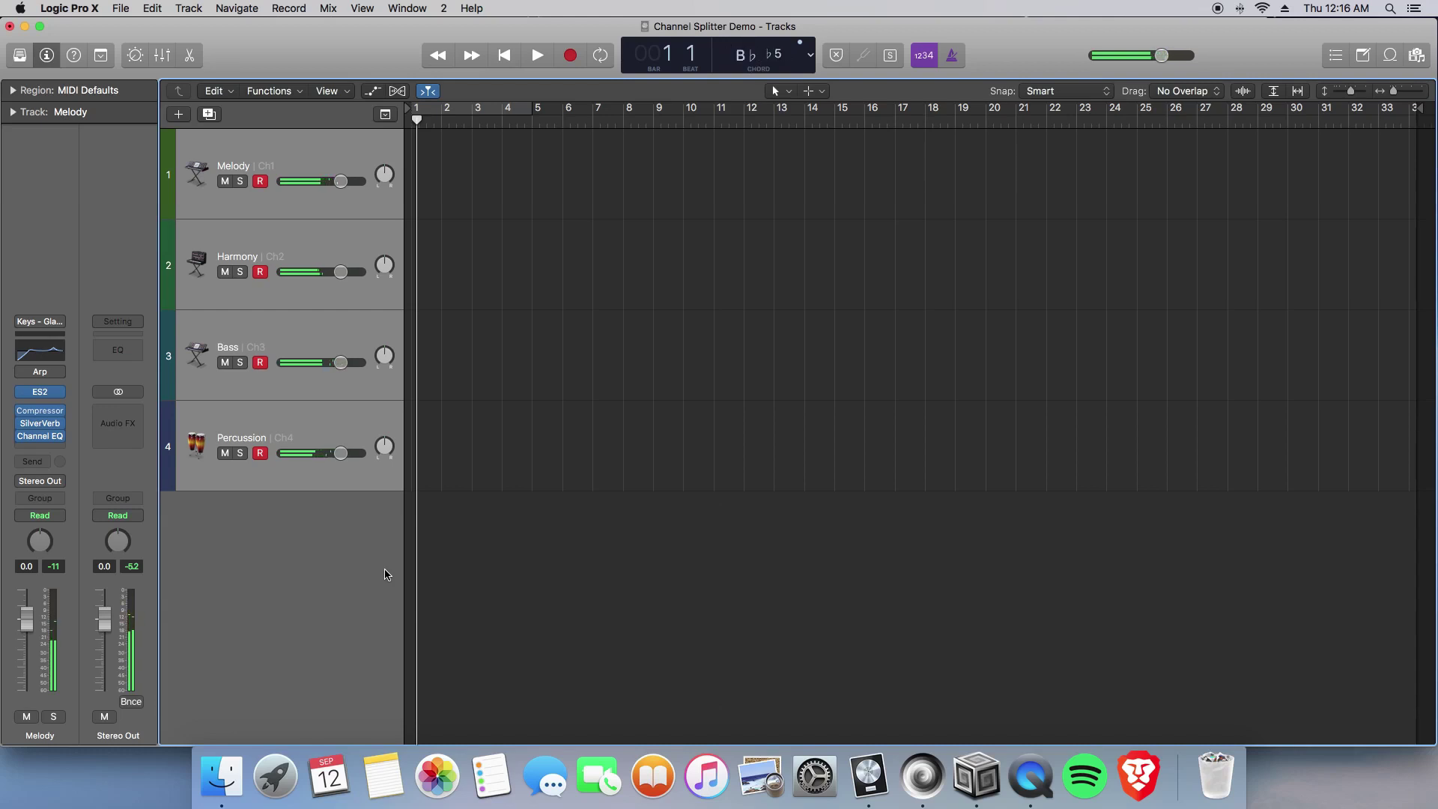
pyautogui.press('super+Tab')
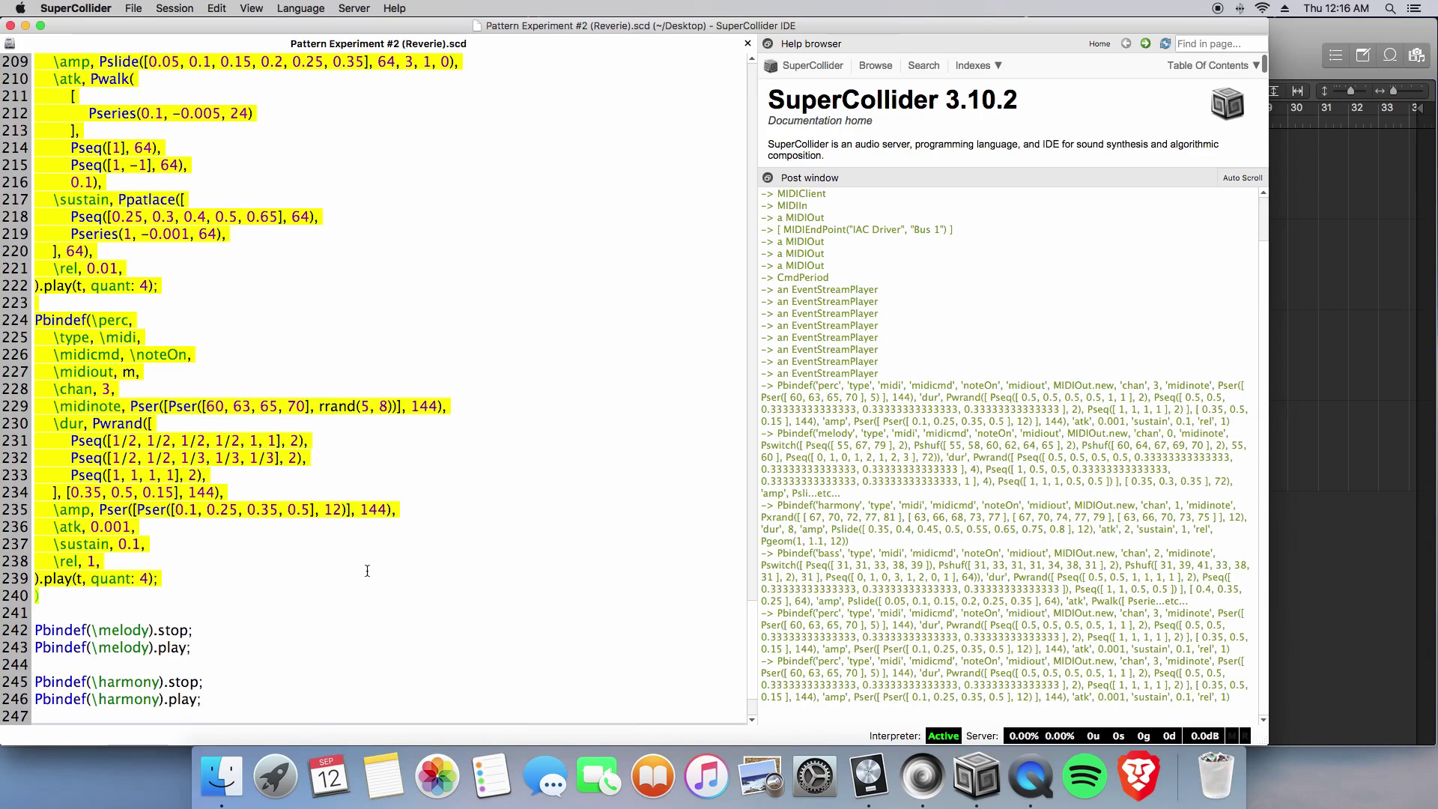
# Stop the melody, harmony and bass Pbindefs with their .stop lines.
pyautogui.click(197, 627)
pyautogui.press('super+Return')
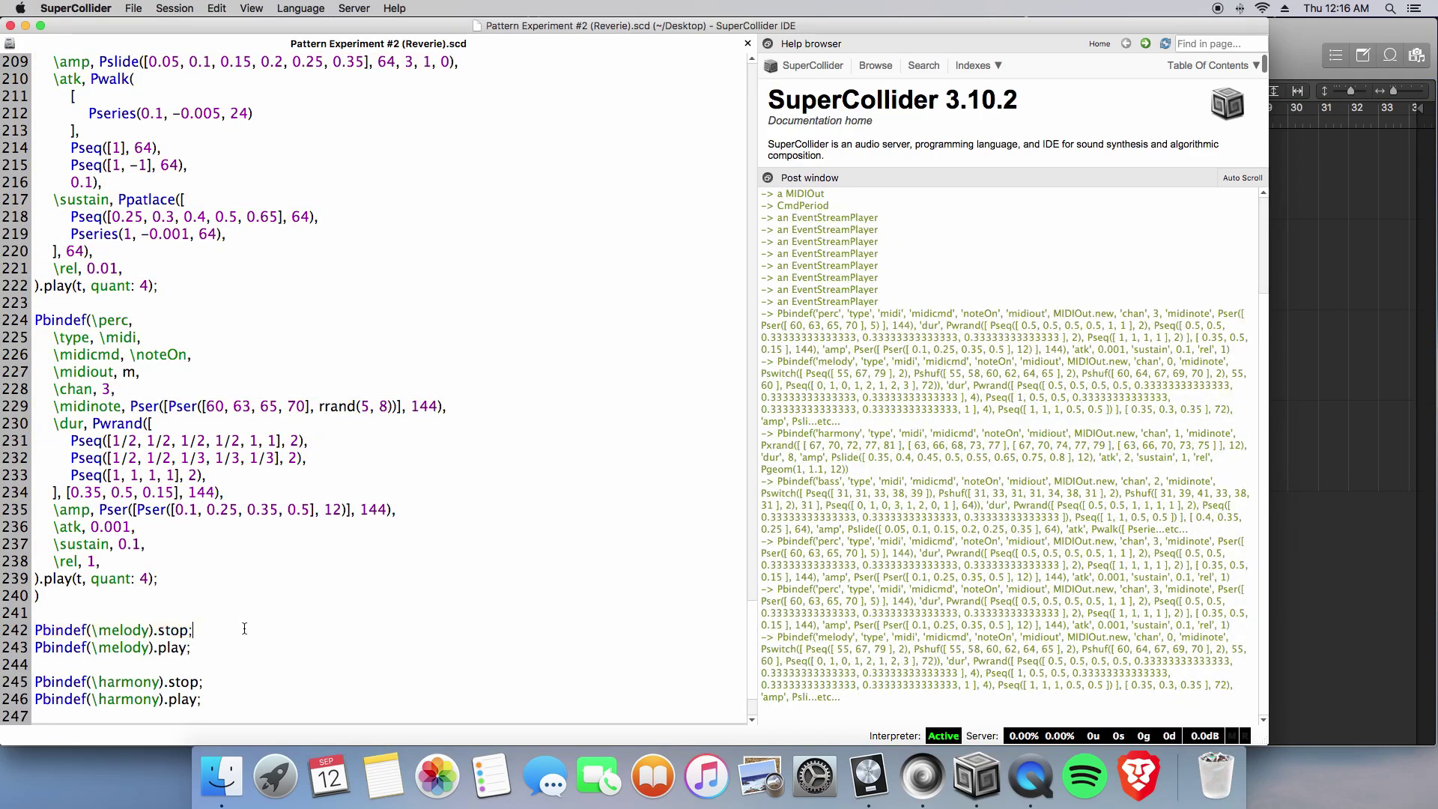
pyautogui.scroll(-2, 243, 630)
pyautogui.click(207, 577)
pyautogui.press('super+Return')
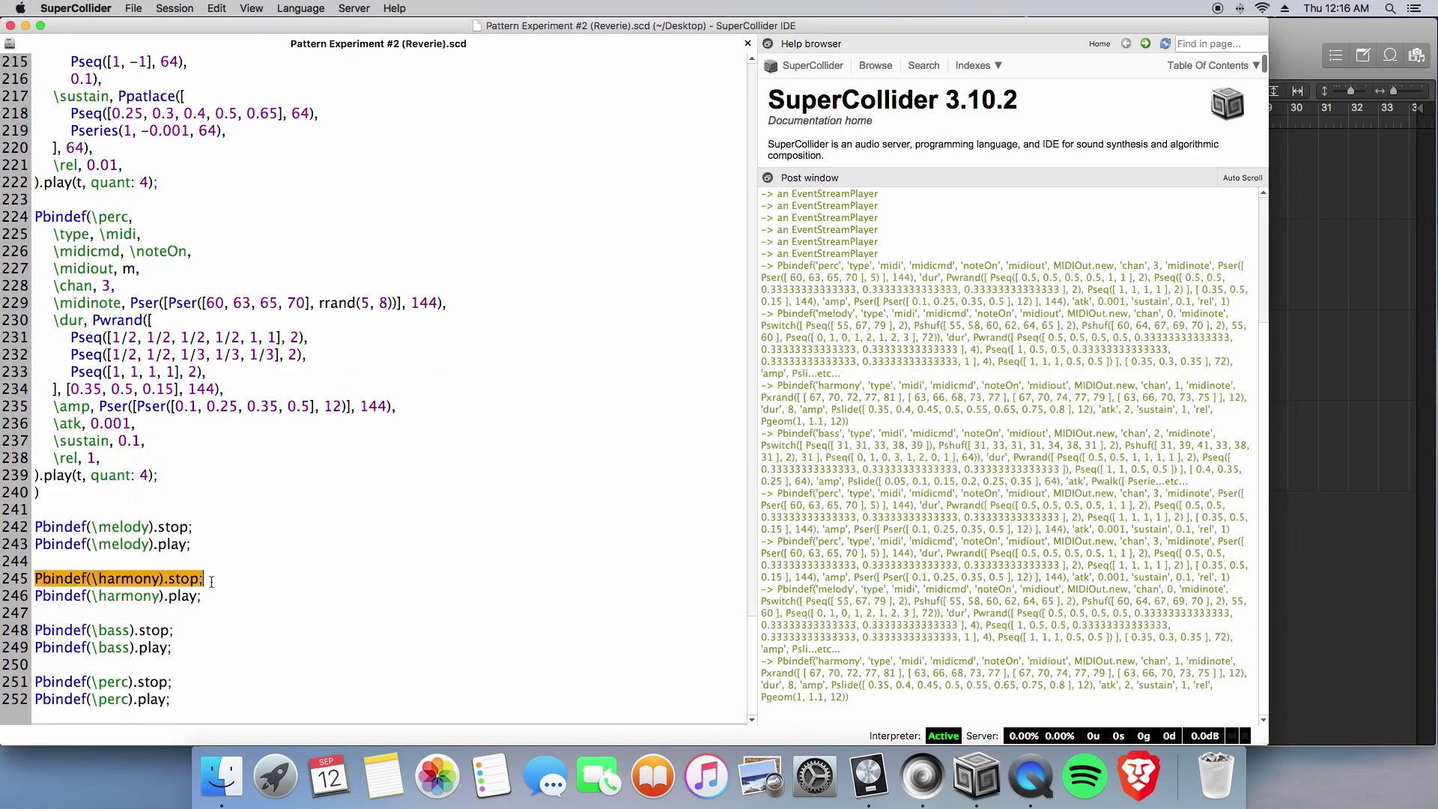
pyautogui.click(197, 628)
pyautogui.press('super+Return')
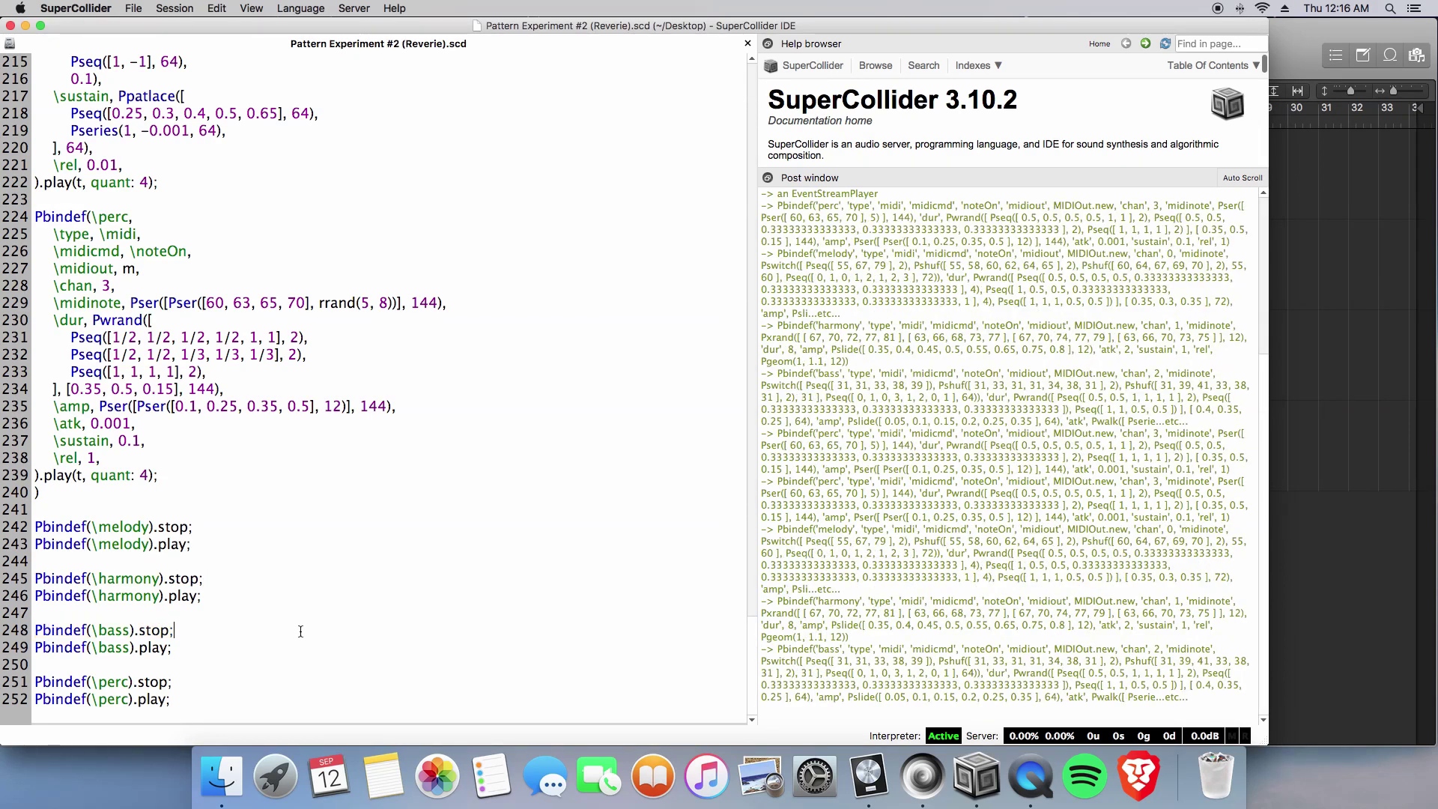
# Stop the perc Pbindef after checking Logic, then briefly start and stop Logic's playback.
pyautogui.press('super+Tab')
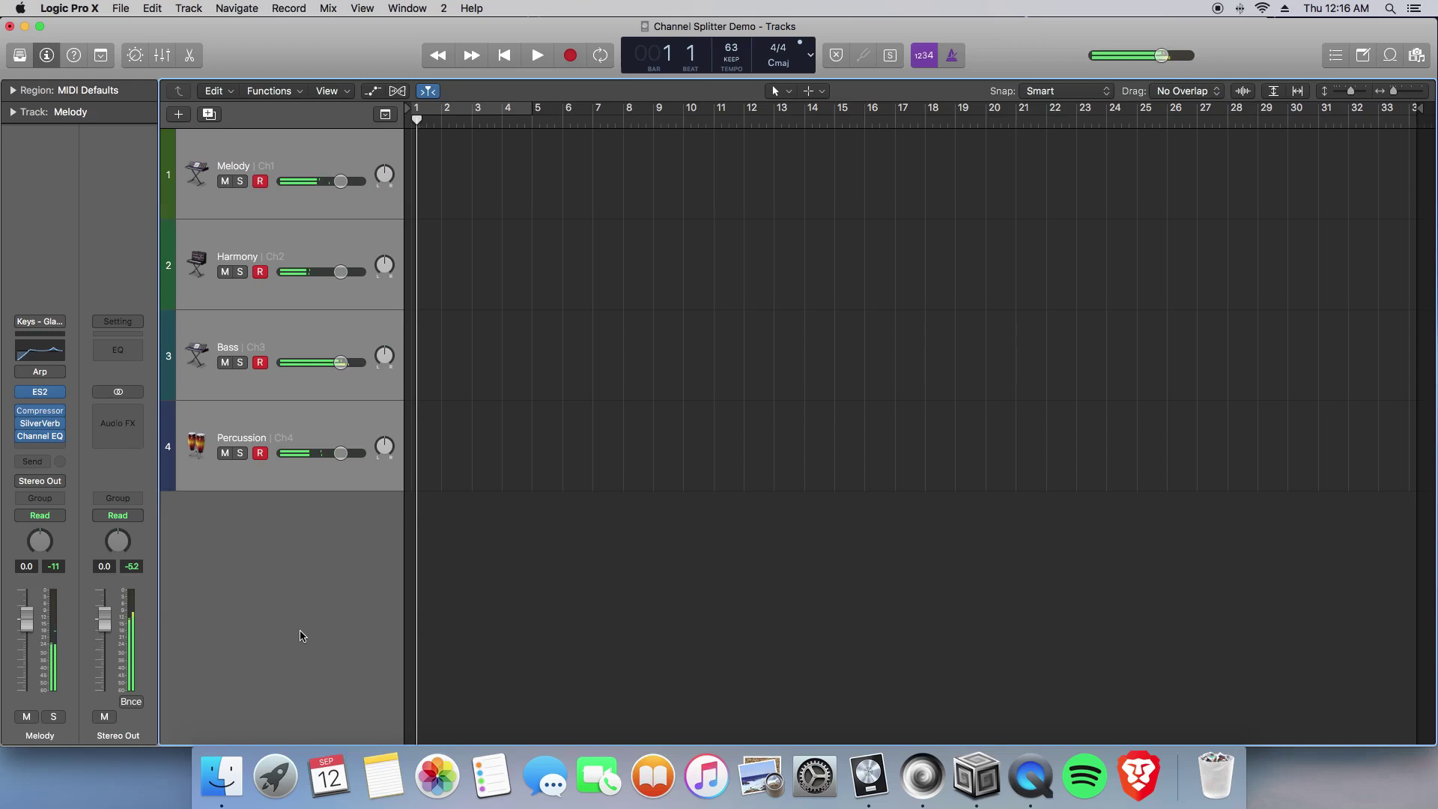
pyautogui.press('super+Tab')
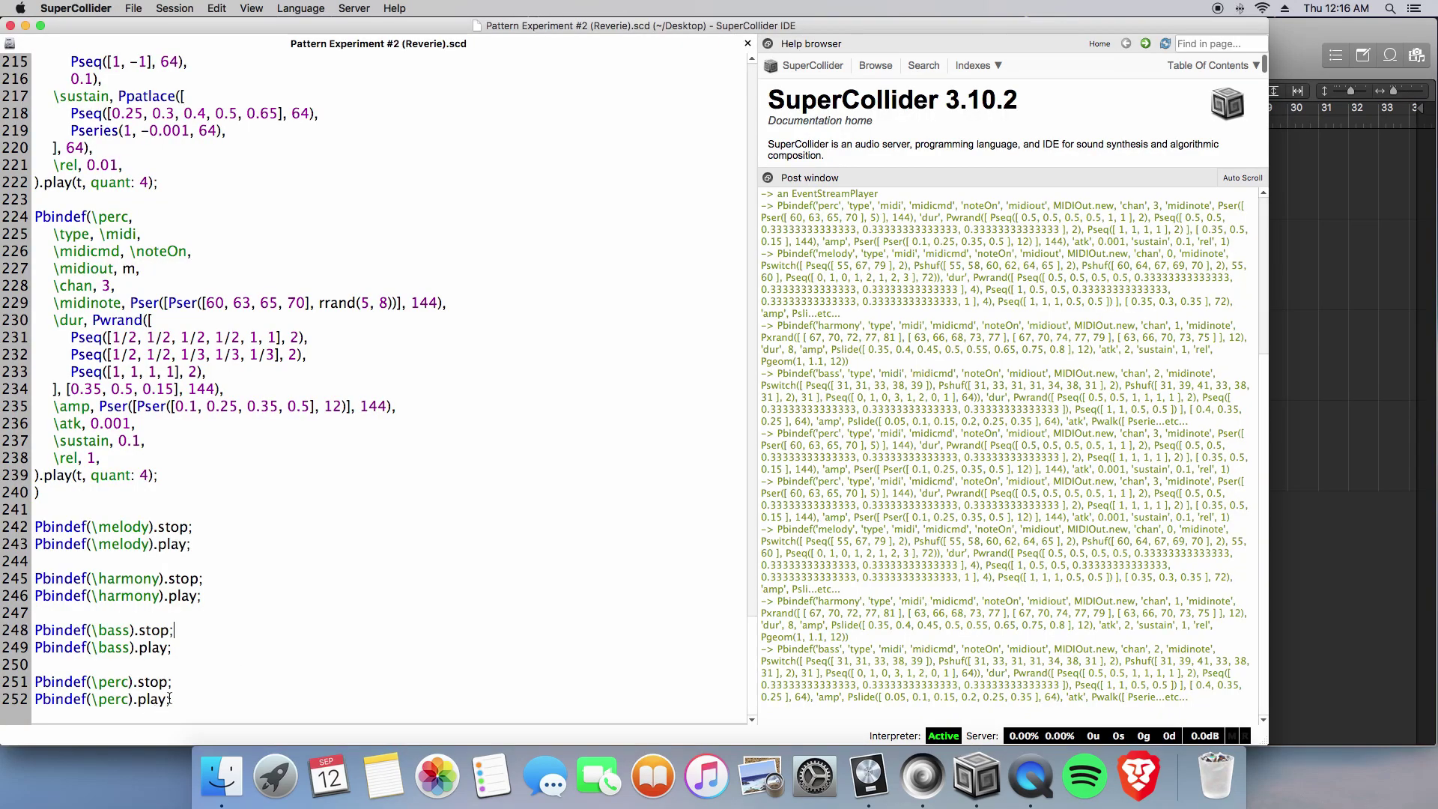
pyautogui.press('super+Return')
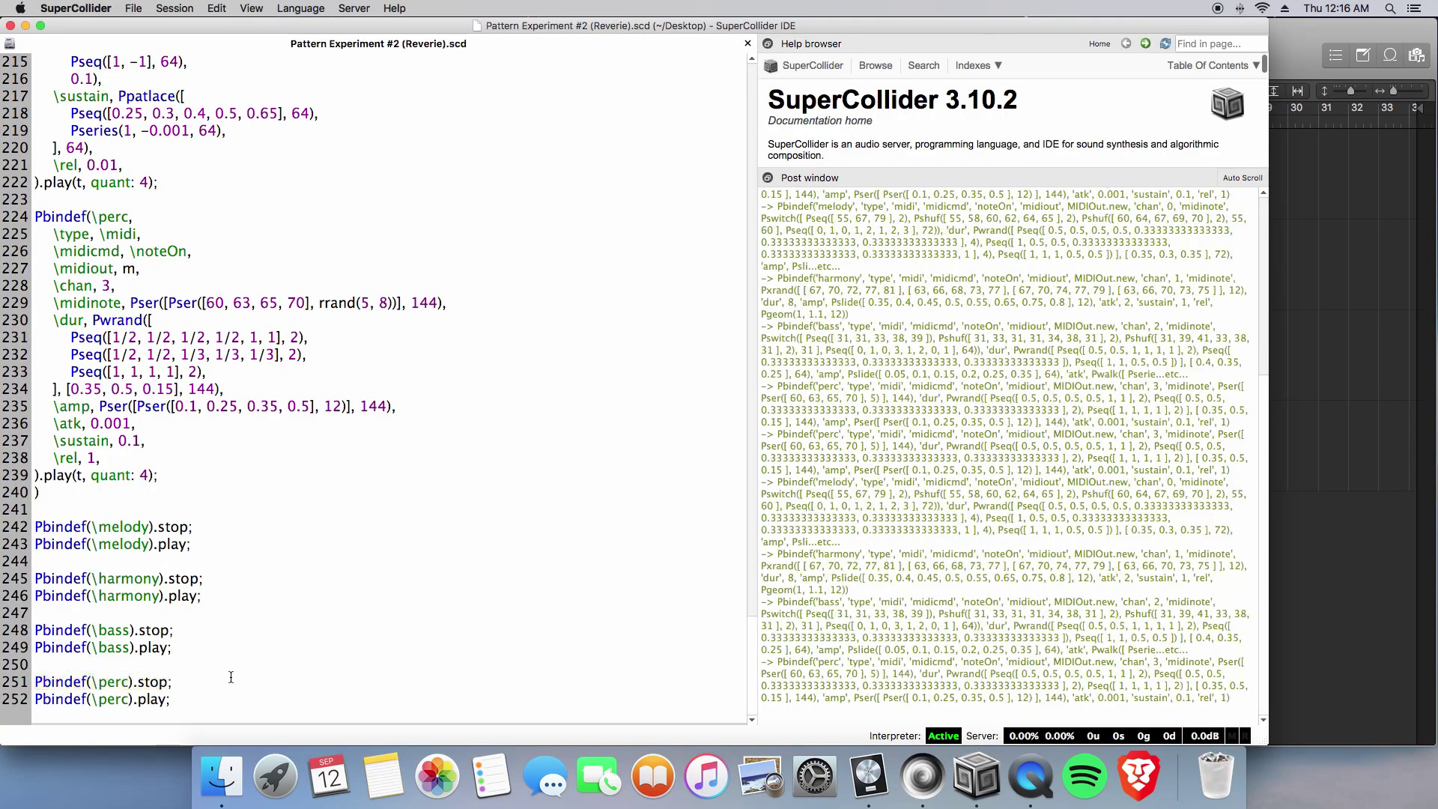
pyautogui.press('super+Tab')
pyautogui.press('space')
pyautogui.press('space')
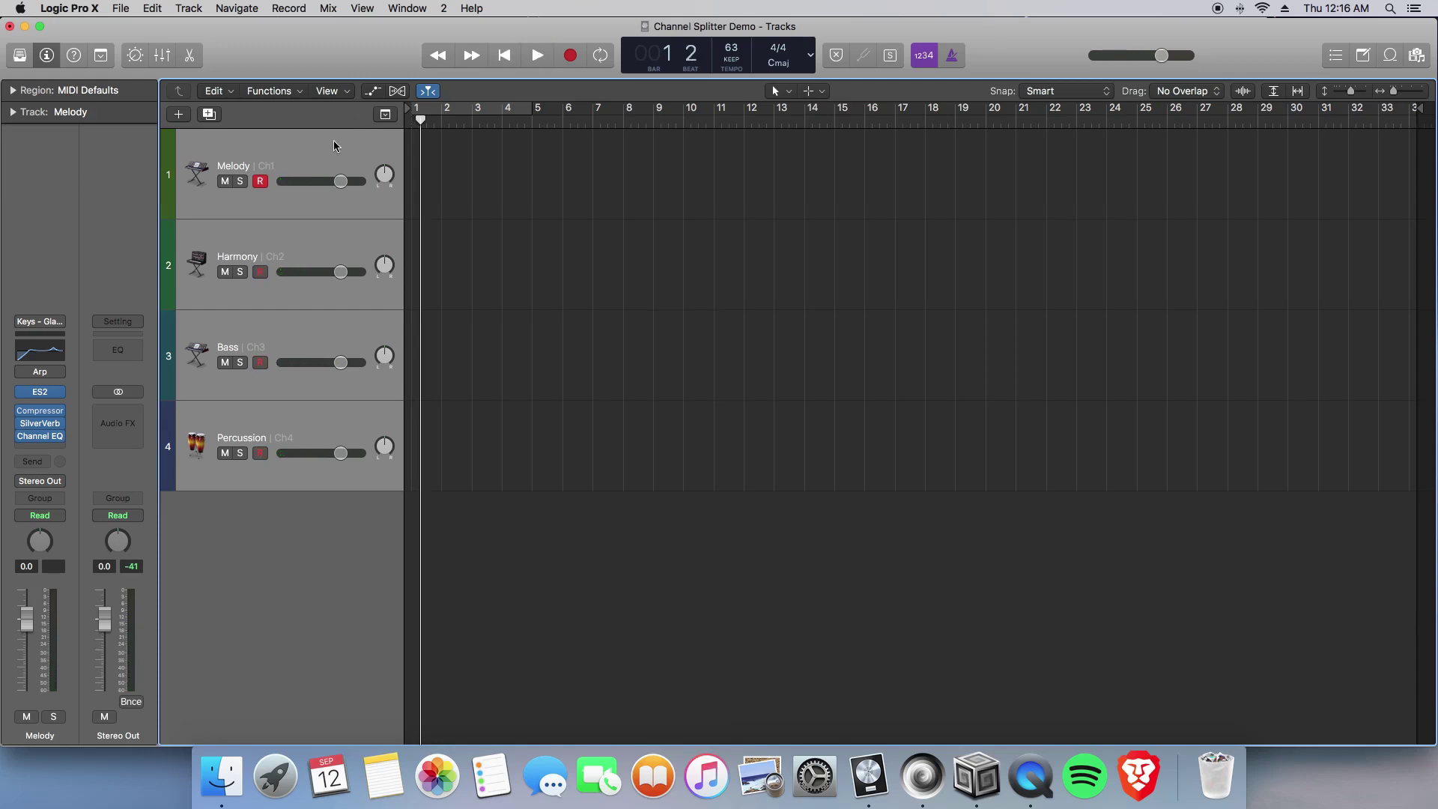
# Select only the Melody track and send the playhead back to bar 1, beat 1.
pyautogui.click(316, 158)
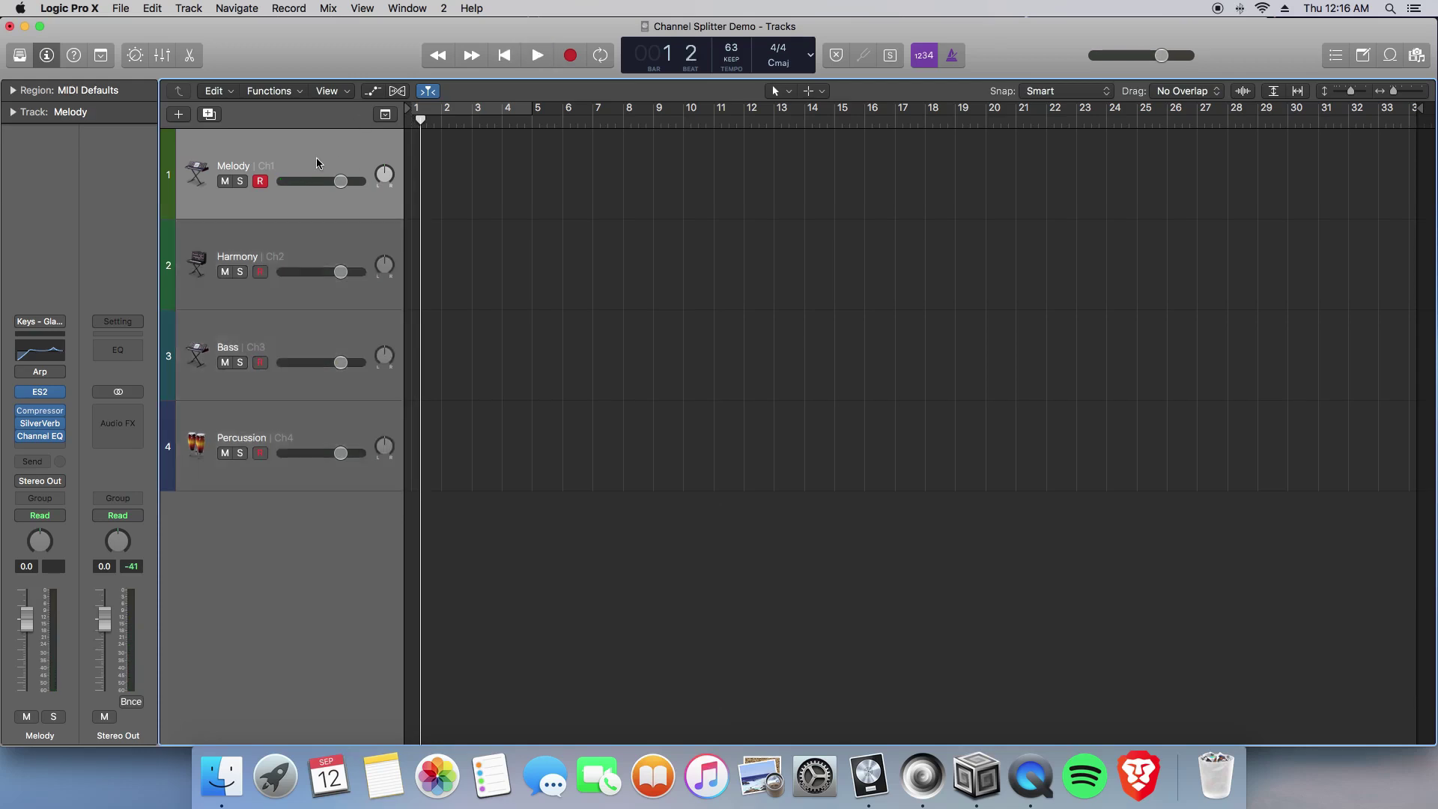
pyautogui.click(503, 57)
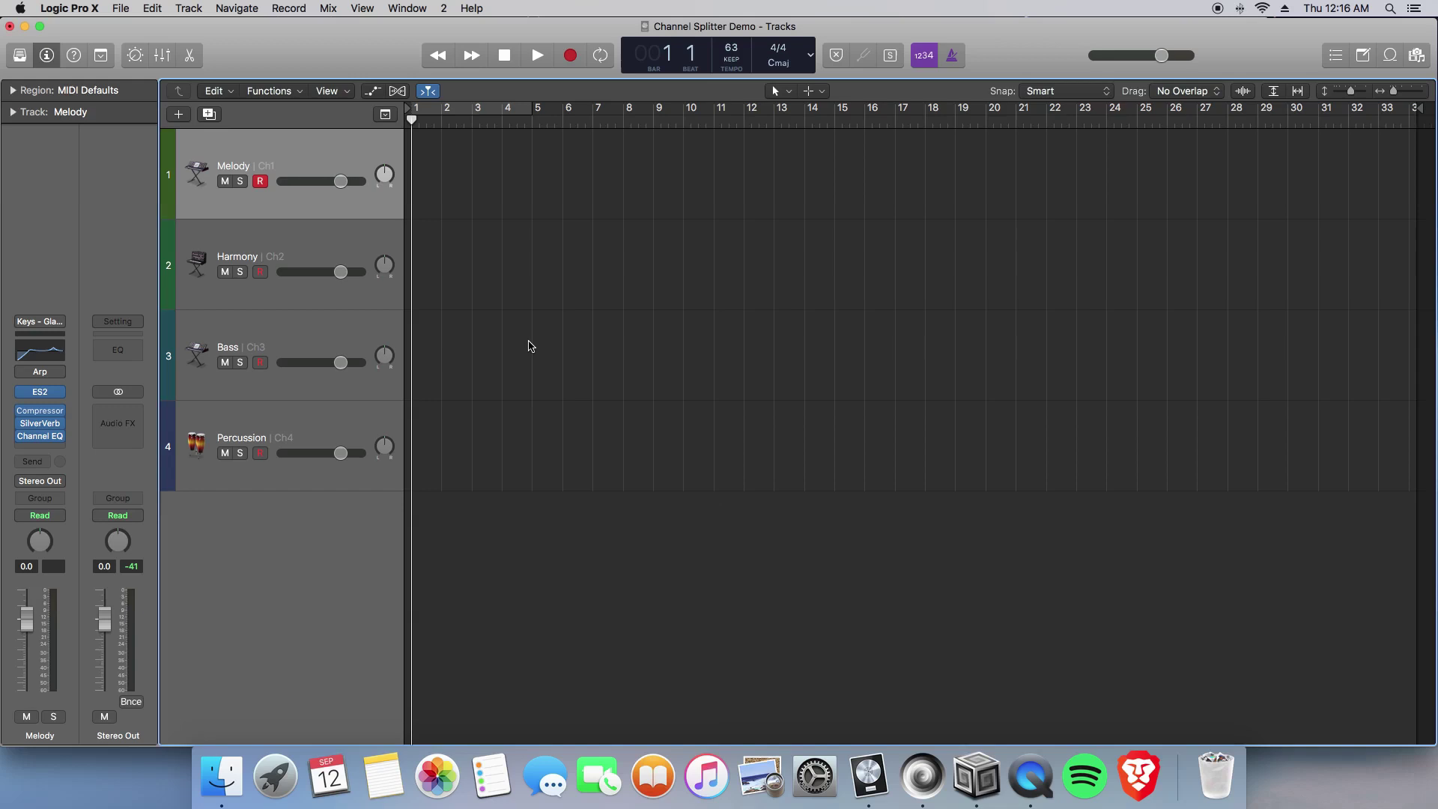
pyautogui.press('super+Tab')
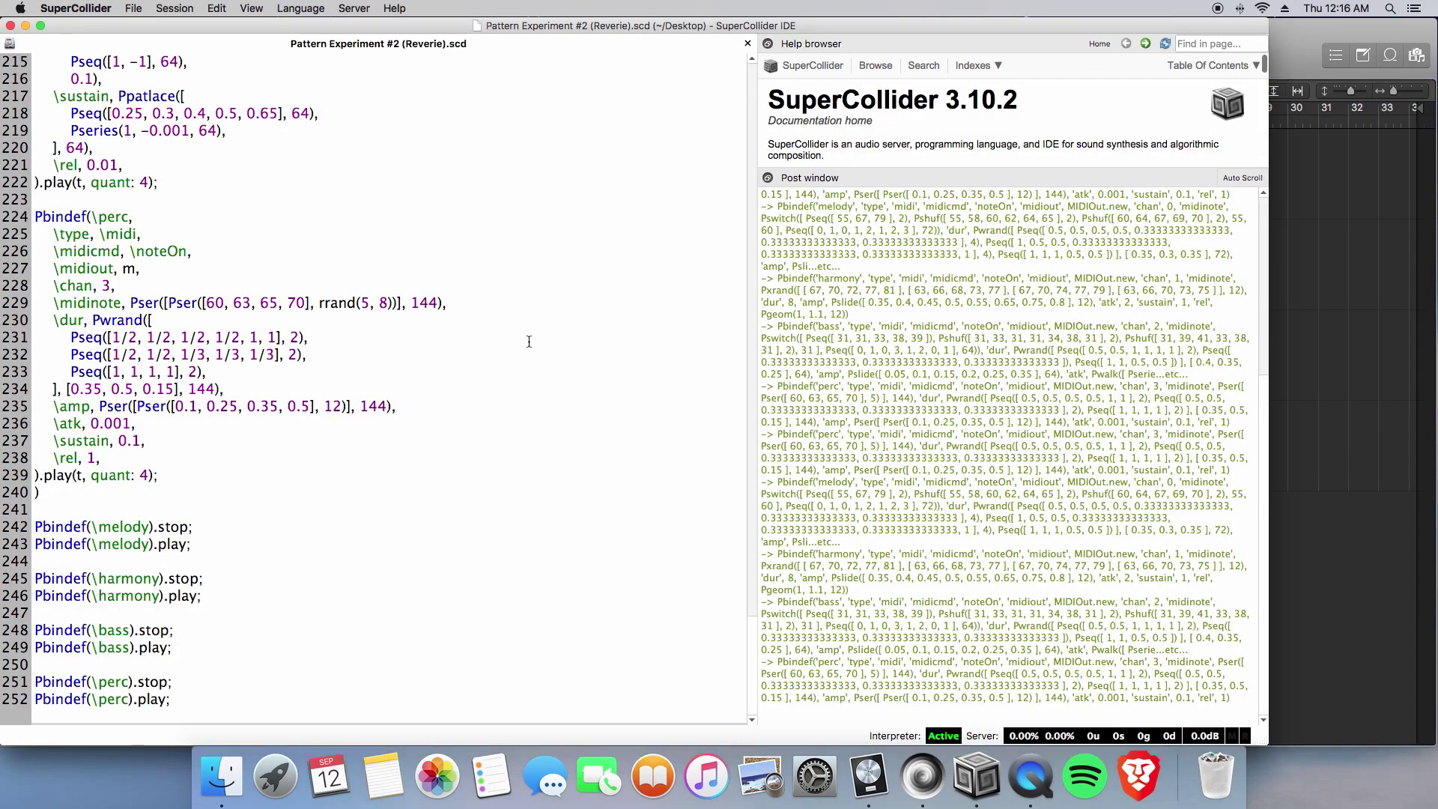
pyautogui.doubleClick(42, 491)
pyautogui.scroll(13, 433, 471)
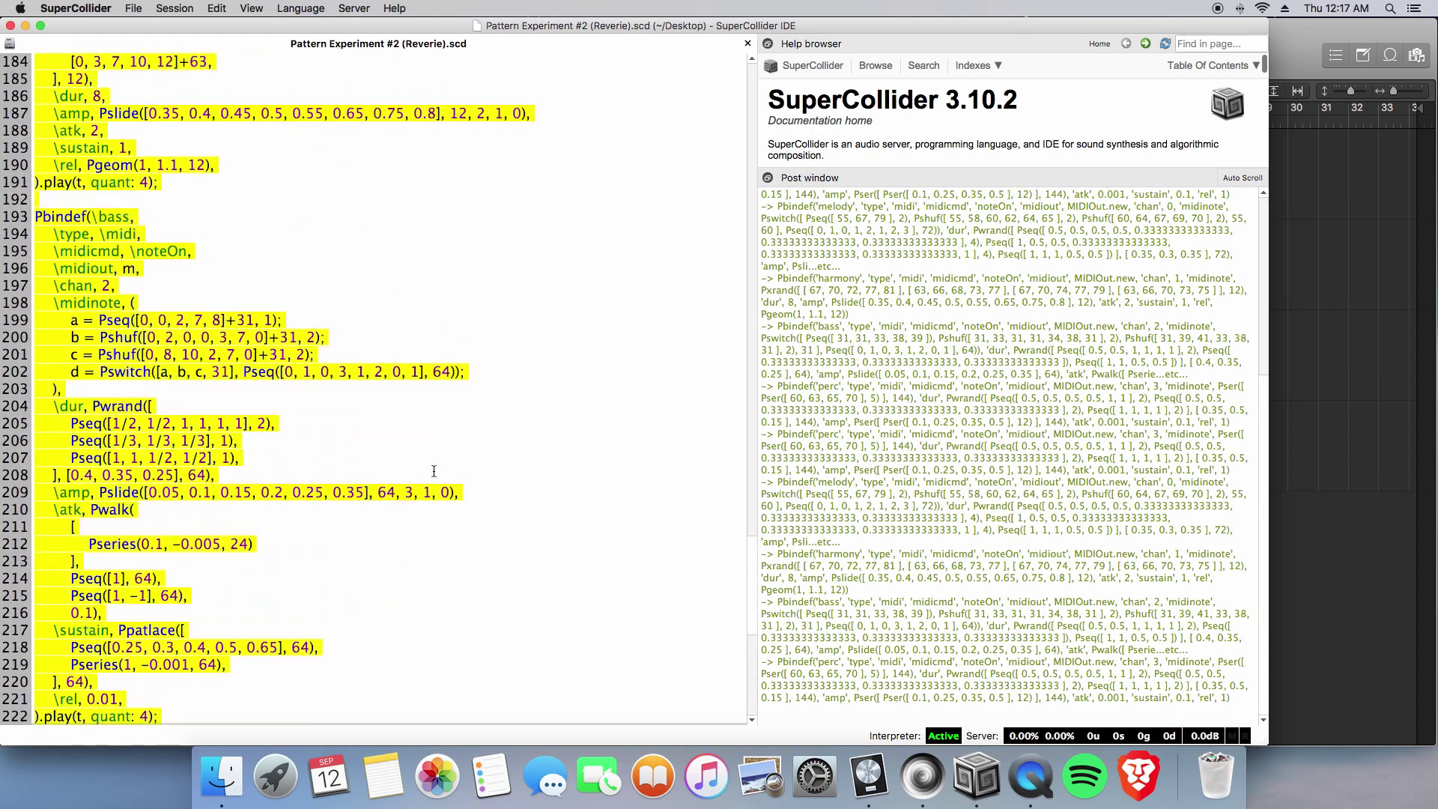
pyautogui.scroll(11, 433, 471)
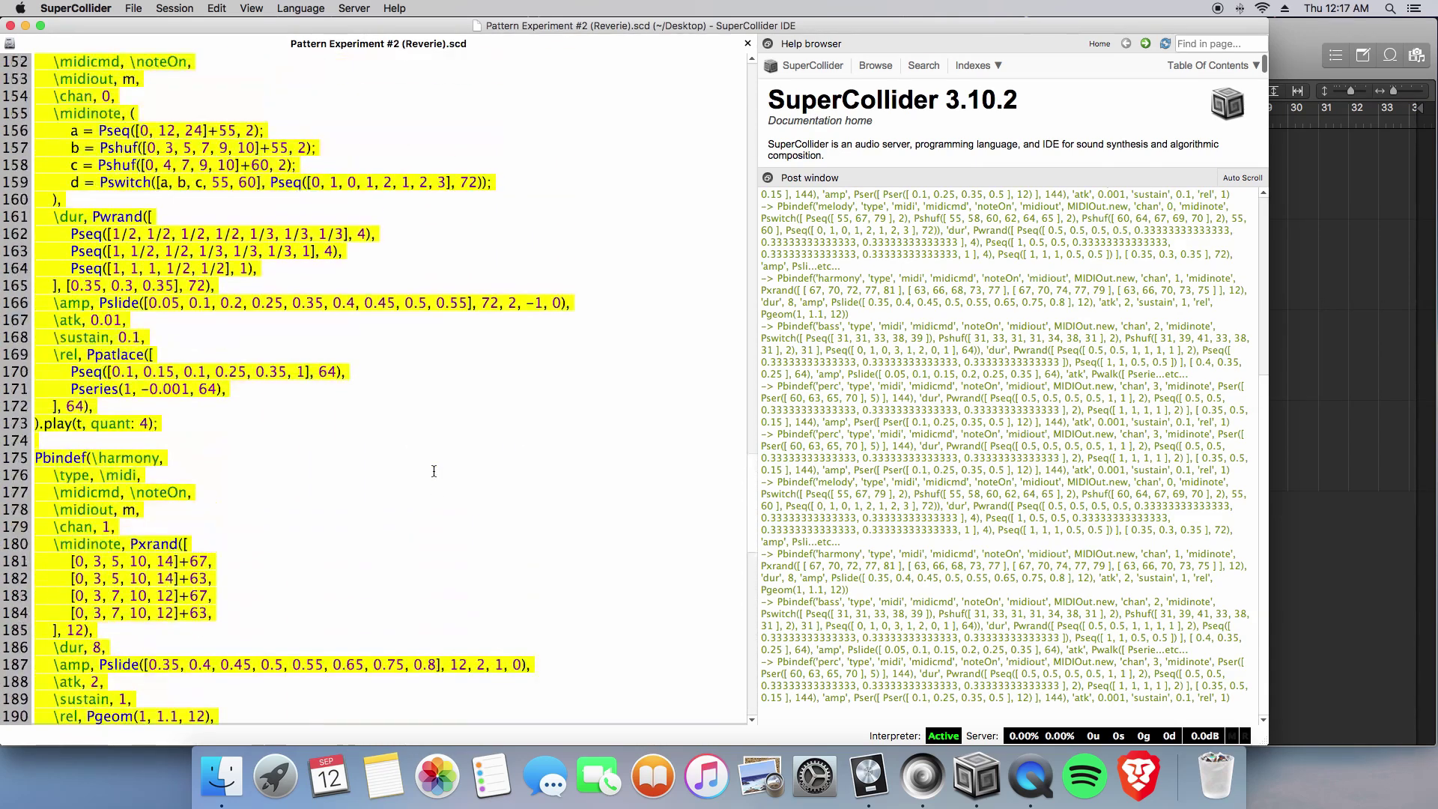
pyautogui.scroll(-2, 433, 471)
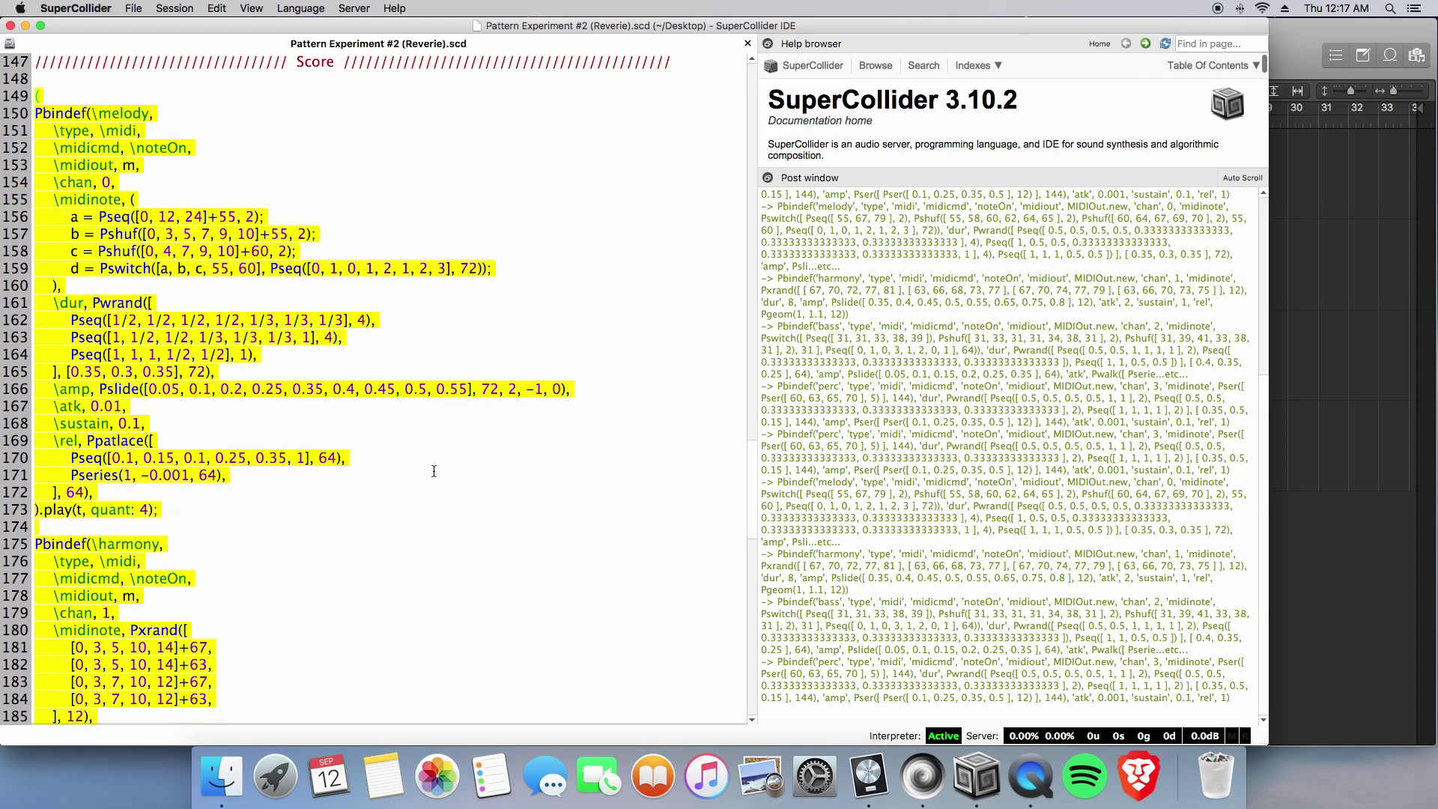
pyautogui.press('super+Tab')
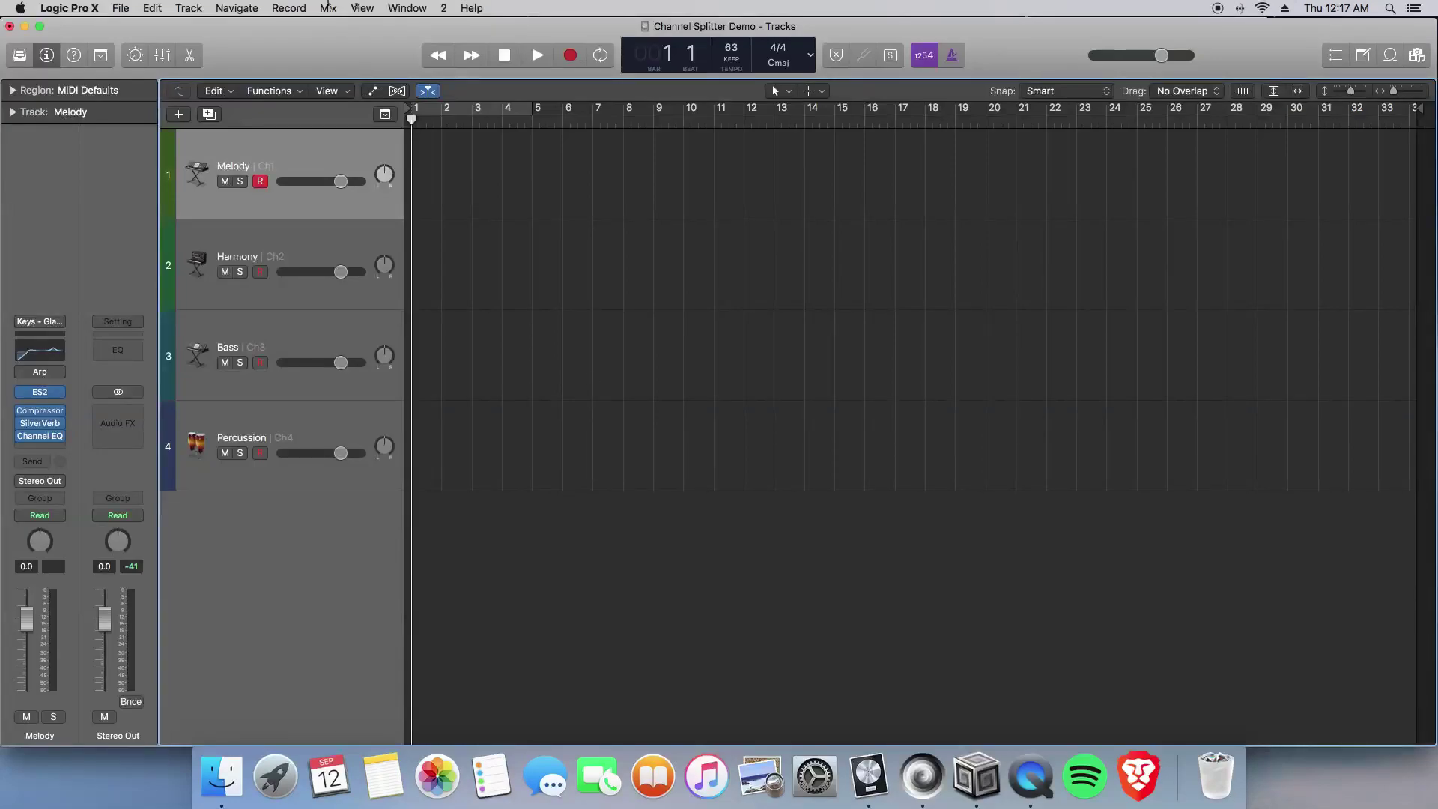
# Open the Environment window from the Window menu and inspect the four instrument strips.
pyautogui.click(403, 10)
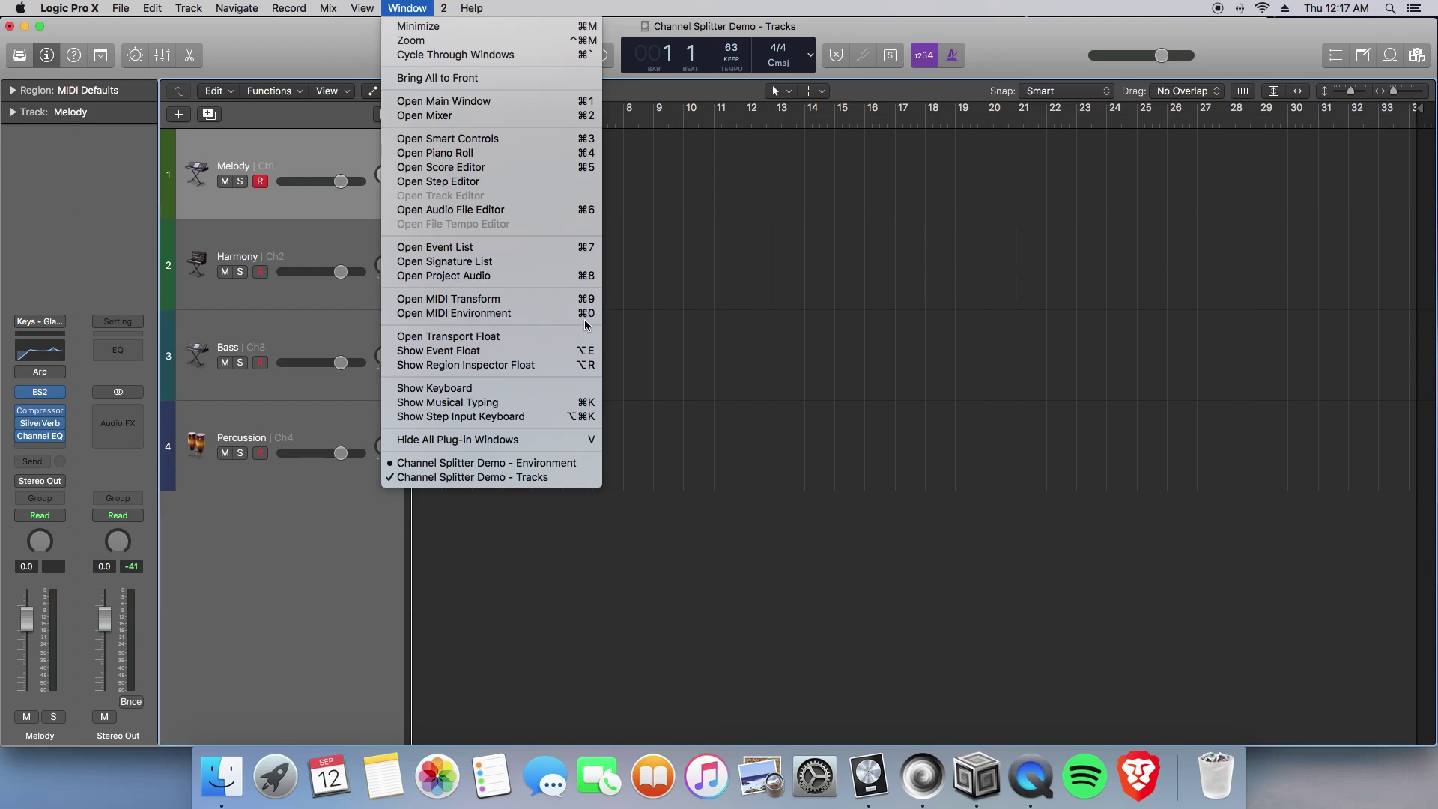
pyautogui.click(529, 315)
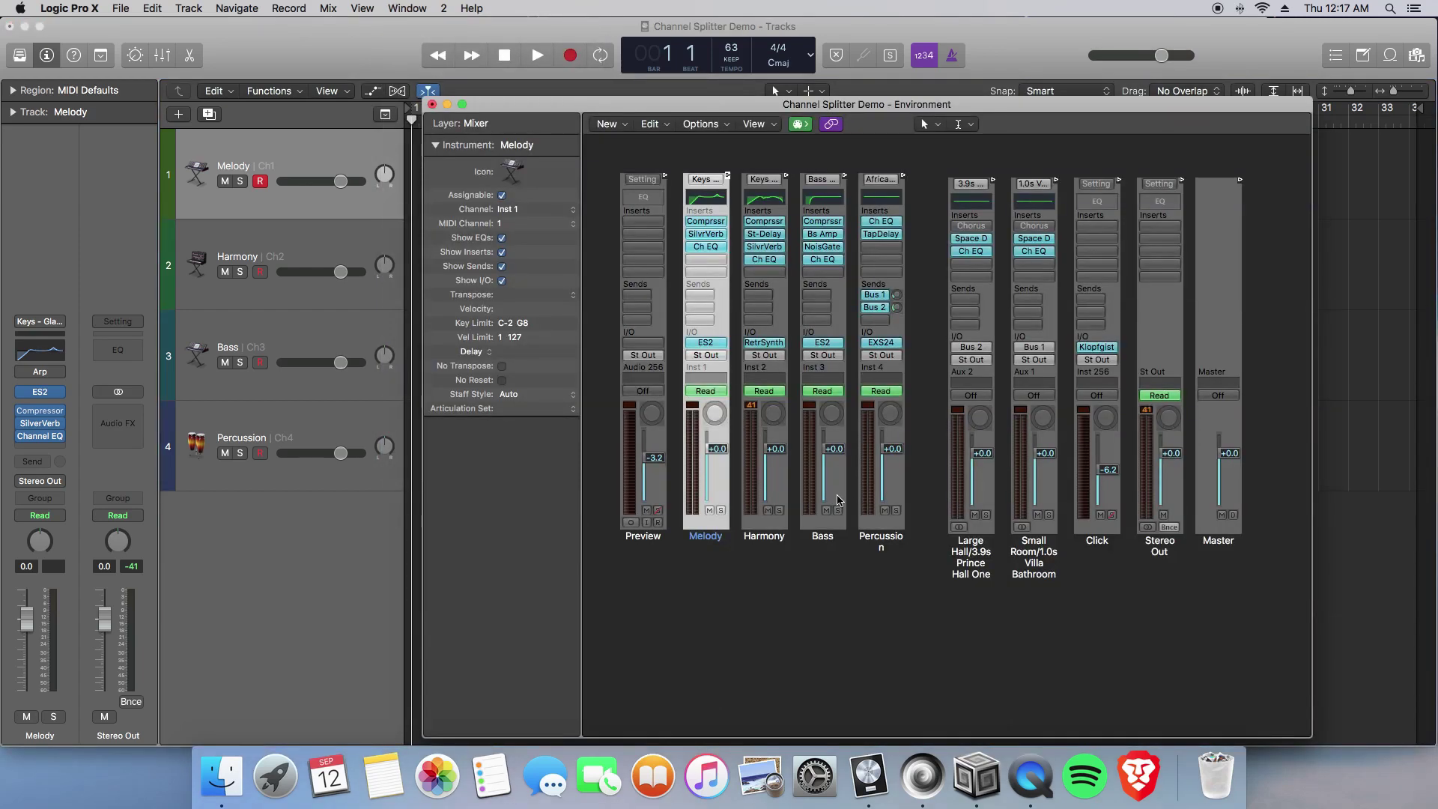
pyautogui.click(768, 621)
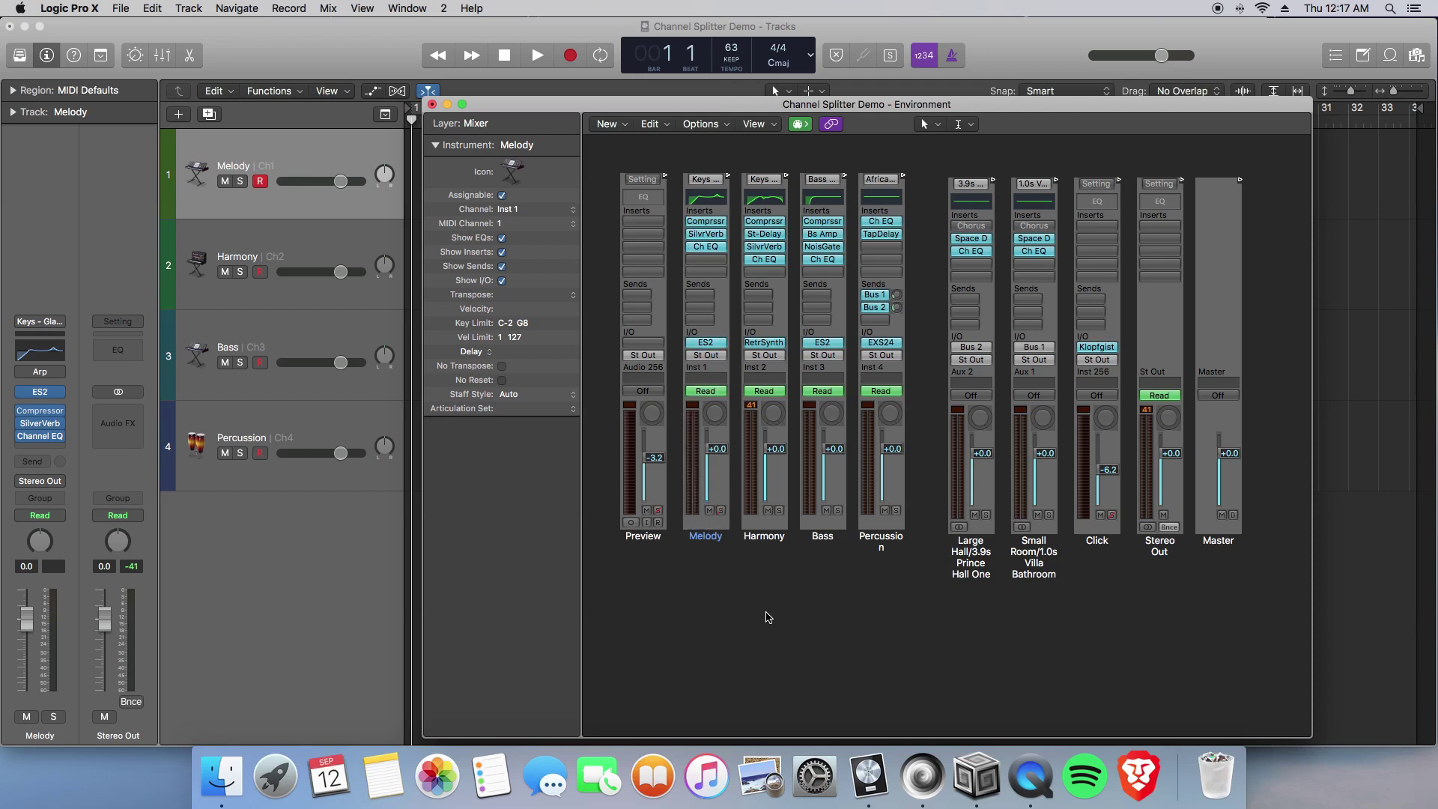
pyautogui.click(704, 536)
pyautogui.click(786, 541)
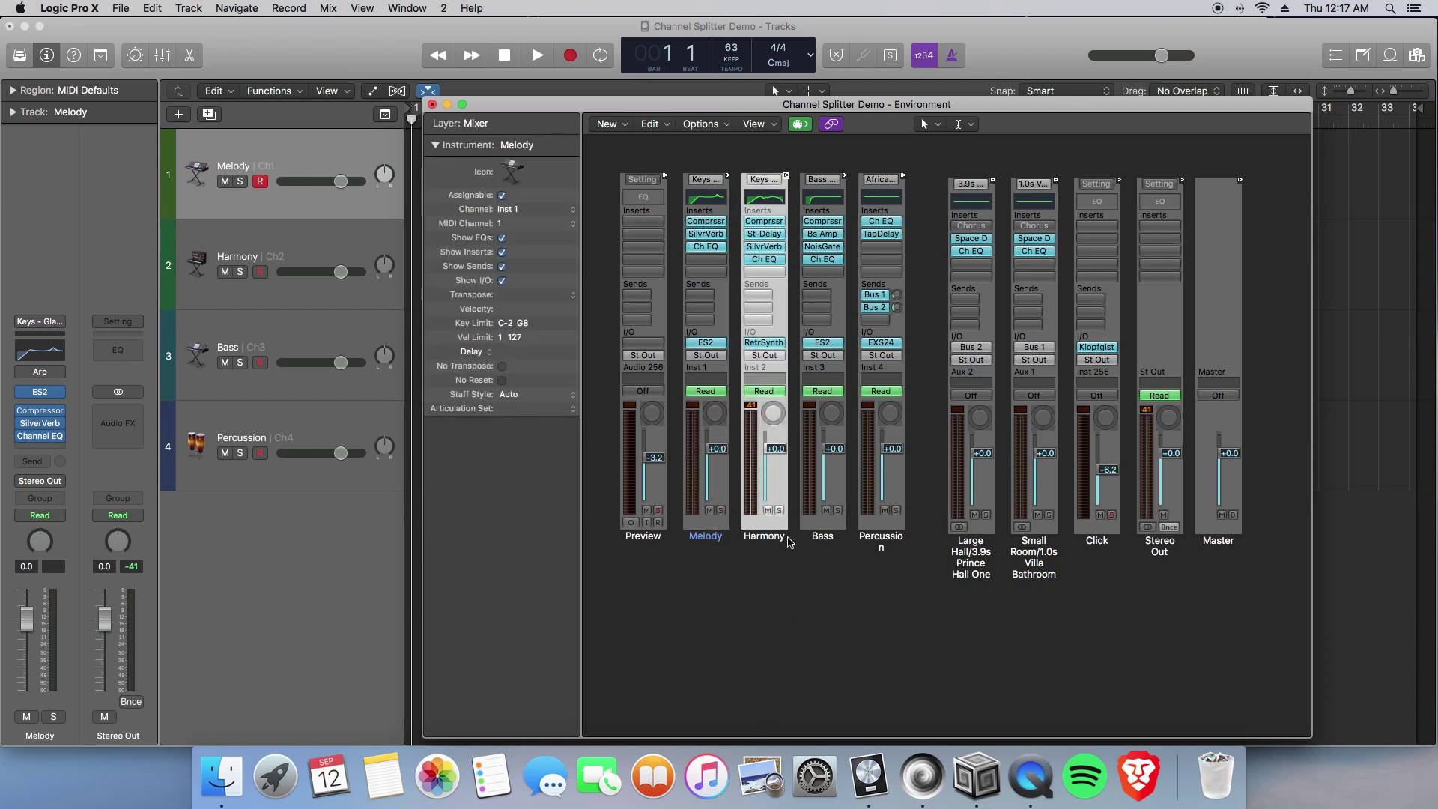
pyautogui.click(824, 537)
pyautogui.click(879, 538)
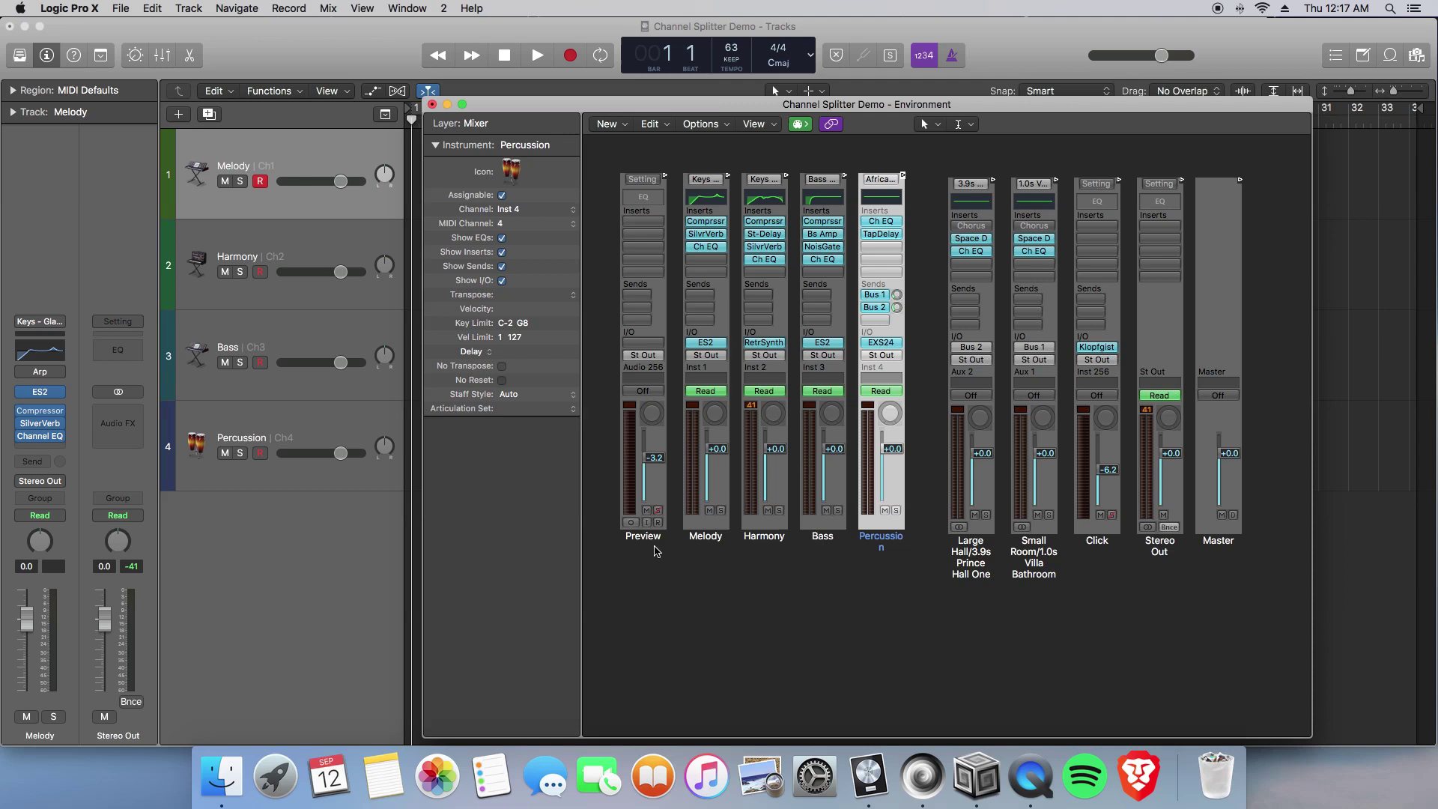
# Check the MIDI channel of Melody, Harmony, Bass and Percussion, ending on Melody at channel 1.
pyautogui.click(711, 540)
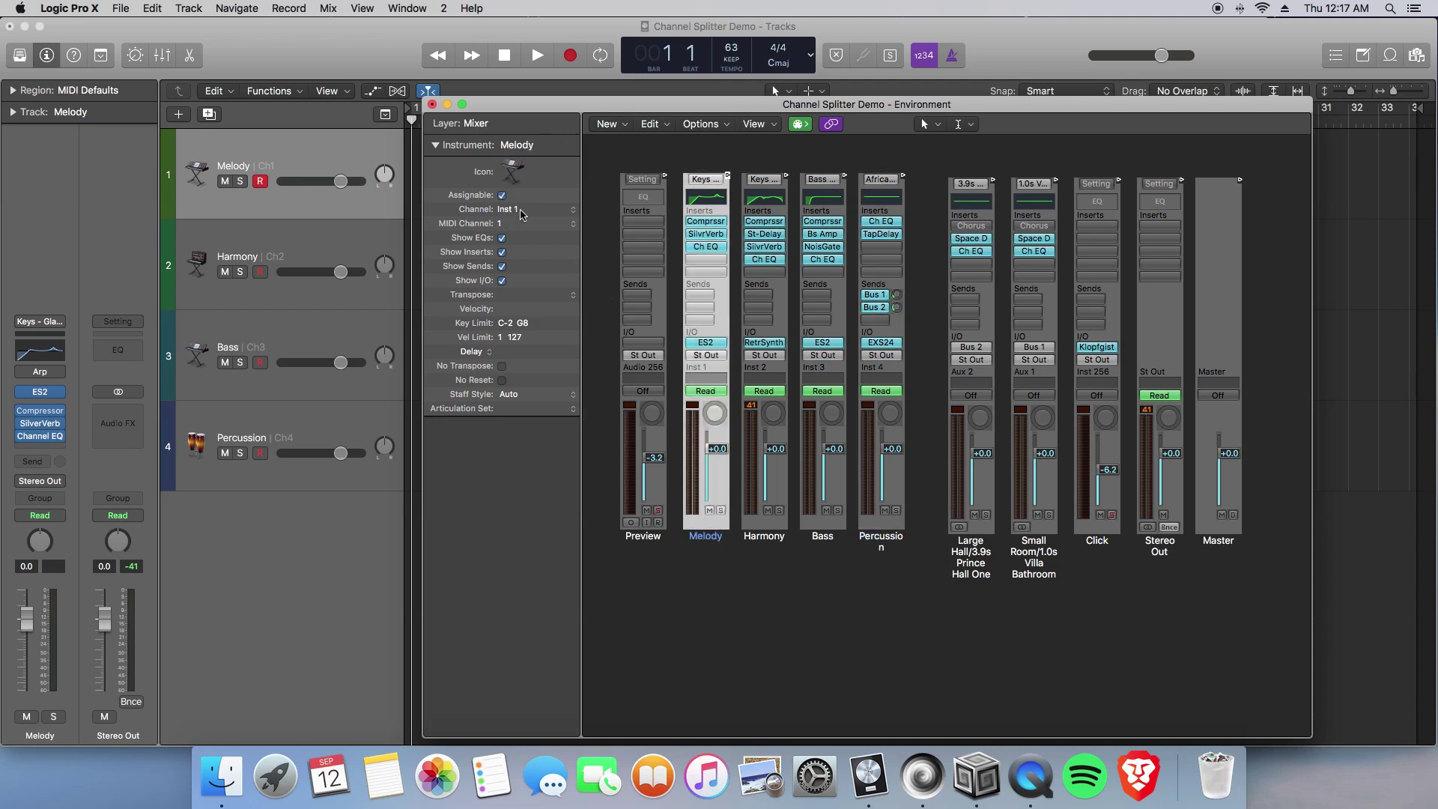
pyautogui.click(781, 541)
pyautogui.click(823, 542)
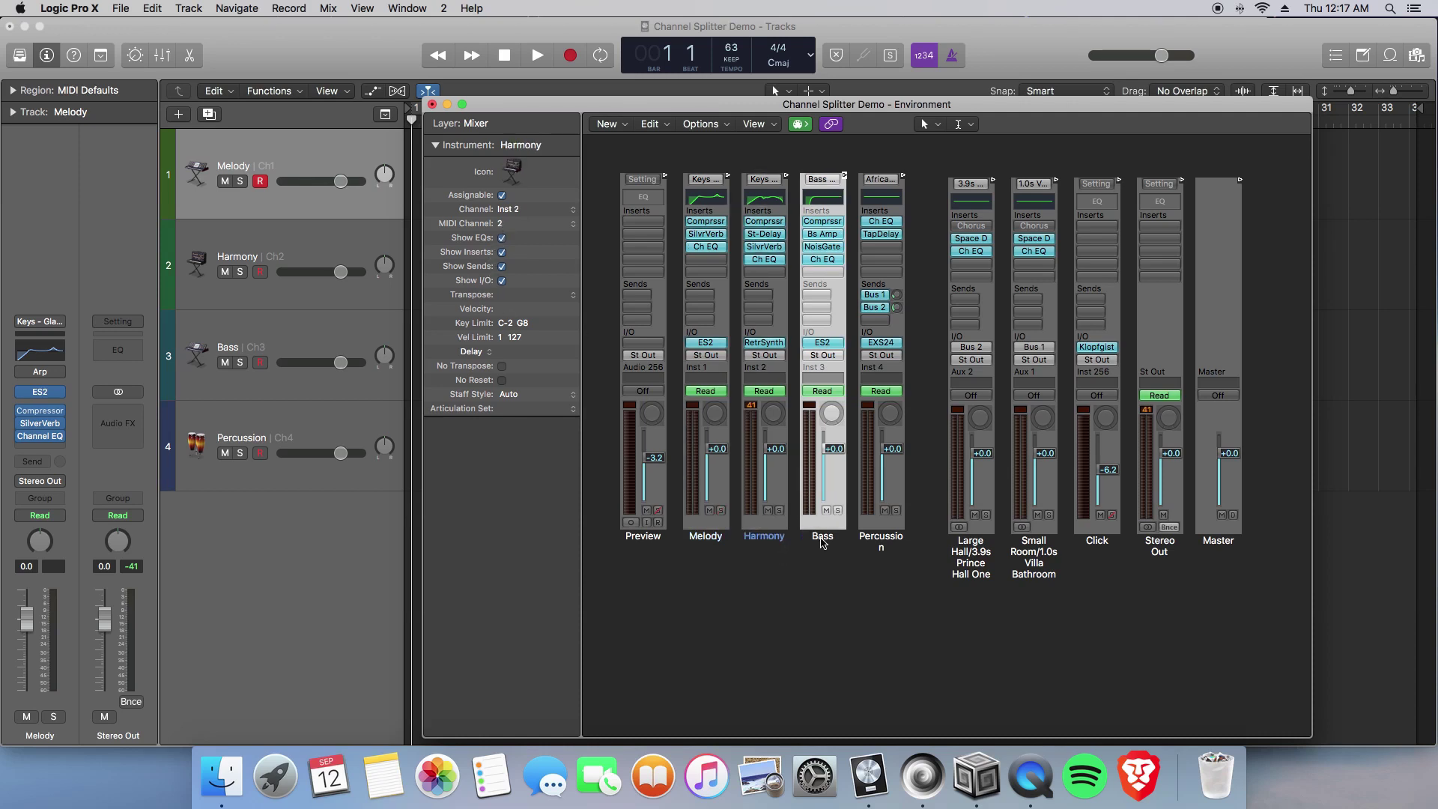
pyautogui.click(891, 545)
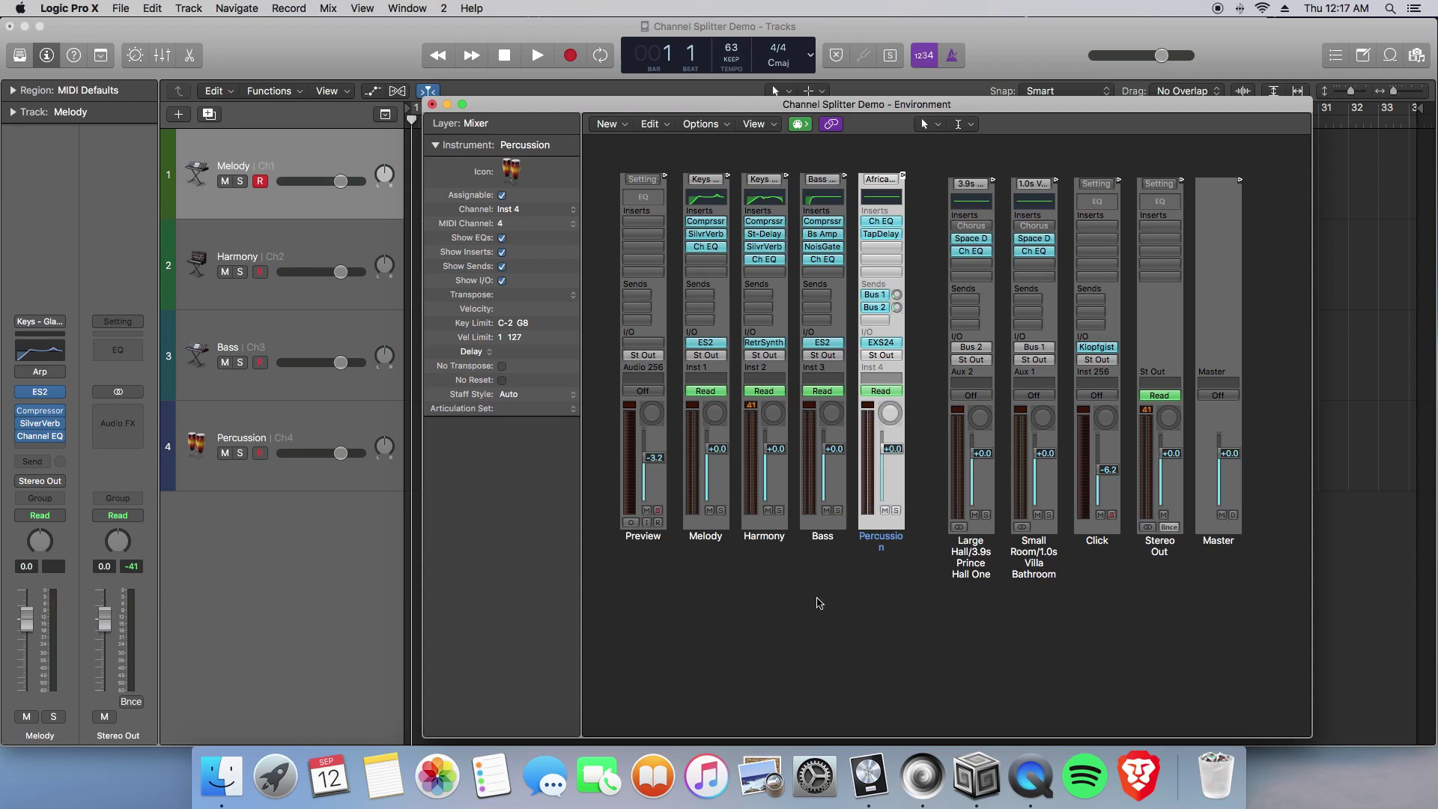
pyautogui.click(749, 593)
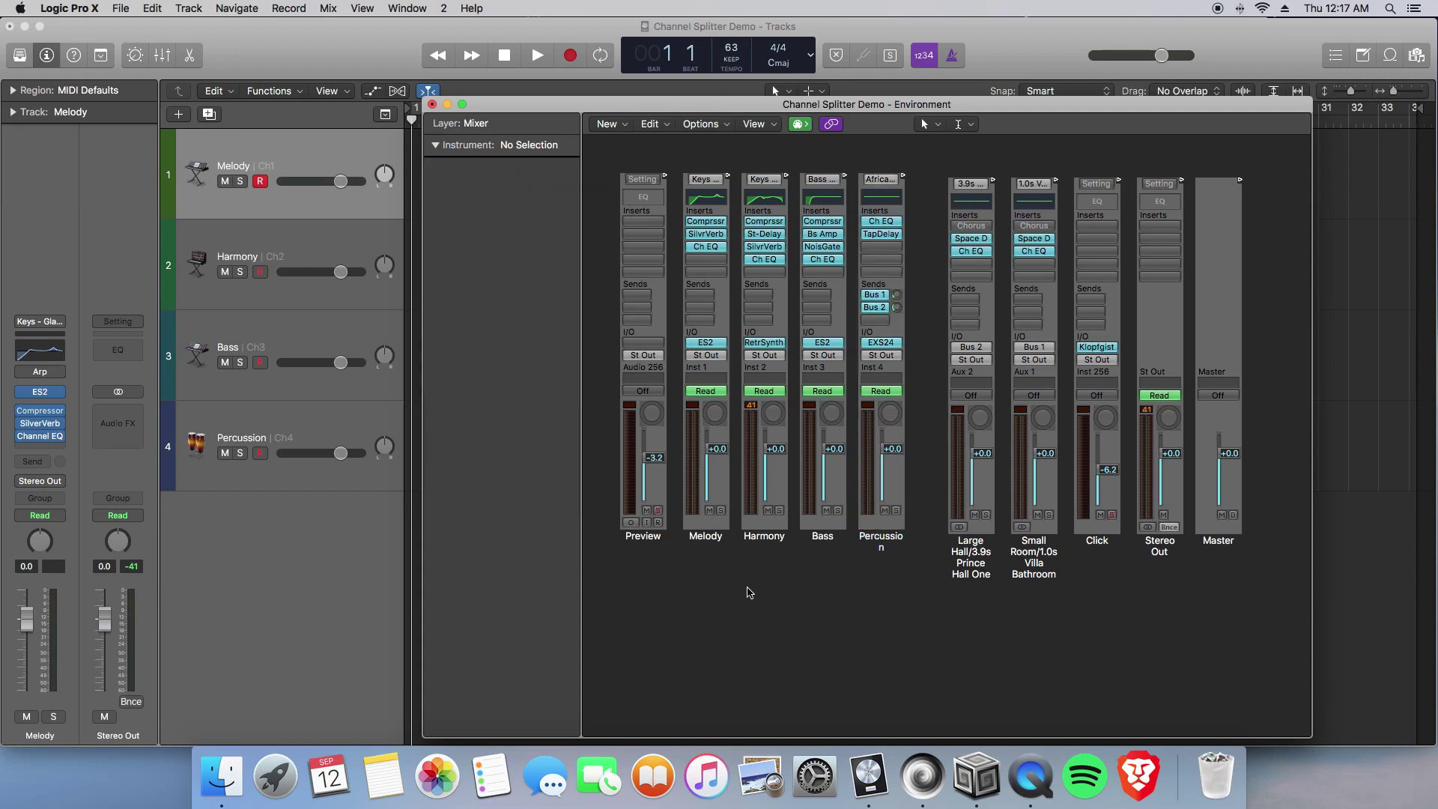
pyautogui.click(704, 536)
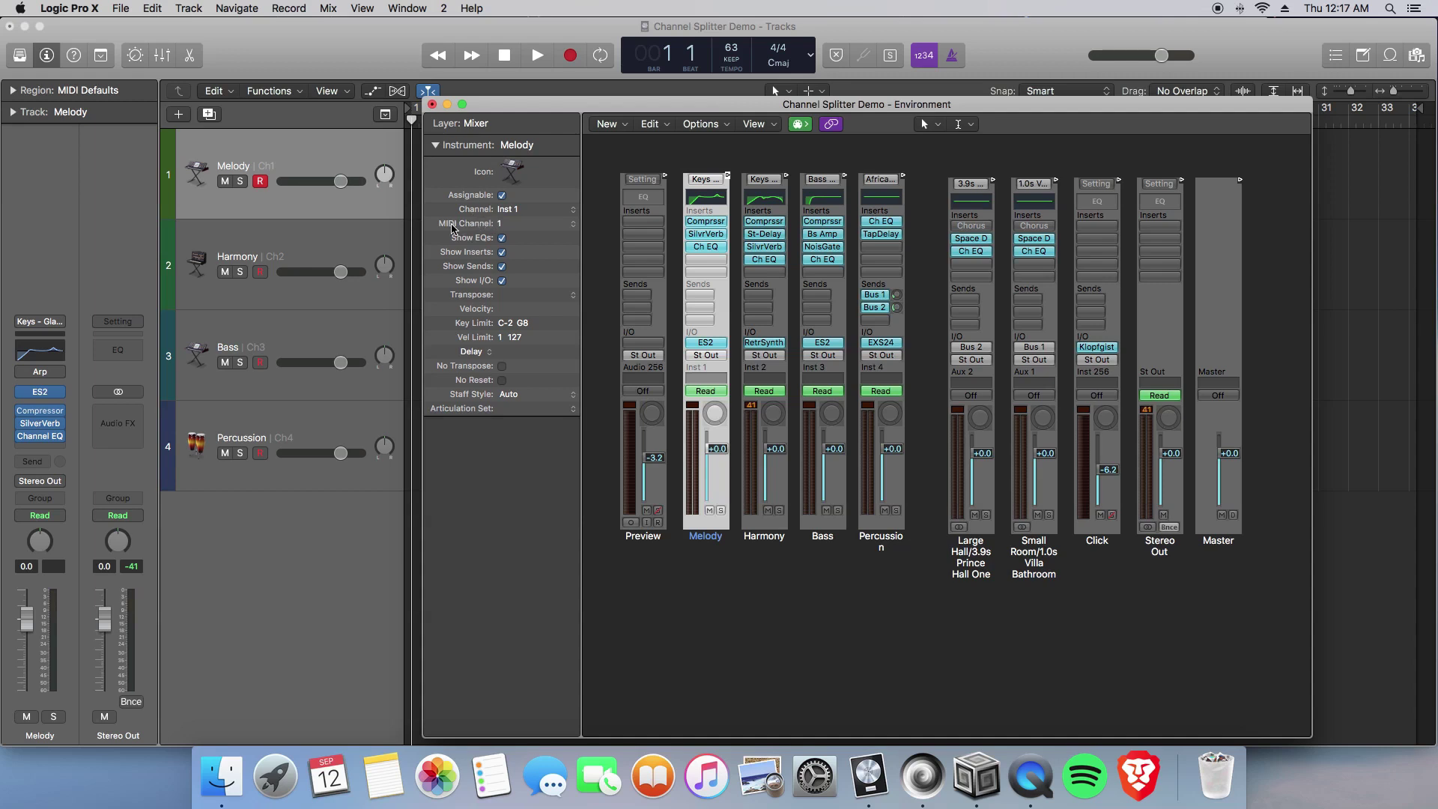
pyautogui.click(522, 229)
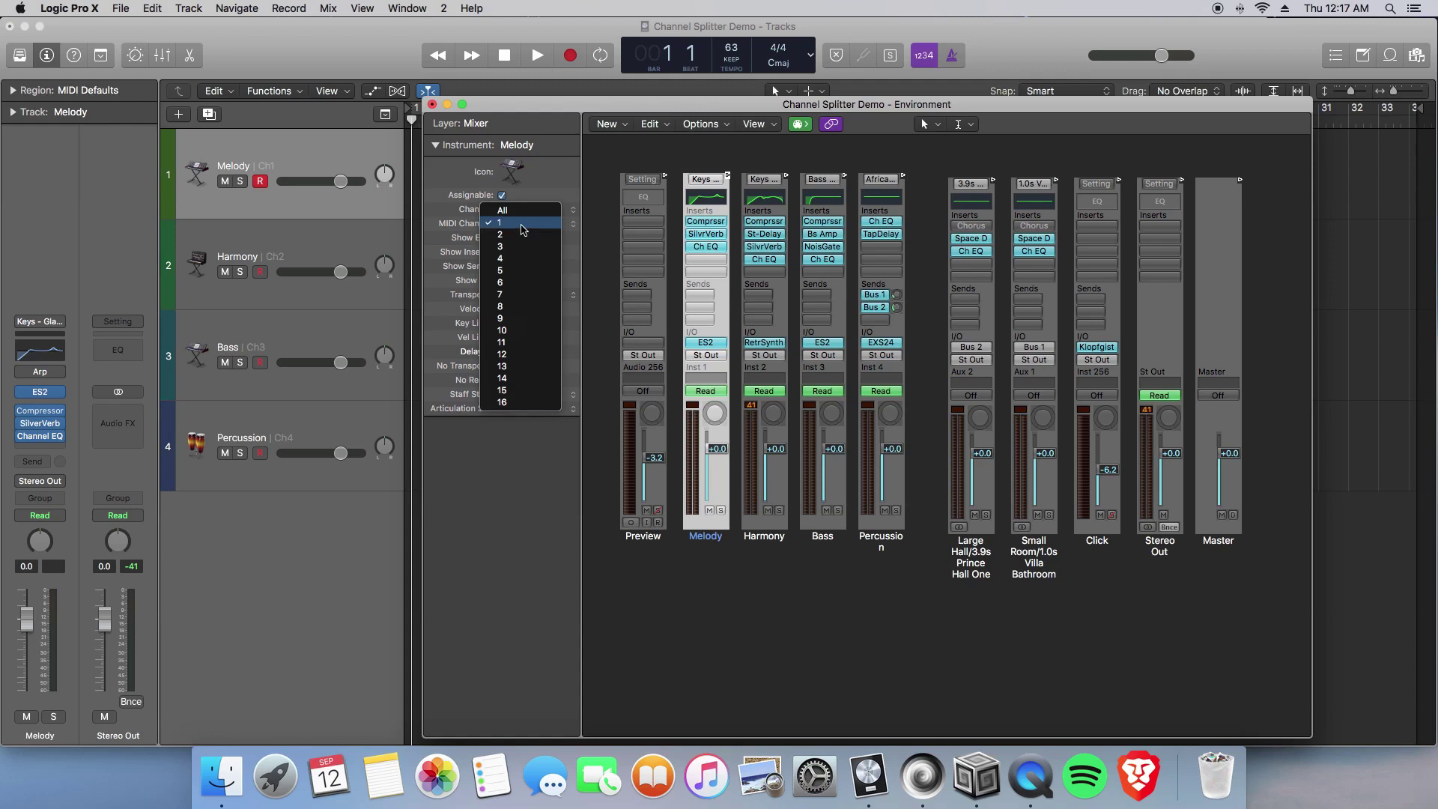
pyautogui.click(522, 224)
pyautogui.click(766, 538)
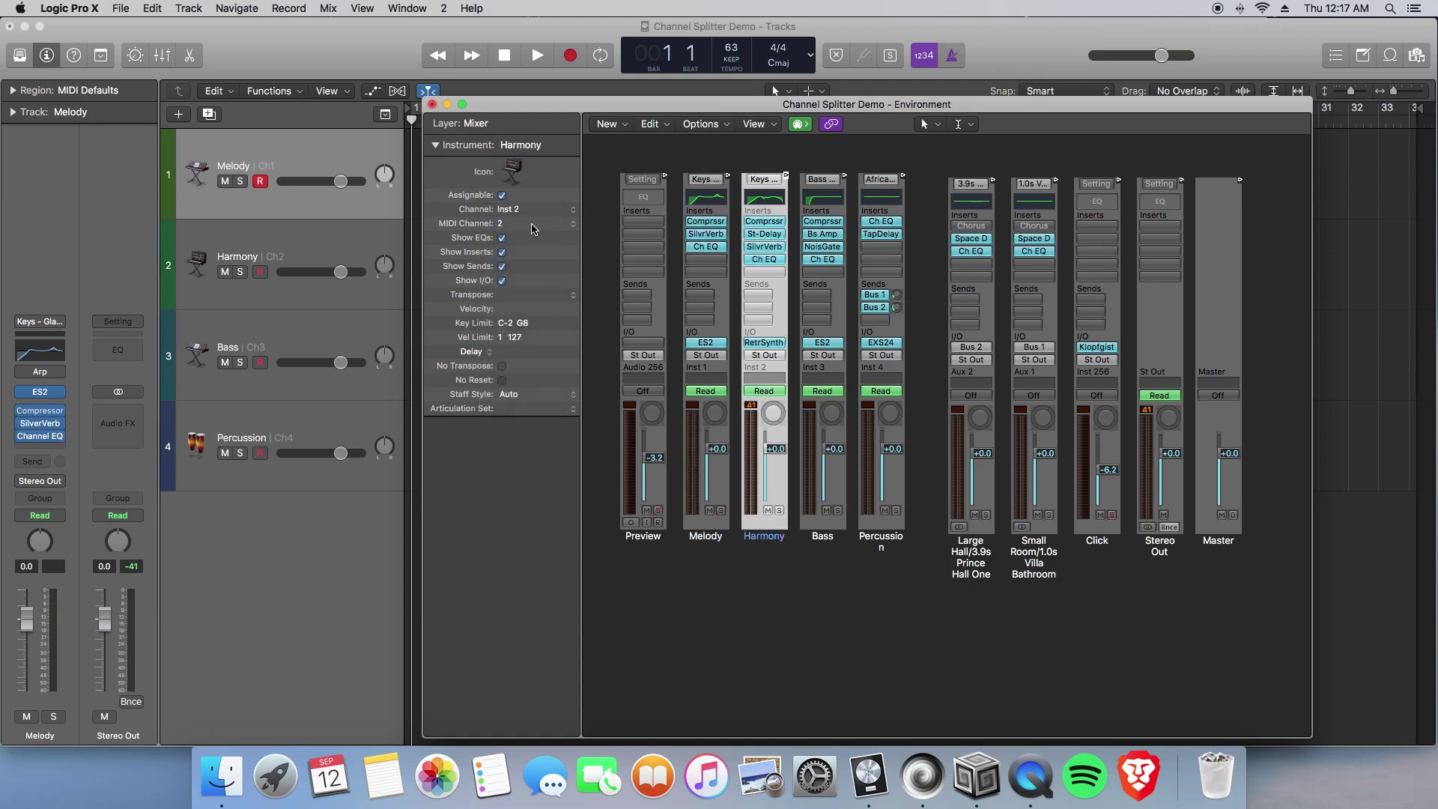
pyautogui.click(822, 536)
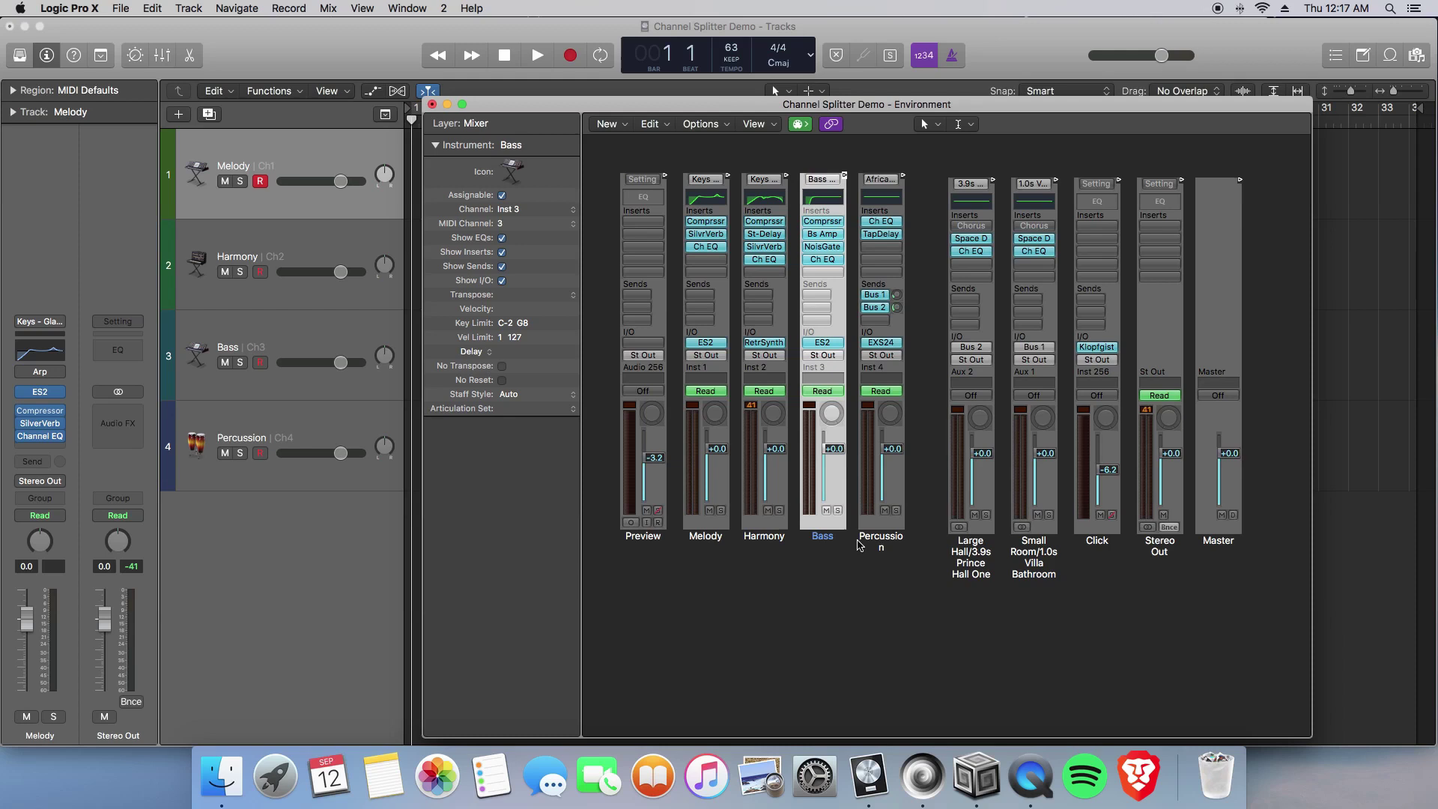
pyautogui.click(860, 544)
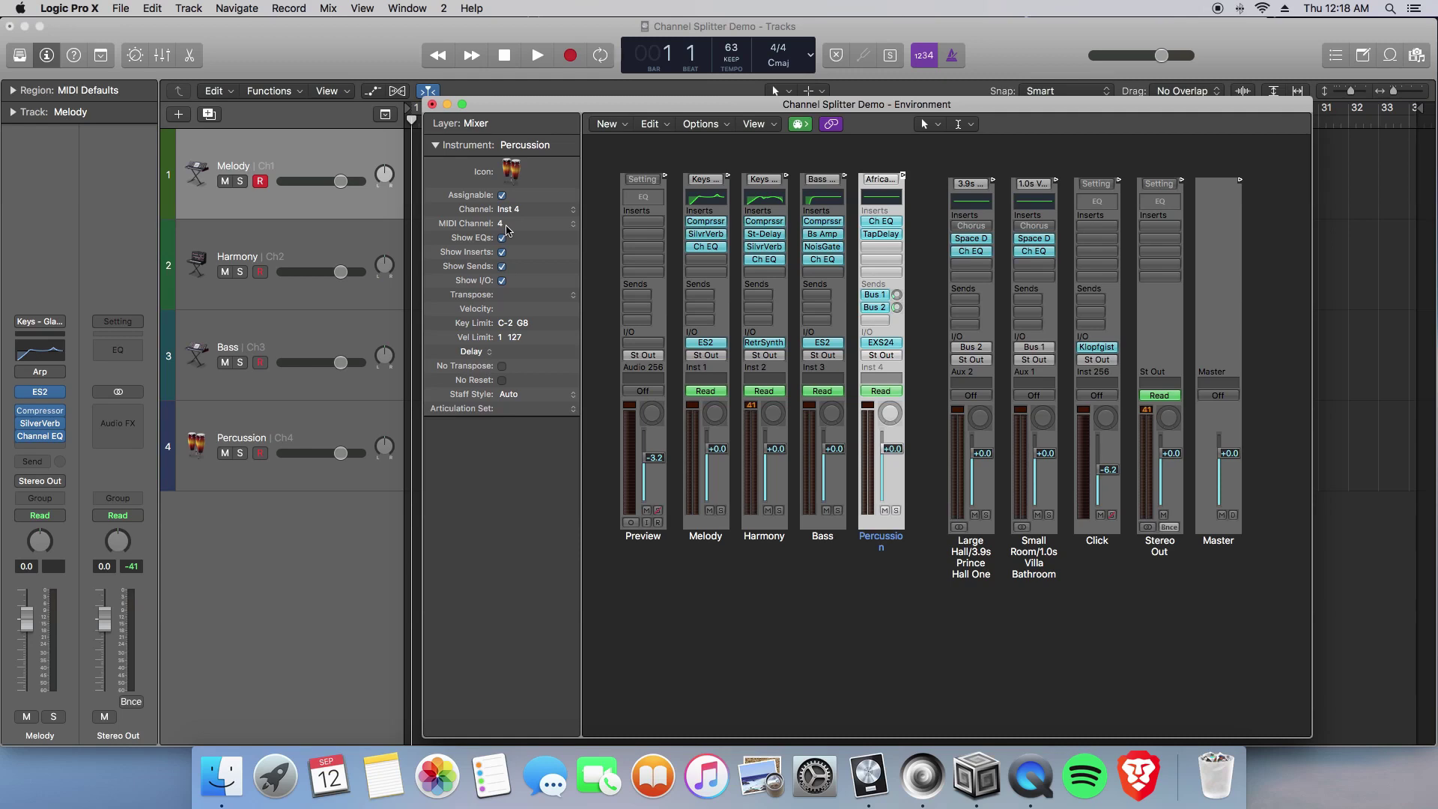
pyautogui.click(506, 227)
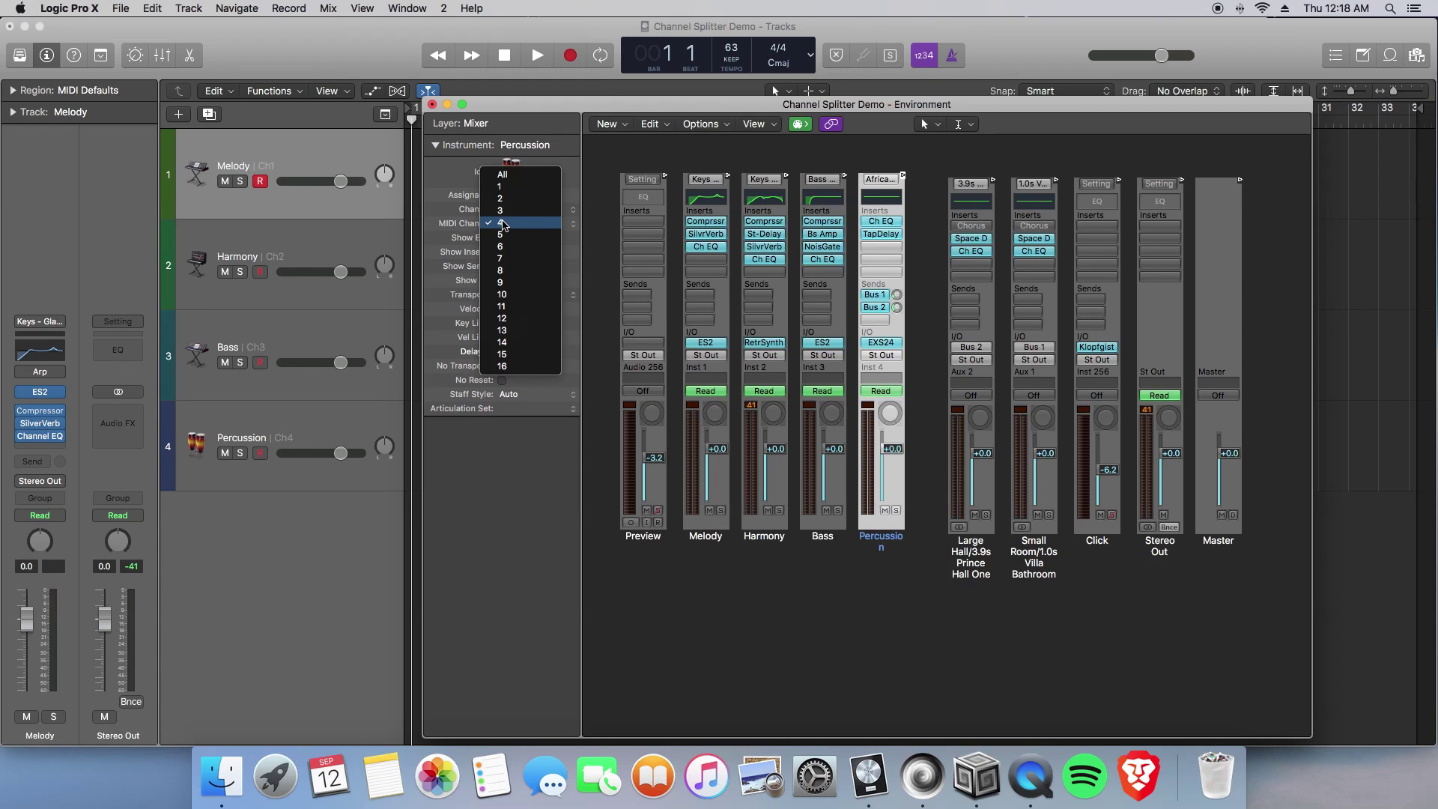
pyautogui.click(504, 225)
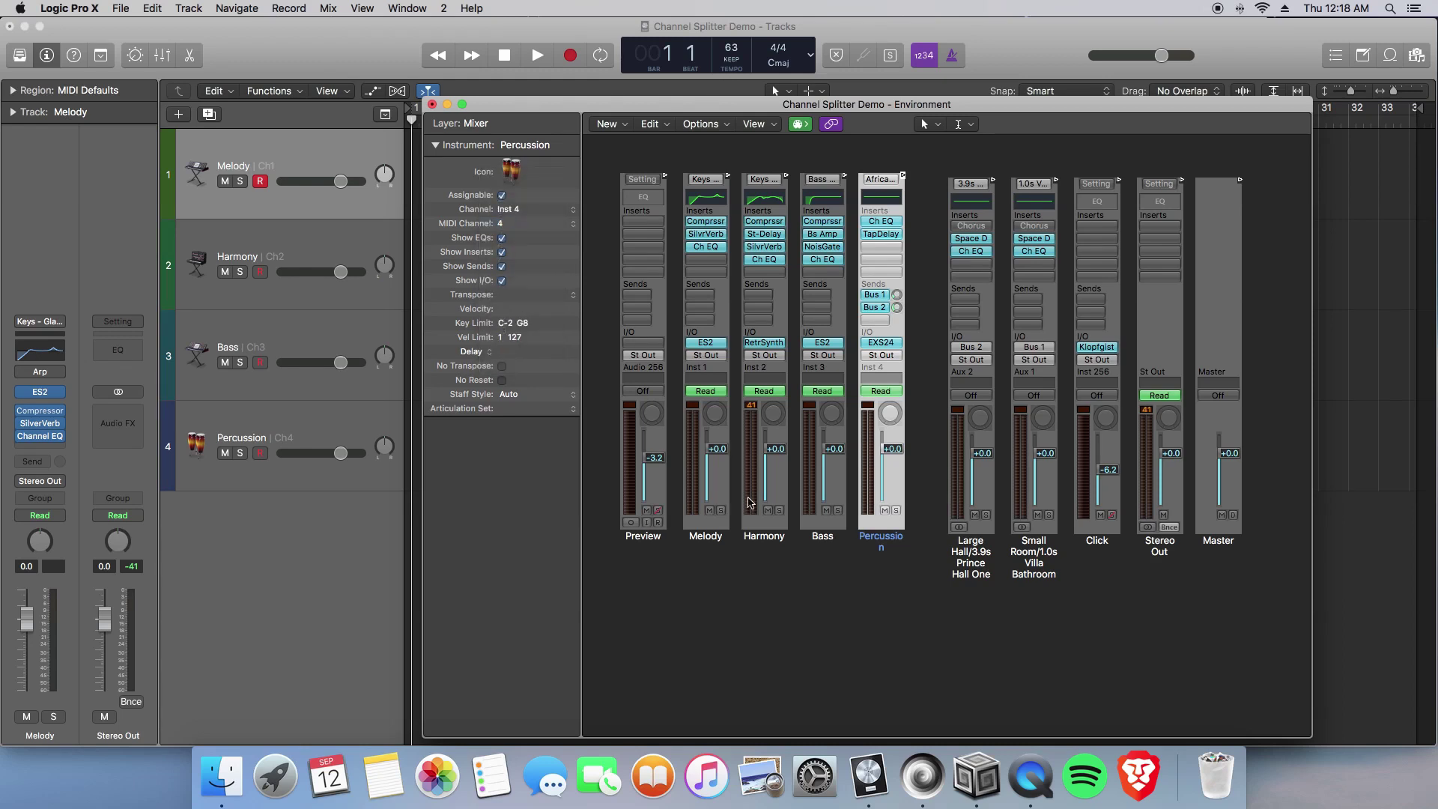
pyautogui.click(765, 619)
pyautogui.click(706, 538)
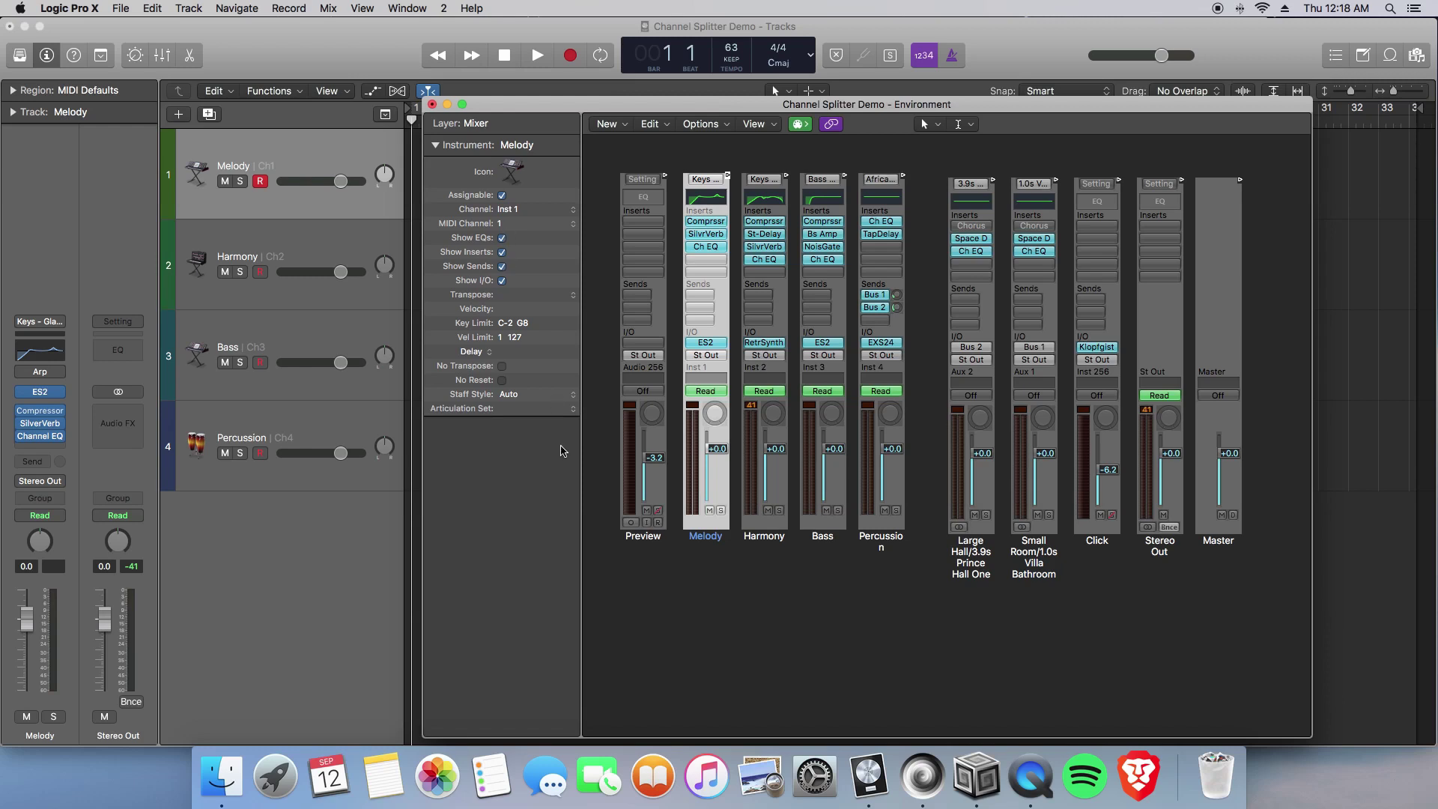
pyautogui.moveTo(467, 106); pyautogui.dragTo(456, 105)
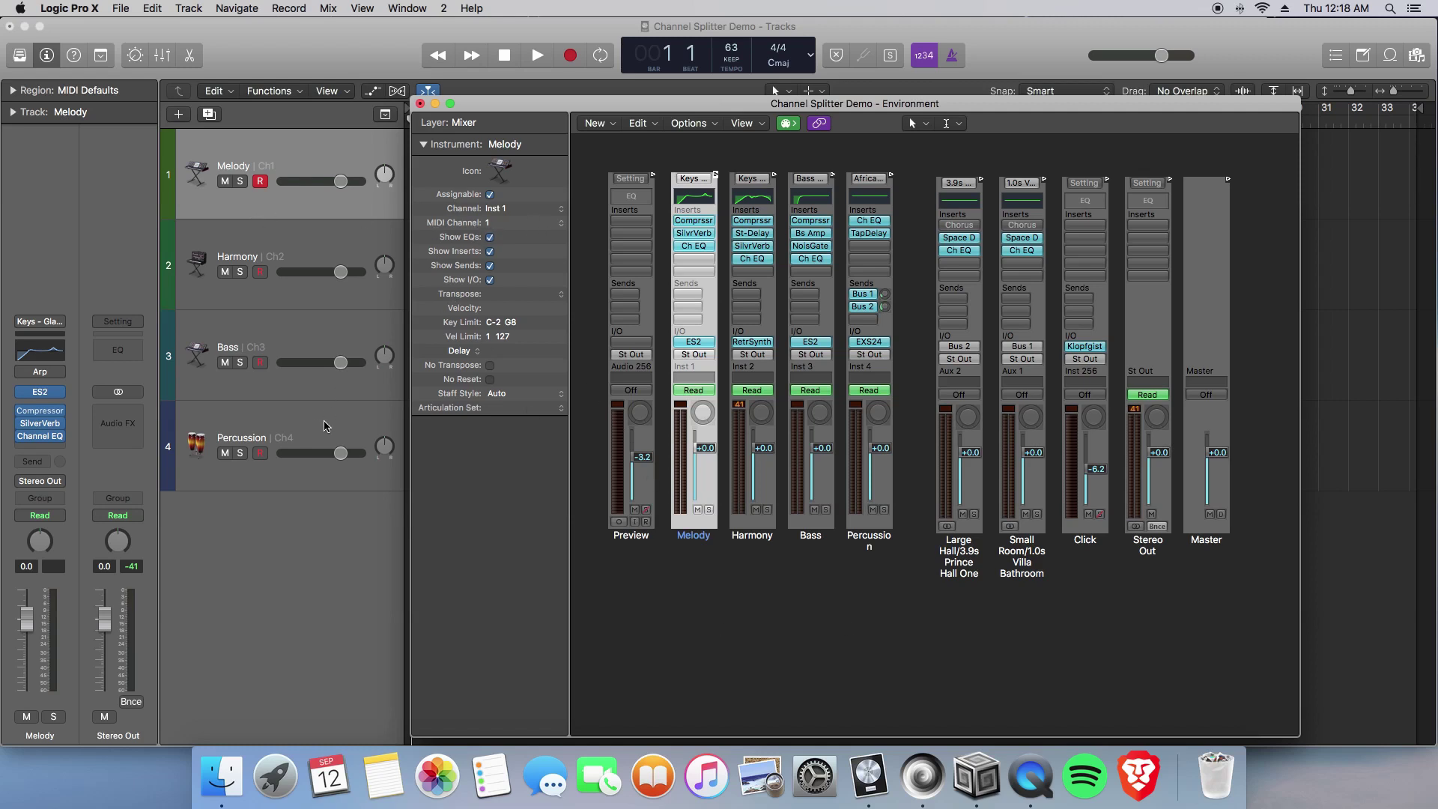
# Close the Environment, re-run the Pbindef score in SuperCollider, and return to Logic's tracks.
pyautogui.press('super+w')
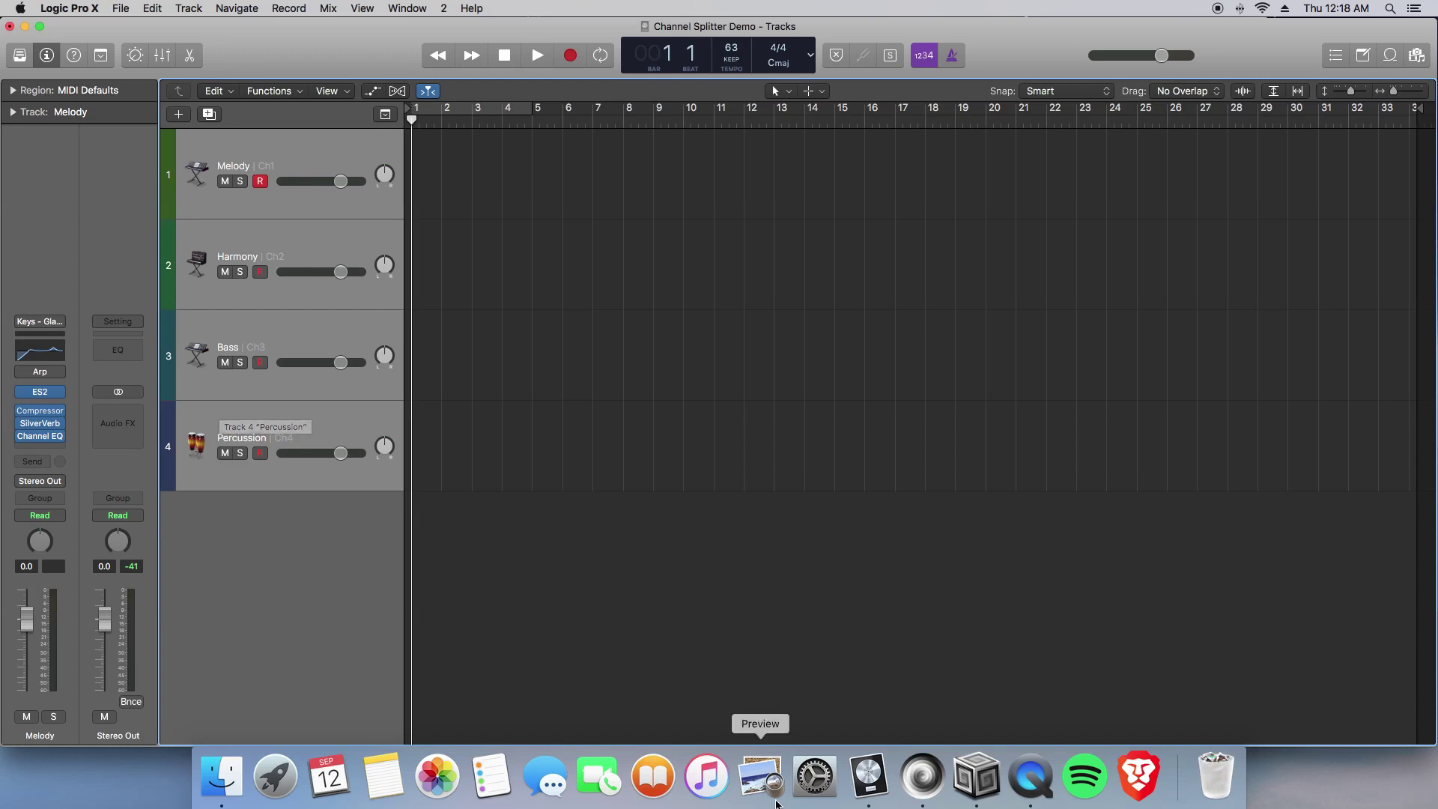
pyautogui.click(924, 775)
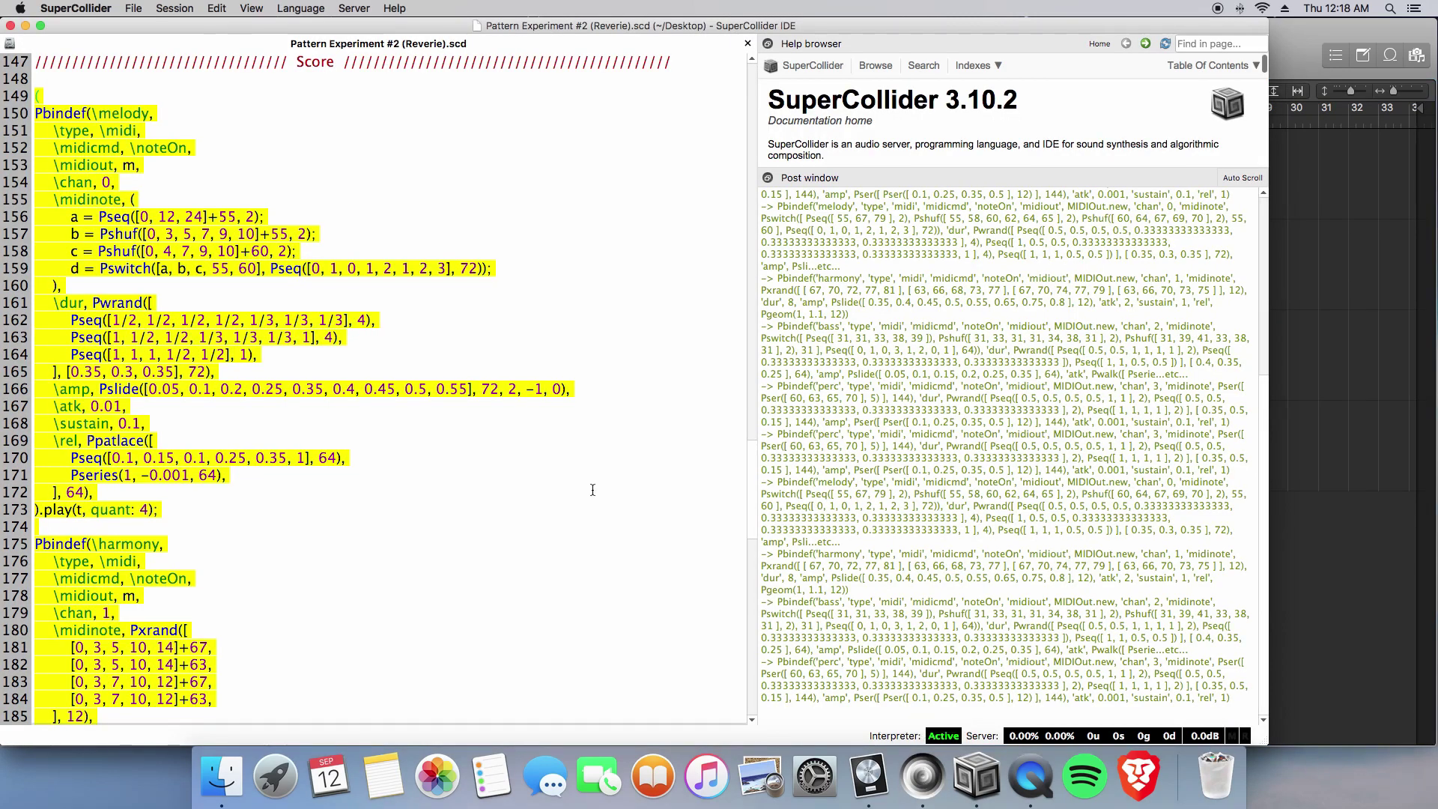
pyautogui.press('super+Return')
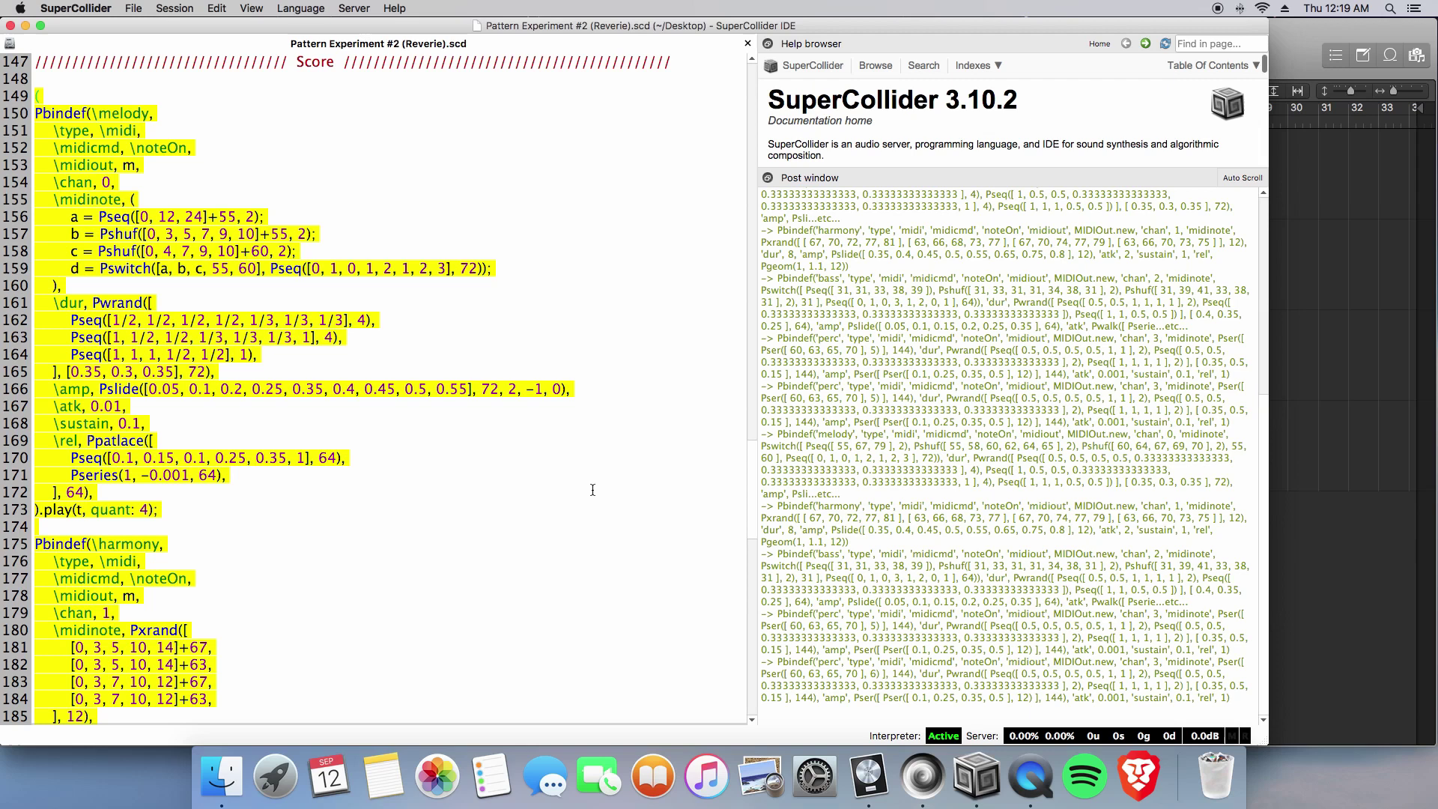
pyautogui.press('super+Tab')
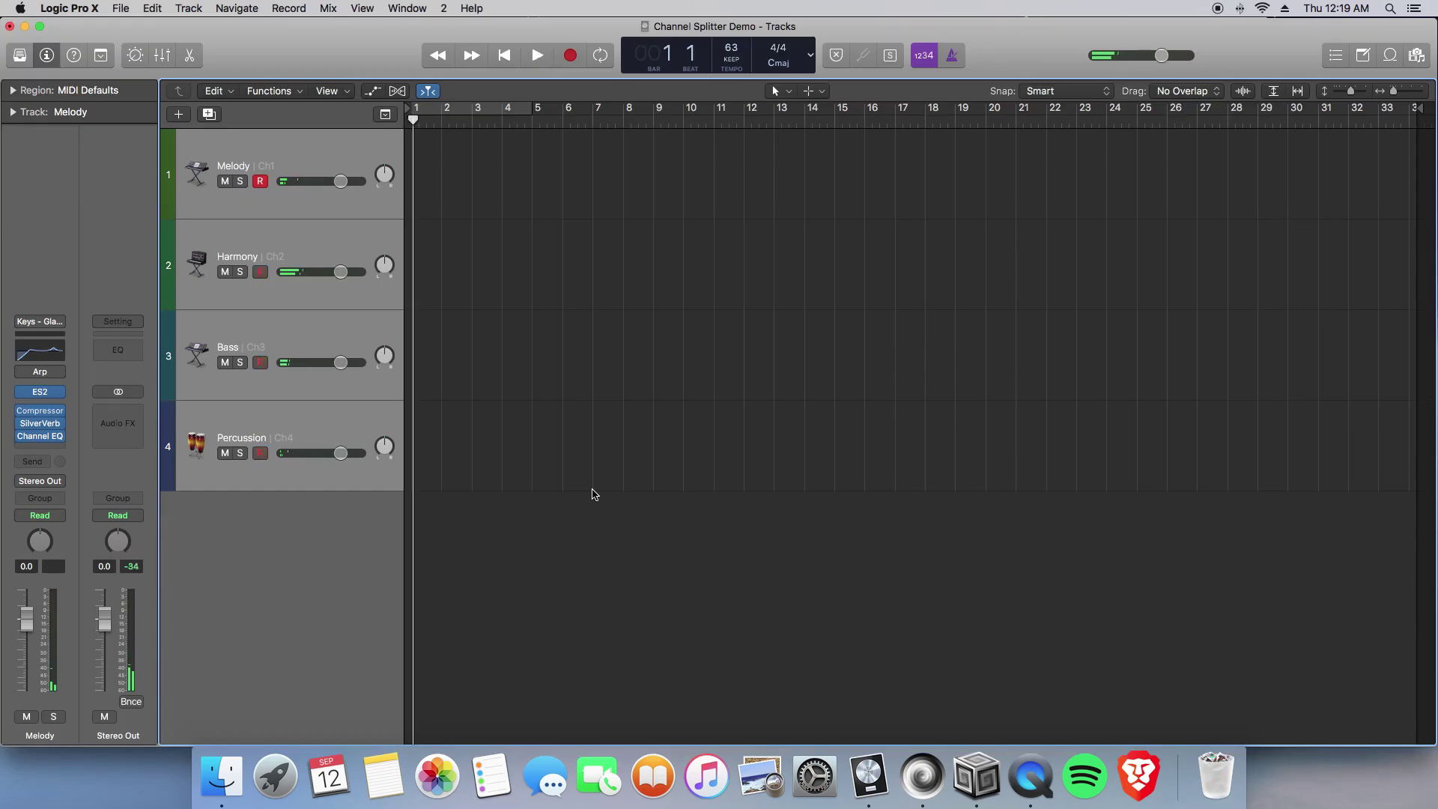
# Minimise and restore the tracks window, then reopen the Environment mixer with Cmd+0.
pyautogui.click(24, 27)
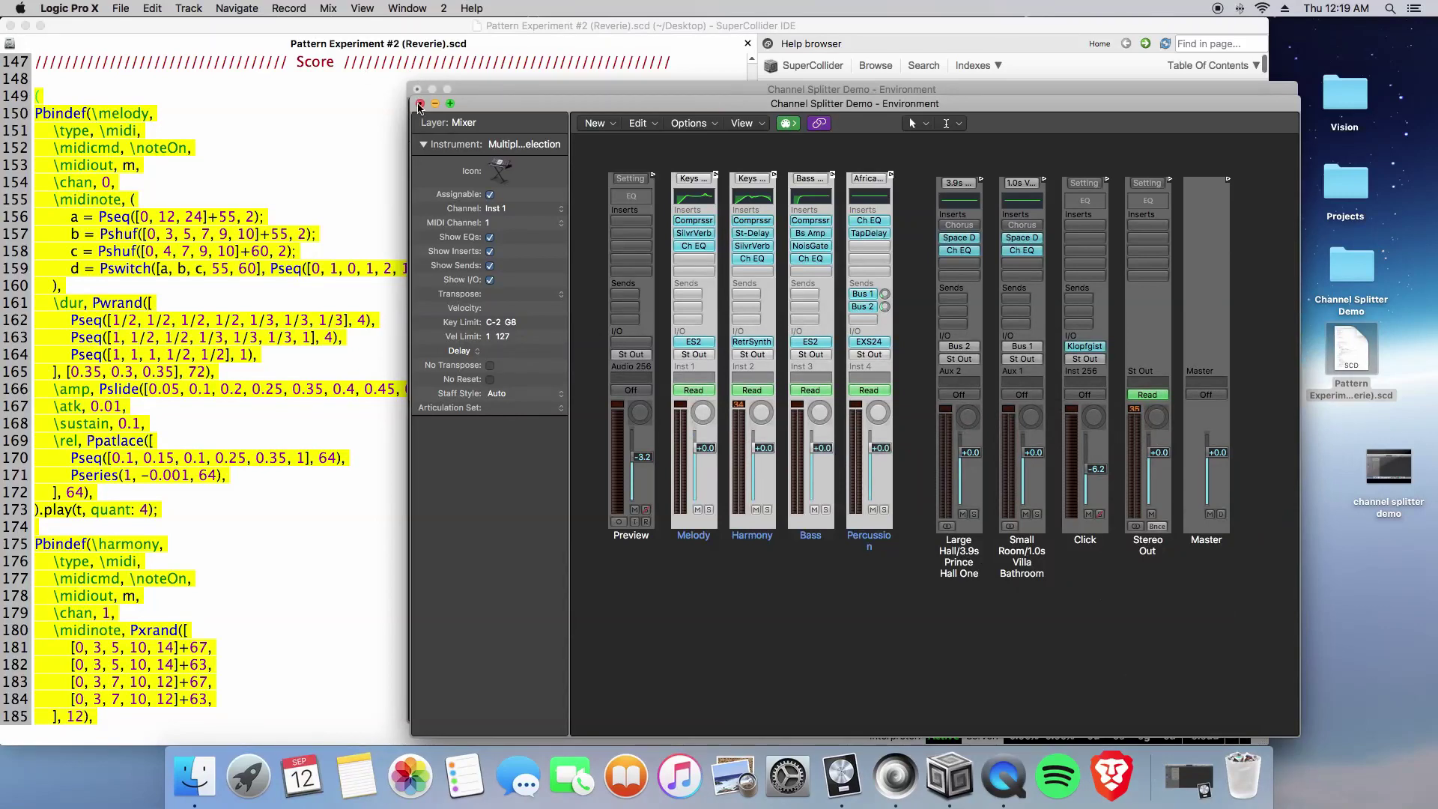
pyautogui.click(417, 90)
pyautogui.click(1188, 777)
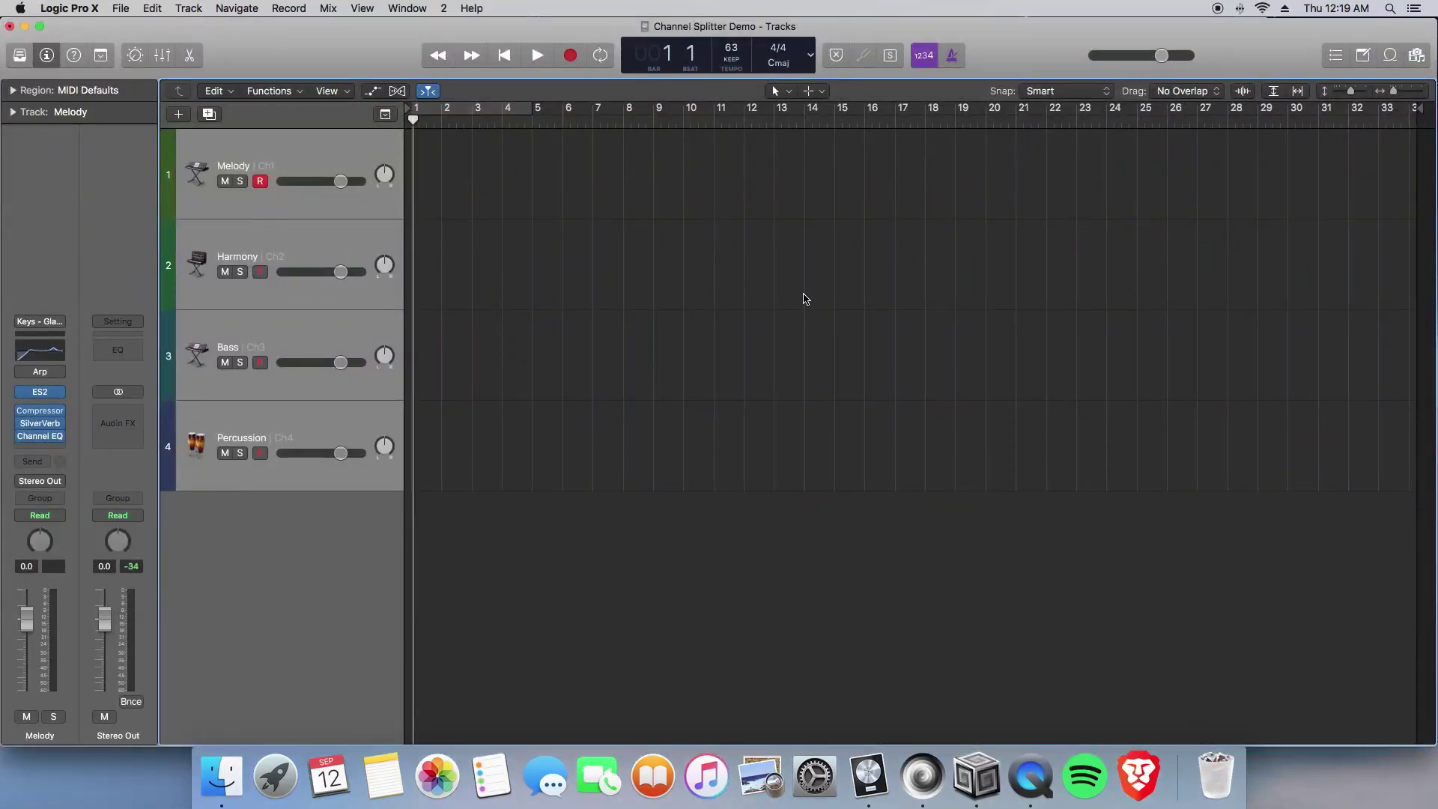
pyautogui.press('super+0')
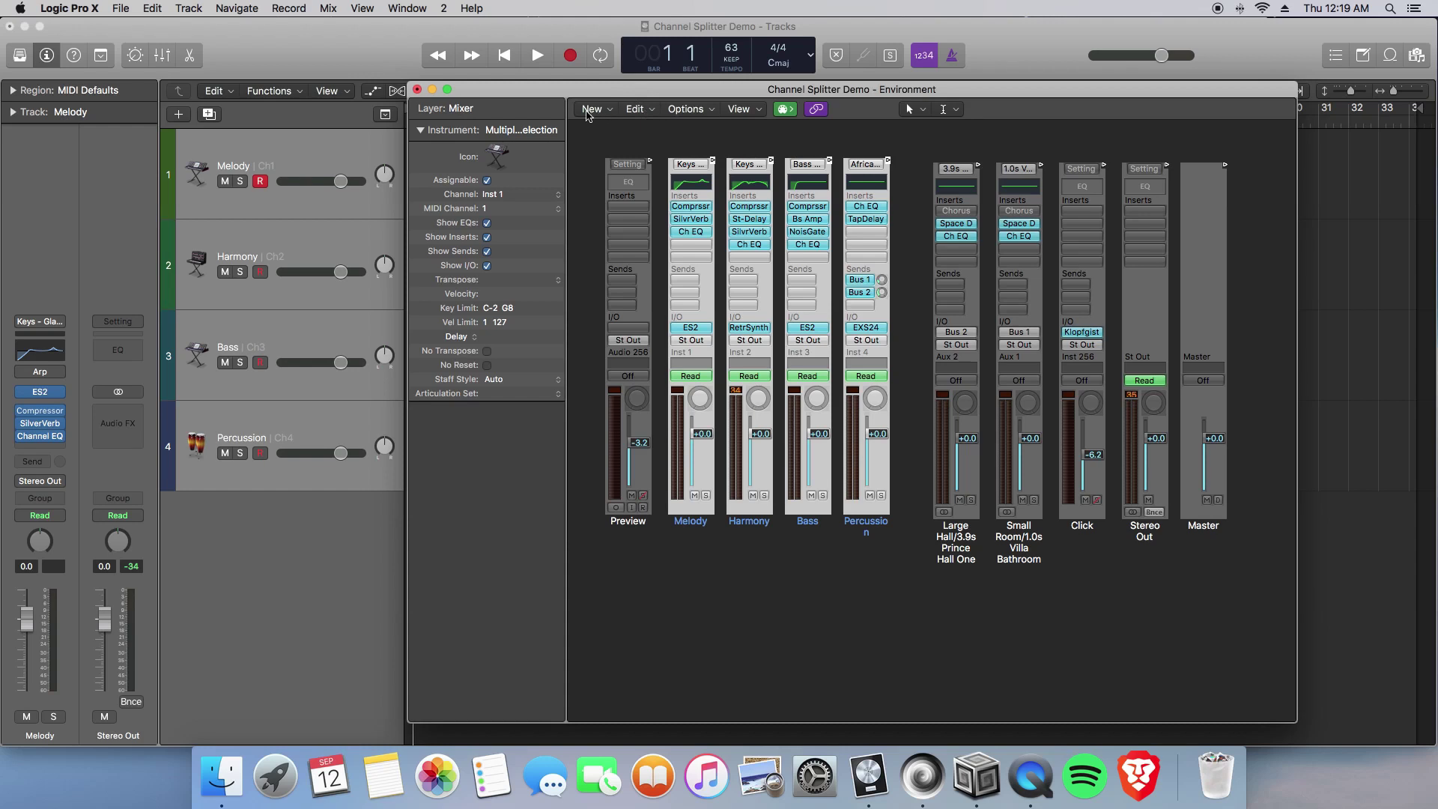
# Create a Channel Splitter from the New menu and place it below the Melody and Harmony strips.
pyautogui.click(611, 113)
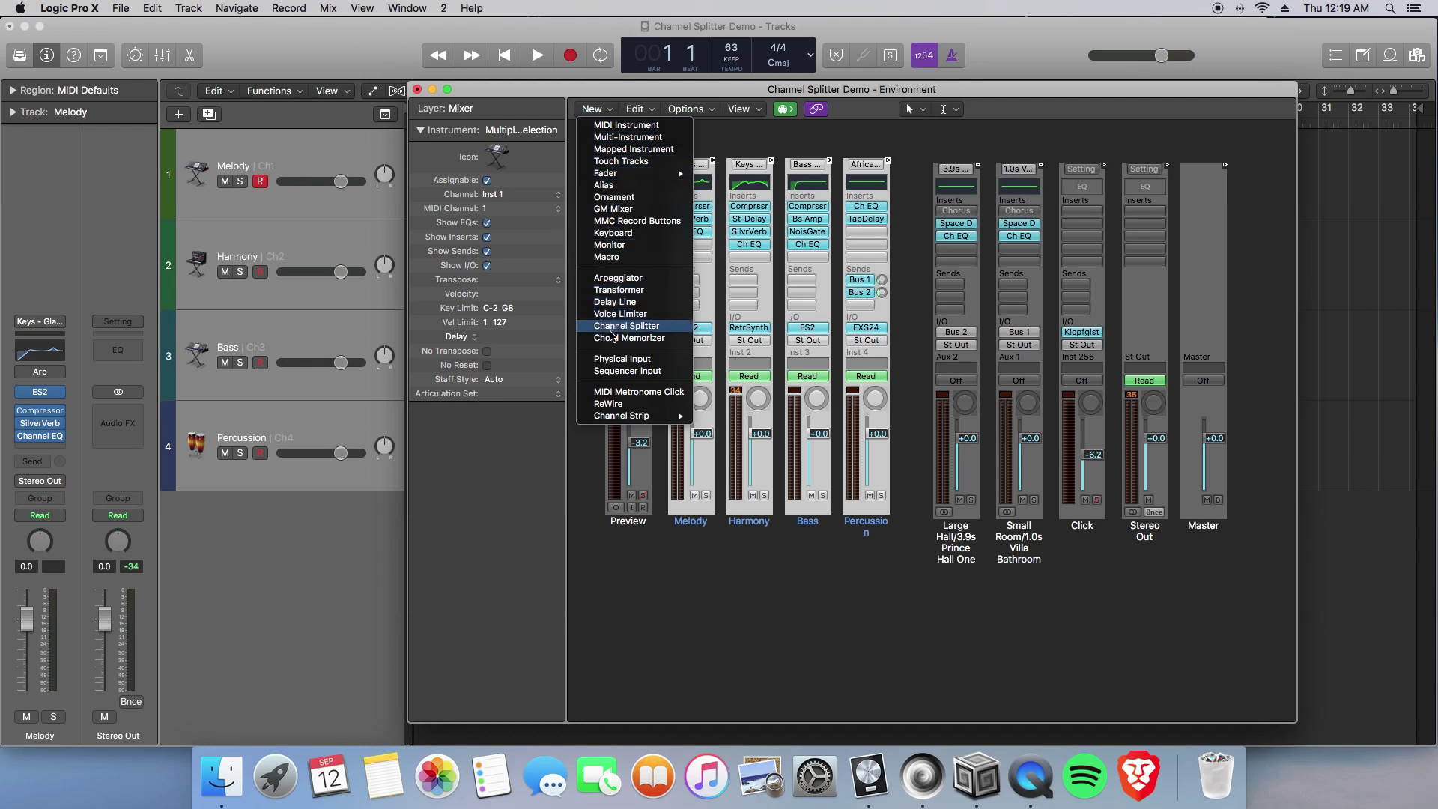
pyautogui.click(610, 330)
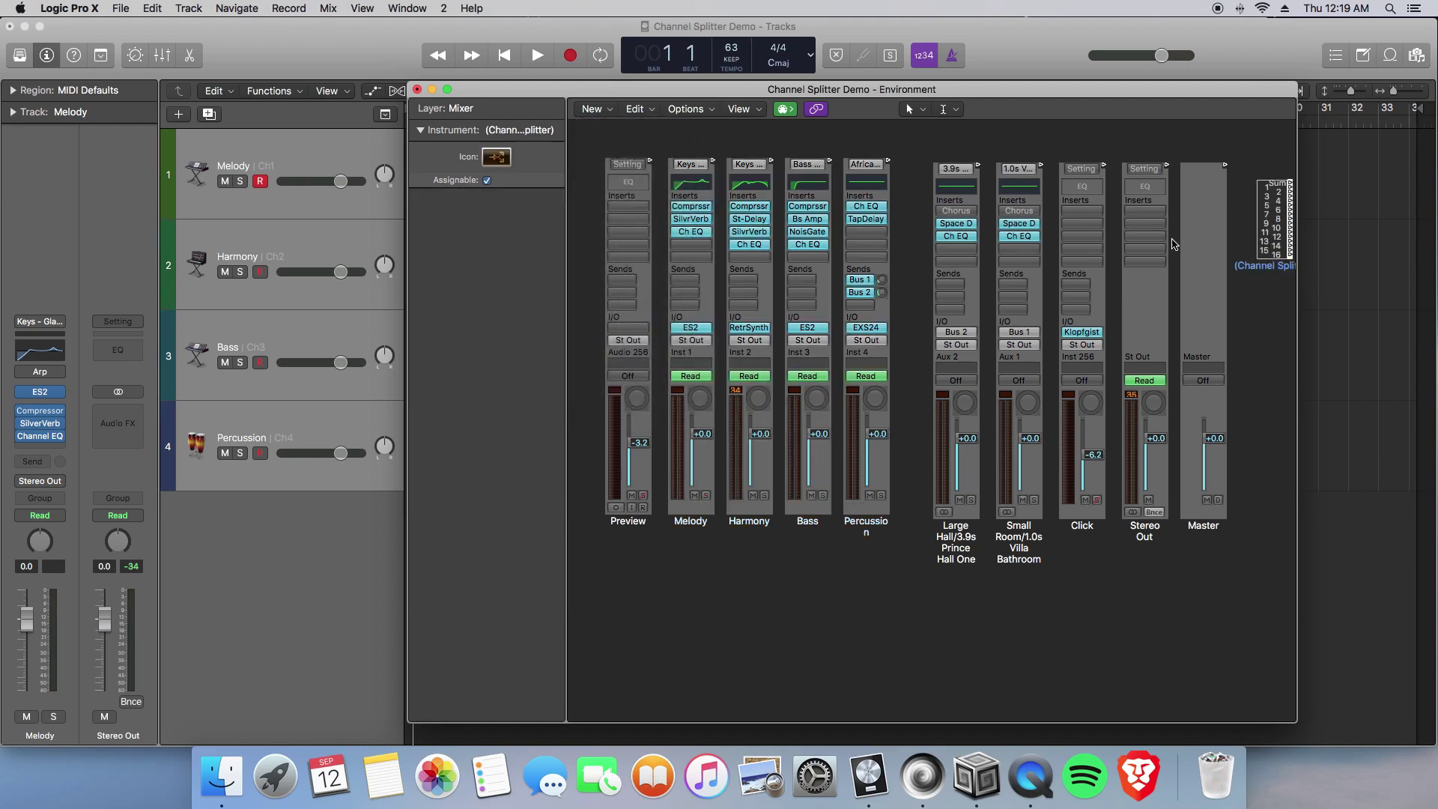
pyautogui.moveTo(1273, 243); pyautogui.dragTo(700, 573)
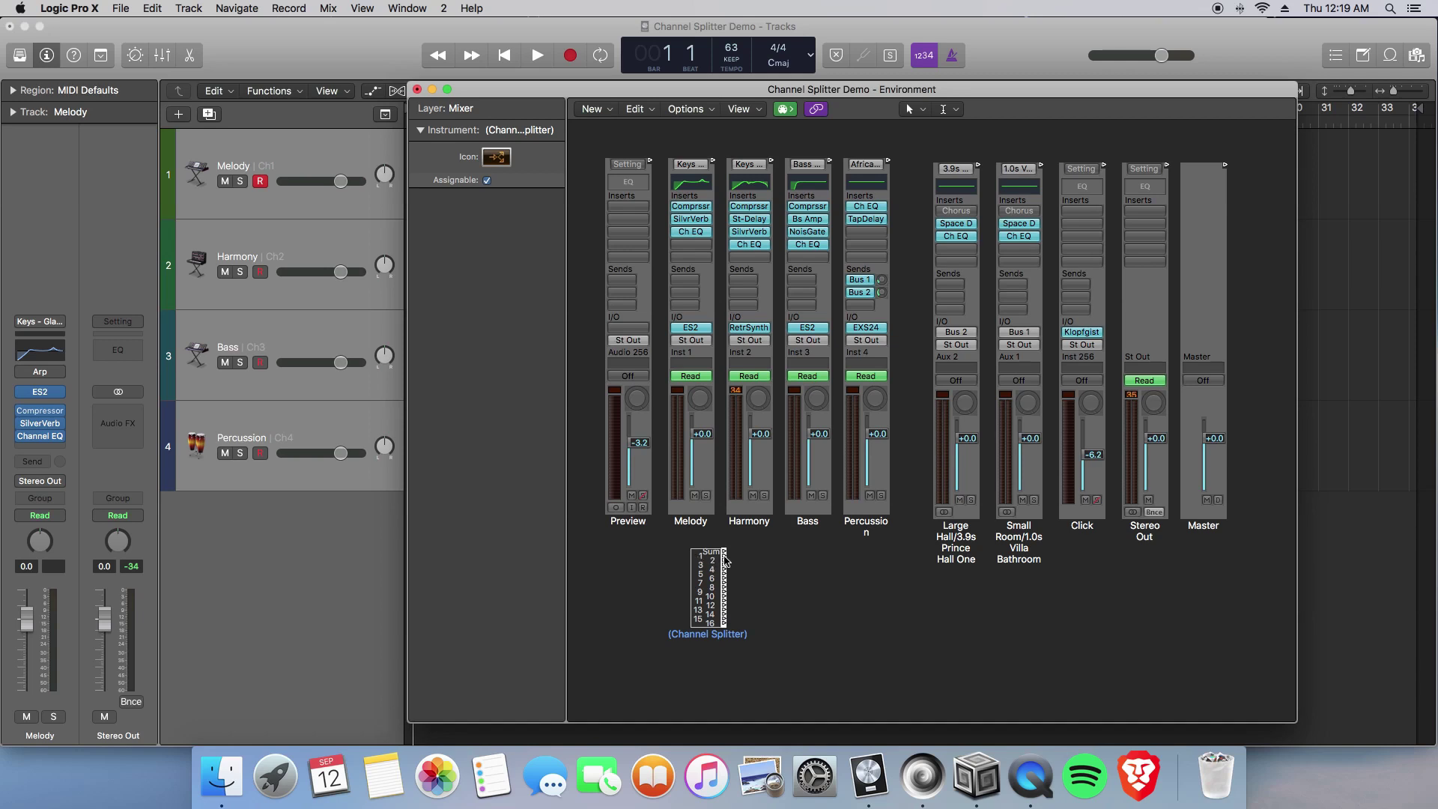
# Cable three Channel Splitter outputs to the Melody strip, the next strip and Harmony.
pyautogui.moveTo(725, 558); pyautogui.dragTo(685, 516)
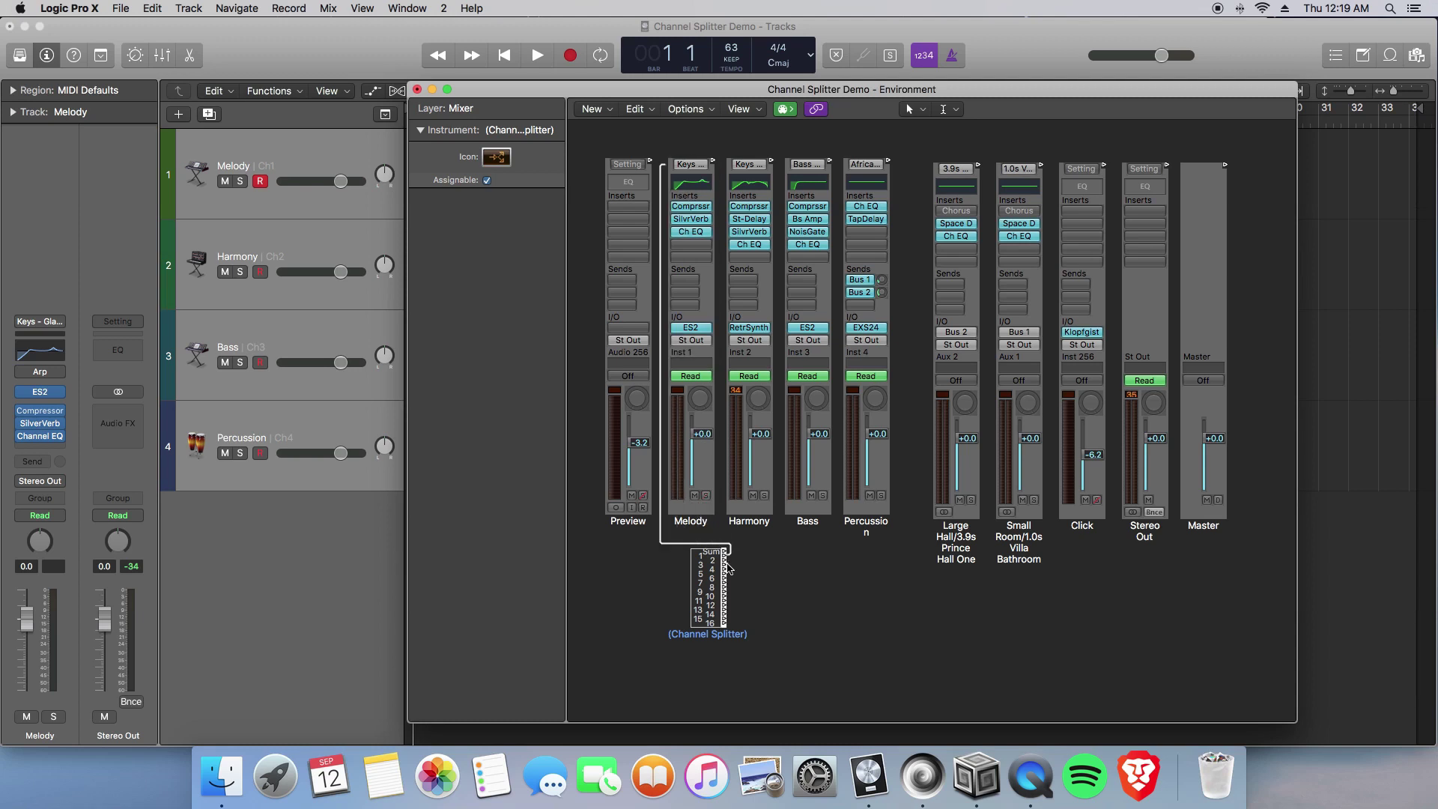
pyautogui.moveTo(724, 567); pyautogui.dragTo(749, 524)
pyautogui.moveTo(725, 576); pyautogui.dragTo(807, 524)
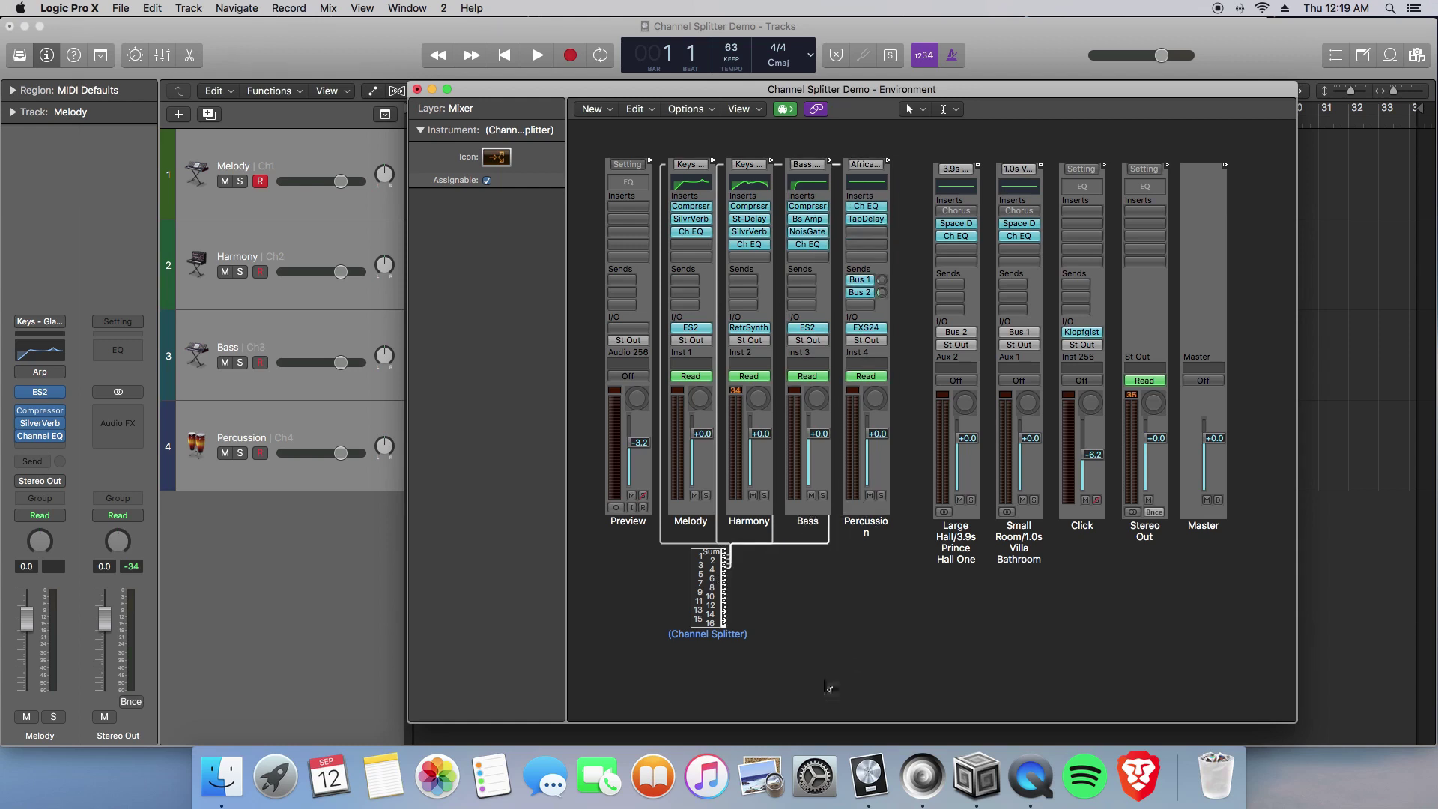
# Send the test noteOn and noteOff messages from SuperCollider, then clear the Post window.
pyautogui.click(924, 781)
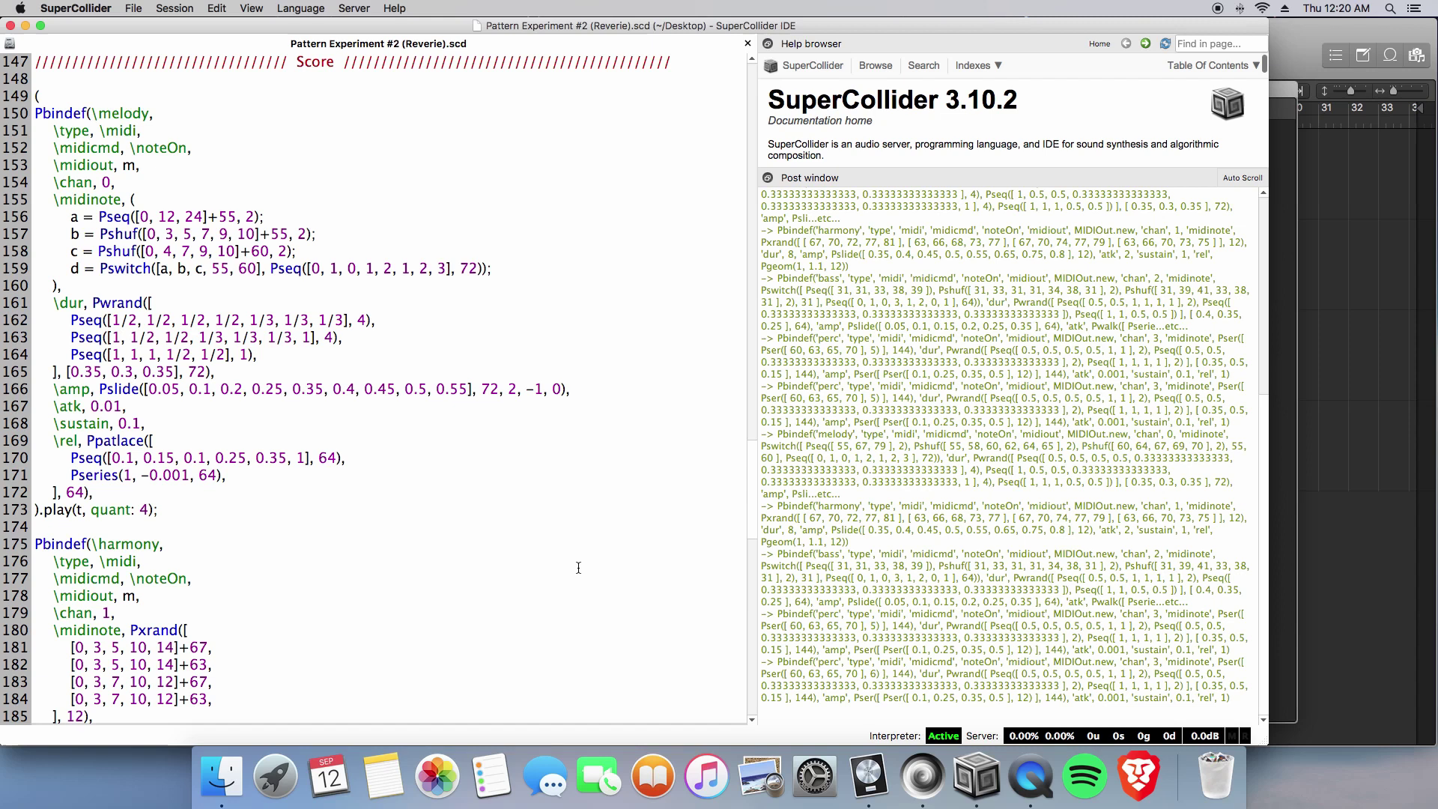
pyautogui.scroll(20, 578, 553)
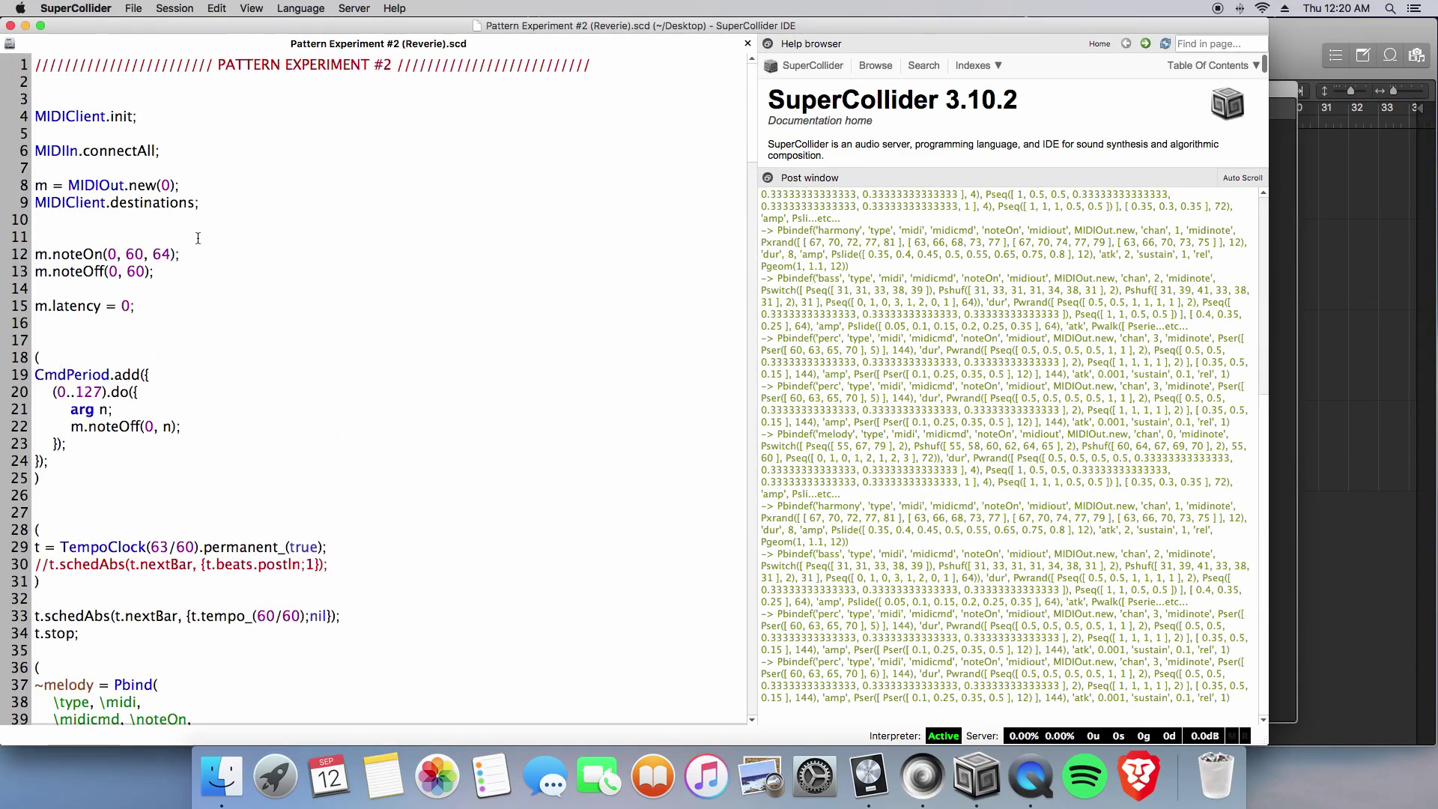
pyautogui.click(91, 253)
pyautogui.hotkey('shift', 'Return')
pyautogui.press('Down')
pyautogui.hotkey('shift', 'Return')
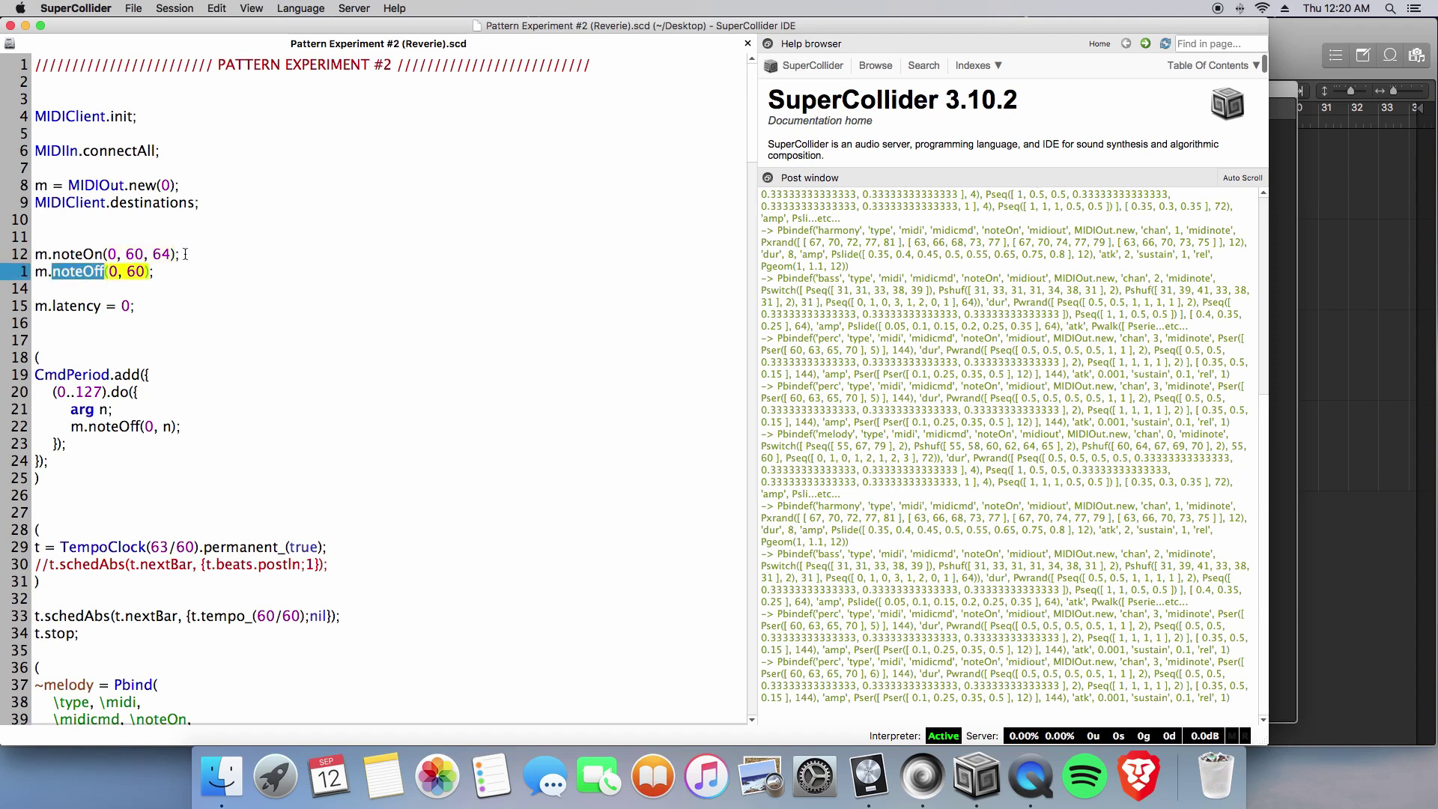
pyautogui.click(185, 253)
pyautogui.press('super+shift+p')
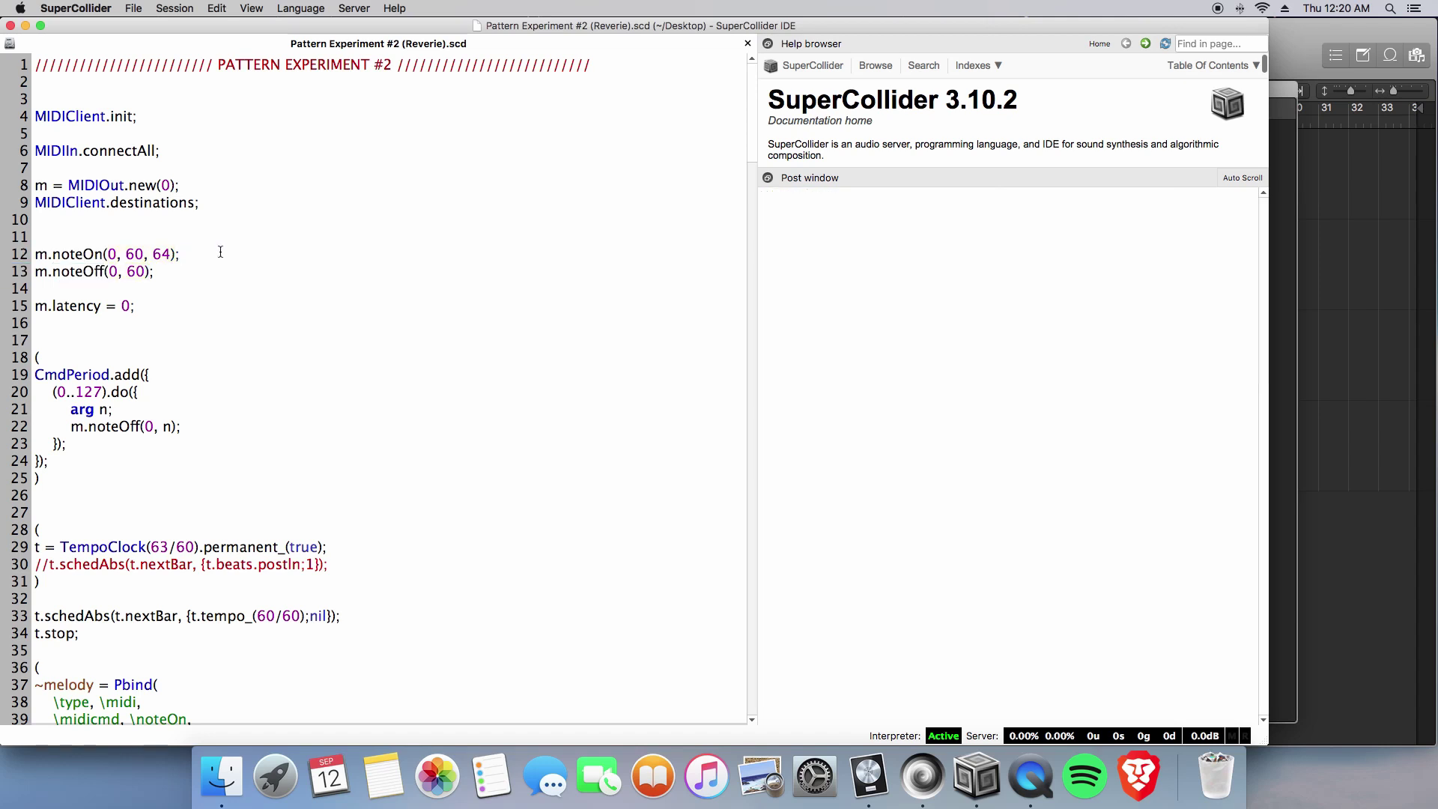
# Look up noteOn with Cmd+D and enlarge MIDIIn's noteOn help page to show velocity.
pyautogui.doubleClick(77, 256)
pyautogui.press('super+d')
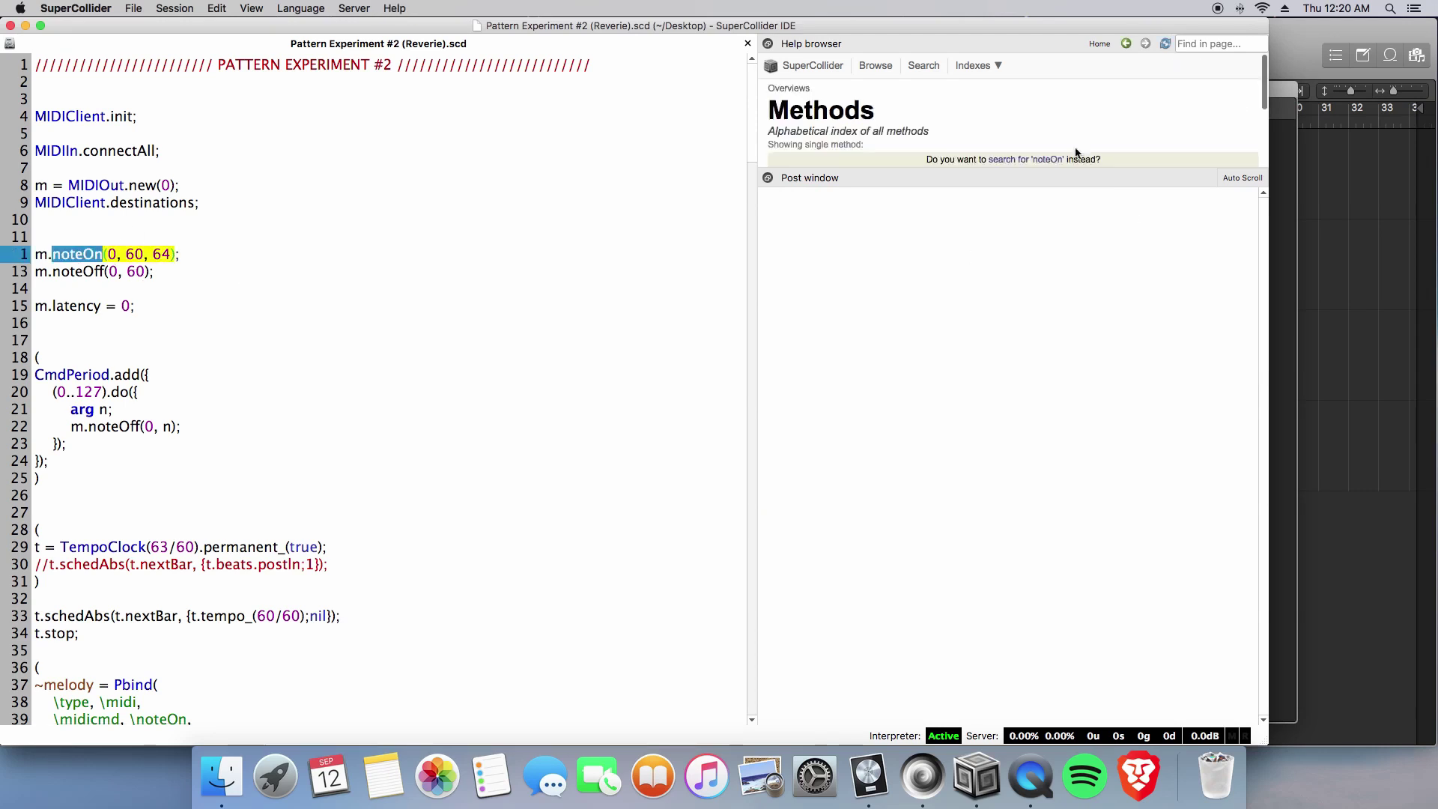
pyautogui.moveTo(974, 168); pyautogui.dragTo(978, 334)
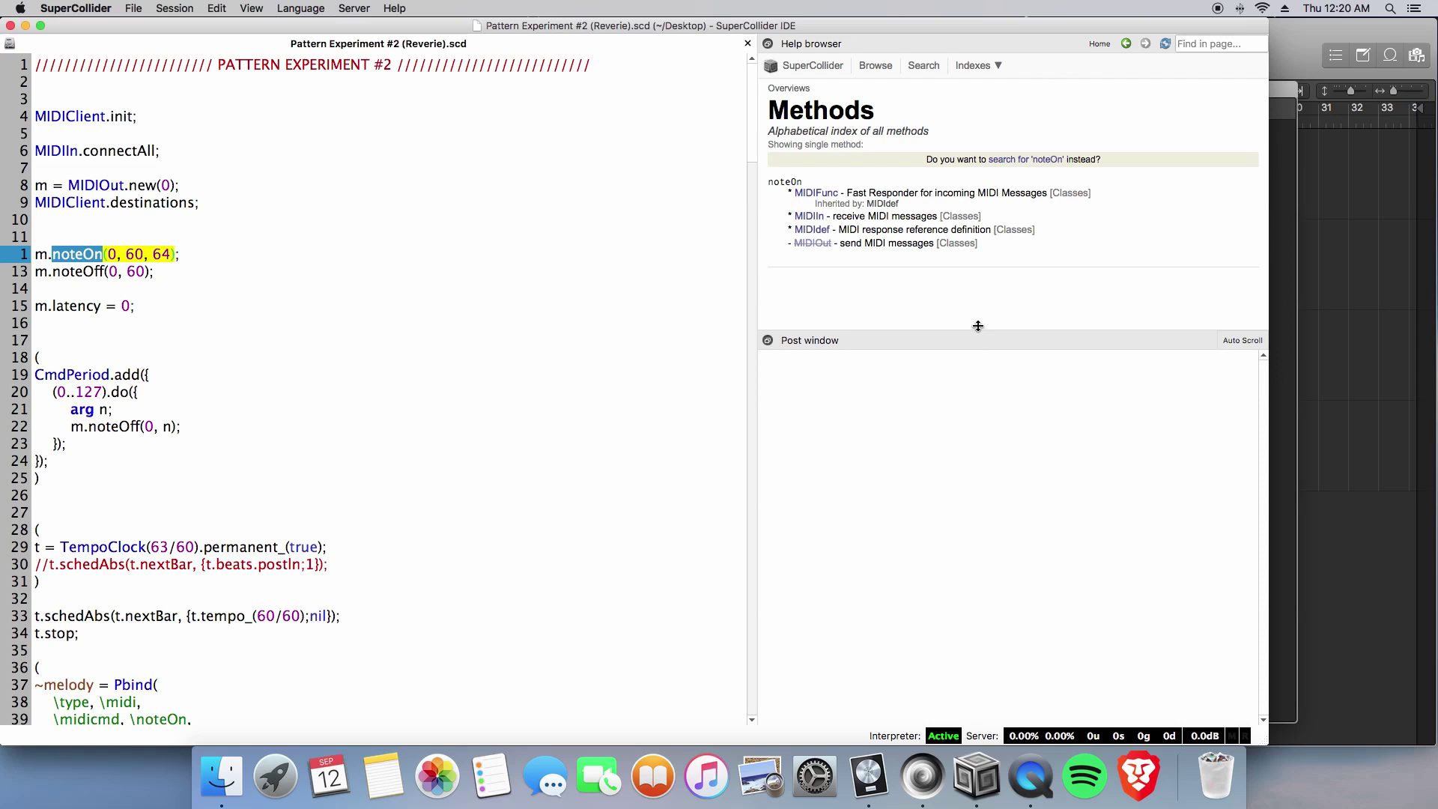
pyautogui.click(807, 219)
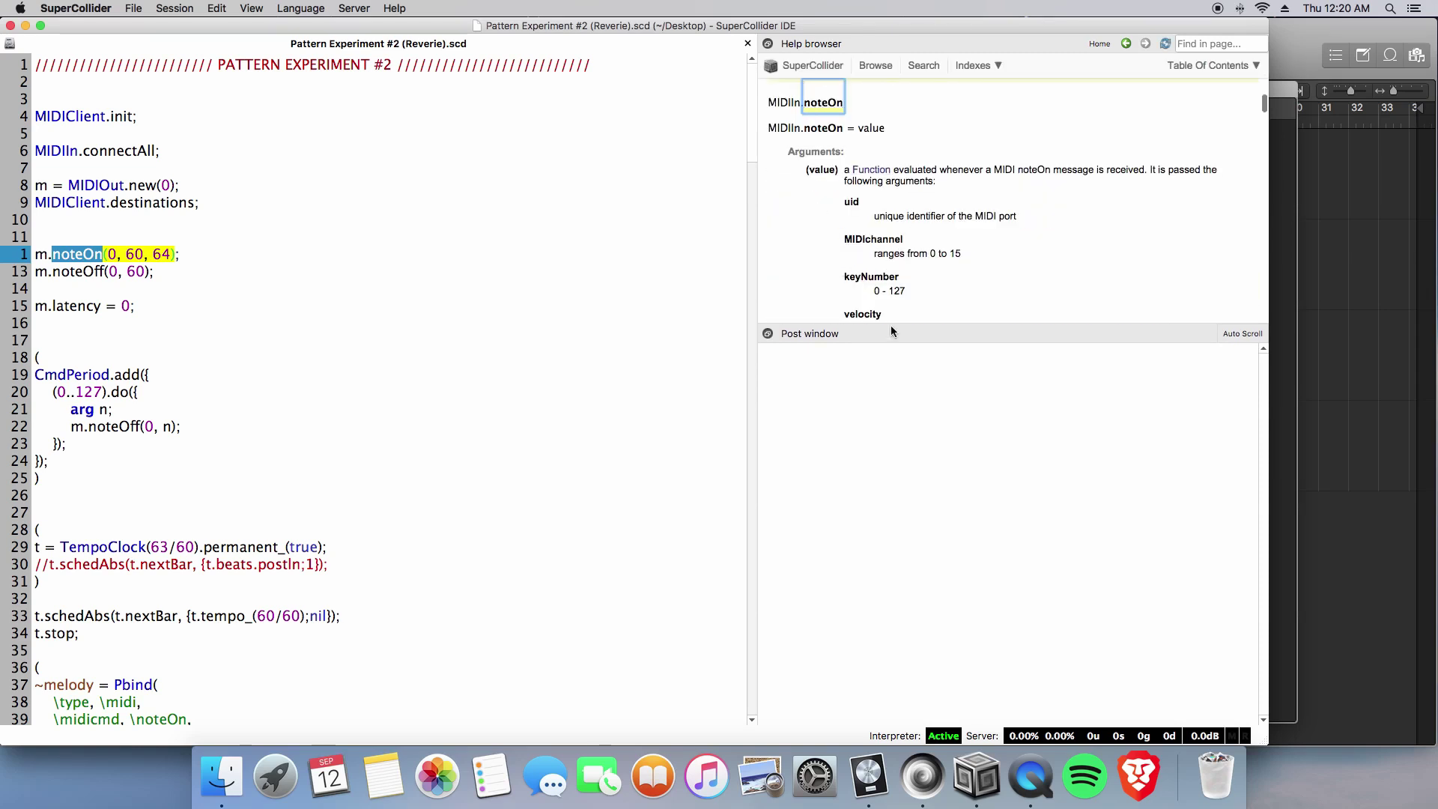
pyautogui.moveTo(892, 325); pyautogui.dragTo(898, 371)
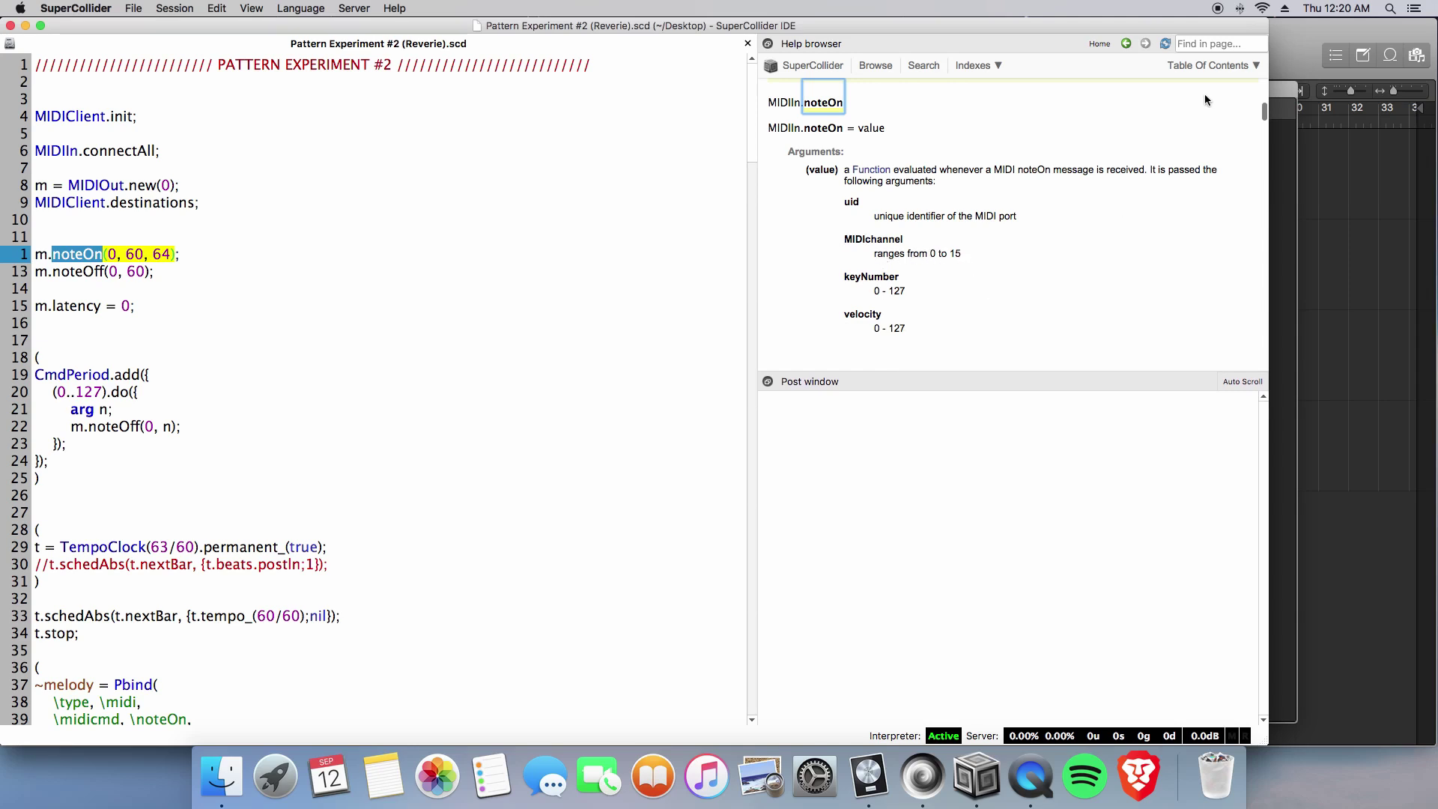
pyautogui.click(1278, 92)
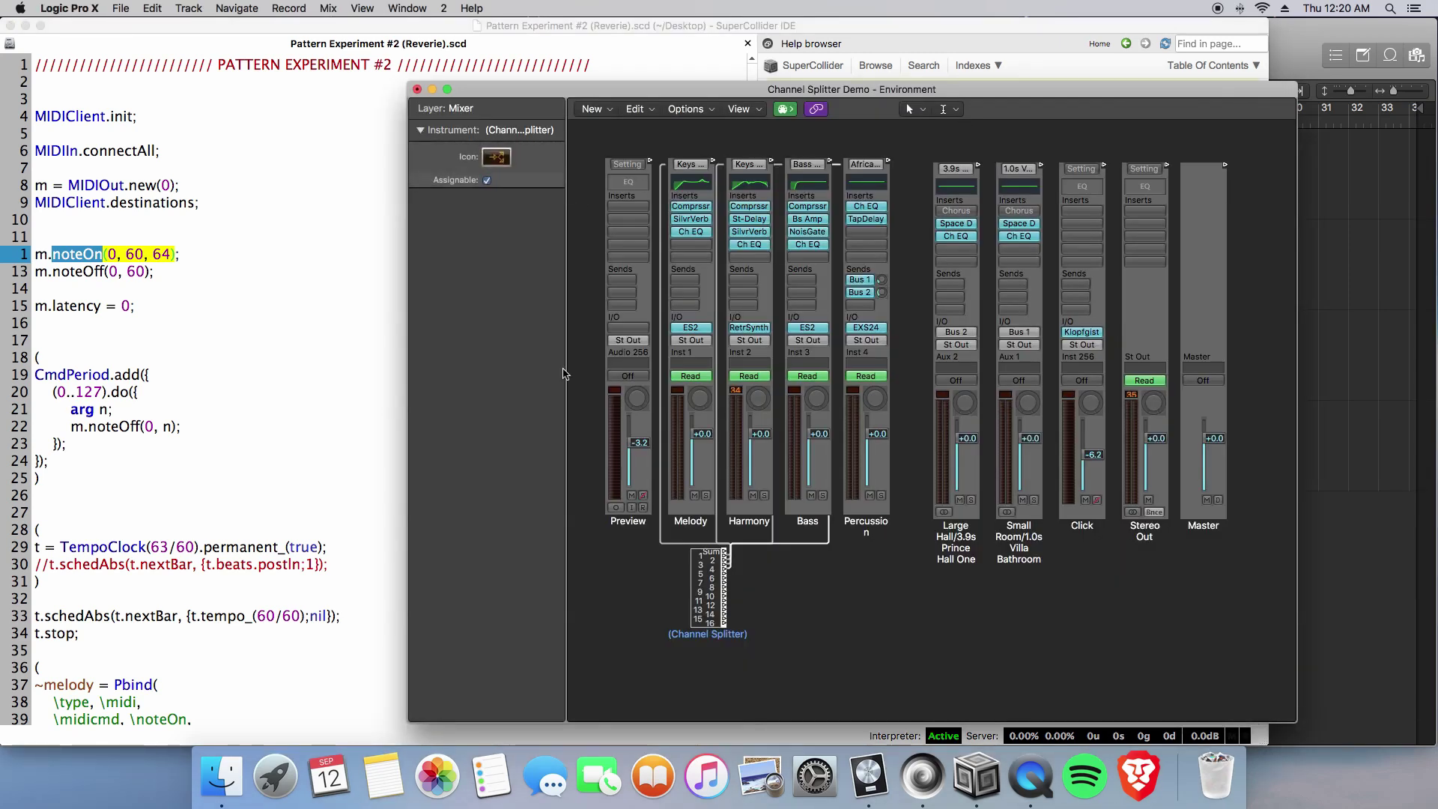
# Keep the Melody instrument on MIDI channel 1, close the Environment, and return to SuperCollider.
pyautogui.click(695, 520)
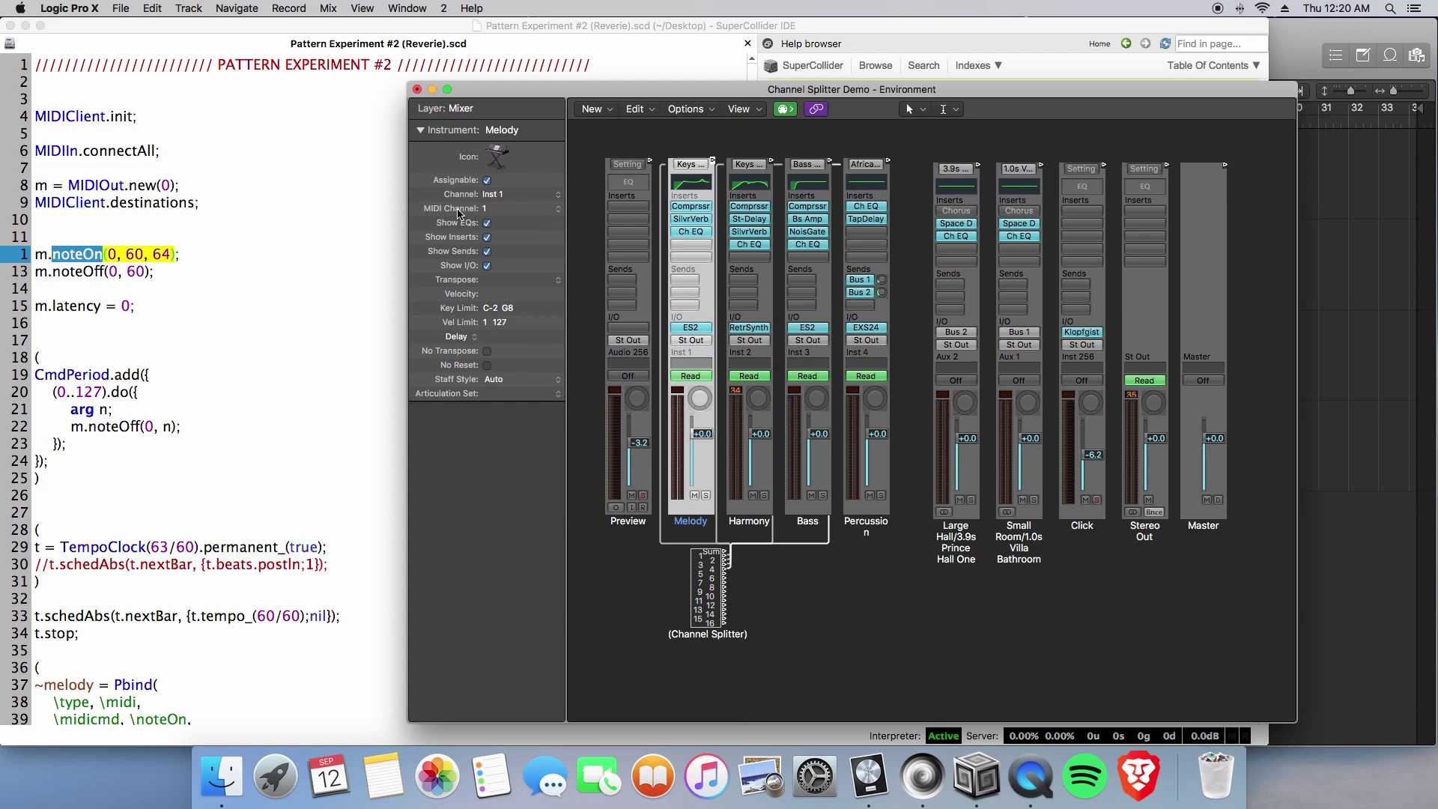
pyautogui.click(491, 212)
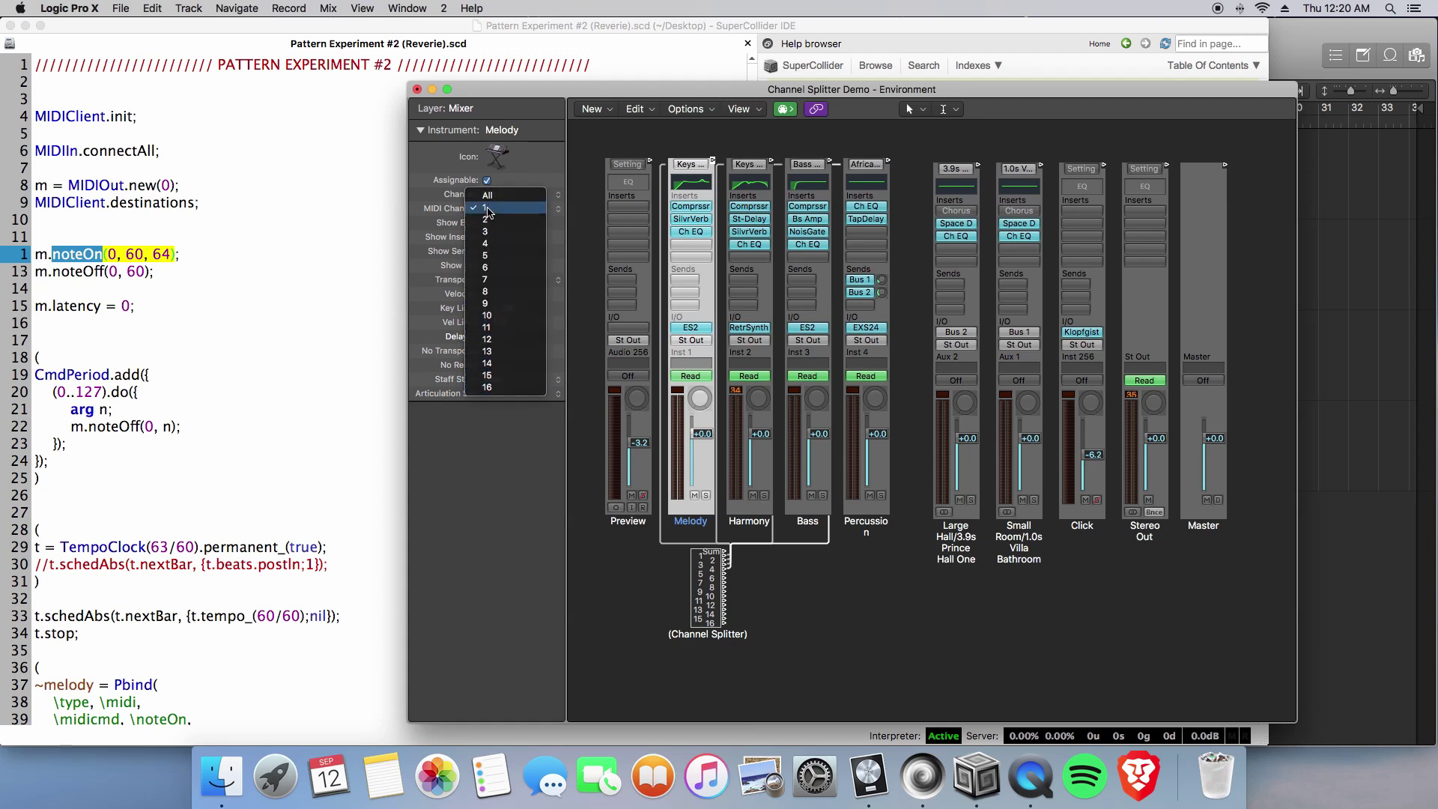
pyautogui.click(488, 208)
pyautogui.click(417, 89)
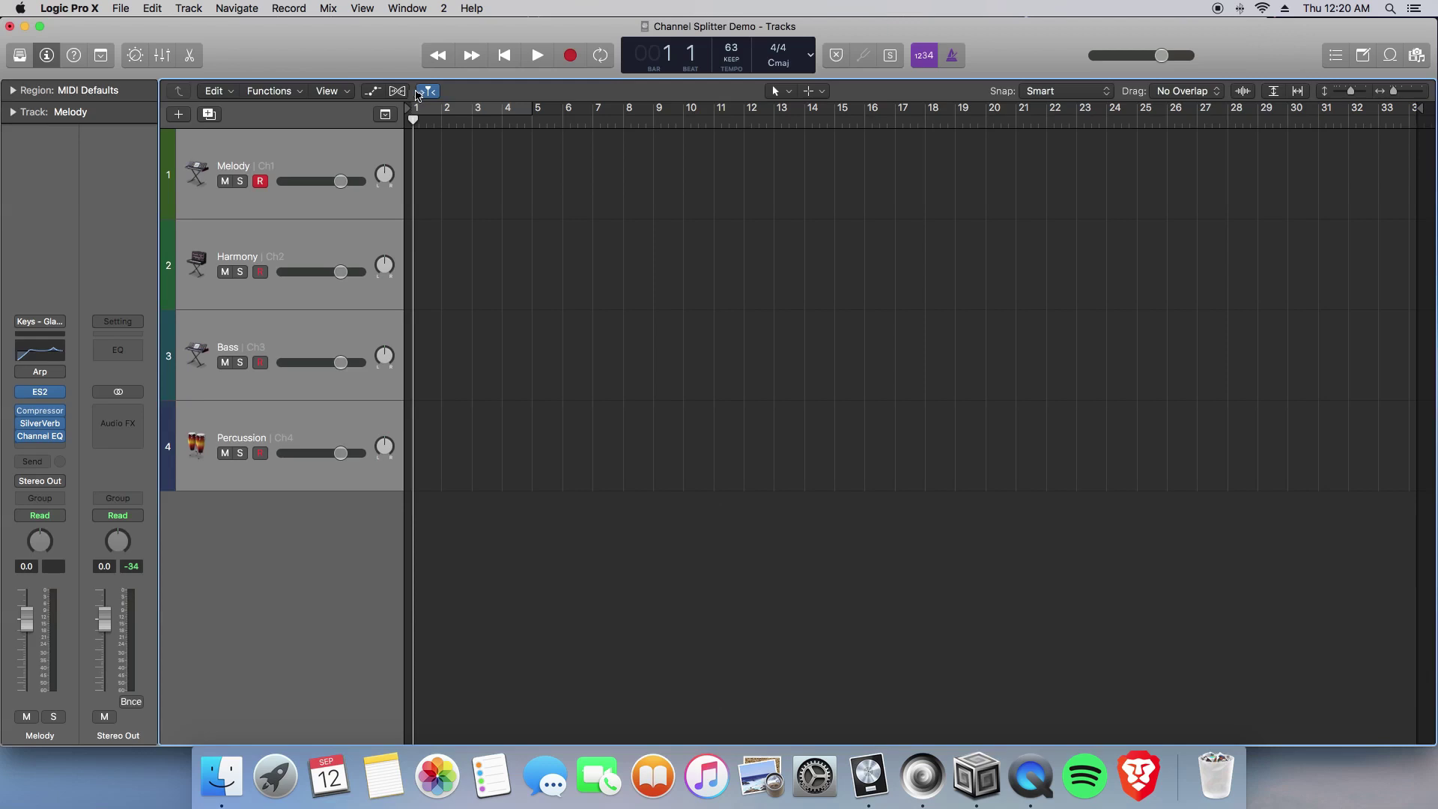
pyautogui.click(943, 783)
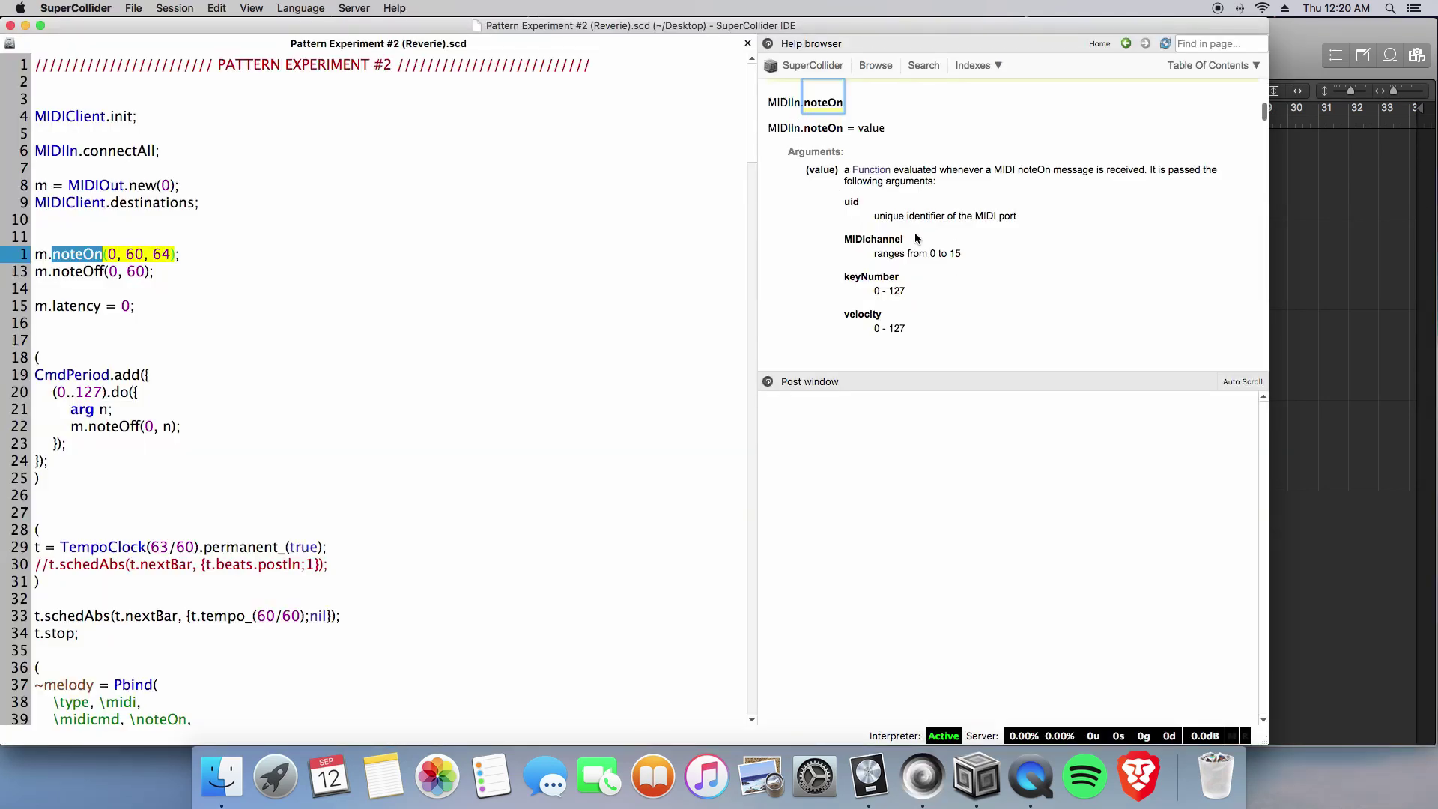
# Check noteOn's channel 0, note 60 and velocity 64 against the documented ranges 0–15 and 0–127.
pyautogui.doubleClick(870, 240)
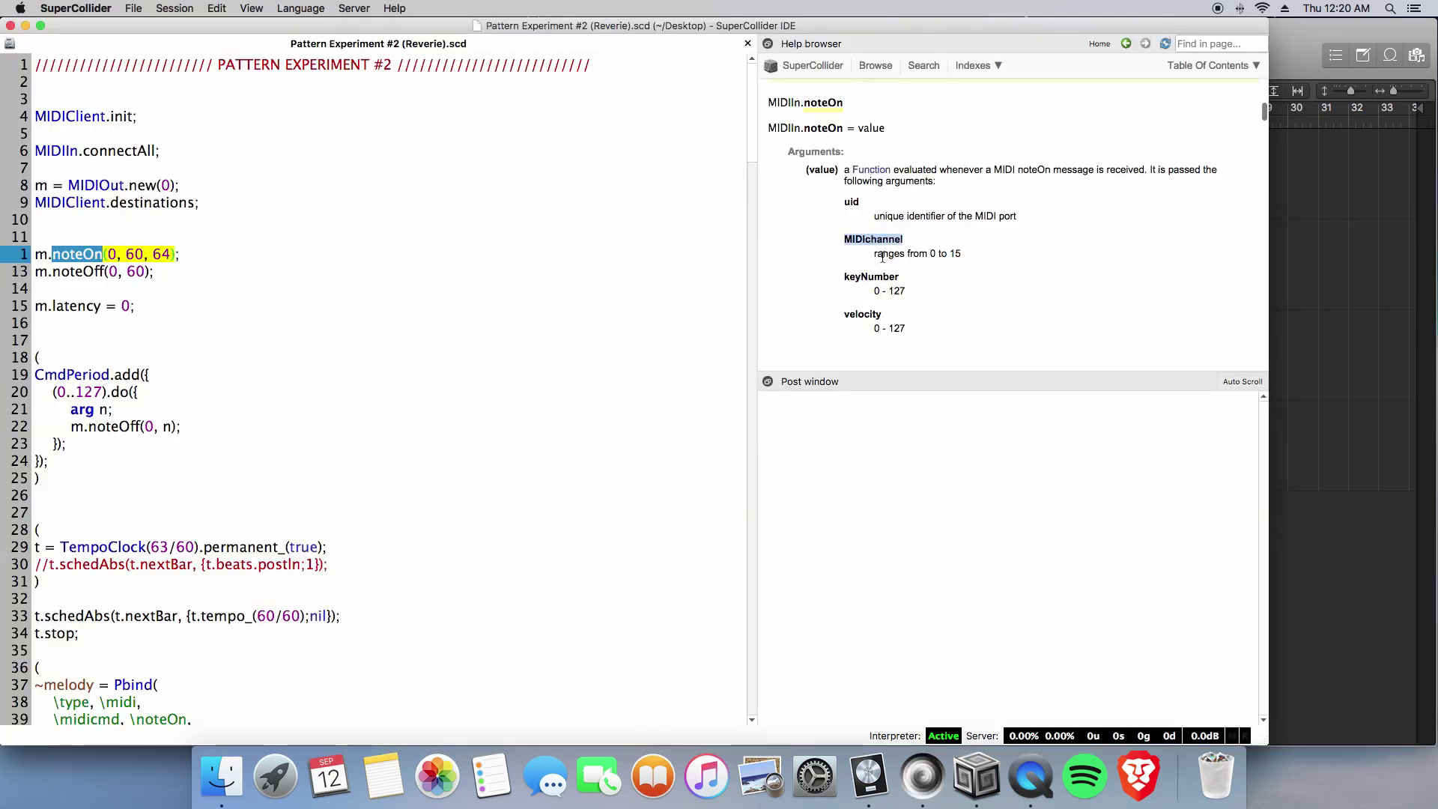
pyautogui.doubleClick(113, 254)
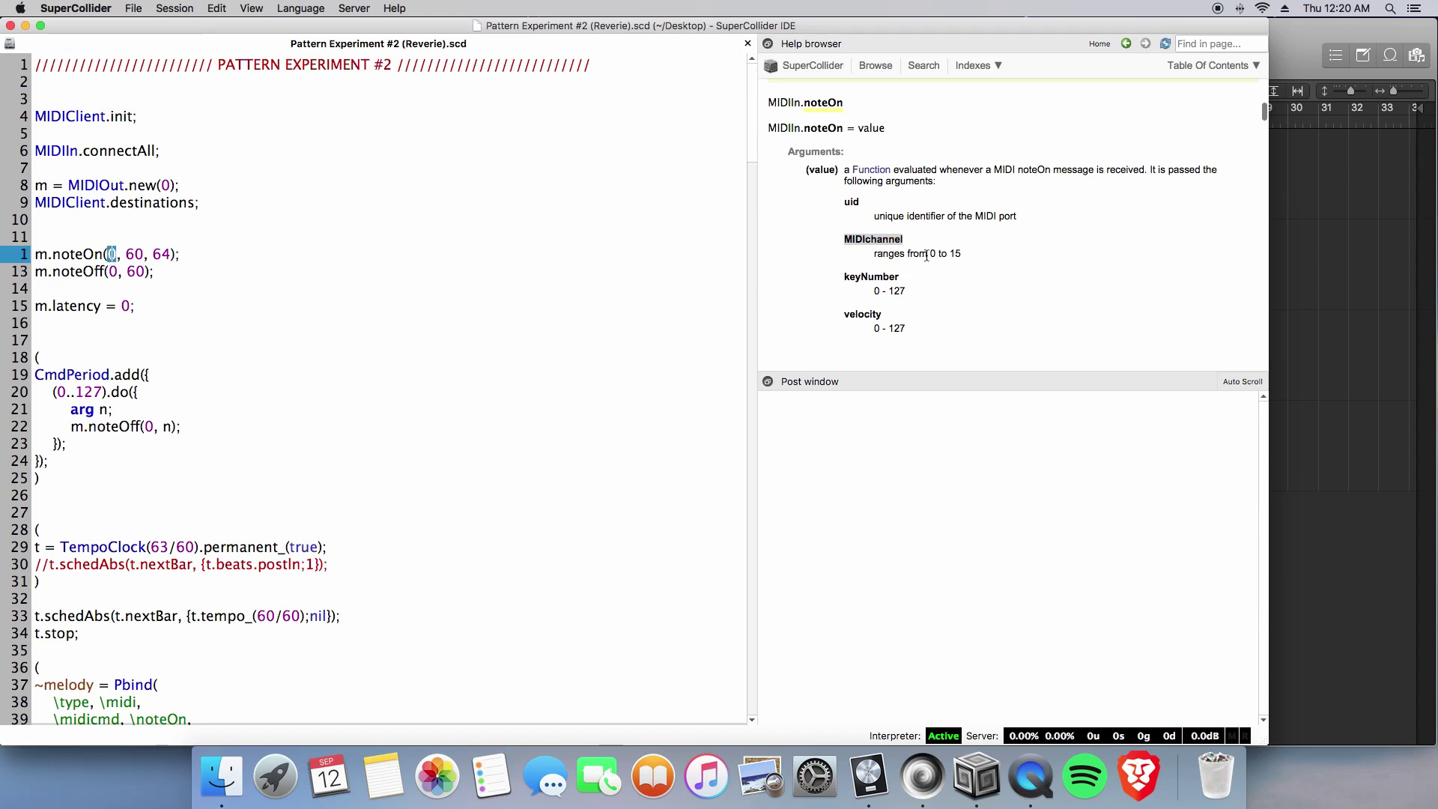
pyautogui.moveTo(935, 254); pyautogui.dragTo(966, 255)
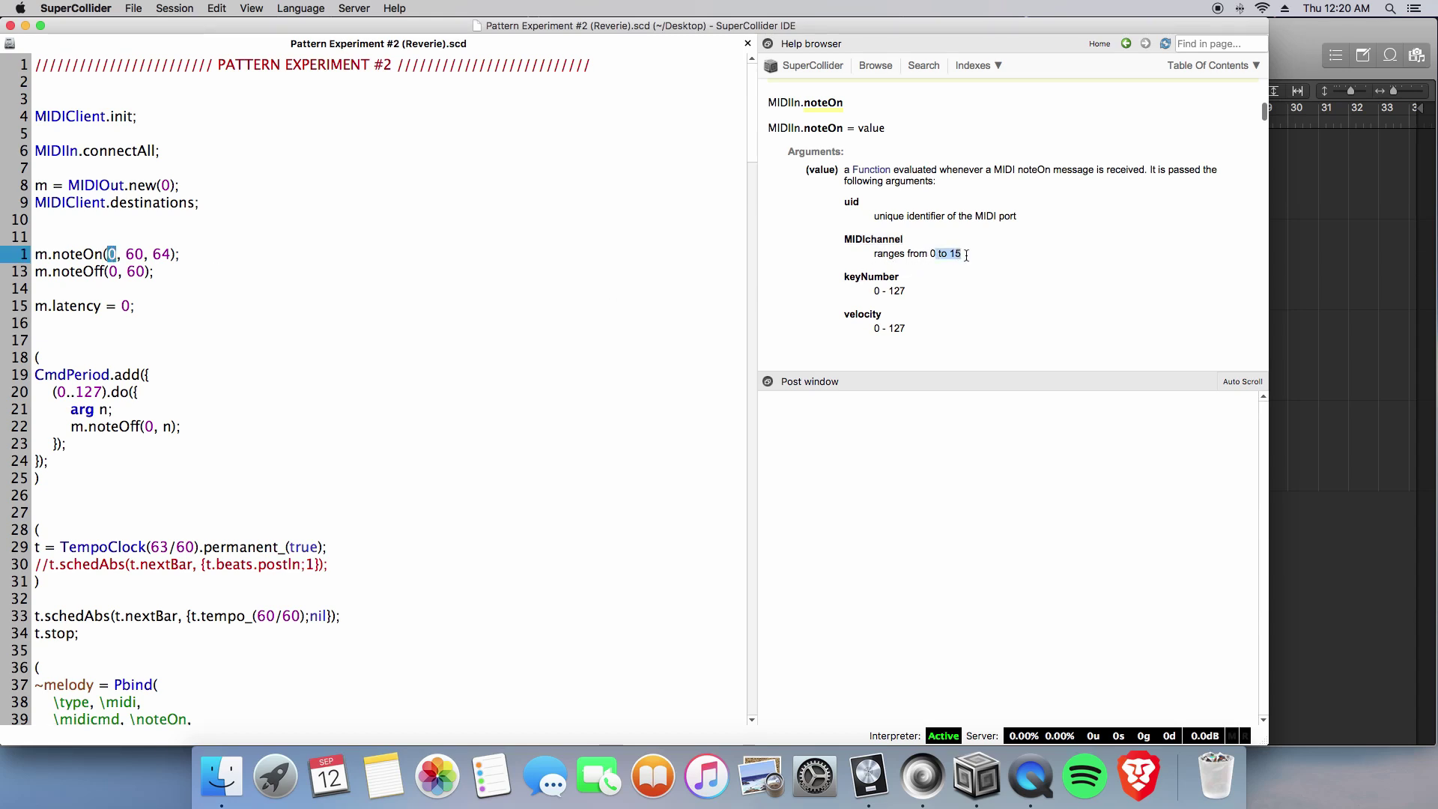
pyautogui.doubleClick(863, 277)
pyautogui.click(134, 256)
pyautogui.doubleClick(134, 256)
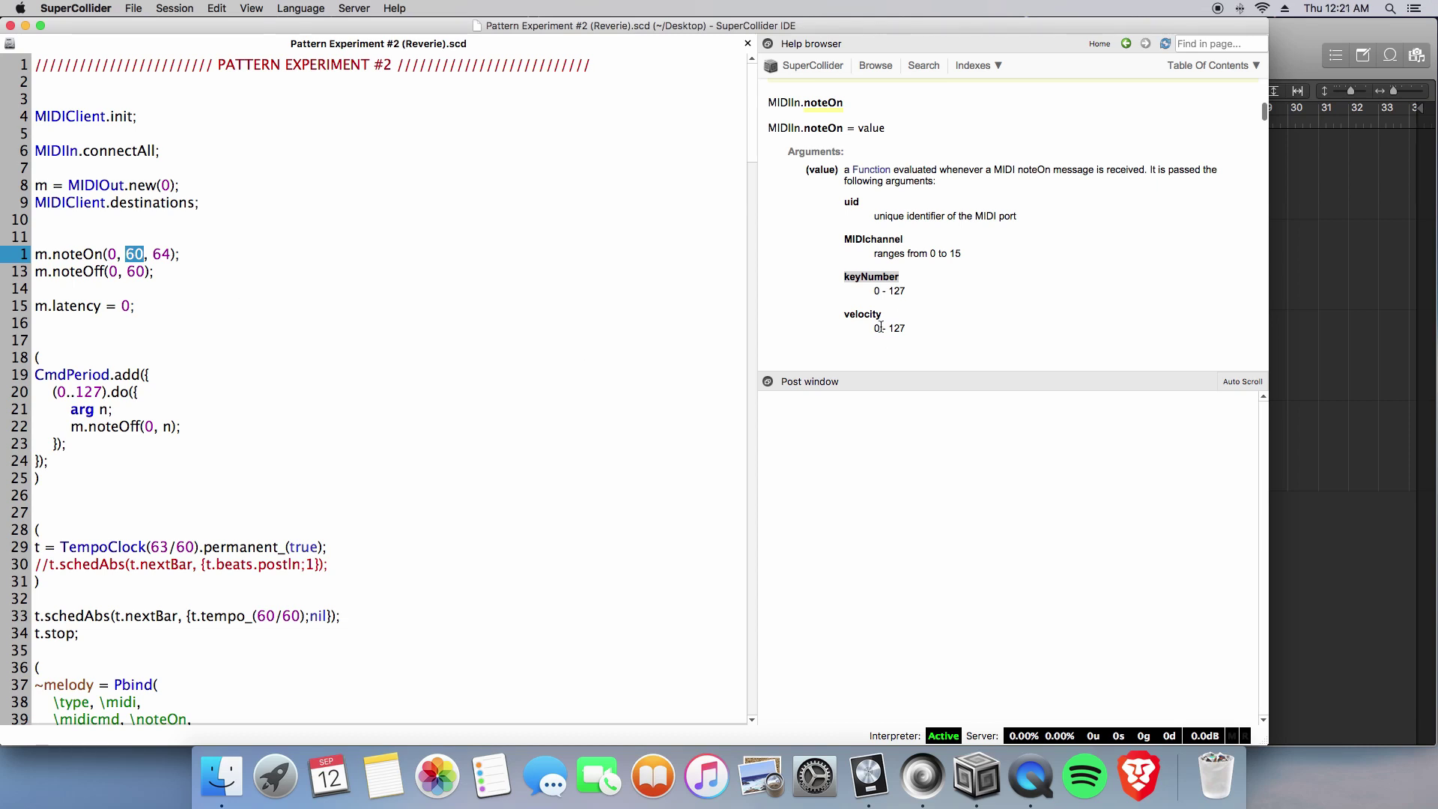
pyautogui.moveTo(871, 328); pyautogui.dragTo(905, 328)
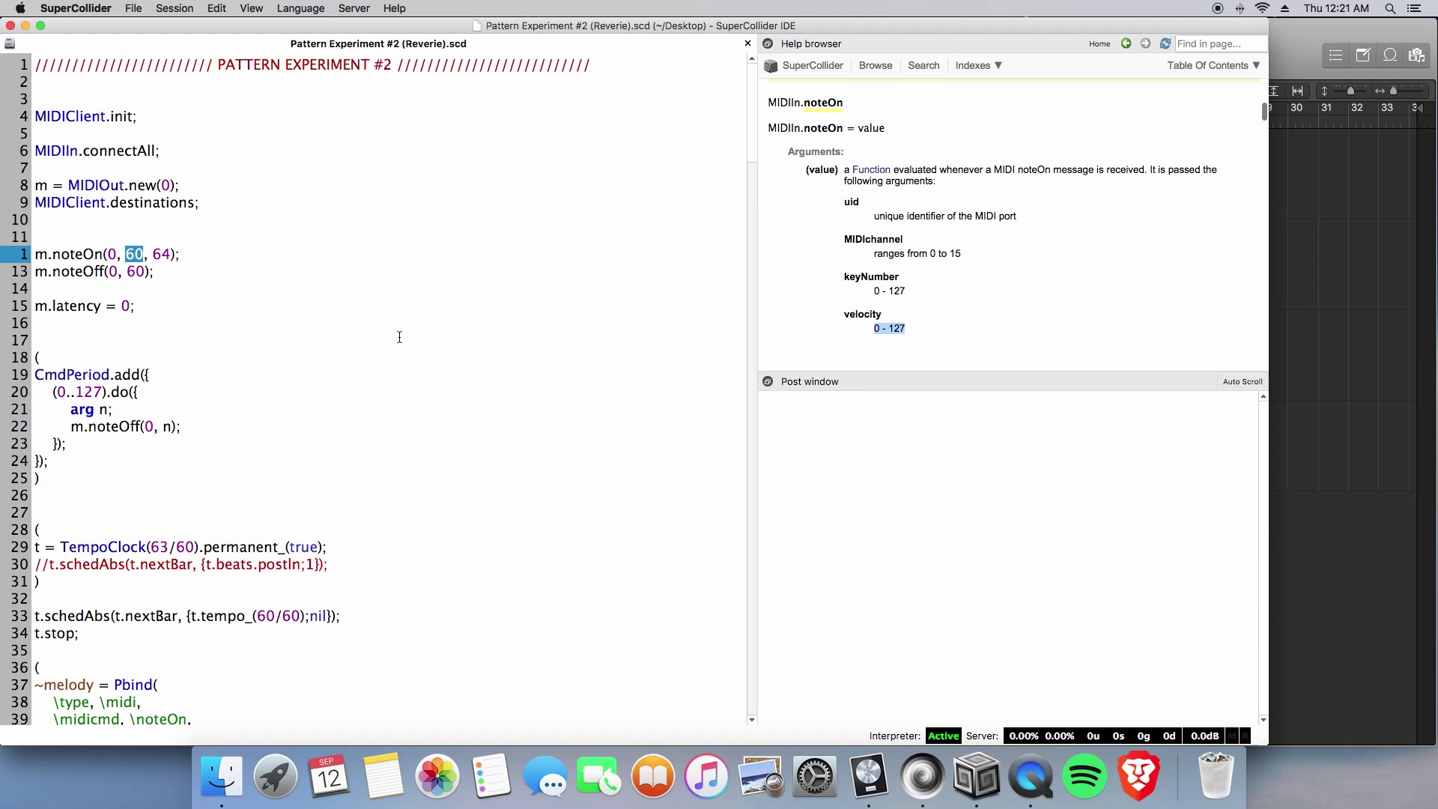
pyautogui.doubleClick(162, 255)
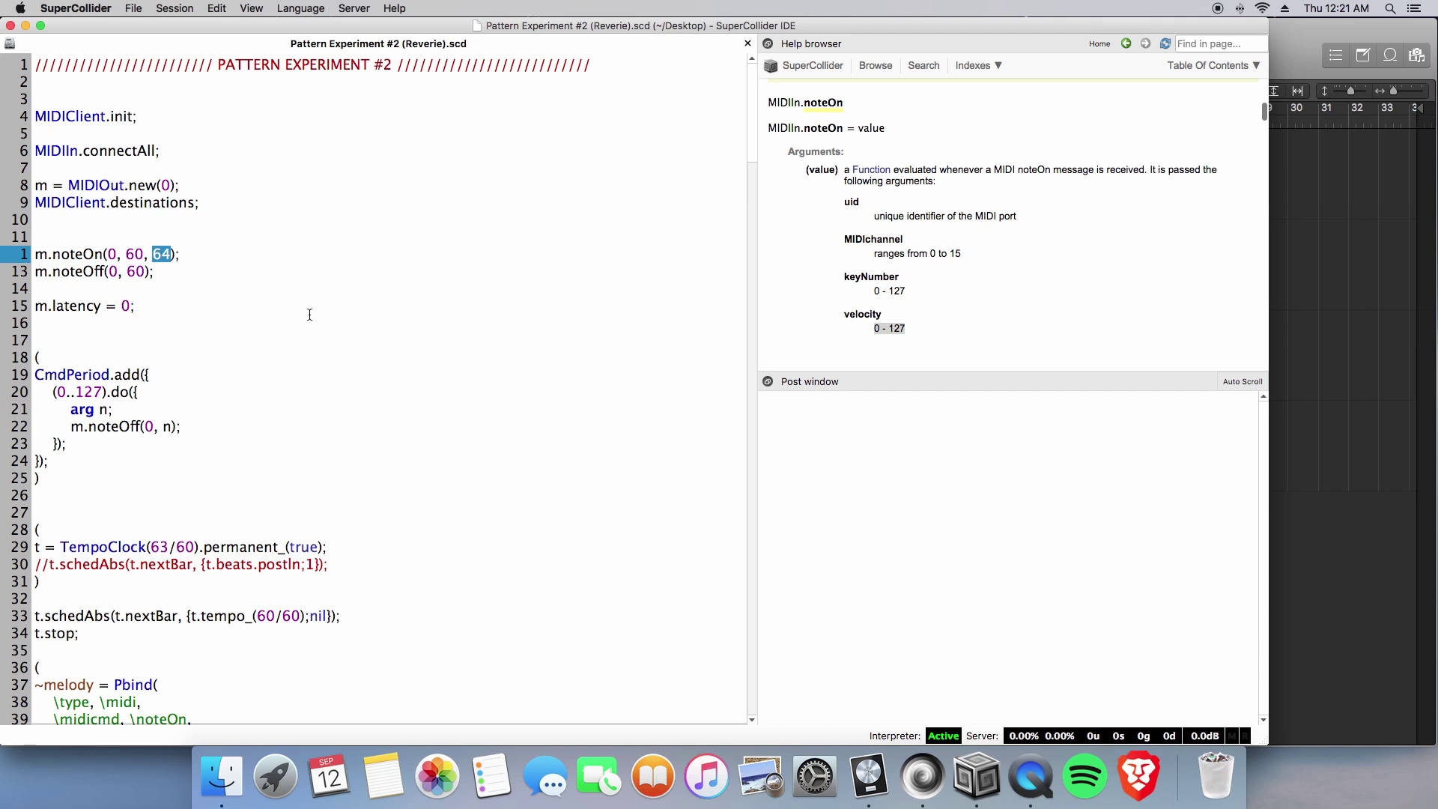
pyautogui.click(207, 259)
# Return the Help browser to its home page and shrink the help pane.
pyautogui.click(1125, 43)
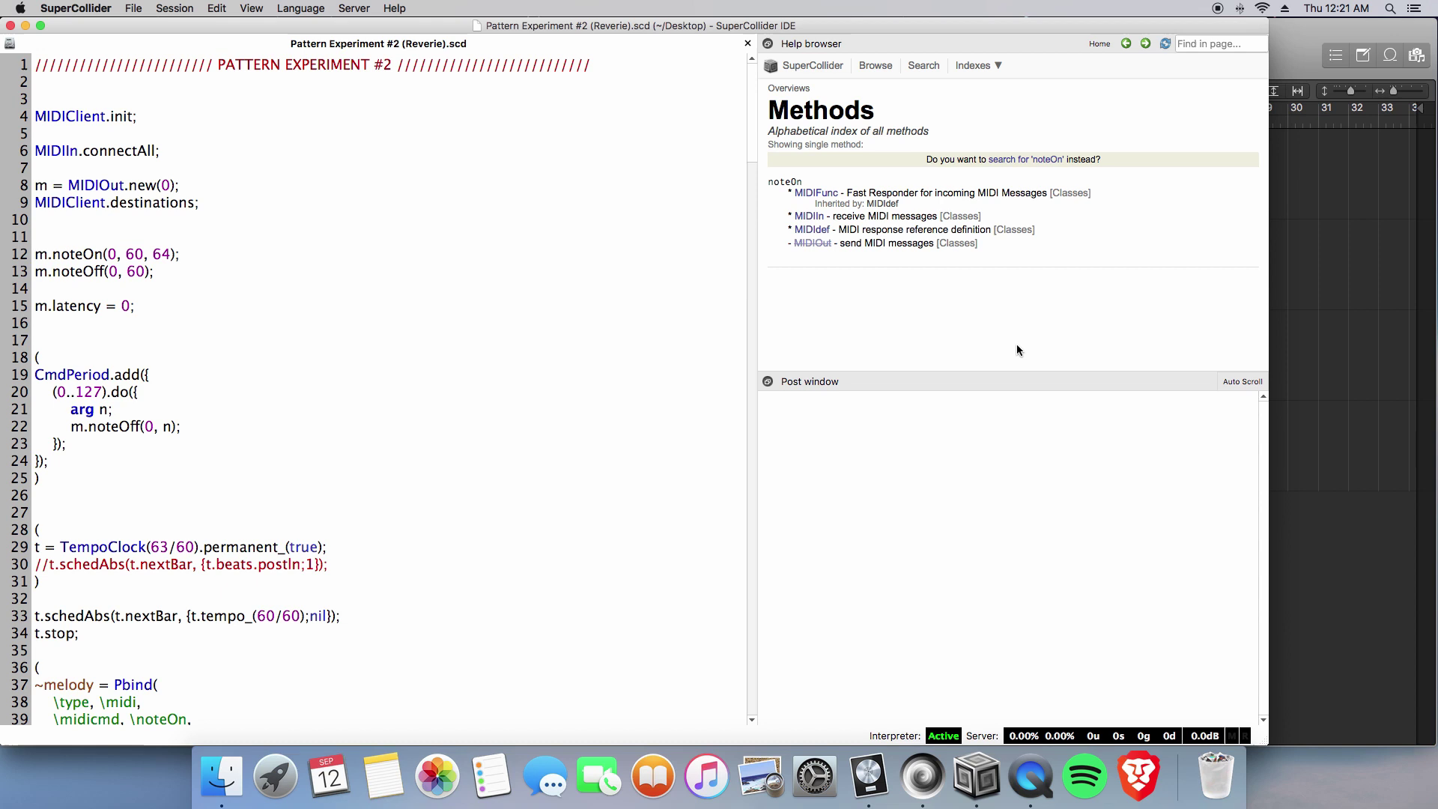
pyautogui.click(1124, 45)
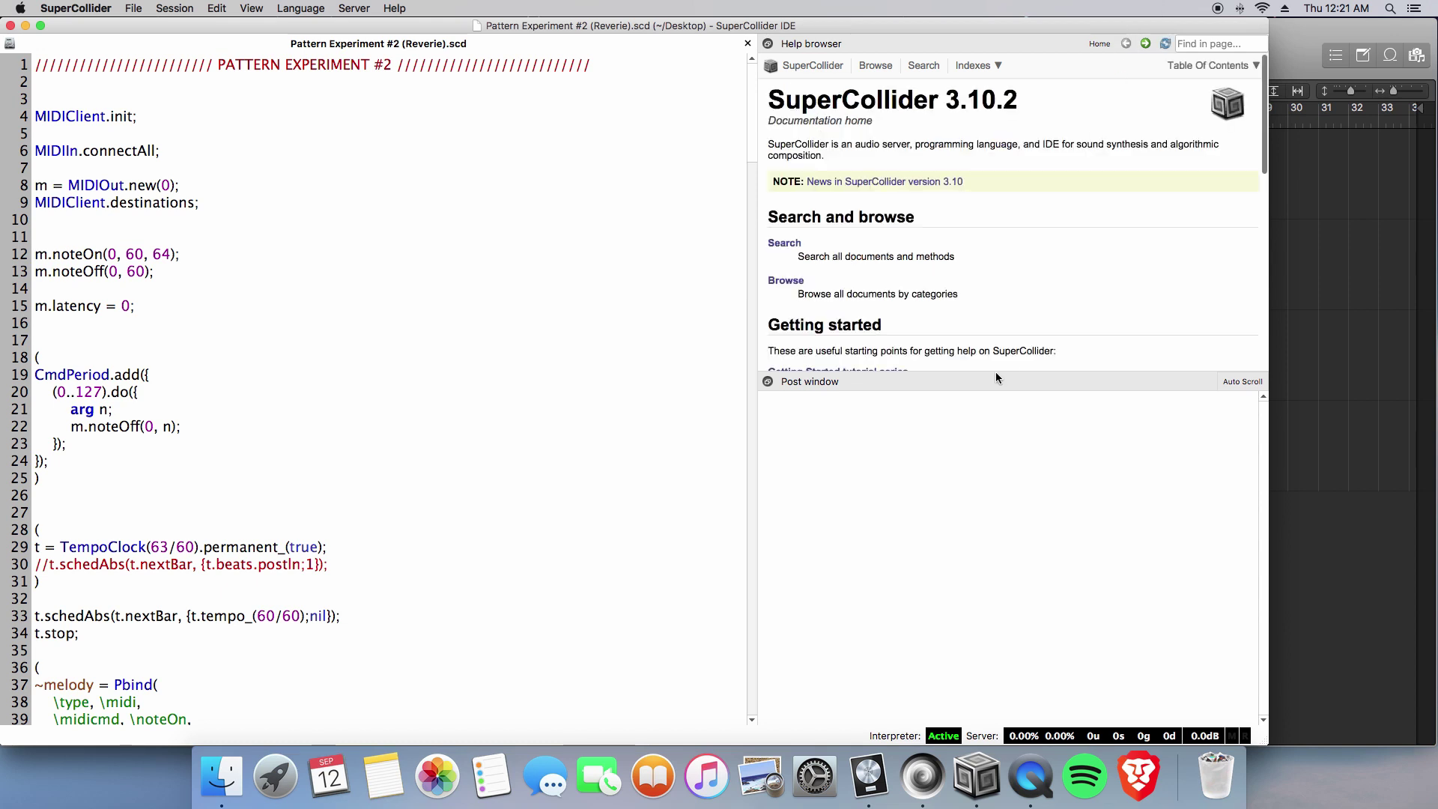
pyautogui.moveTo(995, 371); pyautogui.dragTo(980, 177)
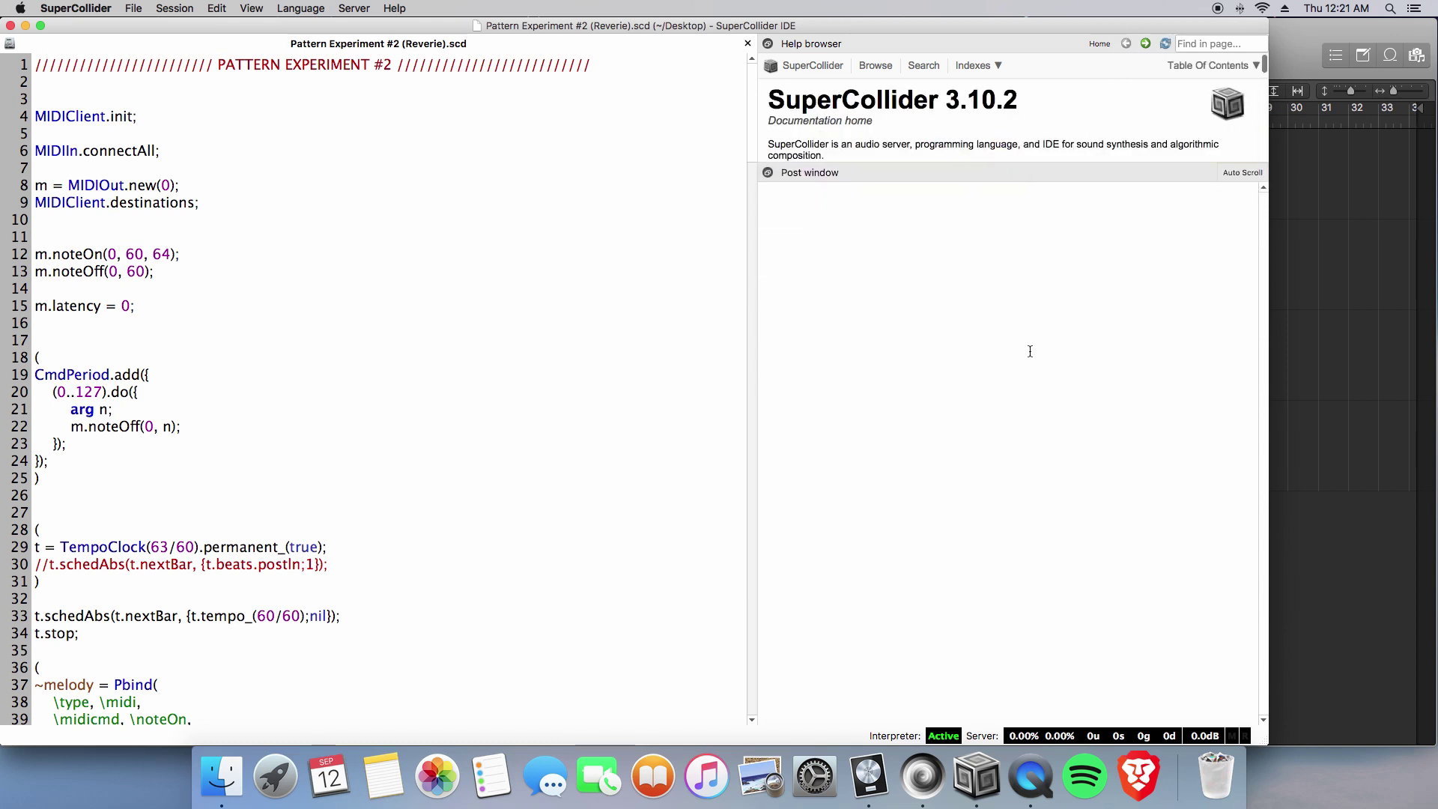
pyautogui.press('super+Tab')
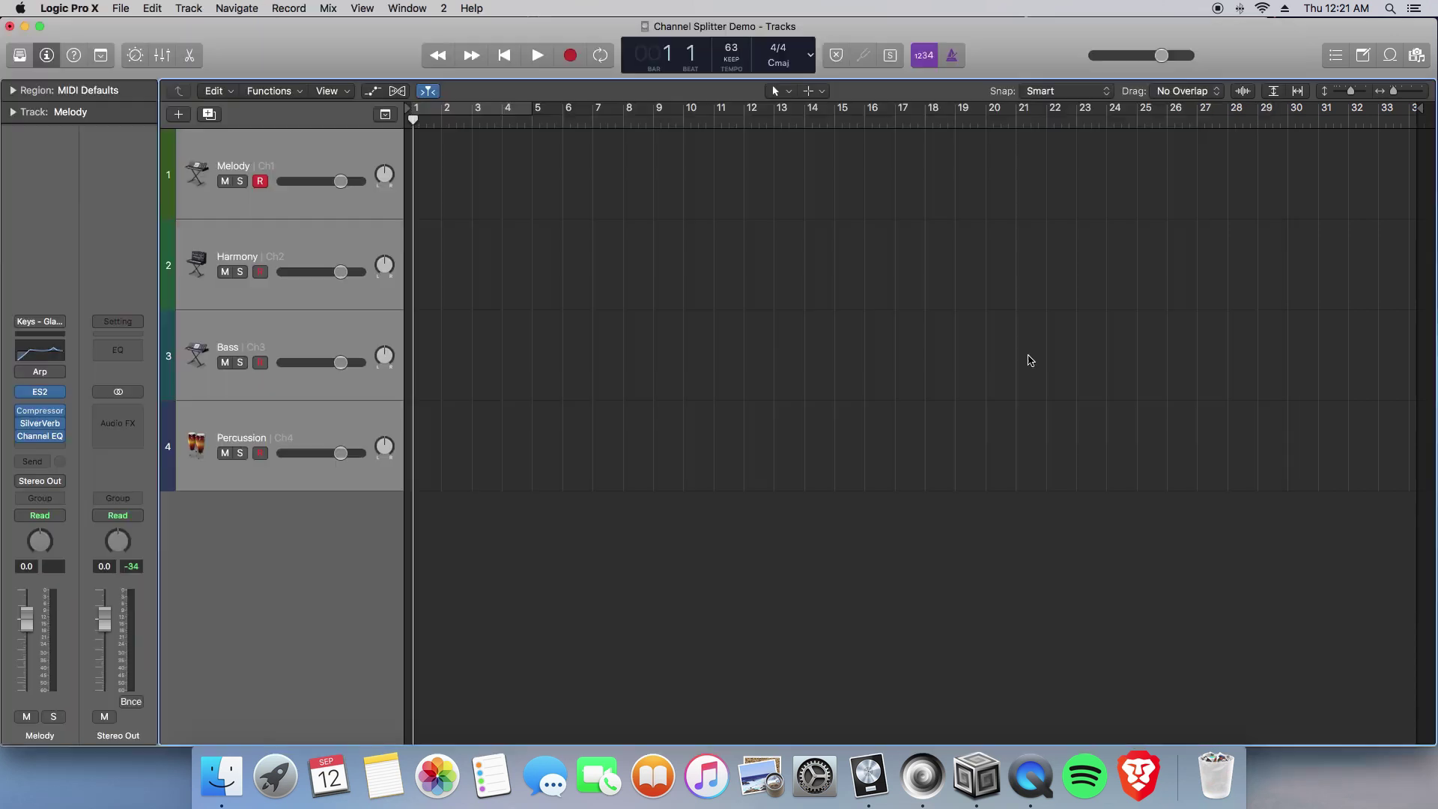
# Select only the Melody track, then send a test note-on and note-off from lines 12–13.
pyautogui.click(303, 141)
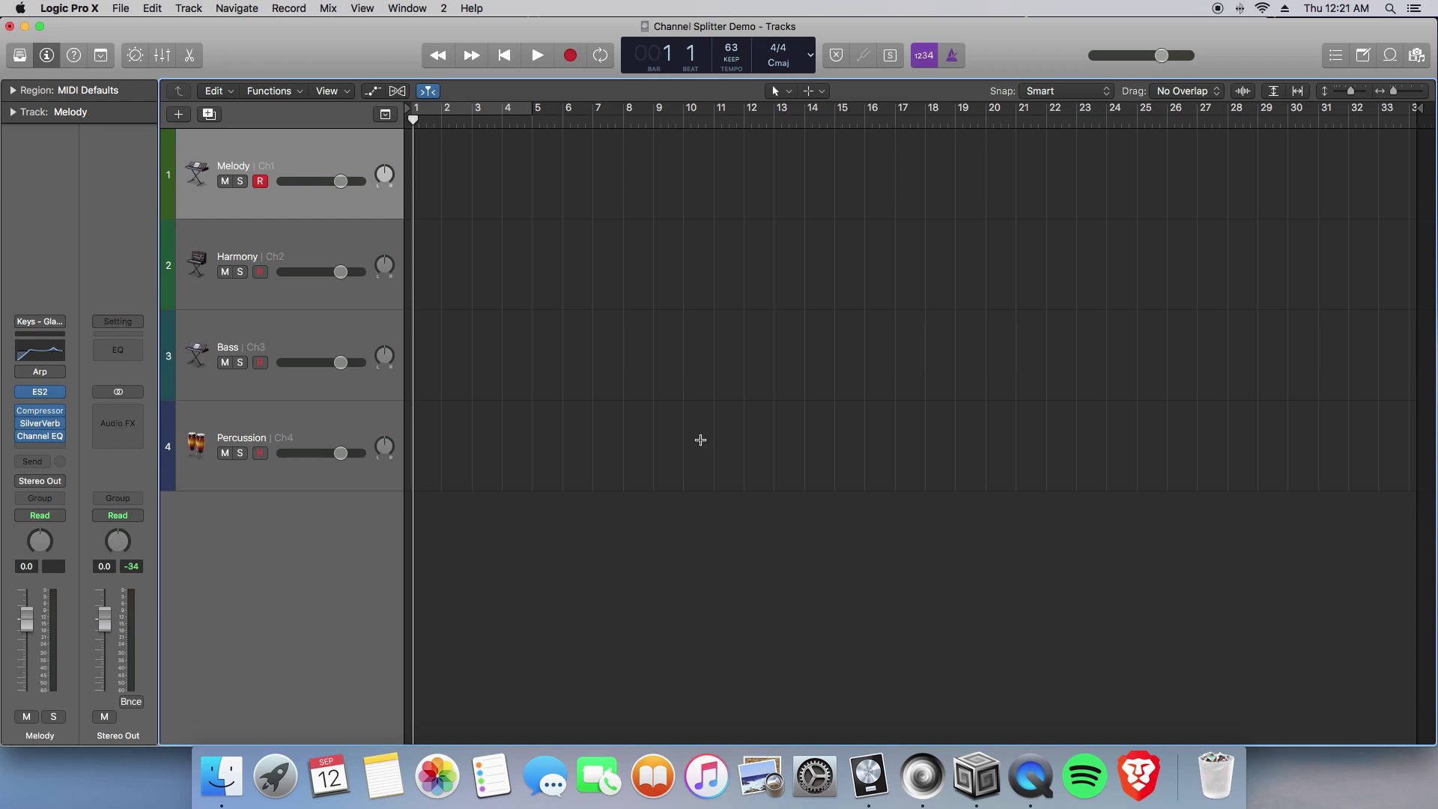
pyautogui.press('super+Tab')
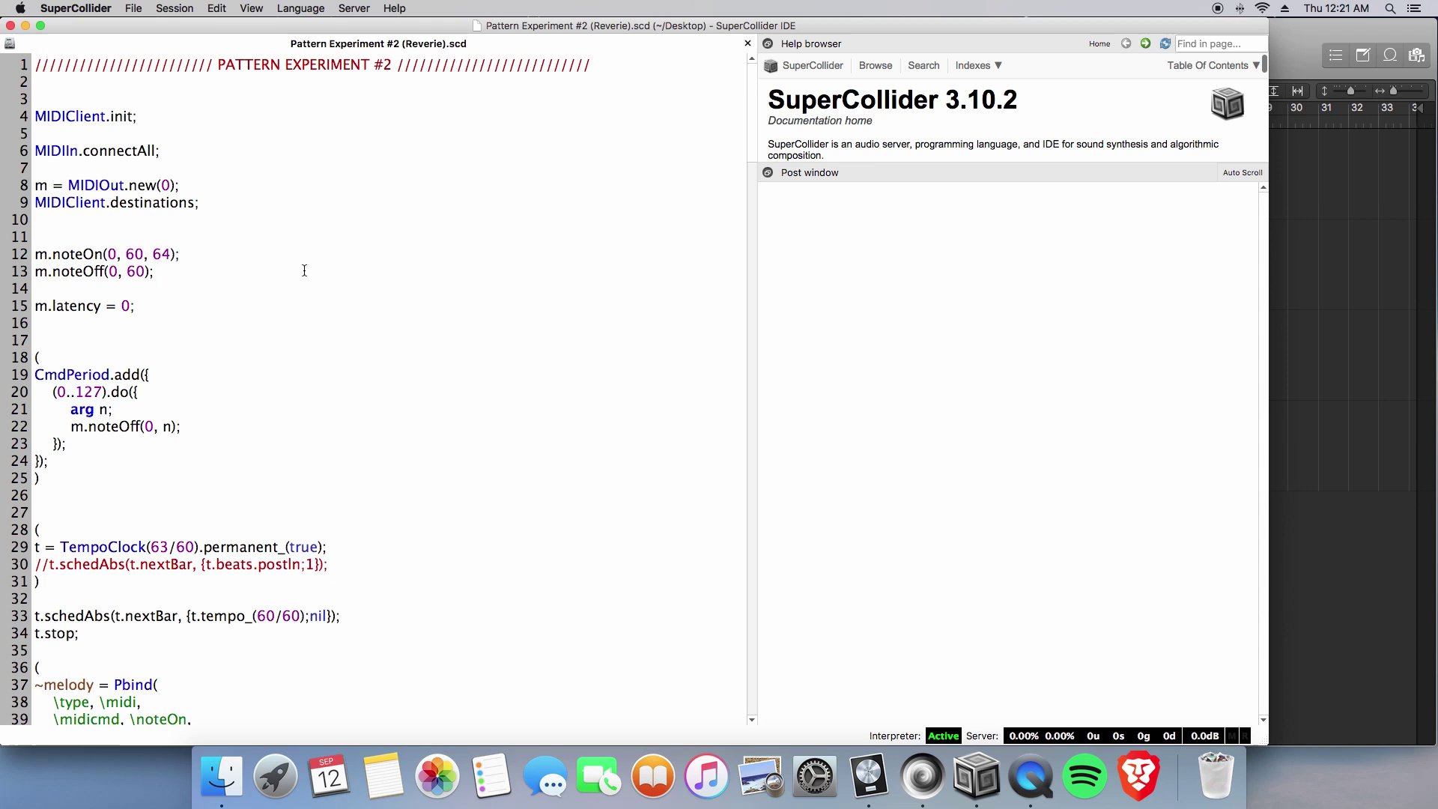
pyautogui.click(191, 256)
pyautogui.hotkey('shift', 'Return')
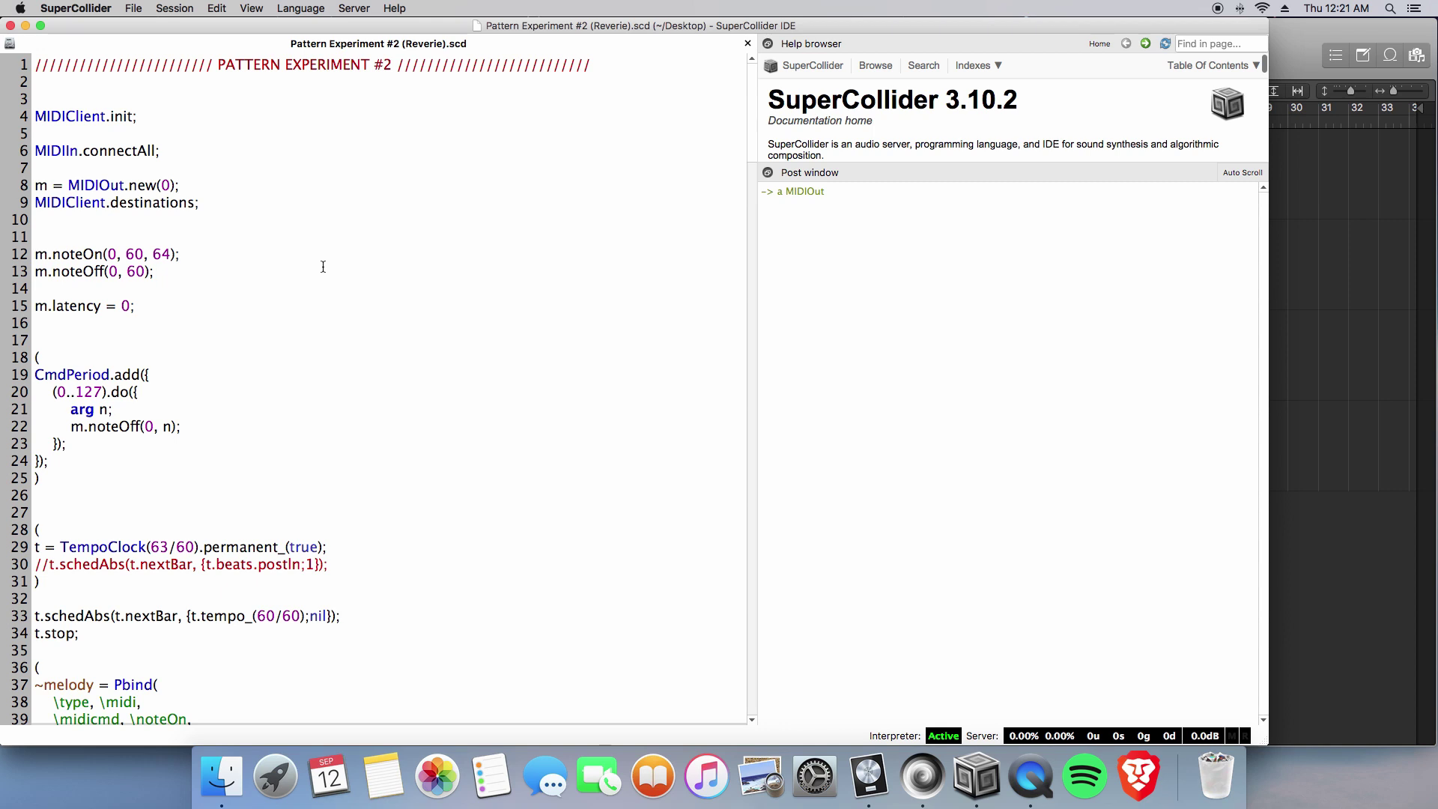
pyautogui.hotkey('shift', 'Return')
# Disarm the Bass and Percussion tracks in Logic, leaving Melody armed.
pyautogui.press('super+Tab')
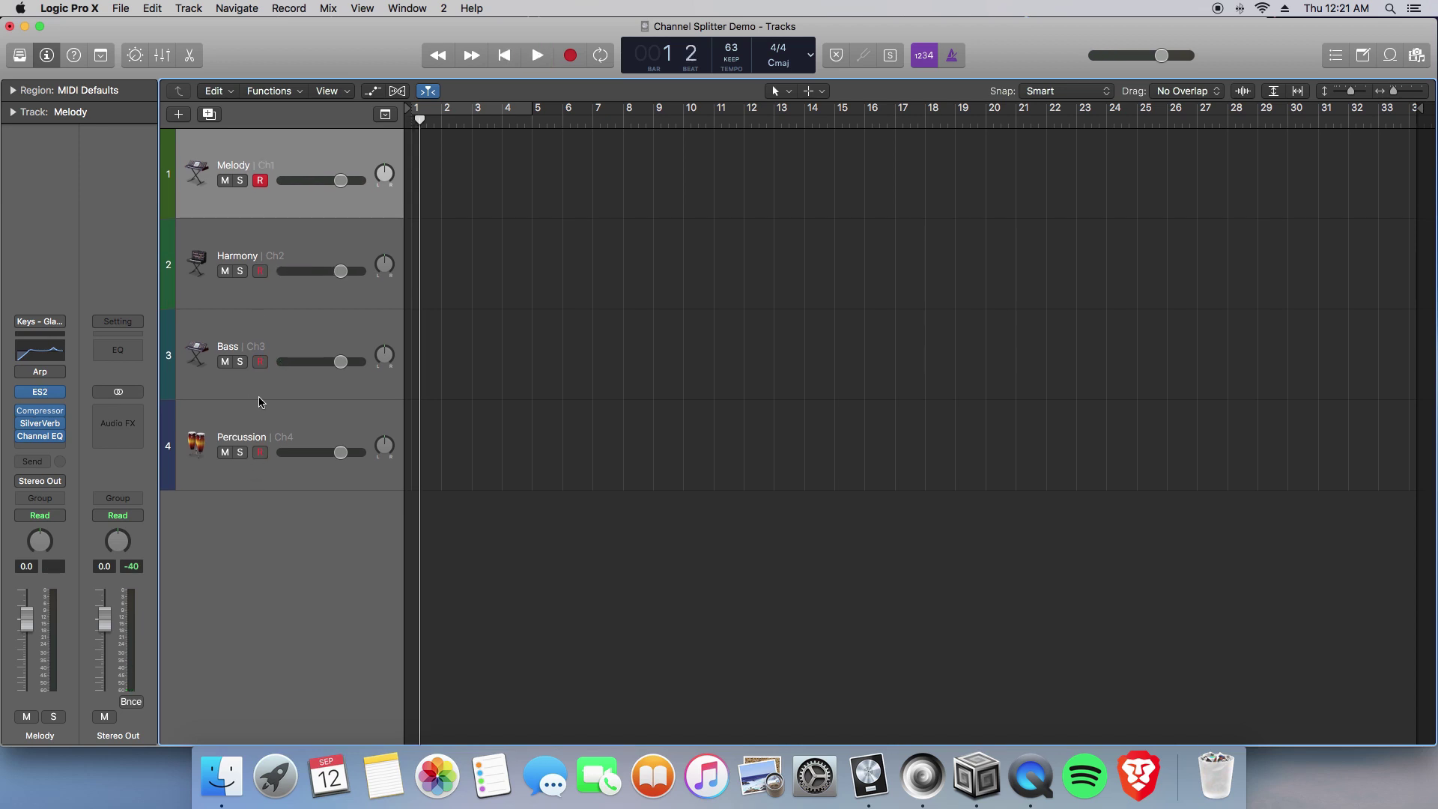
pyautogui.click(264, 363)
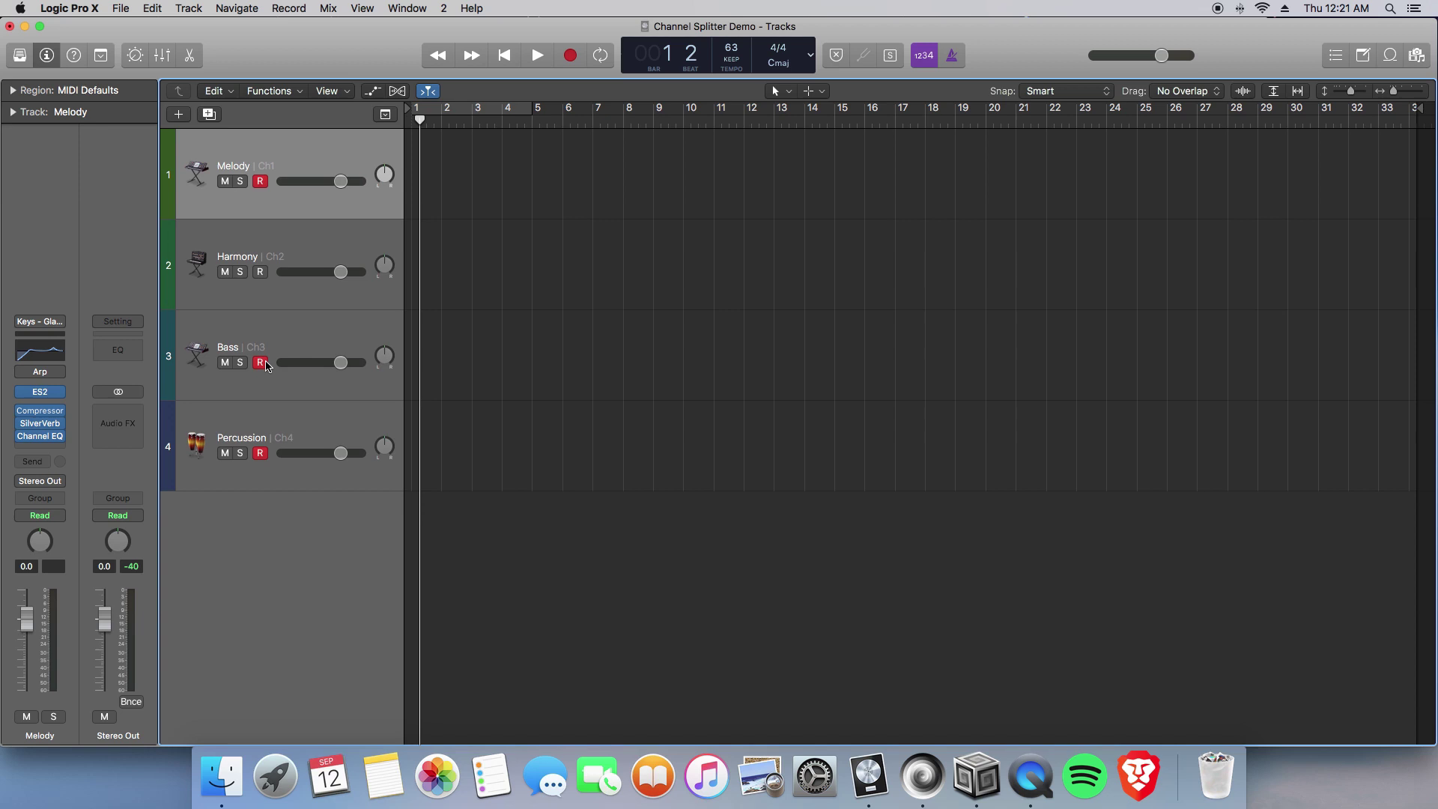
pyautogui.click(262, 363)
# Resend the channel-0 test note-on and note-off, then send a note-on on channel 1.
pyautogui.press('super+Tab')
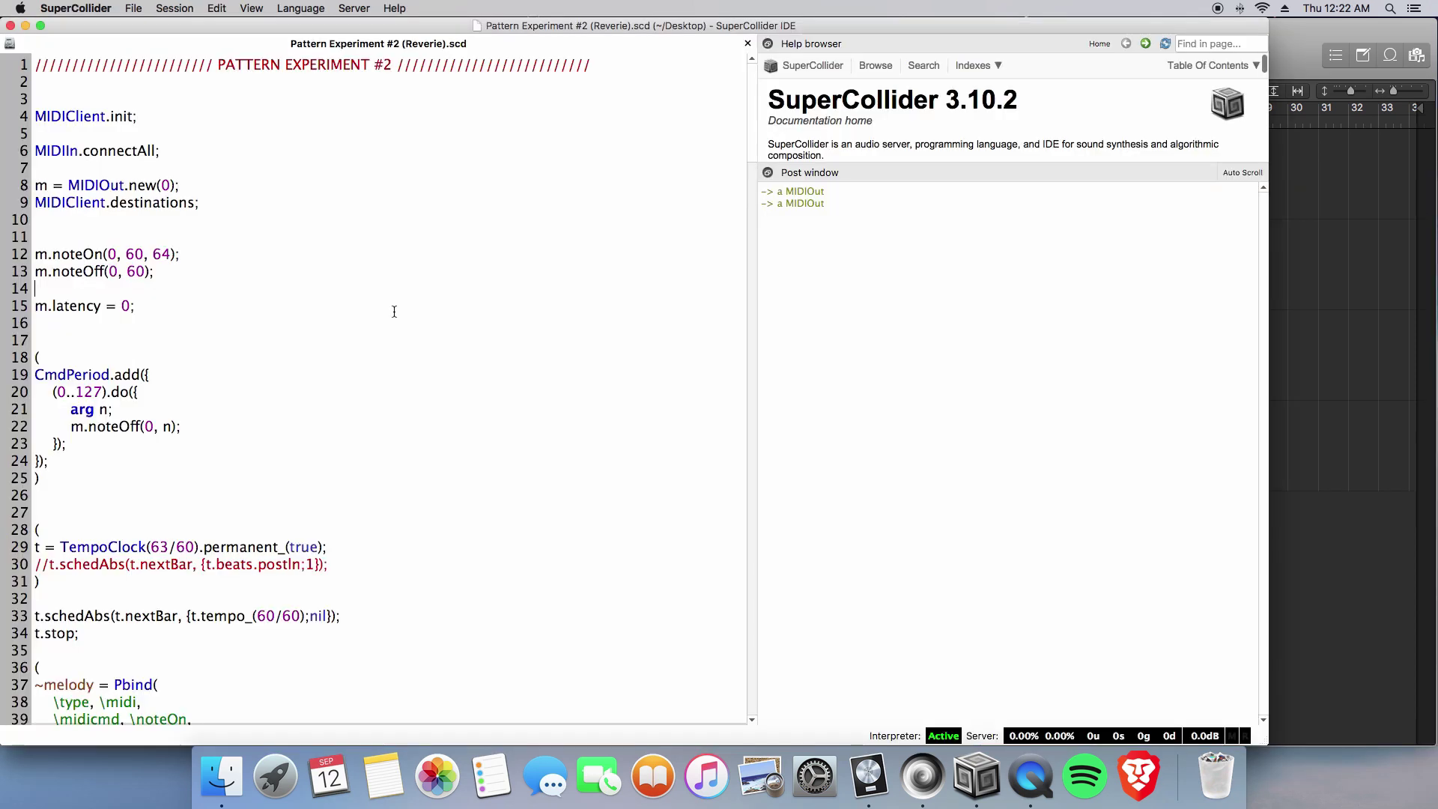
pyautogui.click(214, 253)
pyautogui.hotkey('shift', 'Return')
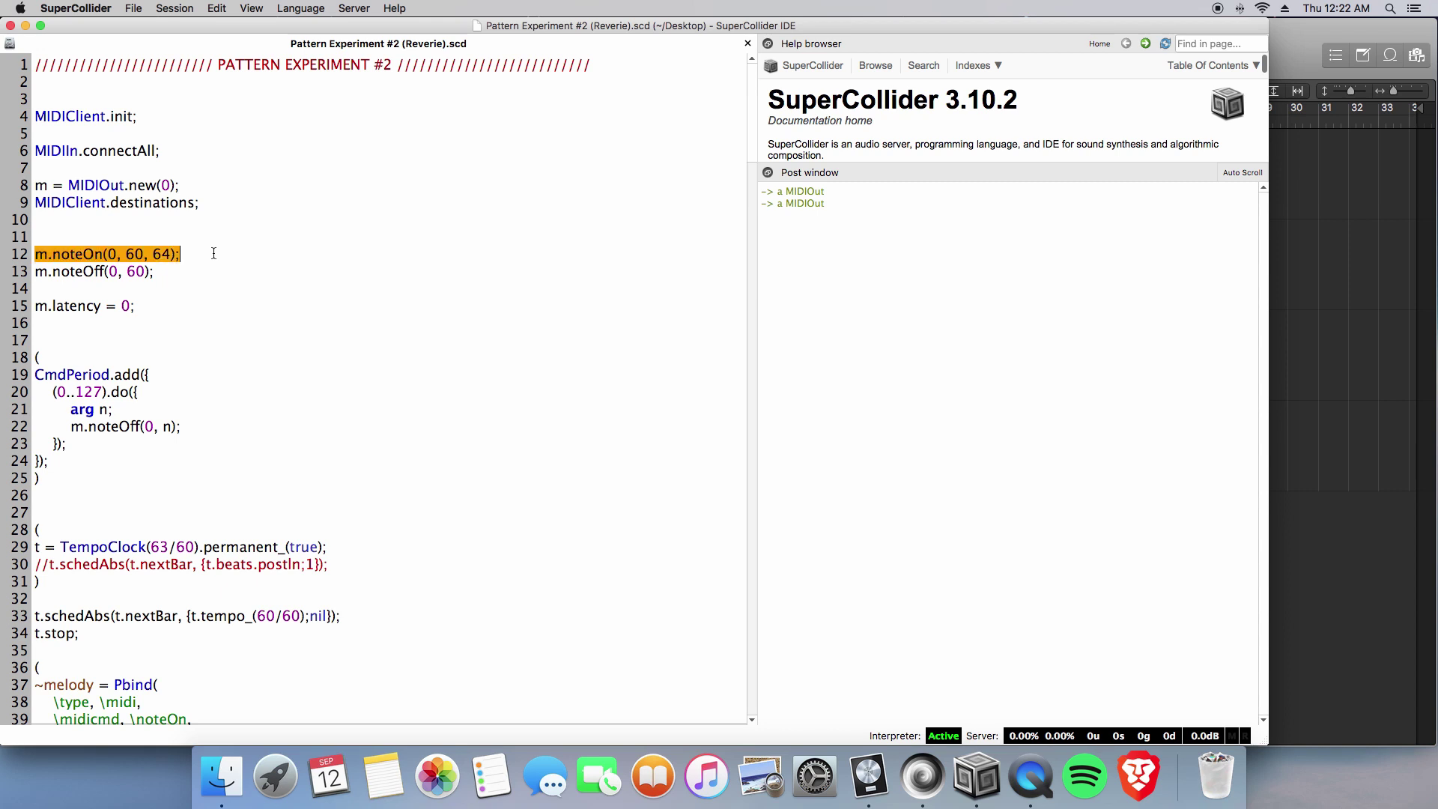
pyautogui.press('Down')
pyautogui.hotkey('shift', 'Return')
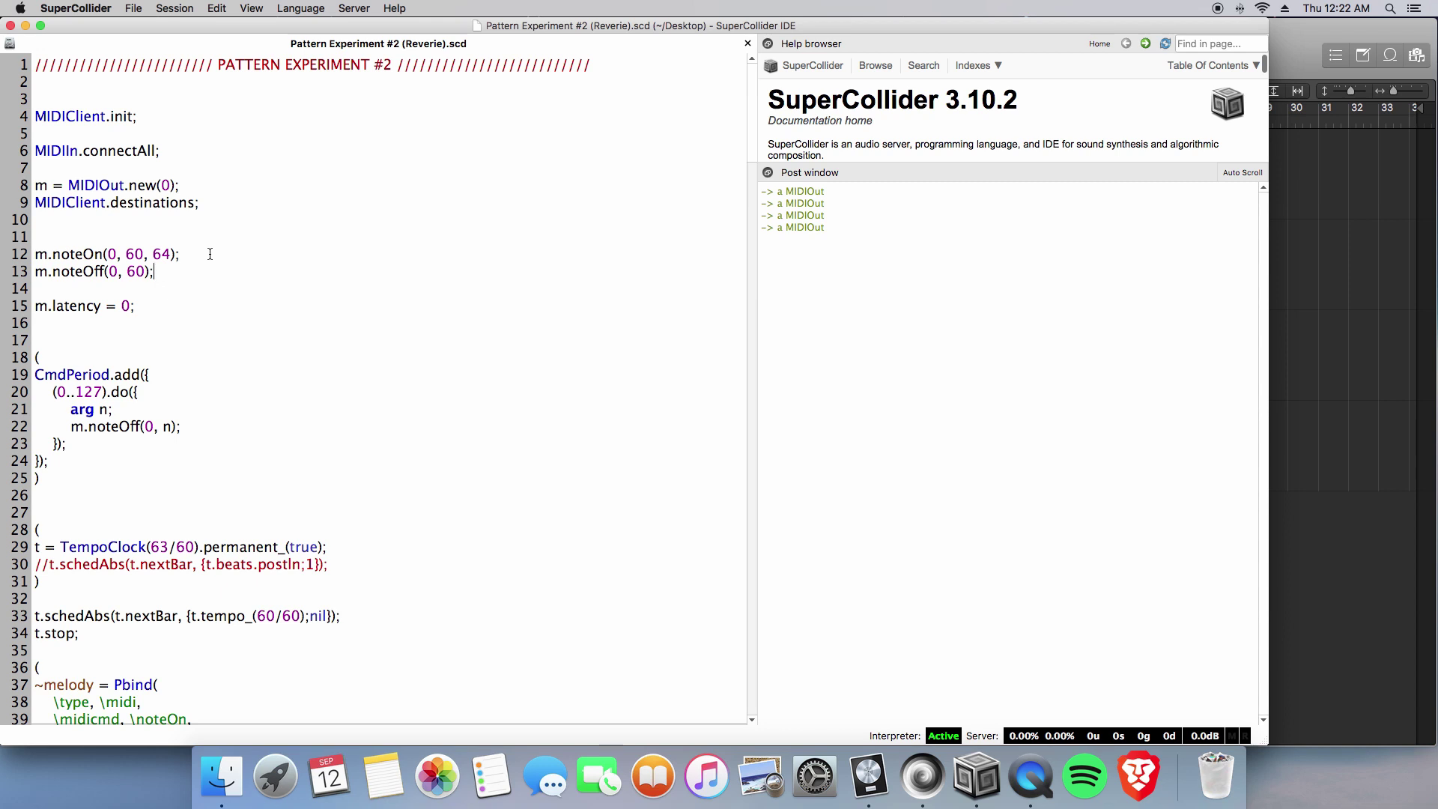
pyautogui.doubleClick(111, 254)
pyautogui.write('1')
pyautogui.hotkey('shift', 'Return')
# Send test notes on channels 2 and 3, then set the channel argument back to 0.
pyautogui.hotkey('shift', 'Return')
pyautogui.press('Up')
pyautogui.press('BackSpace')
pyautogui.write('2')
pyautogui.hotkey('shift', 'Return')
pyautogui.press('Down')
pyautogui.hotkey('shift', 'Return')
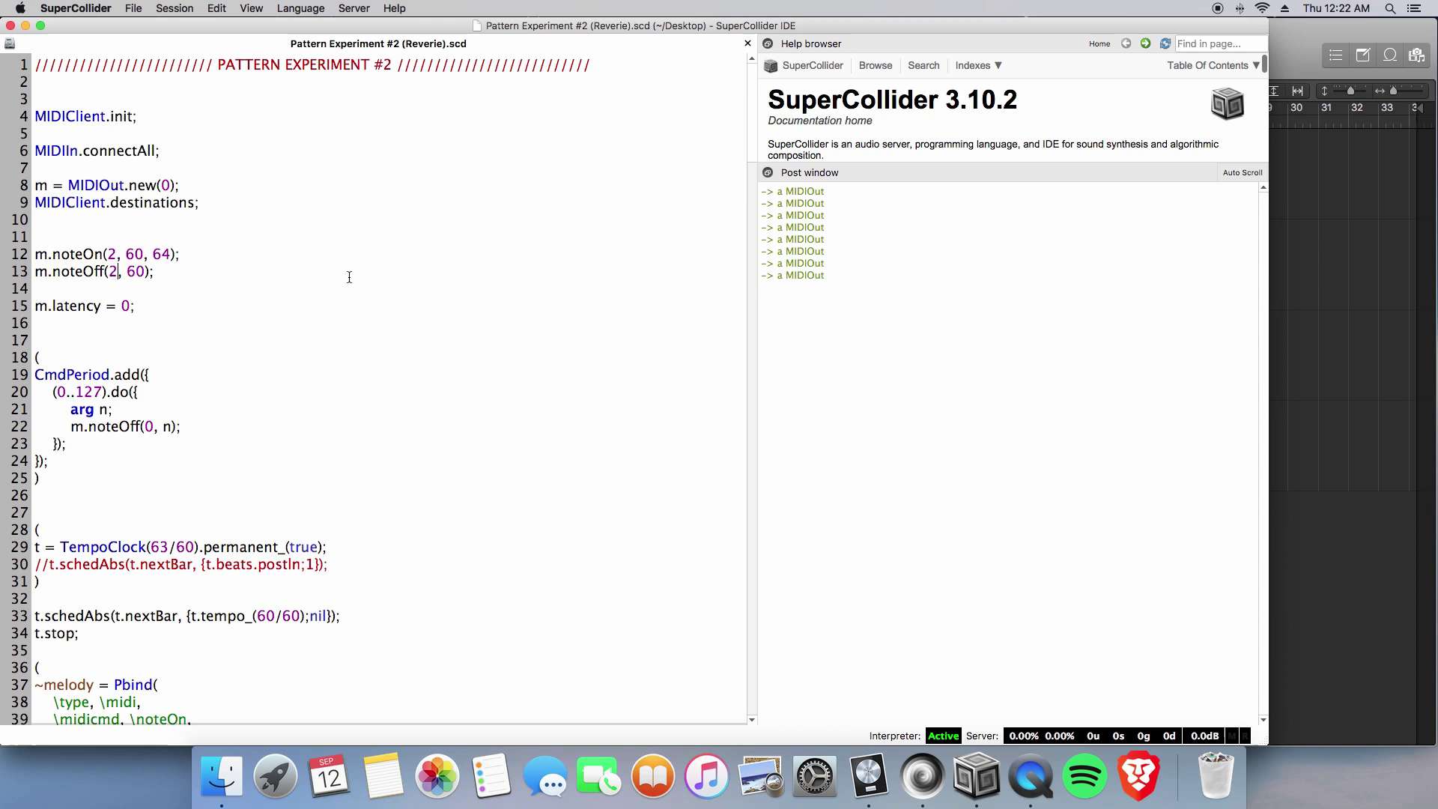
pyautogui.press('BackSpace')
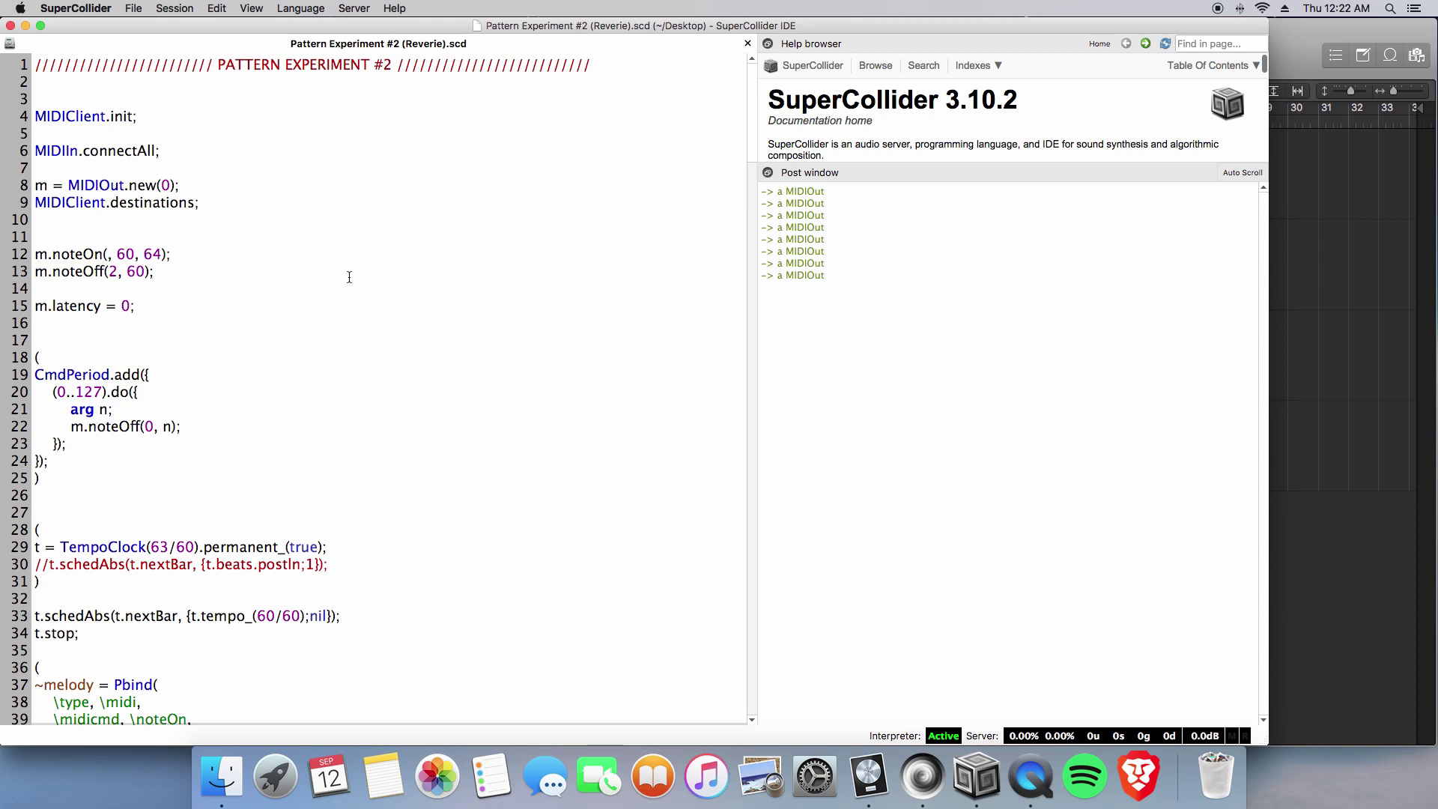
pyautogui.write('3')
pyautogui.hotkey('shift', 'Return')
pyautogui.hotkey('shift', 'Return')
pyautogui.press('Up')
pyautogui.press('Up')
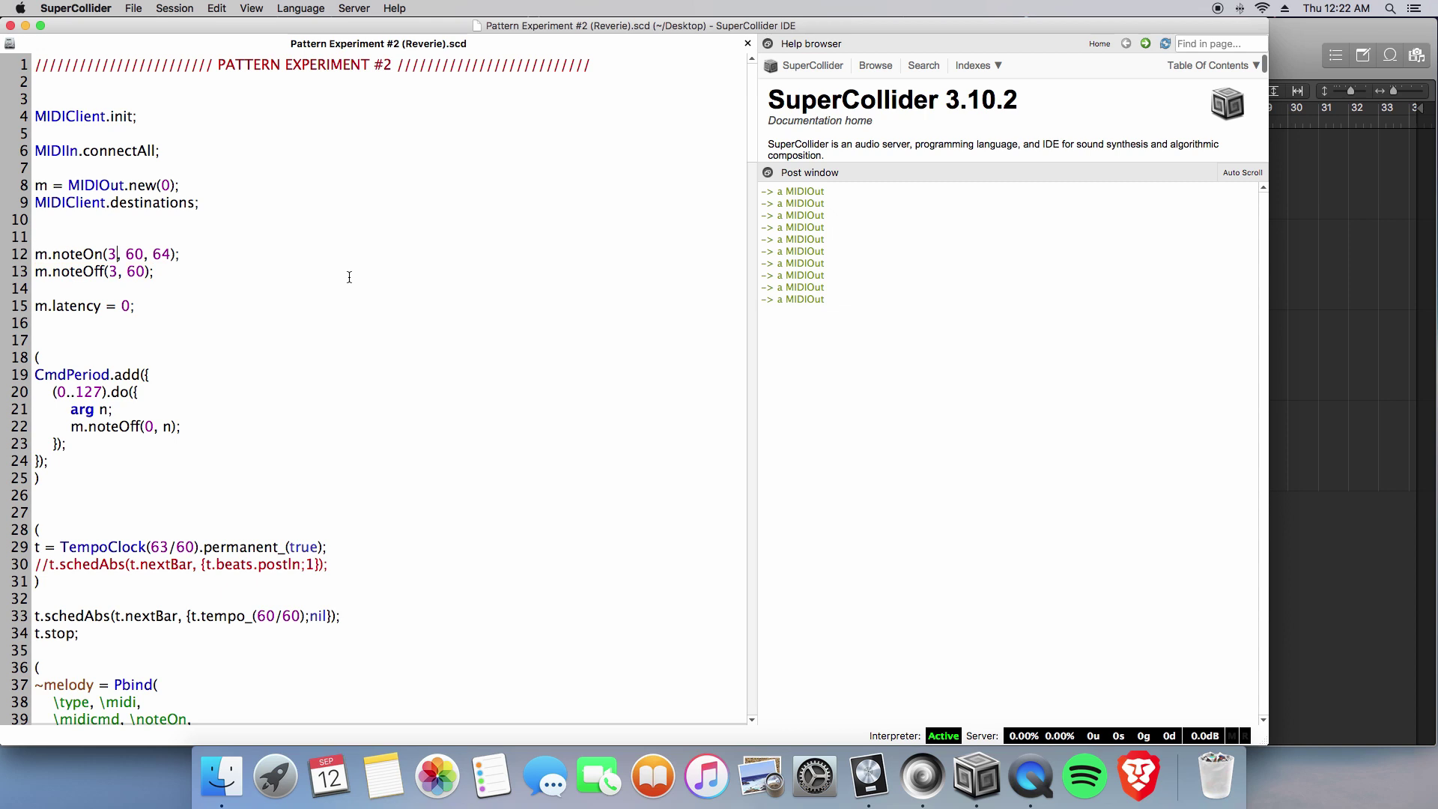
pyautogui.press('BackSpace')
pyautogui.write('0/6')
pyautogui.write('0')
# Add an IAC Driver Bus 1 Physical Input, cable its Sum outlet into the Channel Splitter, and close the Environment.
pyautogui.press('super+Tab')
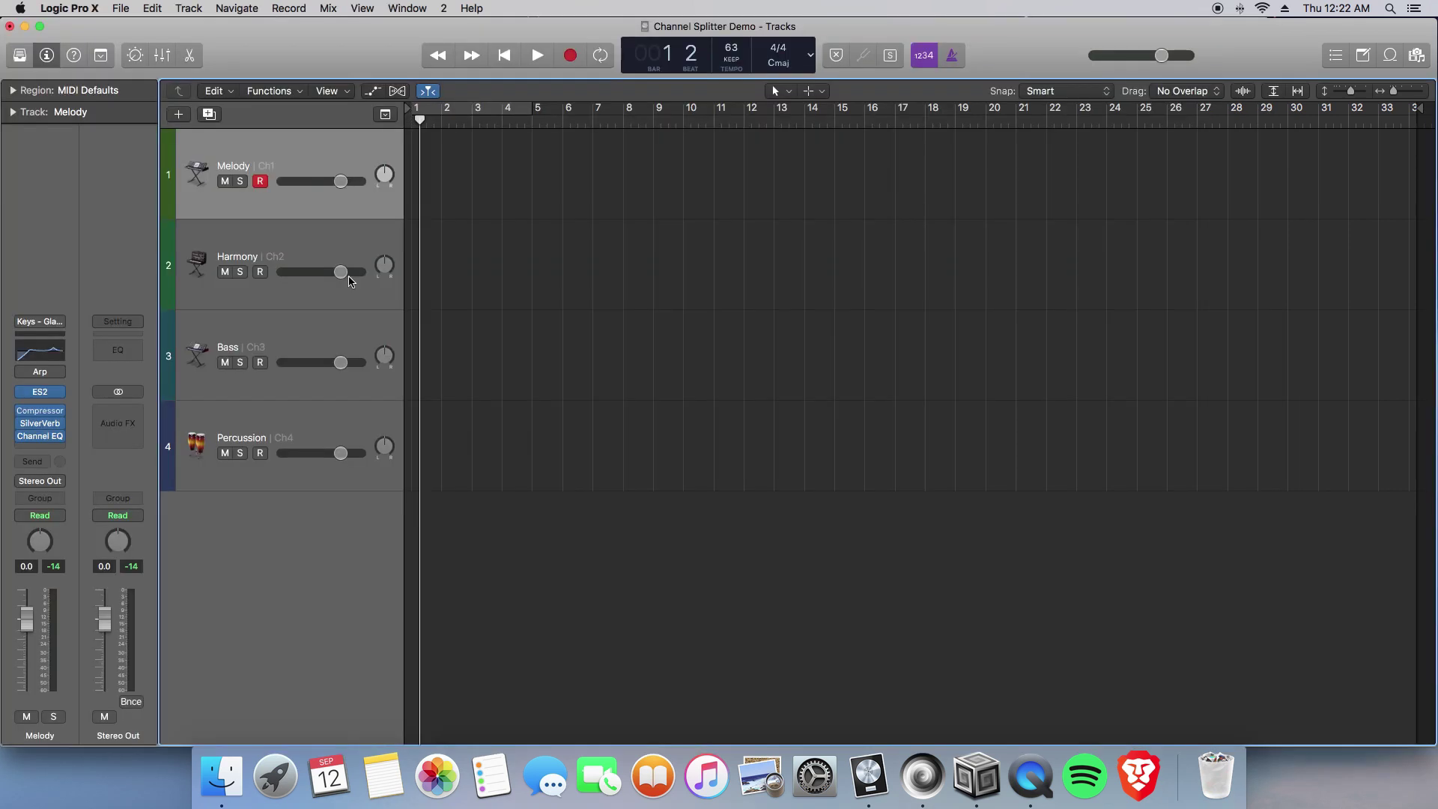
pyautogui.press('super+8')
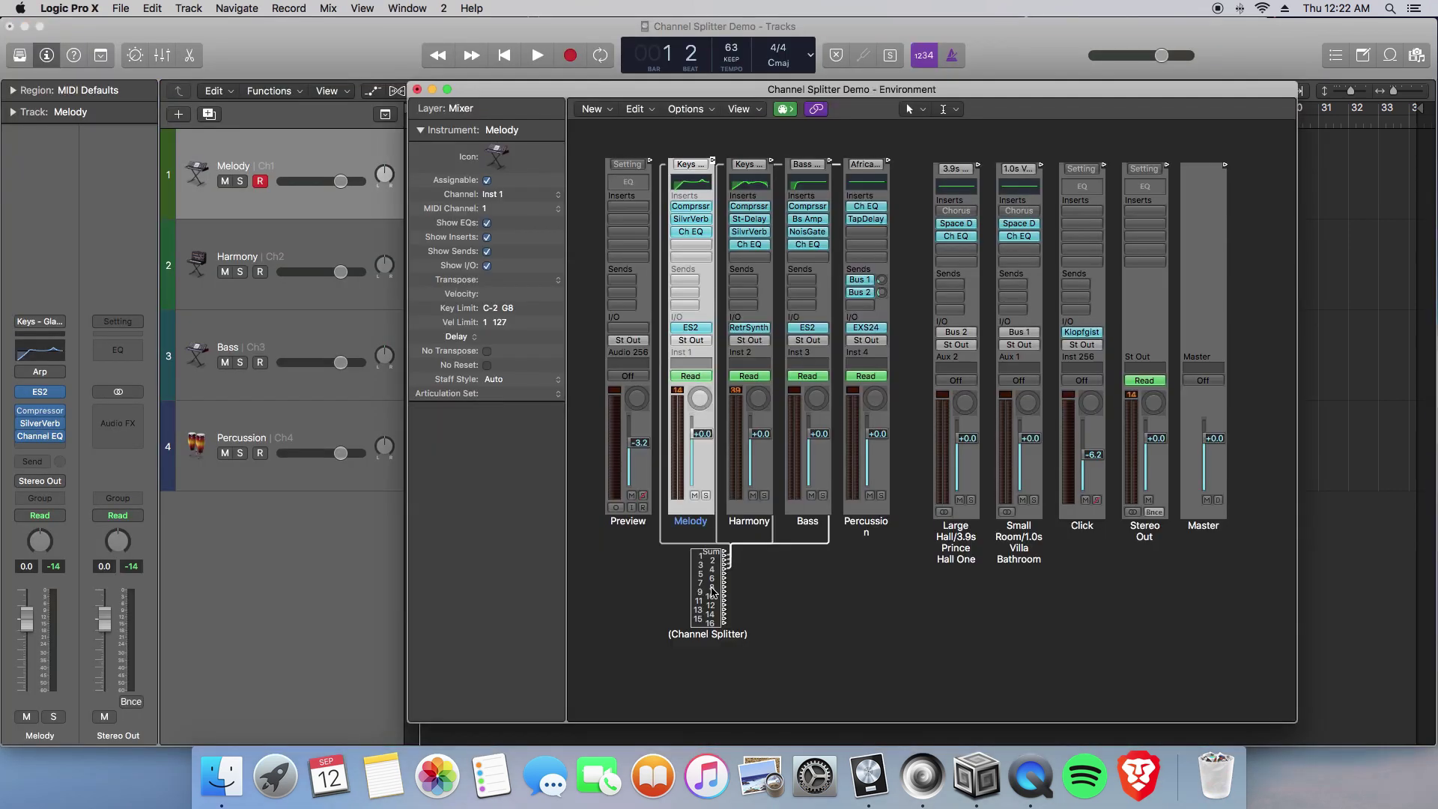
pyautogui.click(611, 112)
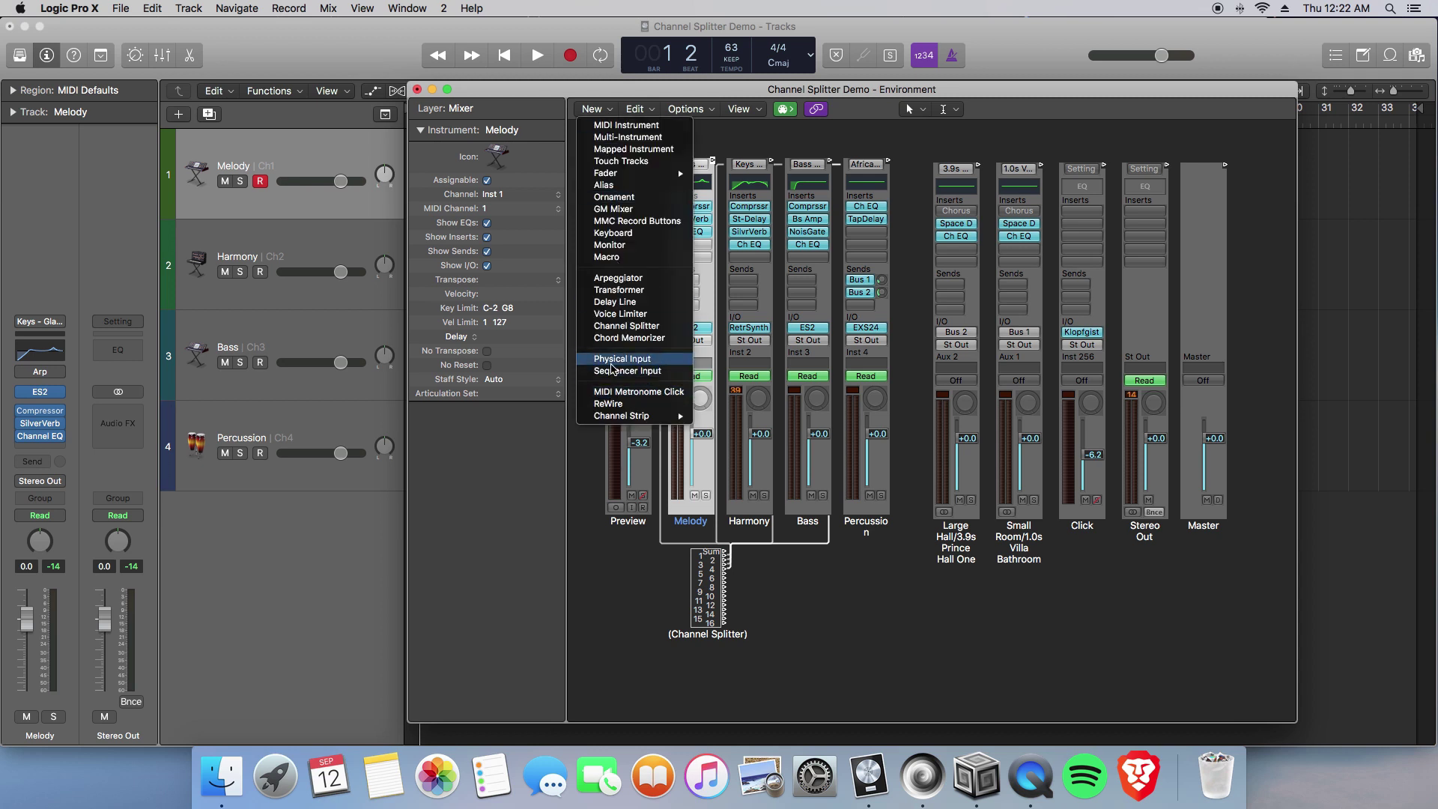
pyautogui.click(610, 360)
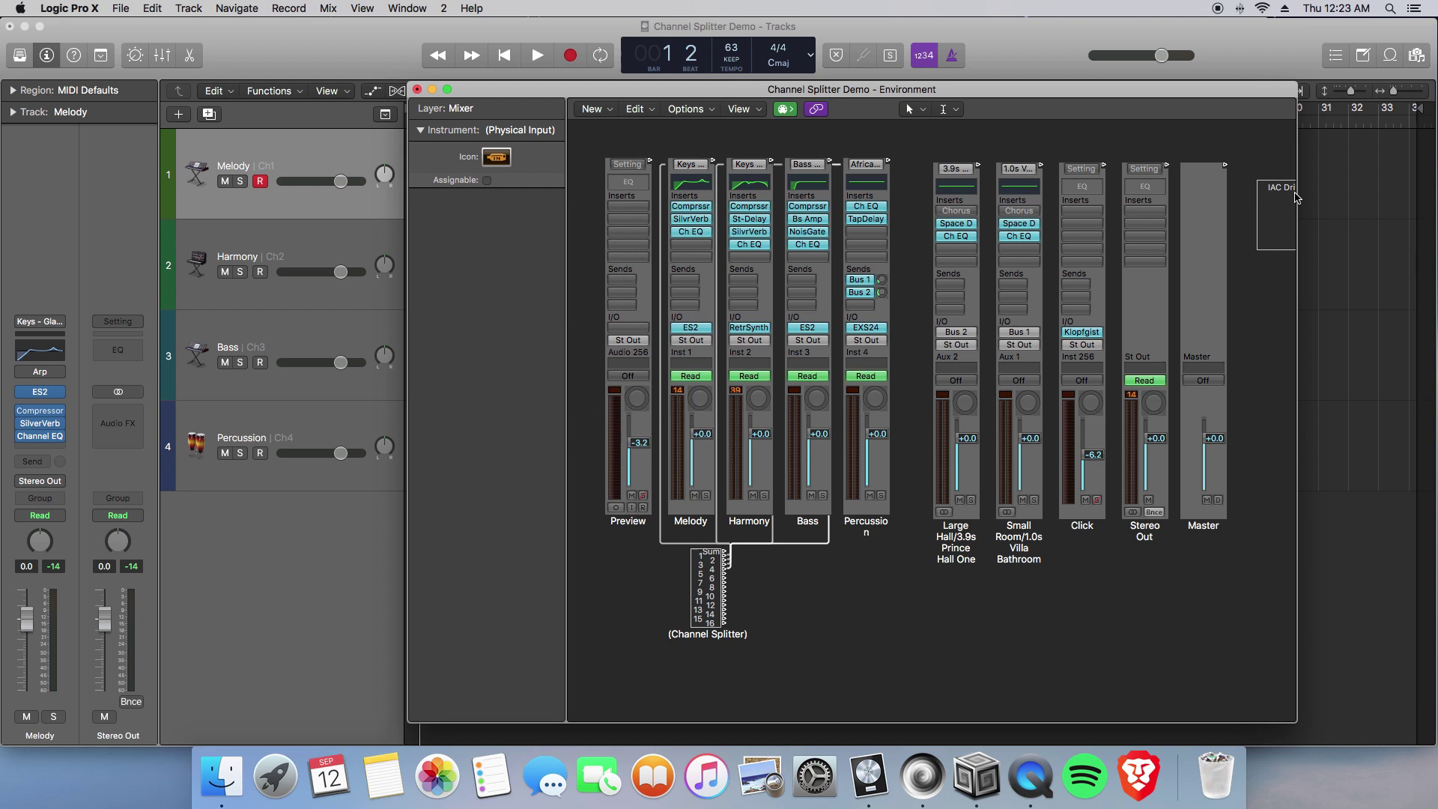
pyautogui.moveTo(1293, 196); pyautogui.dragTo(801, 592)
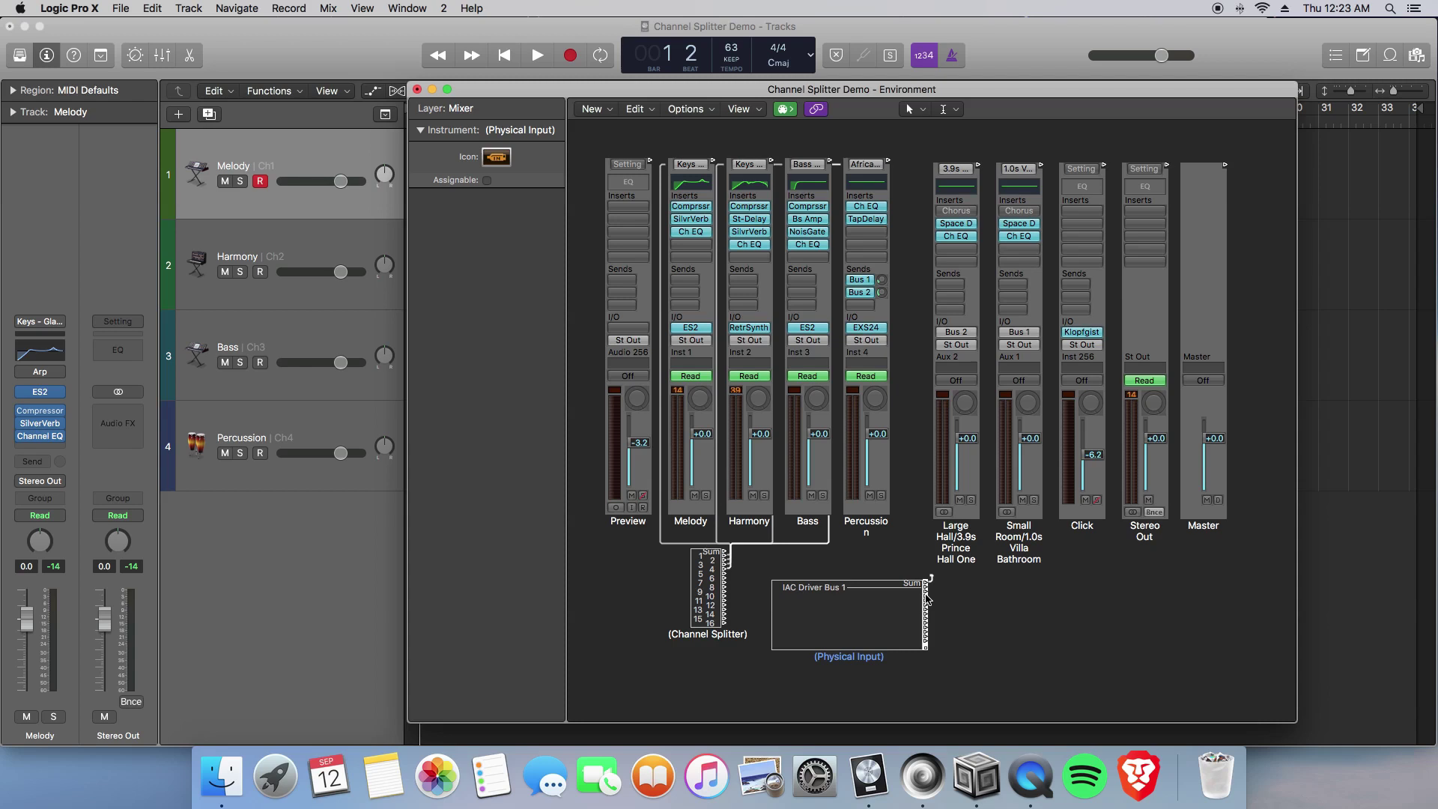
pyautogui.moveTo(926, 588); pyautogui.dragTo(701, 577)
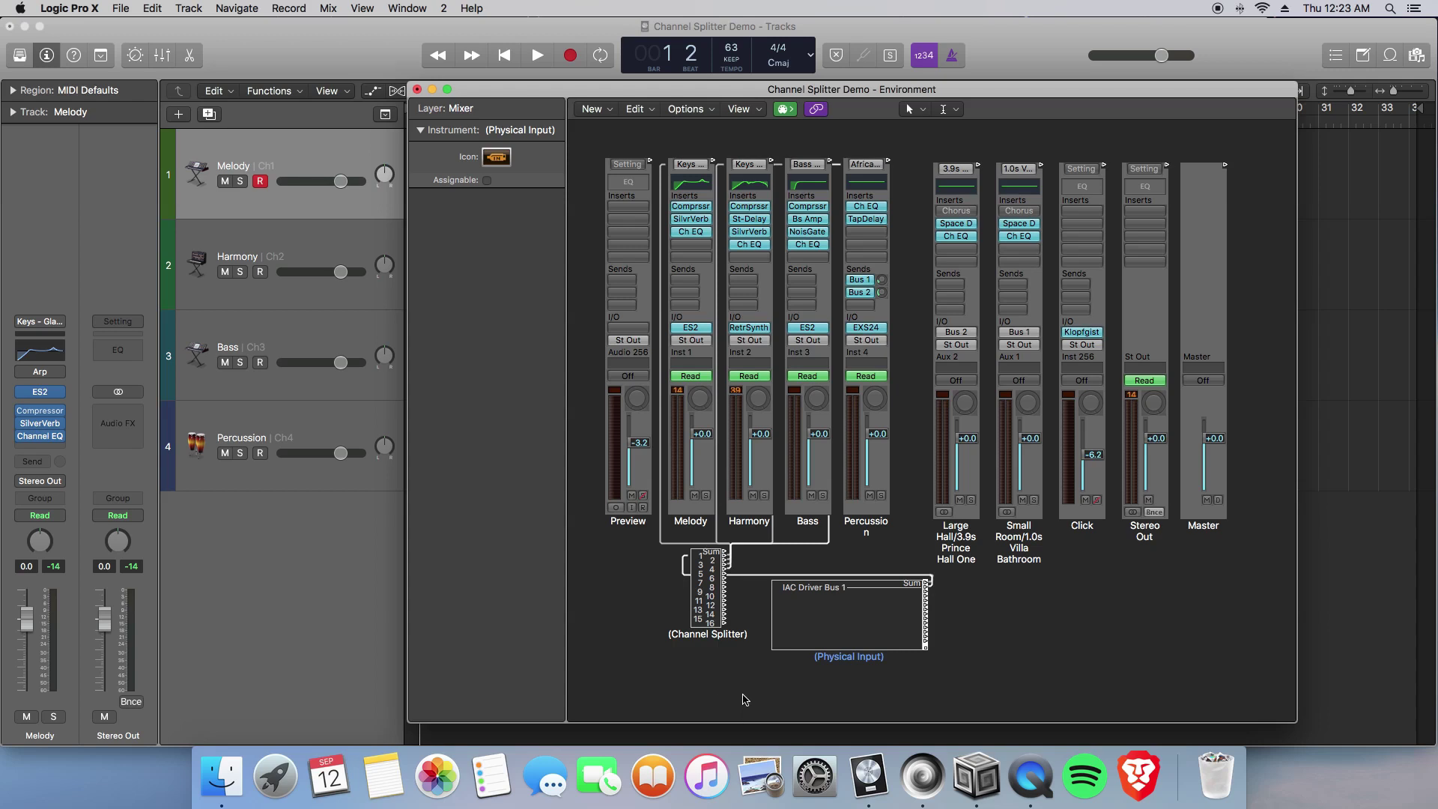
pyautogui.click(417, 90)
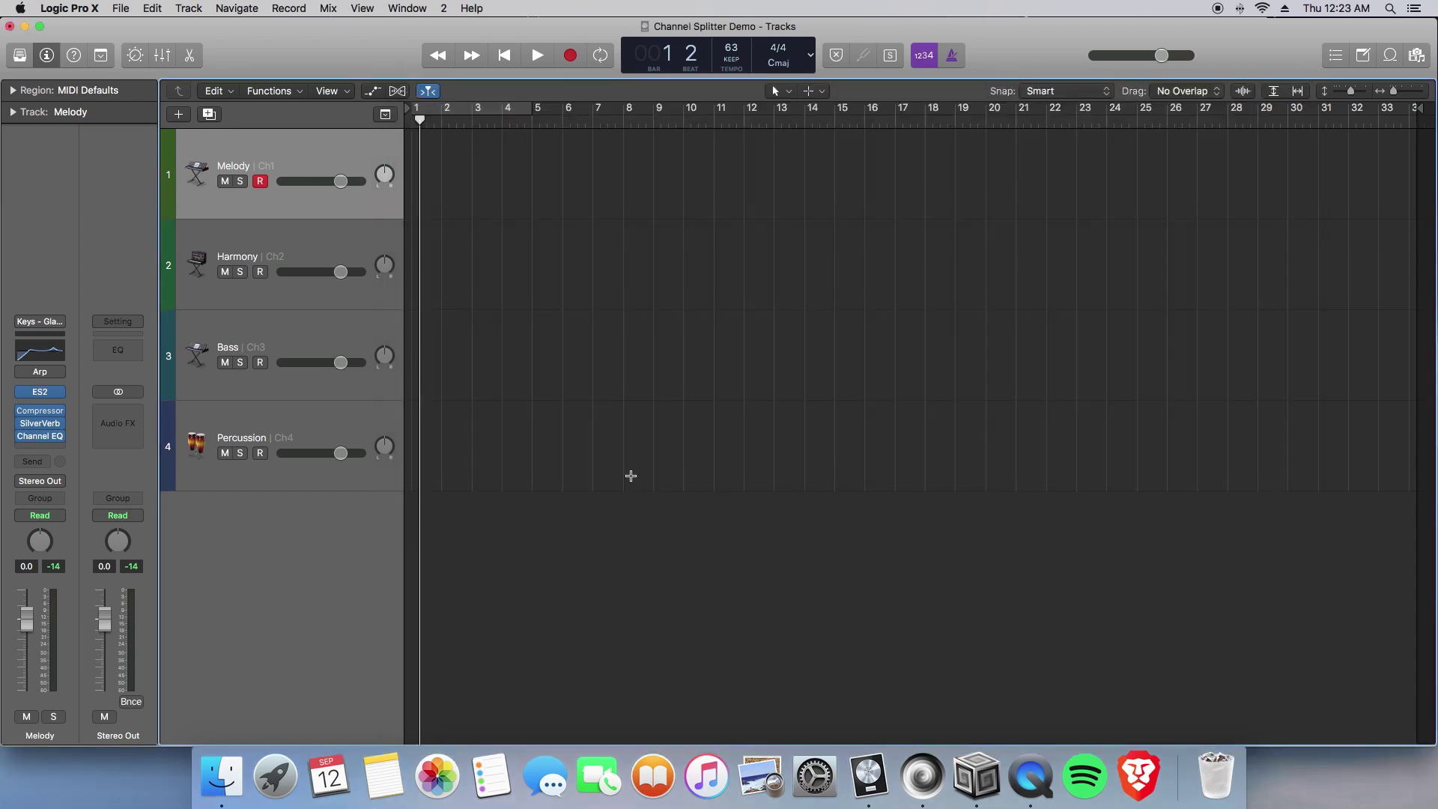
# Send test note-on and note-off on channel 0, then on channel 1, checking Logic for incoming notes.
pyautogui.press('super+Tab')
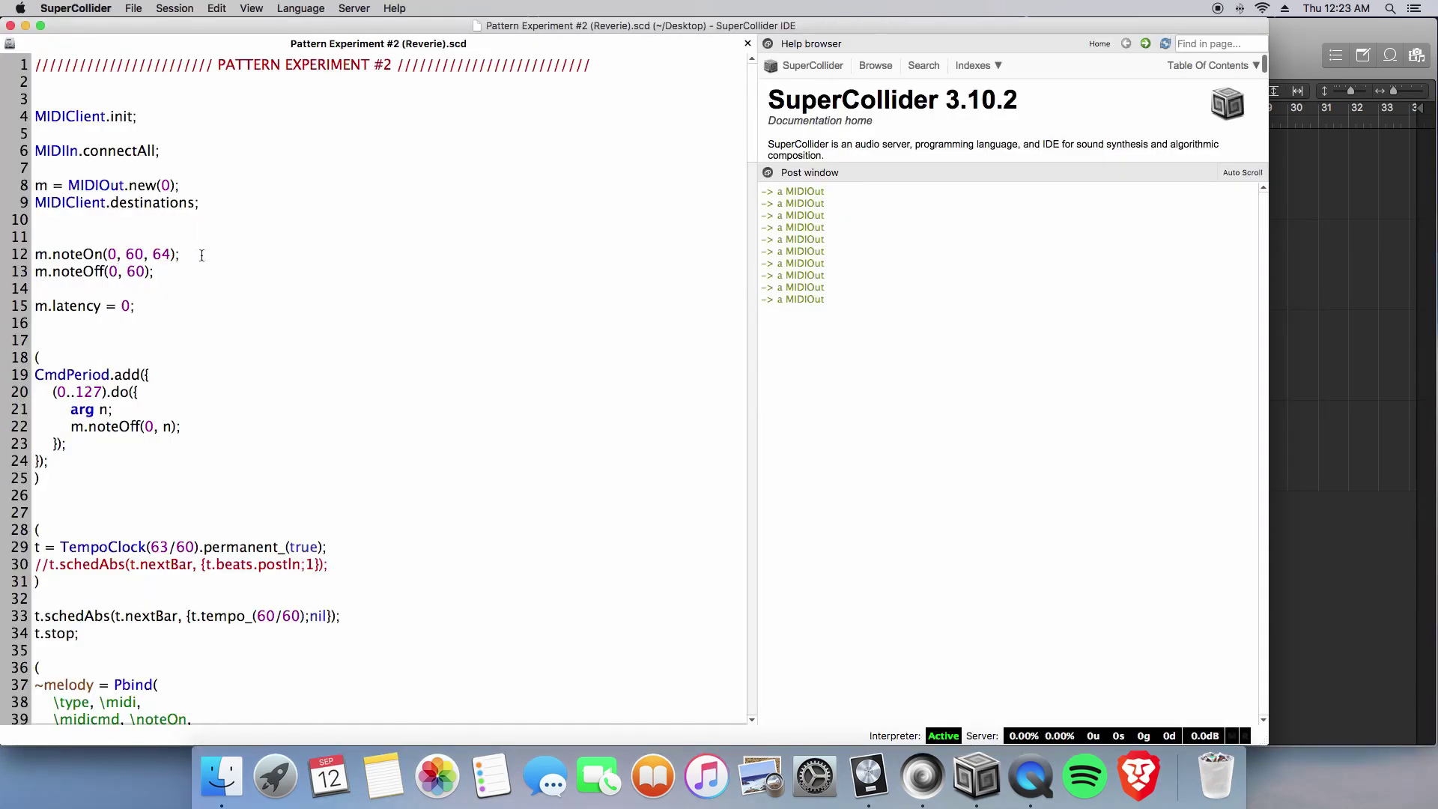
pyautogui.hotkey('shift', 'Return')
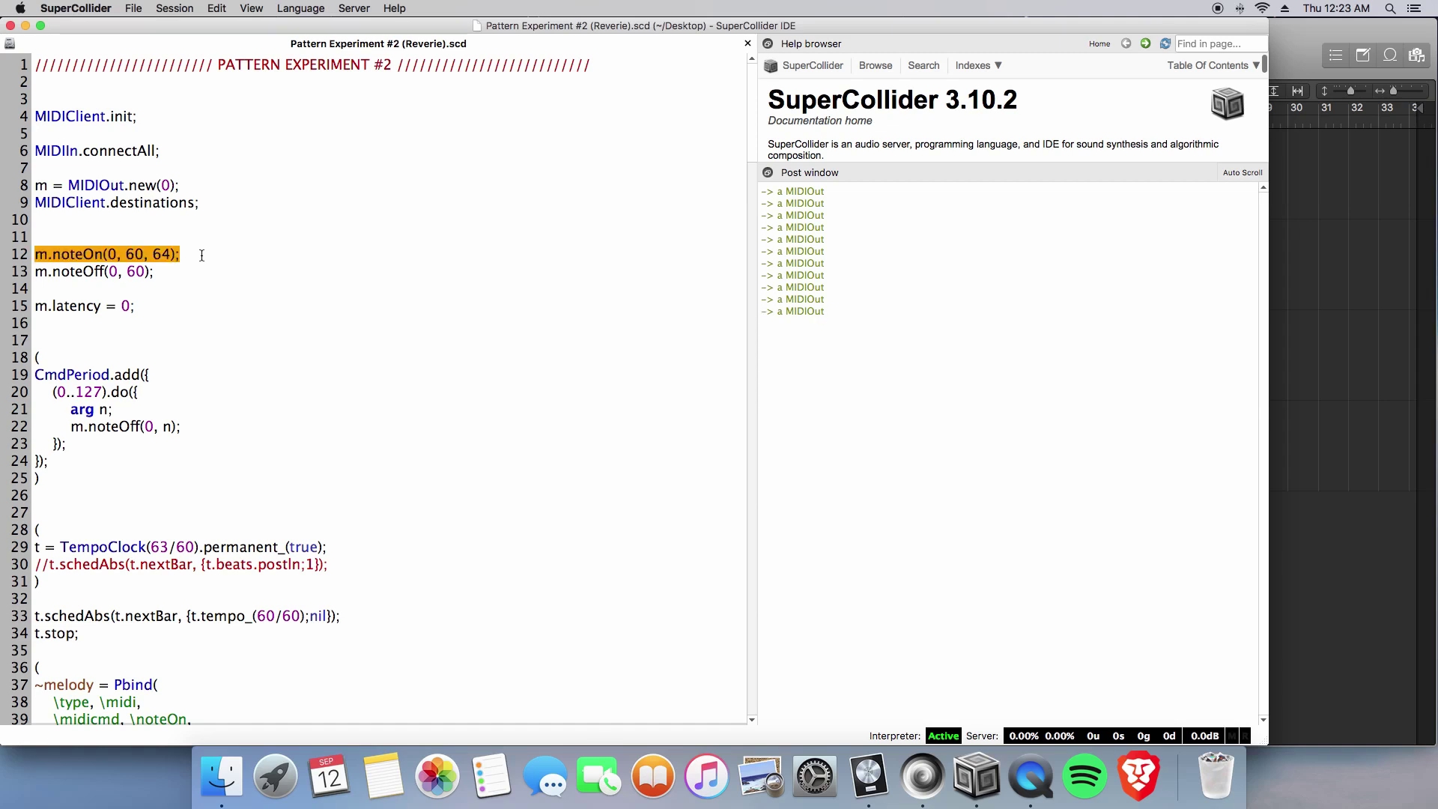
pyautogui.press('Down')
pyautogui.hotkey('shift', 'Return')
pyautogui.click(116, 254)
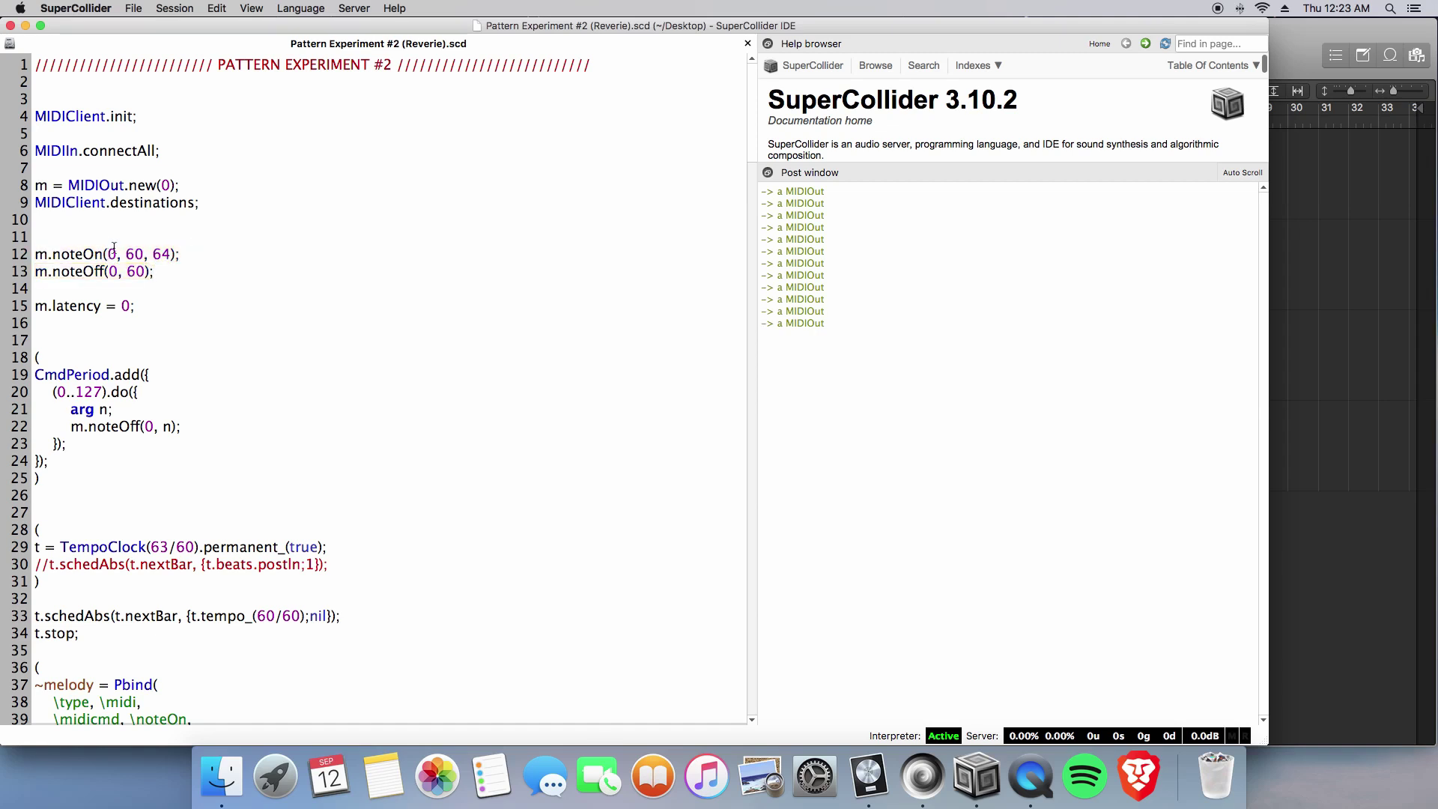
pyautogui.press('BackSpace')
pyautogui.write('1')
pyautogui.hotkey('shift', 'Return')
pyautogui.press('Down')
pyautogui.hotkey('shift', 'Return')
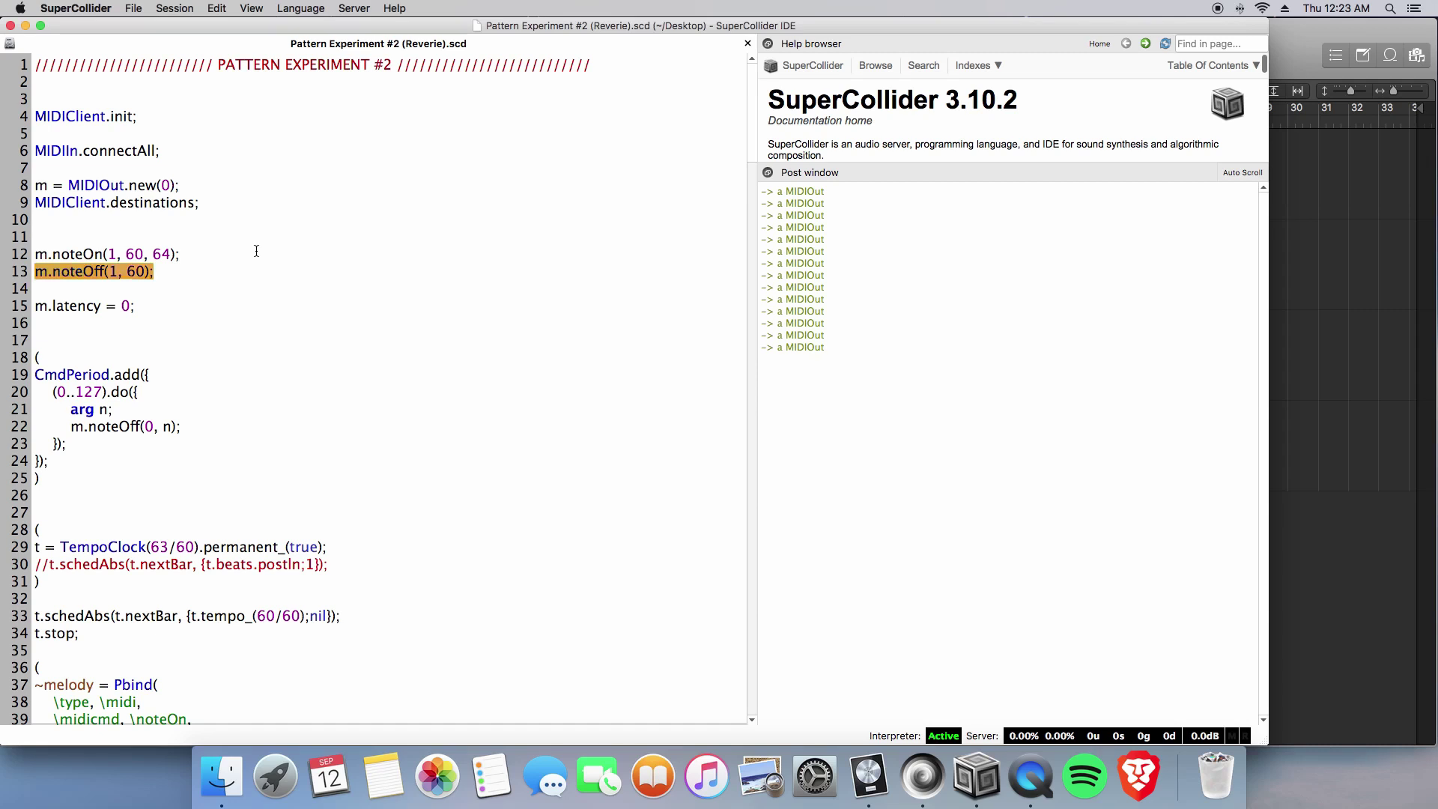
pyautogui.press('Up')
pyautogui.press('super+Tab')
pyautogui.press('super+Tab')
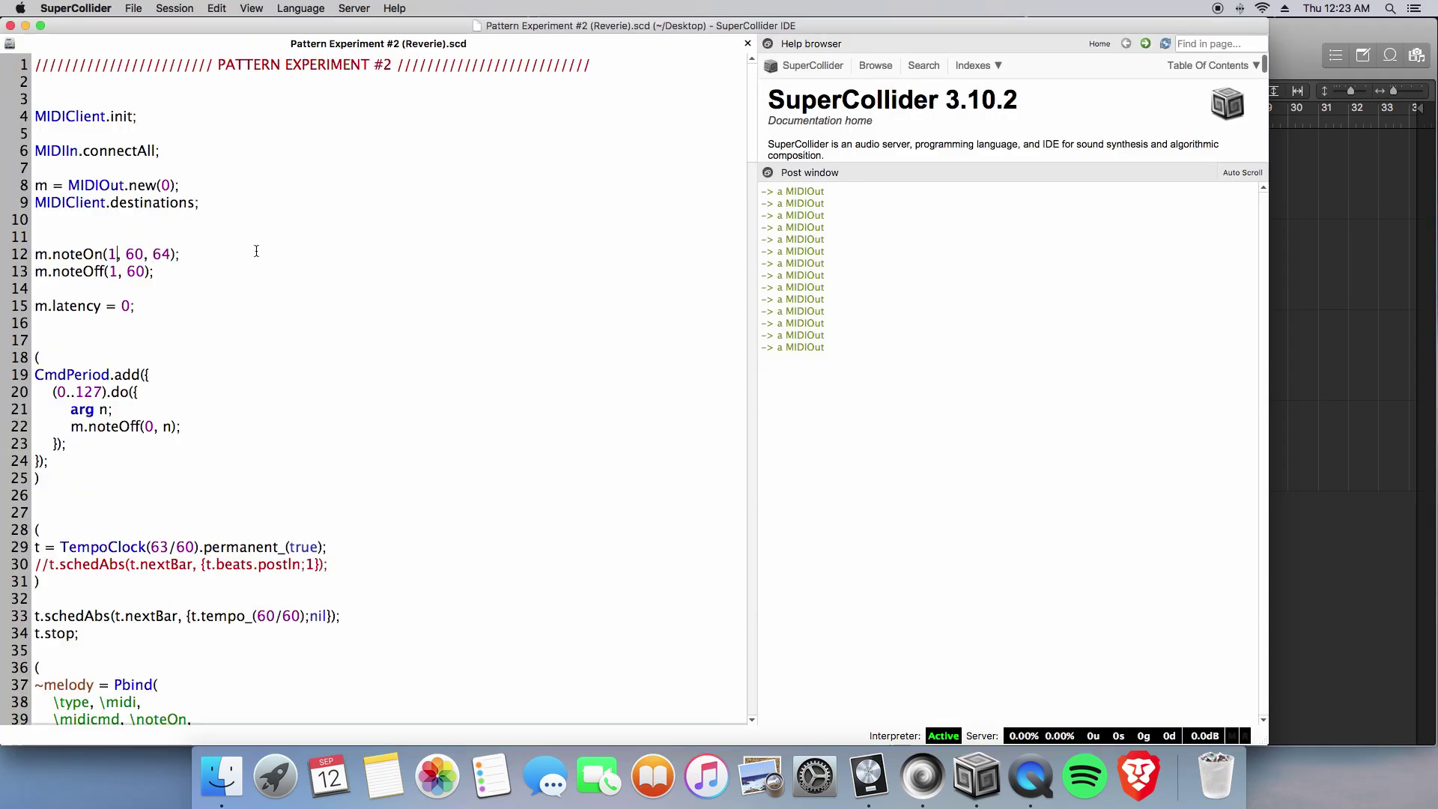
pyautogui.press('super+Tab')
pyautogui.press('super+Tab')
# Switch noteOn and noteOff to channel 2, then channel 3, sending test notes each time.
pyautogui.press('BackSpace')
pyautogui.write('2')
pyautogui.hotkey('shift', 'Return')
pyautogui.hotkey('shift', 'Return')
pyautogui.press('BackSpace')
pyautogui.write('3')
pyautogui.hotkey('shift', 'Return')
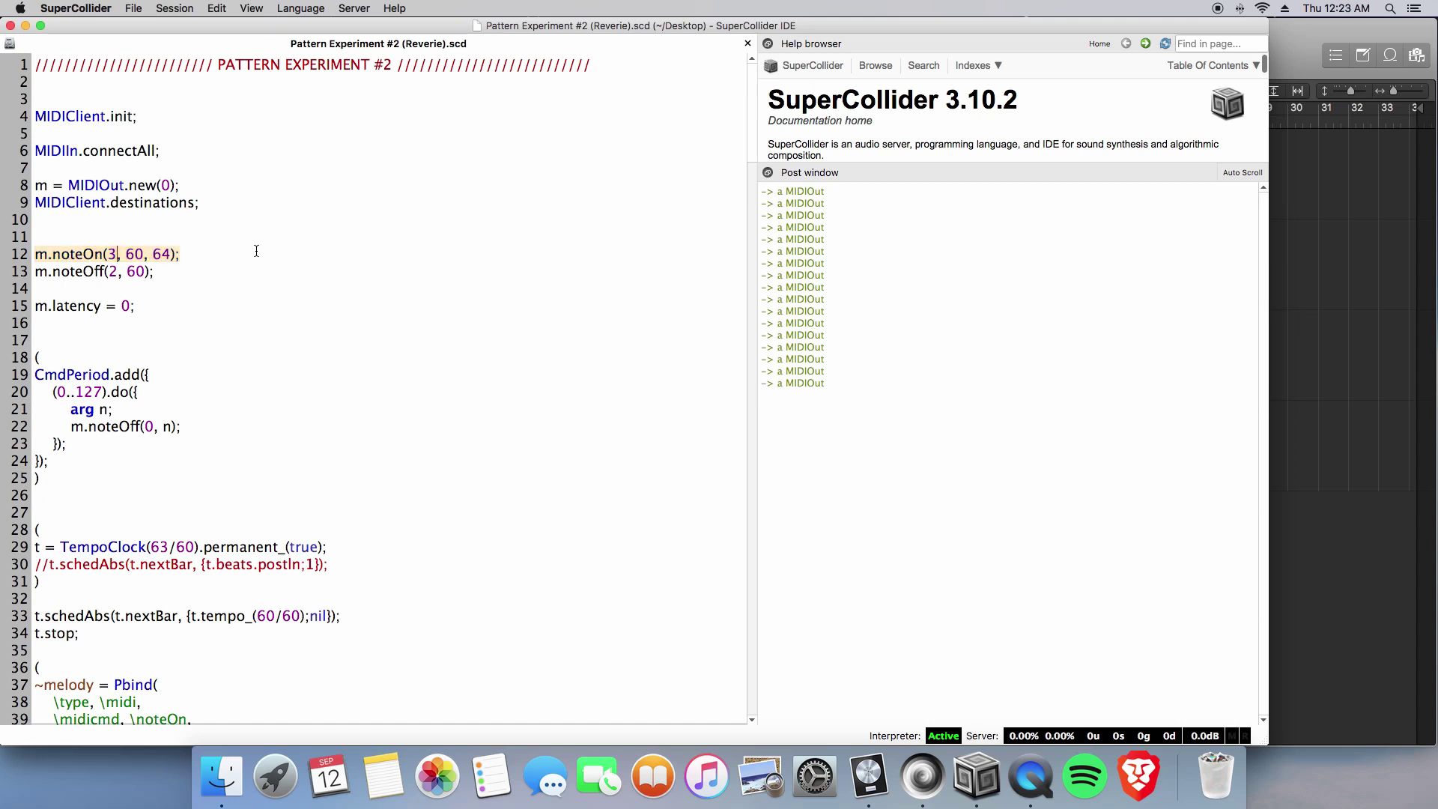
pyautogui.press('Down')
pyautogui.press('Delete')
pyautogui.write('3')
pyautogui.hotkey('shift', 'Return')
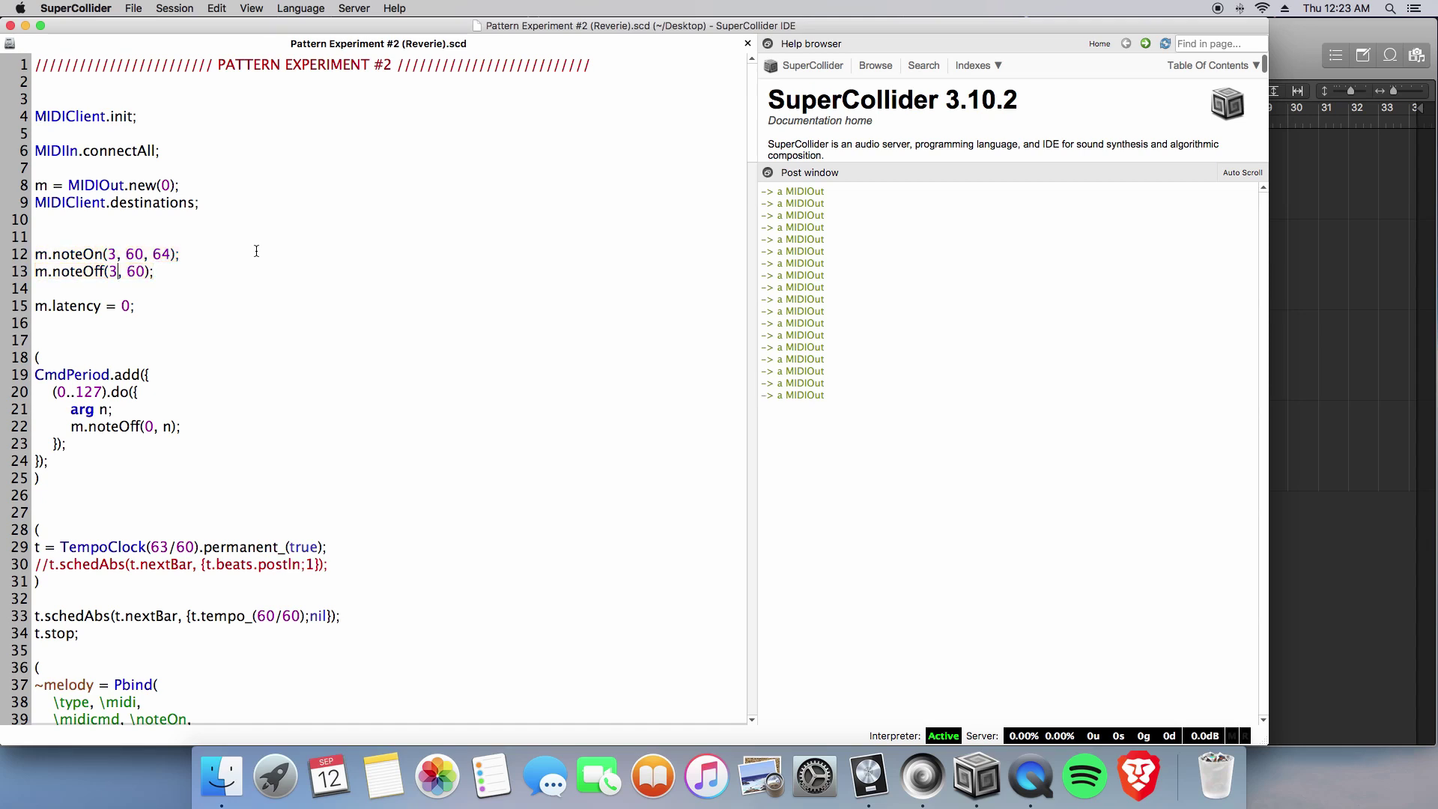
pyautogui.press('super+Tab')
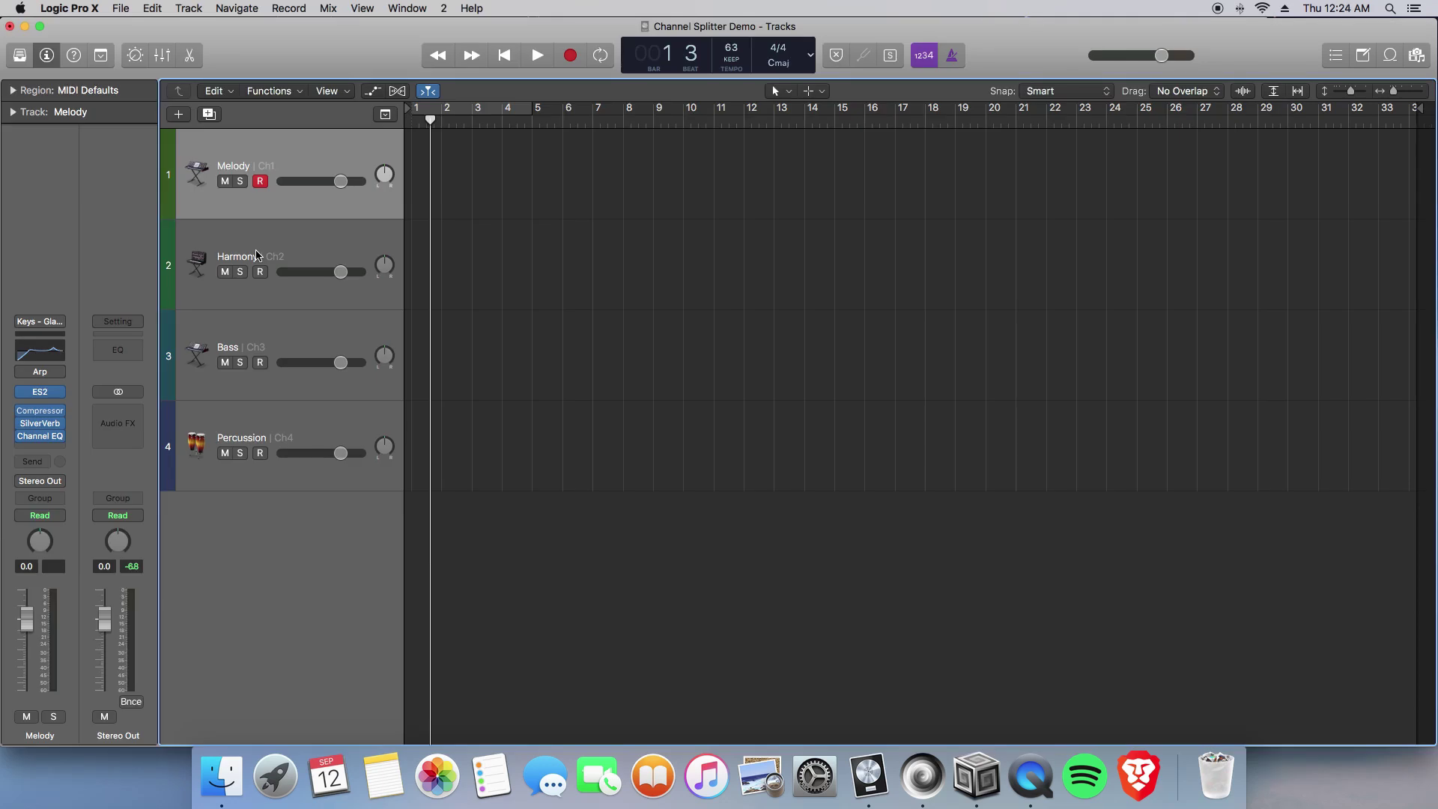
pyautogui.press('super+0')
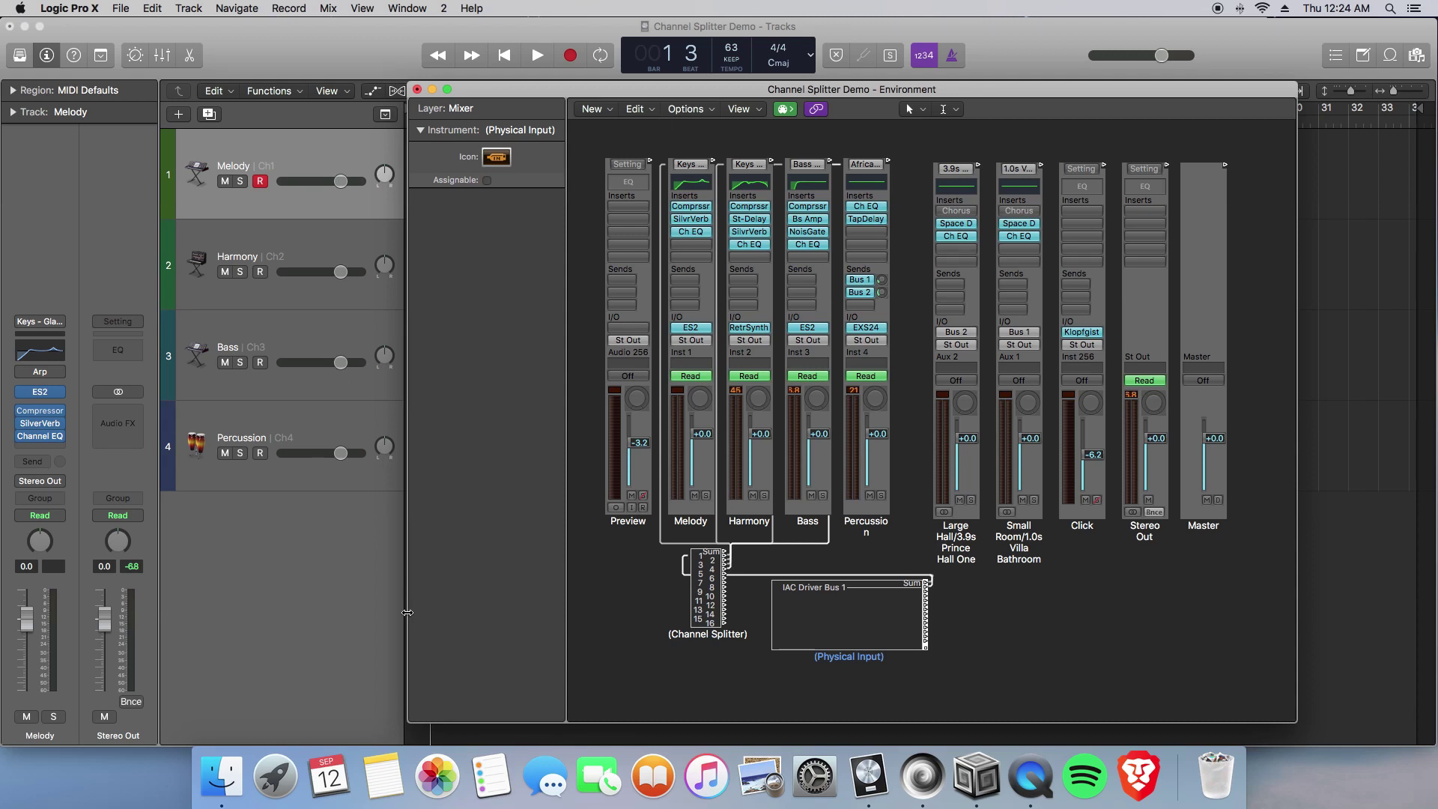
pyautogui.click(417, 89)
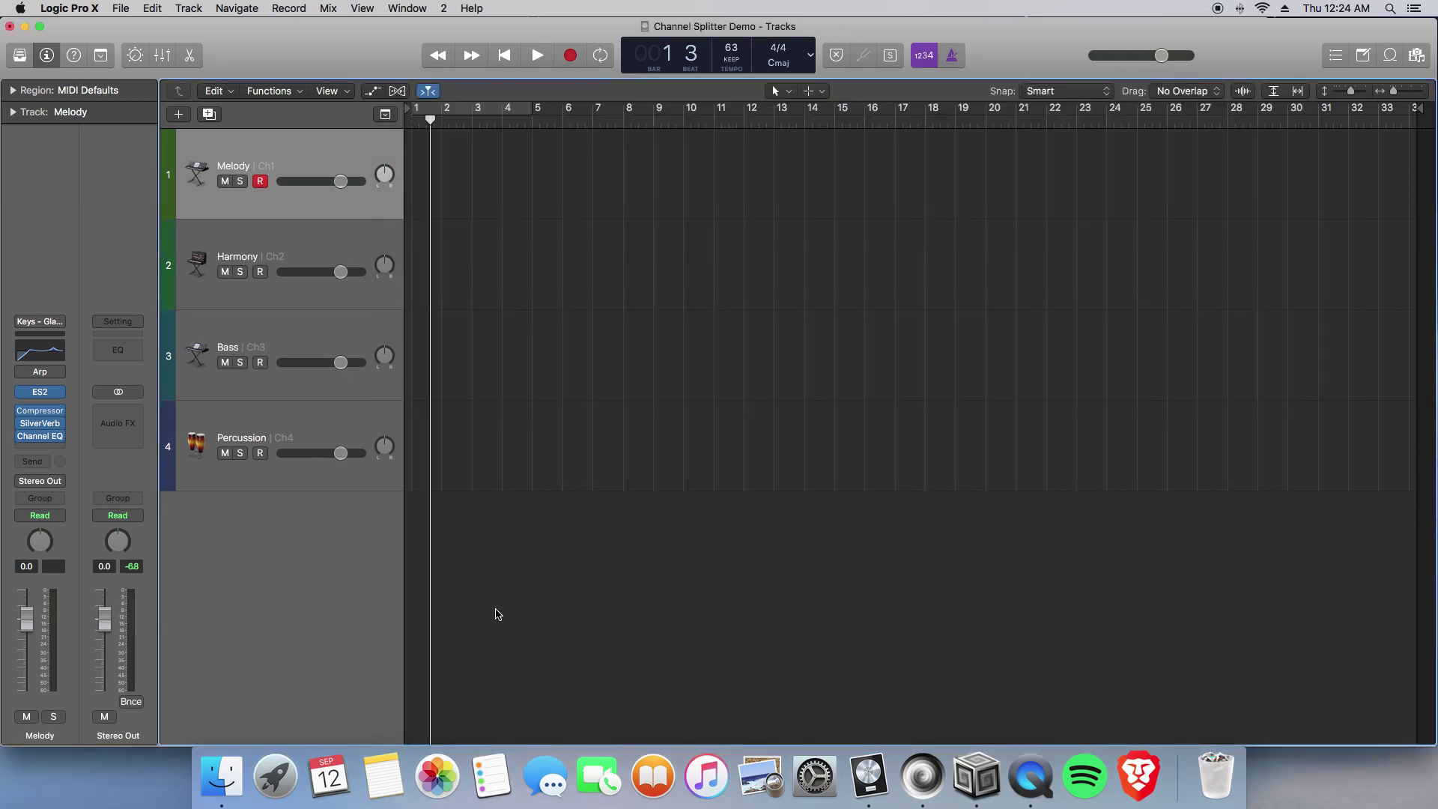
# Run the Pbindef(\perc) block in the Score section with Cmd+Return and watch Logic's tracks receive notes.
pyautogui.press('super+Tab')
pyautogui.scroll(-10, 529, 626)
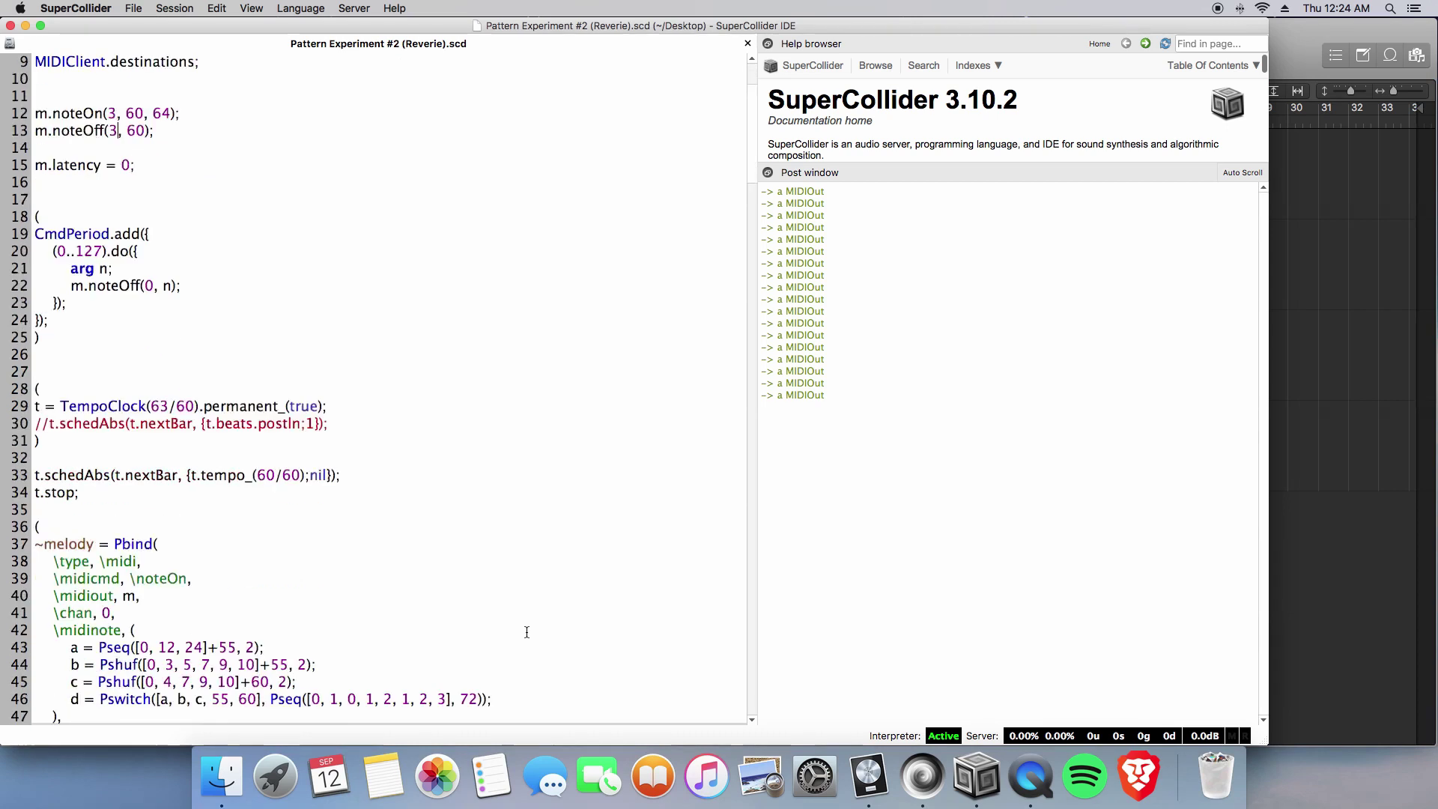
pyautogui.scroll(-20, 526, 632)
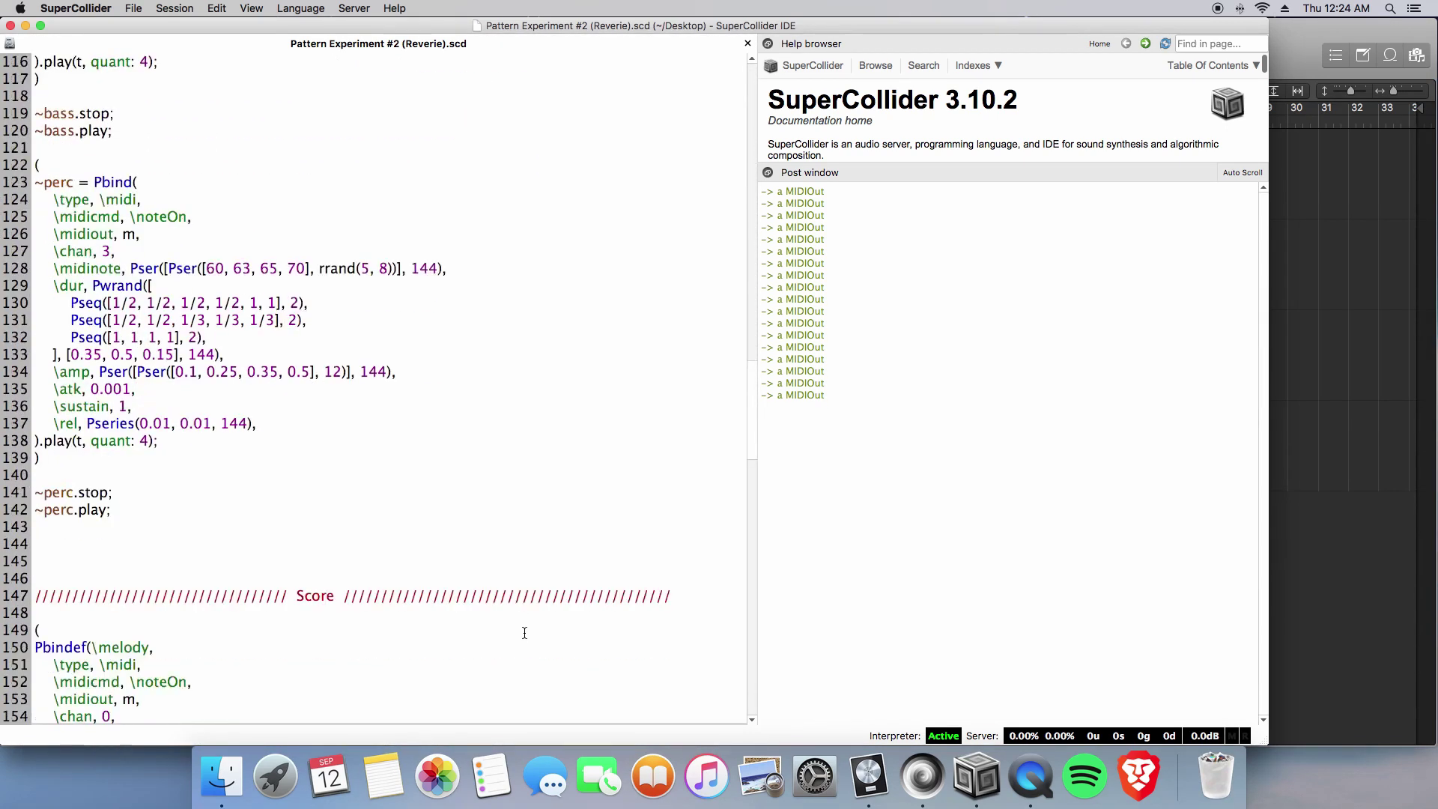
pyautogui.scroll(-20, 526, 629)
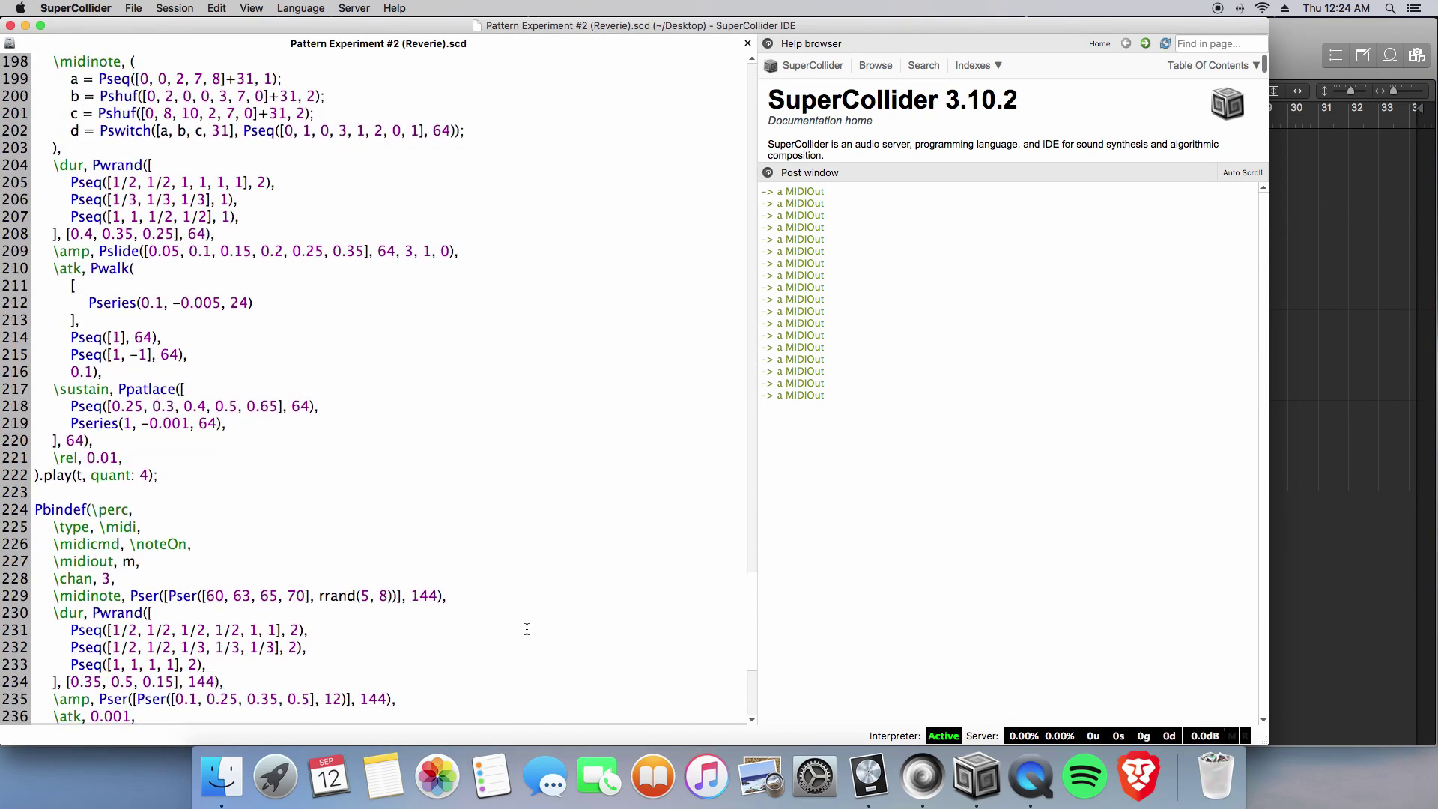
pyautogui.scroll(-1, 527, 629)
pyautogui.press('super+Return')
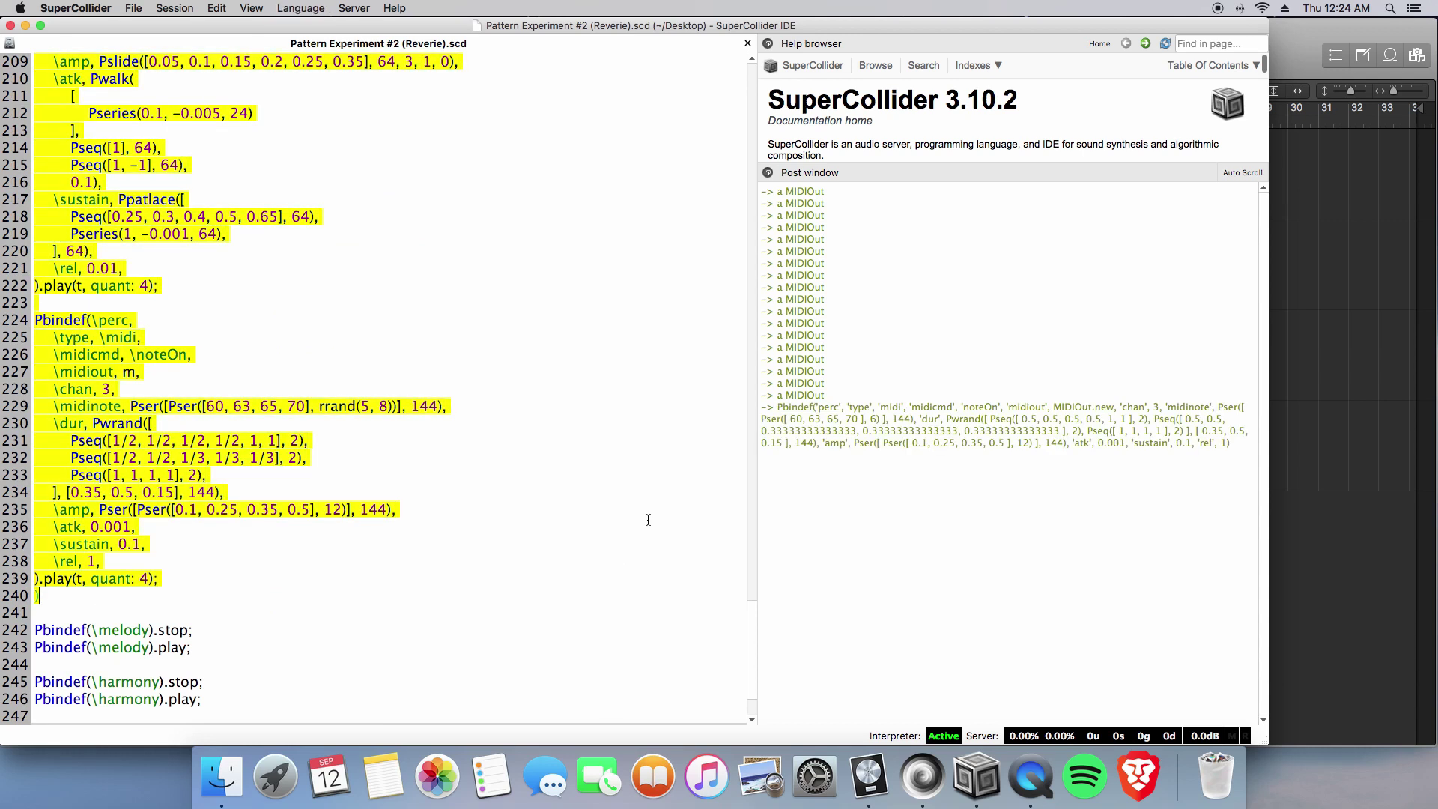
pyautogui.press('super+Tab')
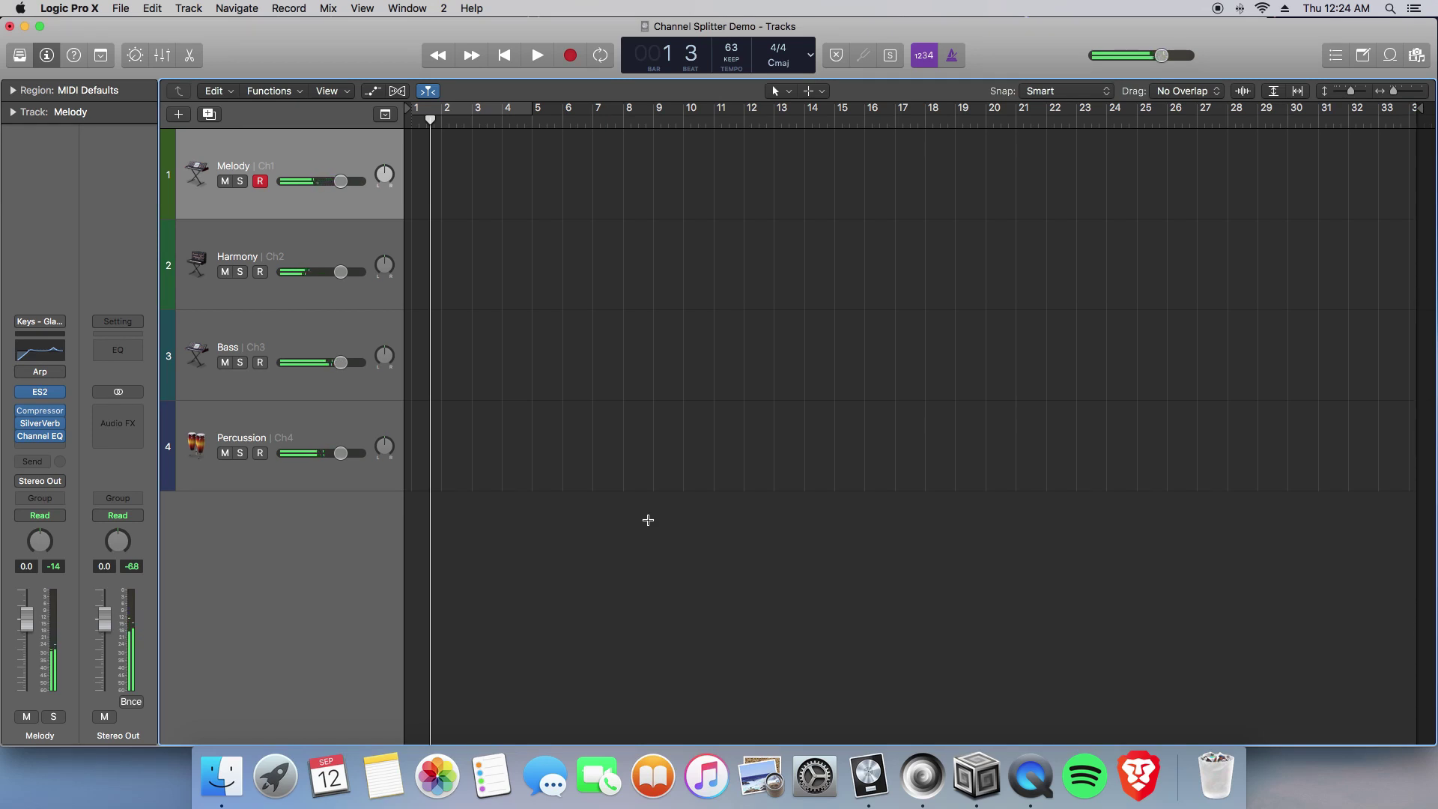
pyautogui.press('super+Tab')
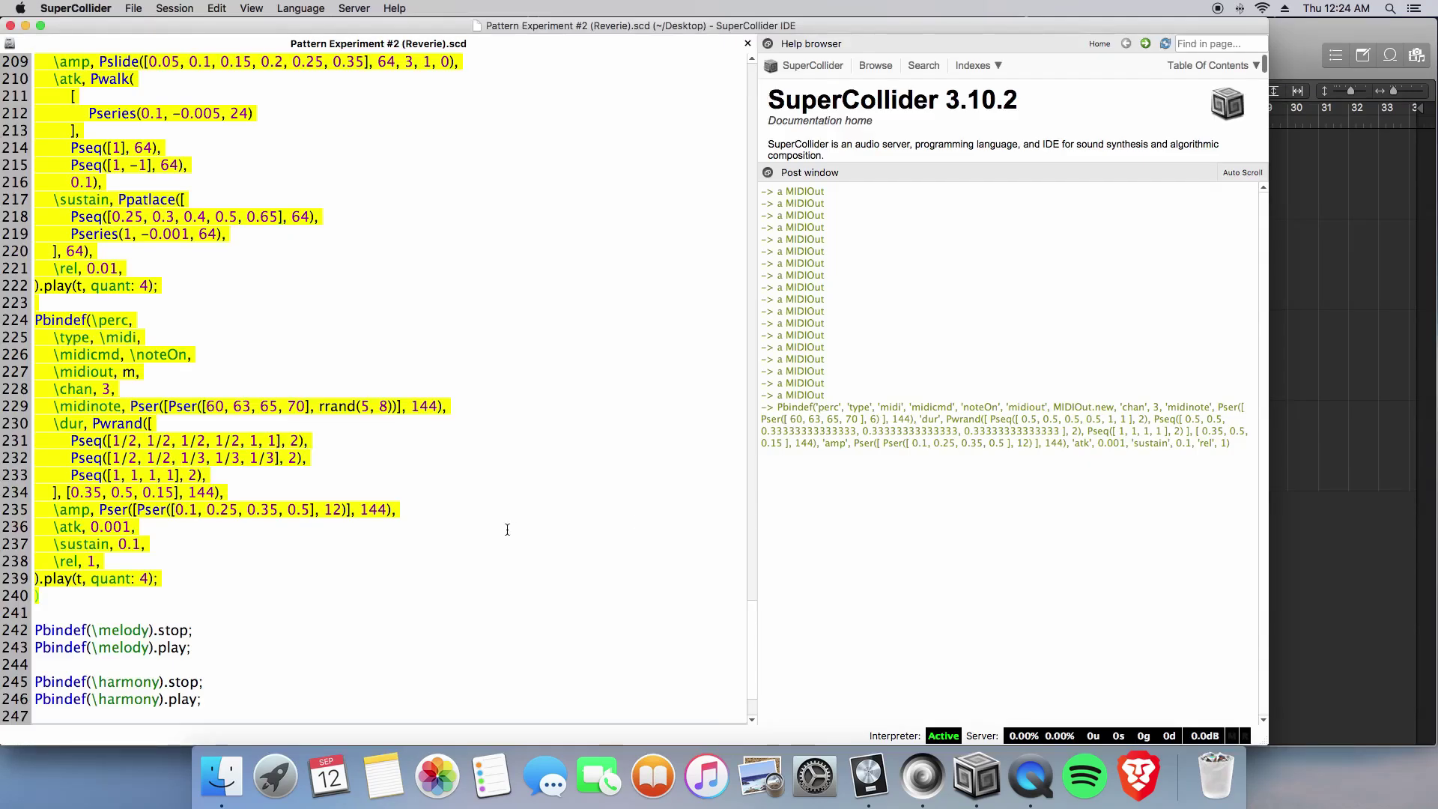
pyautogui.scroll(-2, 507, 529)
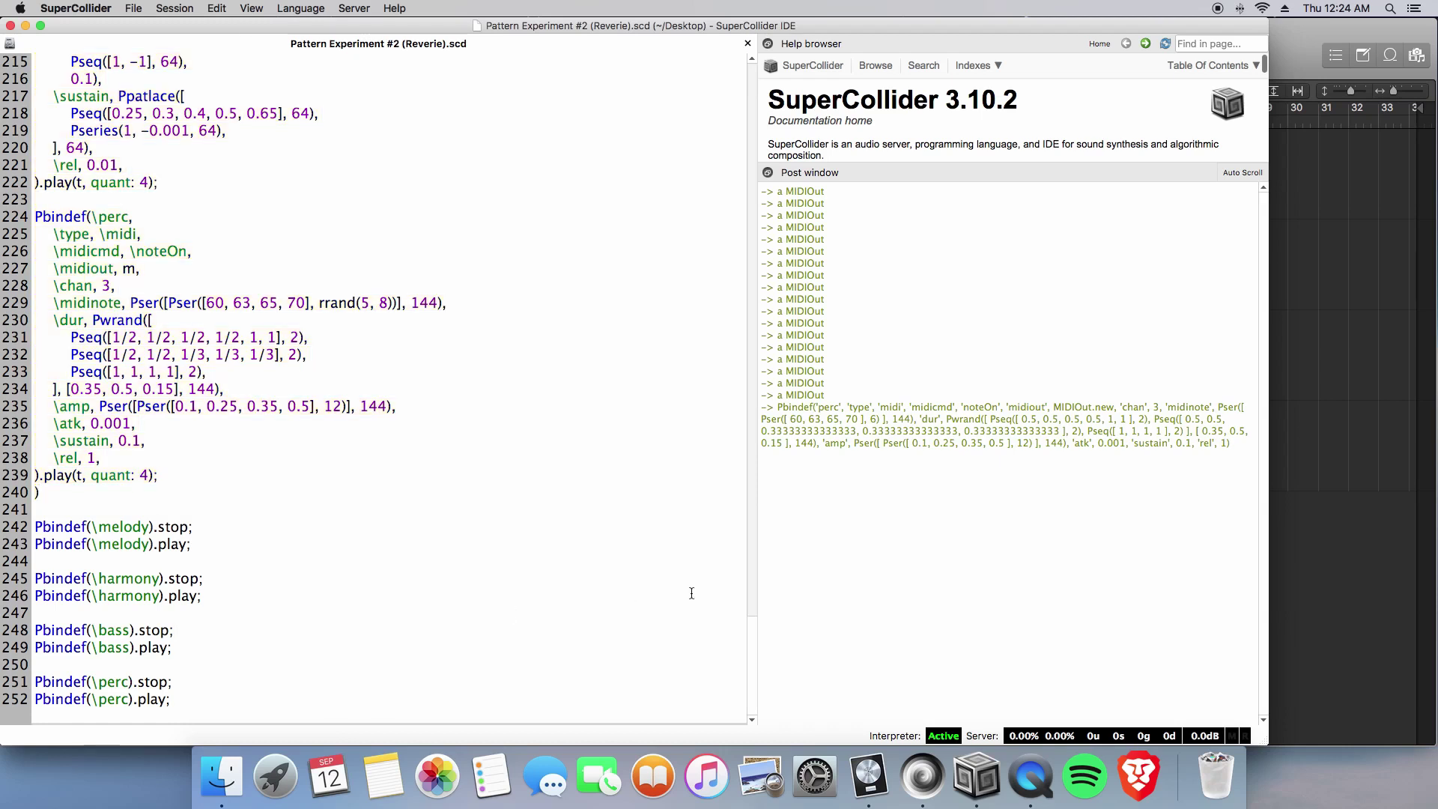
# Stop the bass, melody, percussion and harmony Pbindefs with their .stop lines, checking Logic's activity.
pyautogui.hotkey('shift', 'Return')
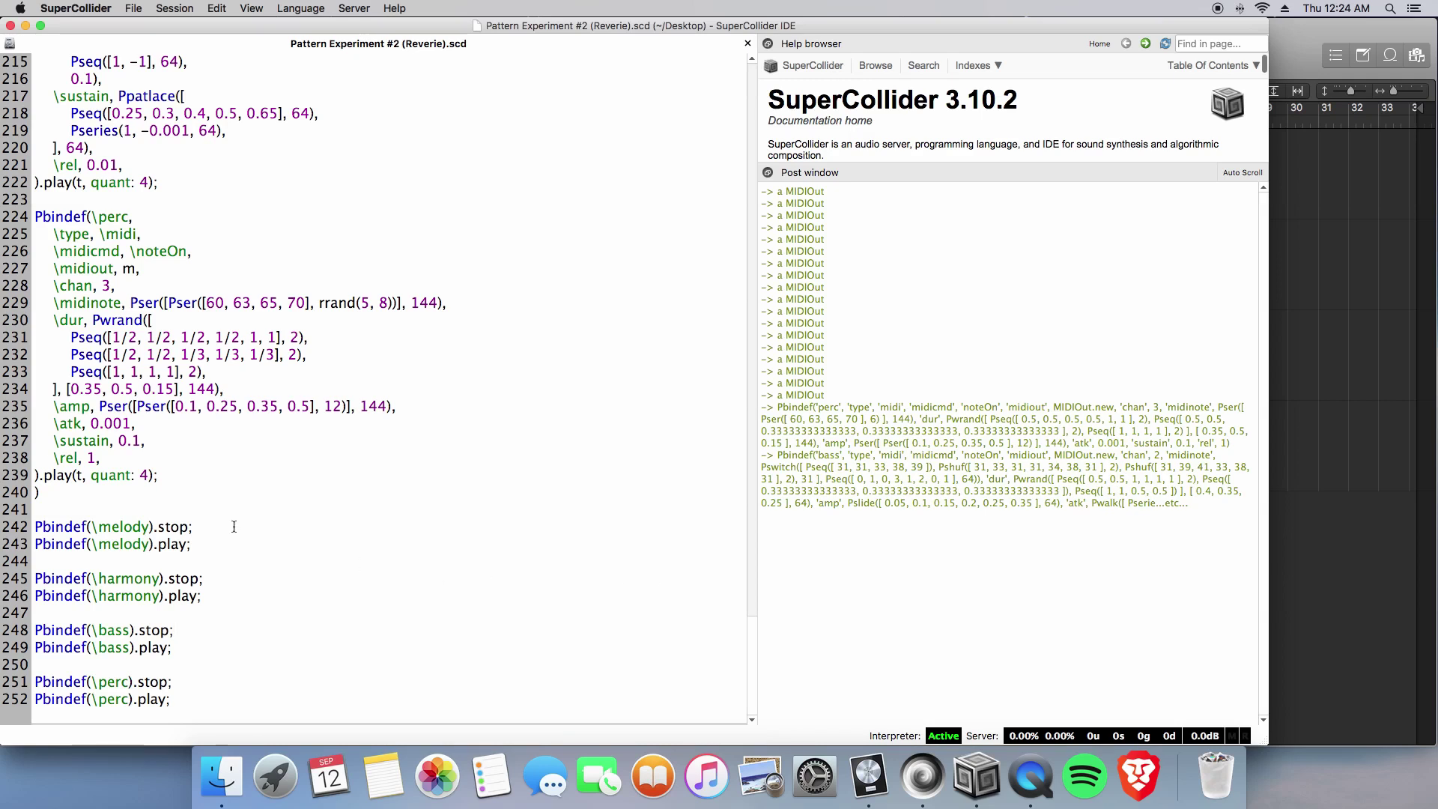
pyautogui.press('super+Tab')
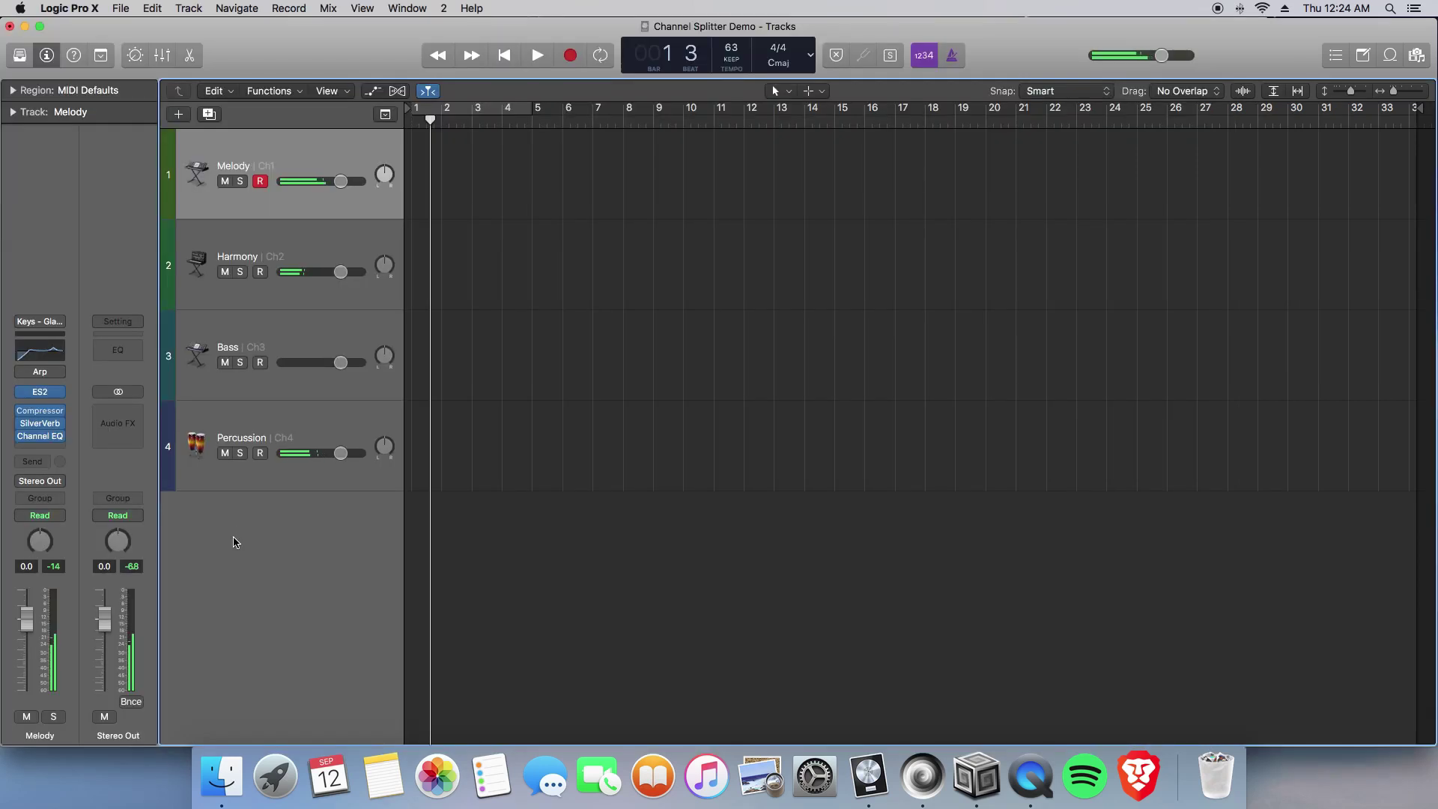
pyautogui.press('super+Tab')
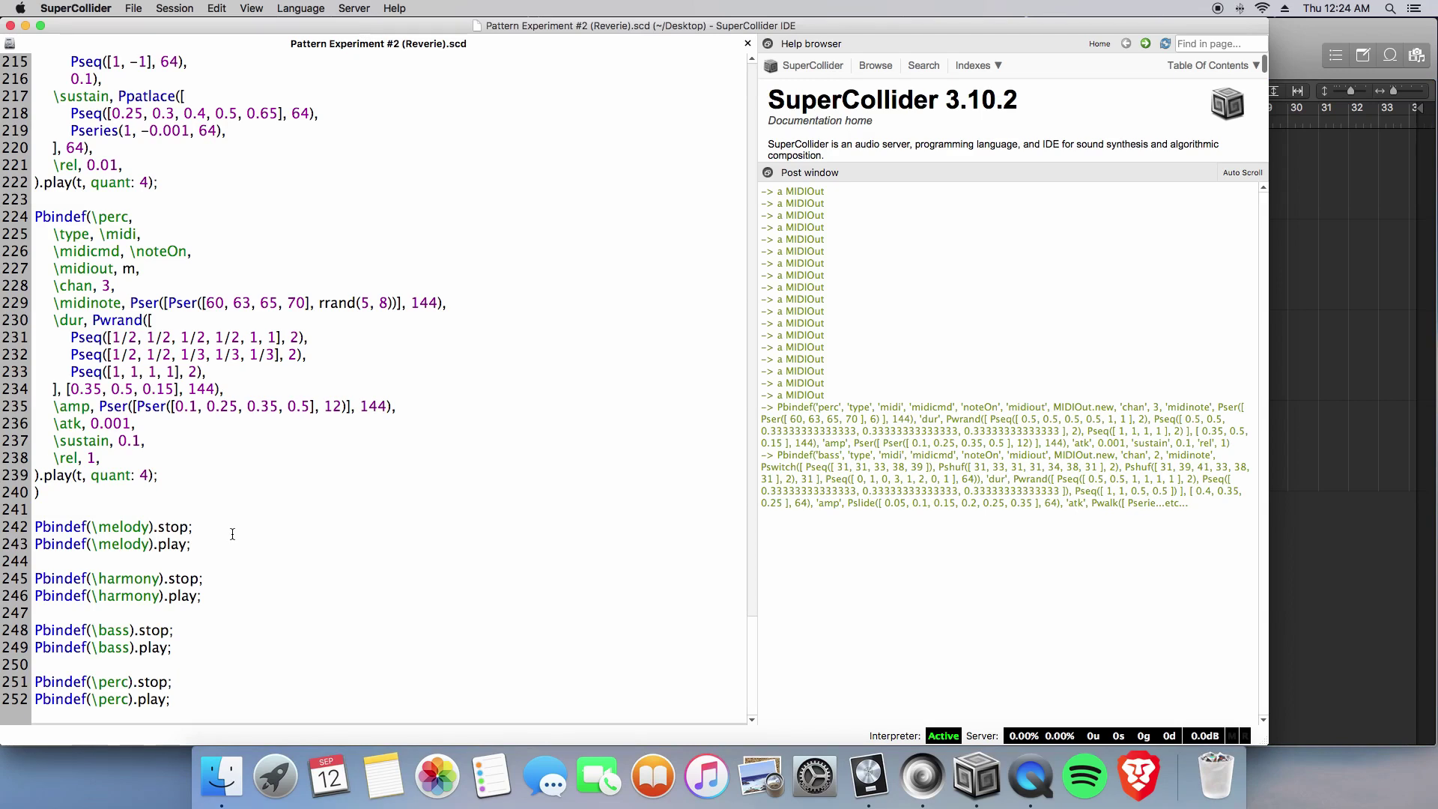
pyautogui.hotkey('shift', 'Return')
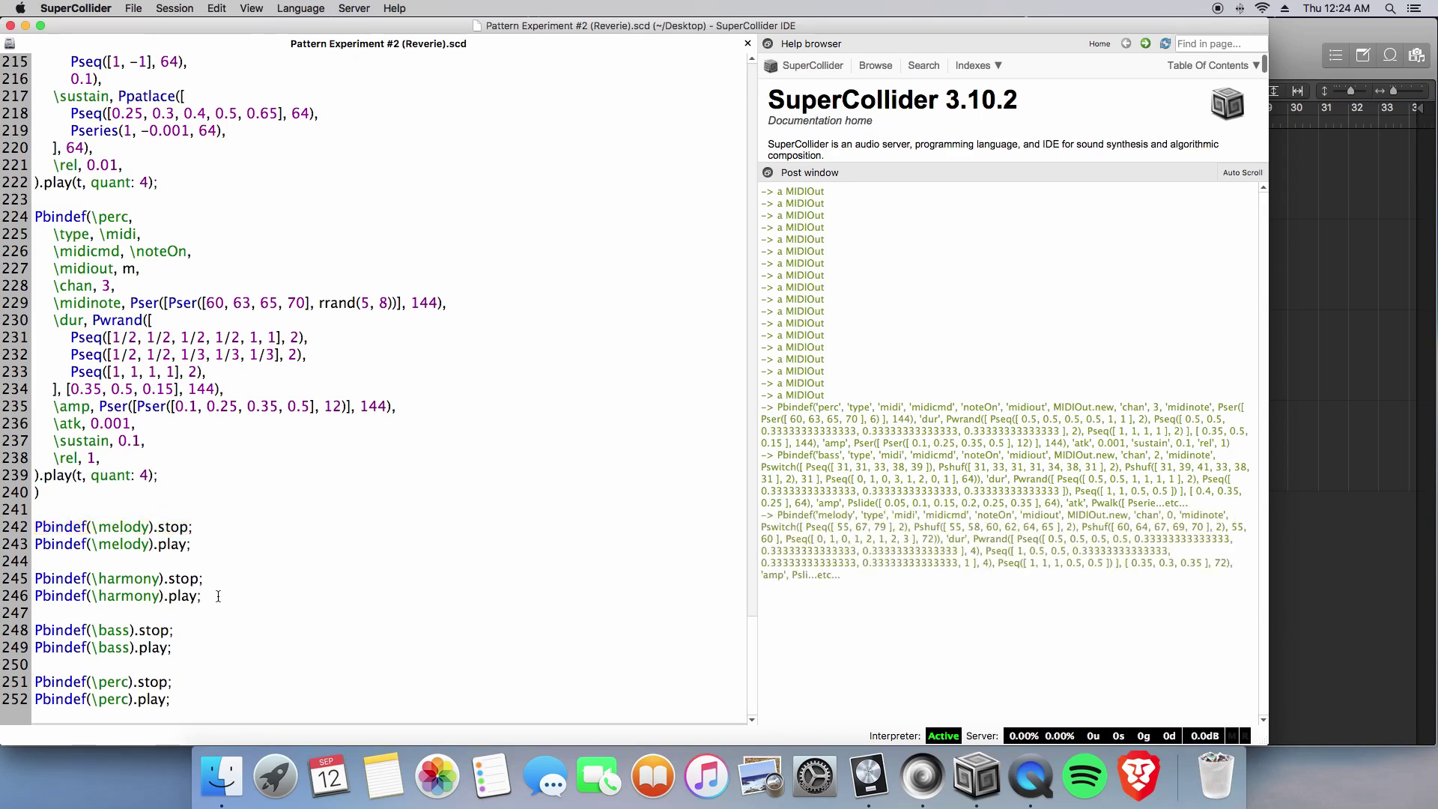
pyautogui.click(323, 684)
pyautogui.hotkey('shift', 'Return')
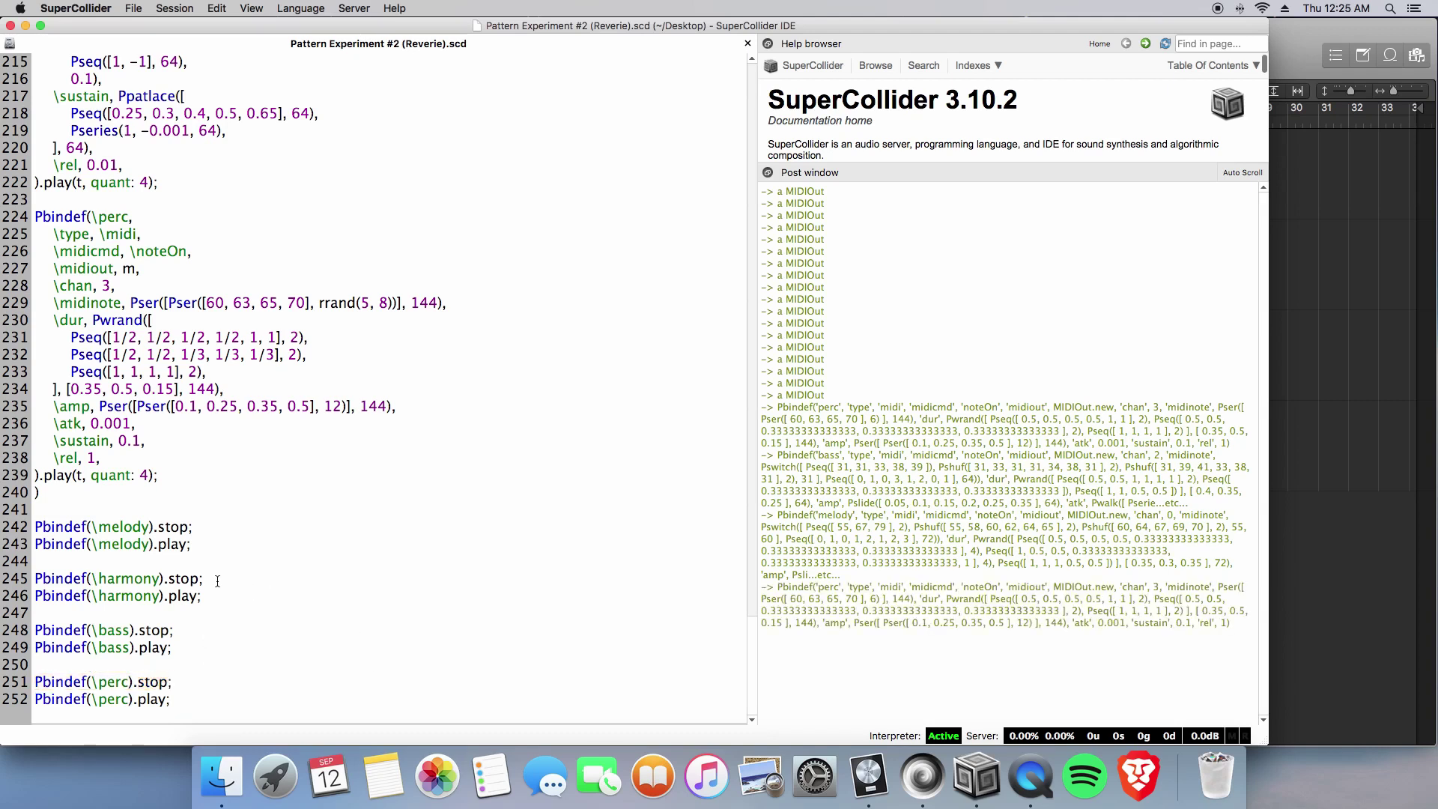
pyautogui.press('super+Tab')
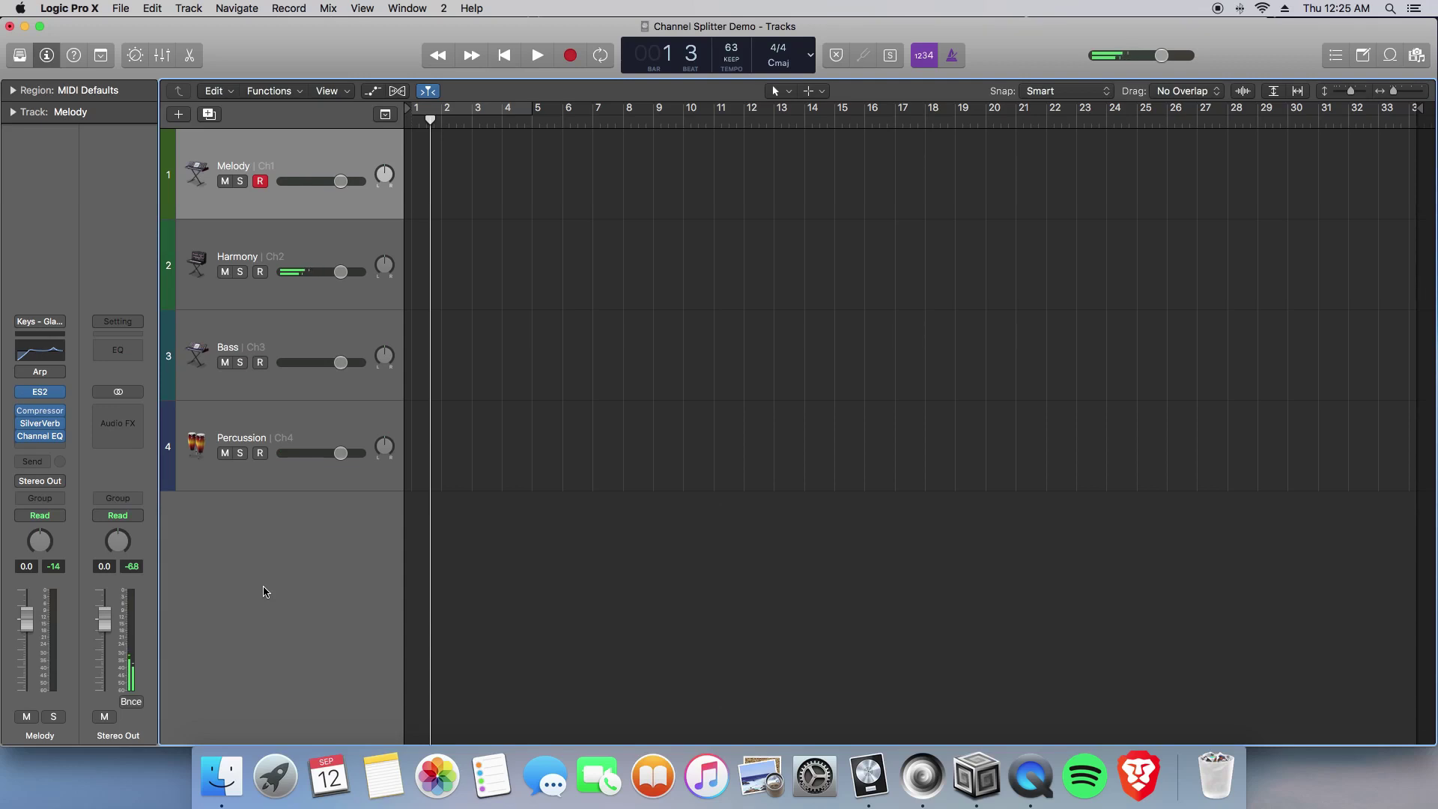
pyautogui.press('super+Tab')
pyautogui.hotkey('shift', 'Return')
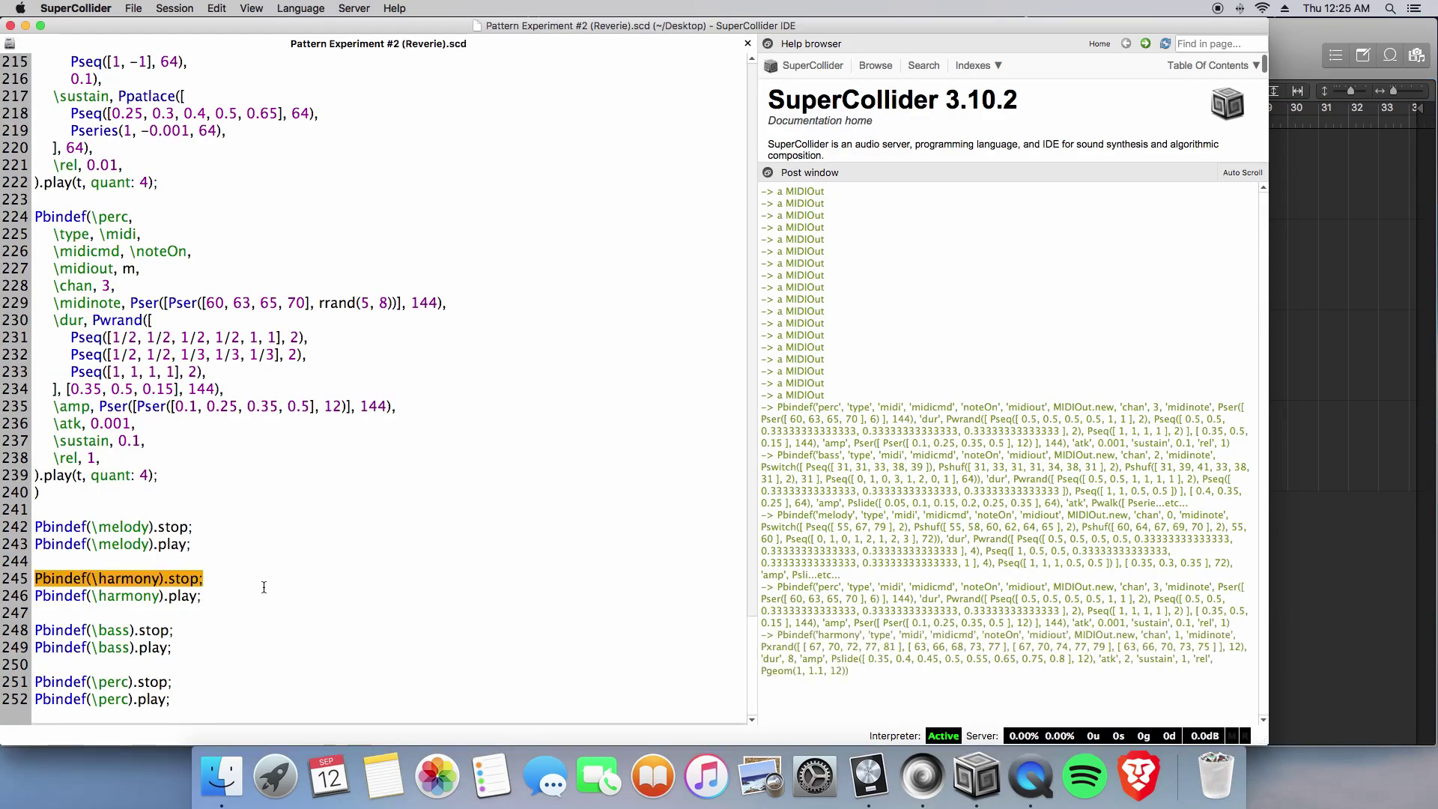
pyautogui.press('super+Tab')
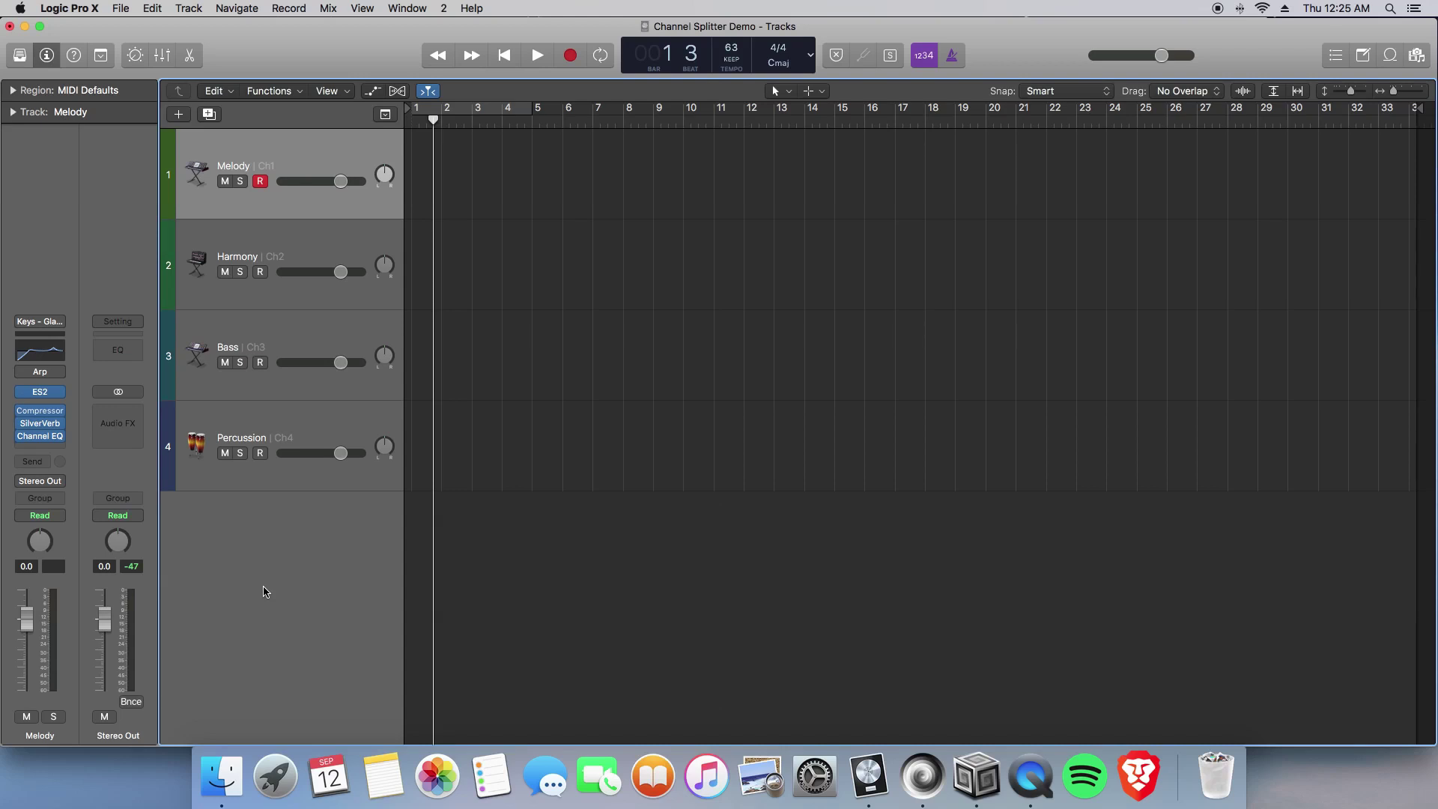
# Select the whole Pbindef score block in SuperCollider, then return to Logic Pro X.
pyautogui.press('super+Tab')
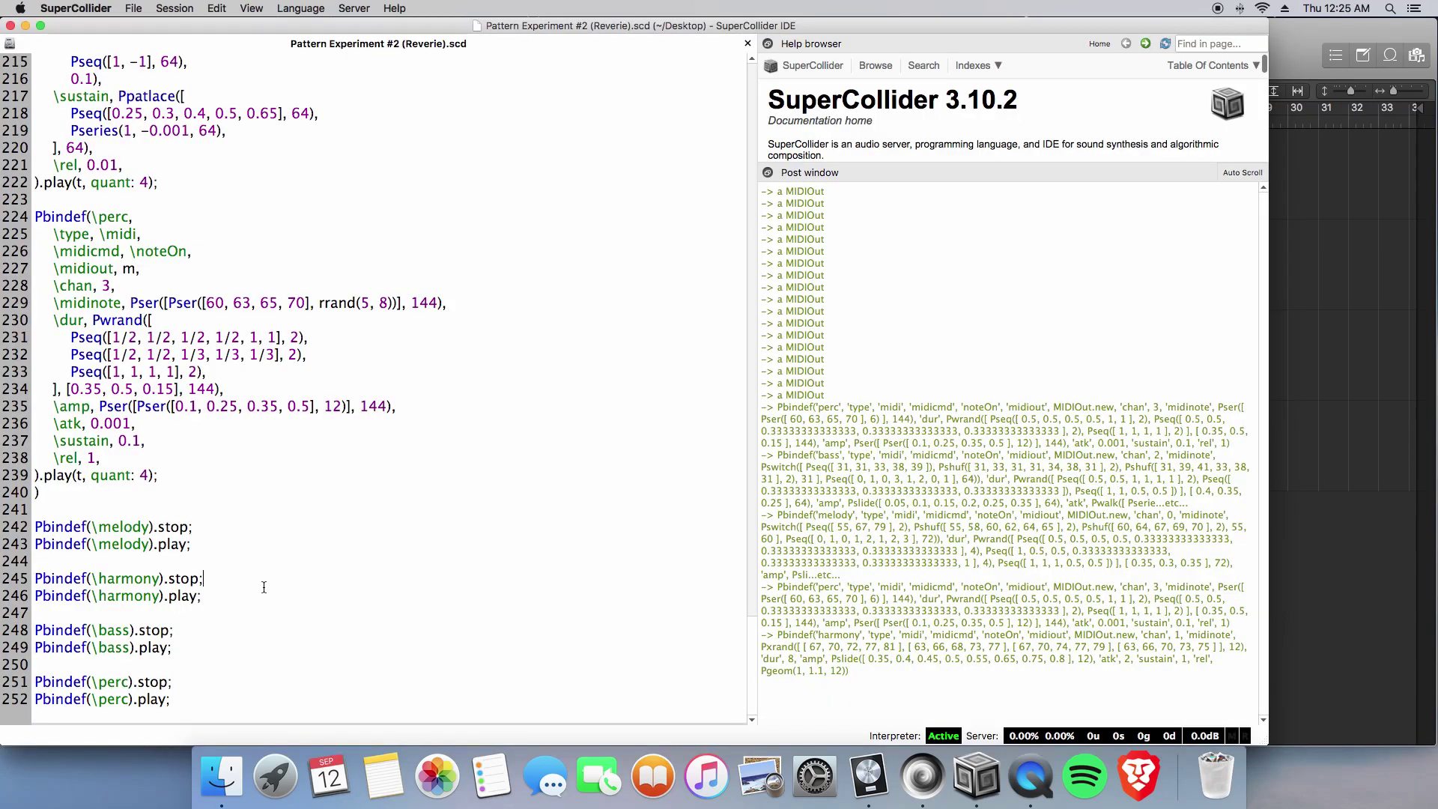
pyautogui.doubleClick(38, 496)
pyautogui.scroll(8, 423, 480)
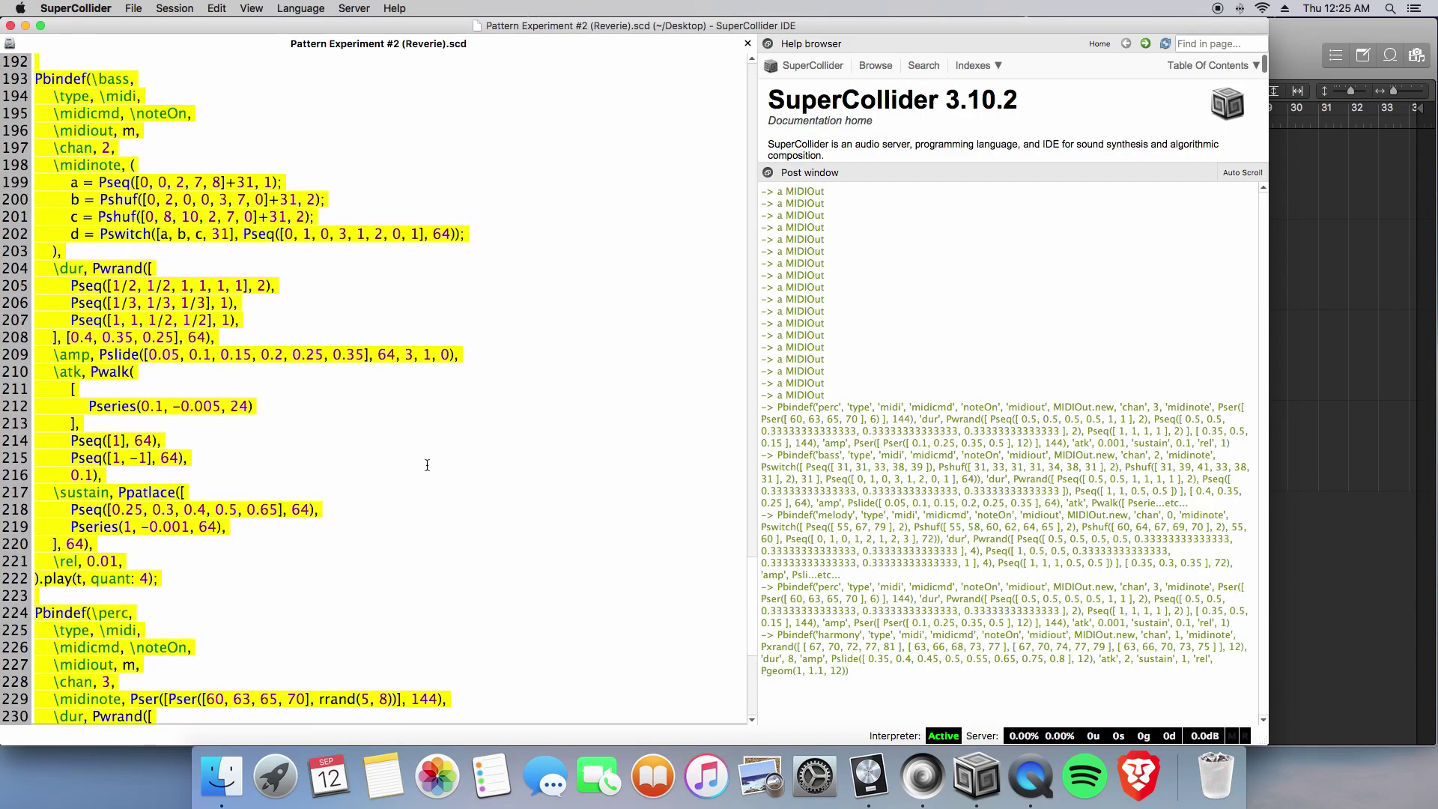
pyautogui.scroll(10, 426, 465)
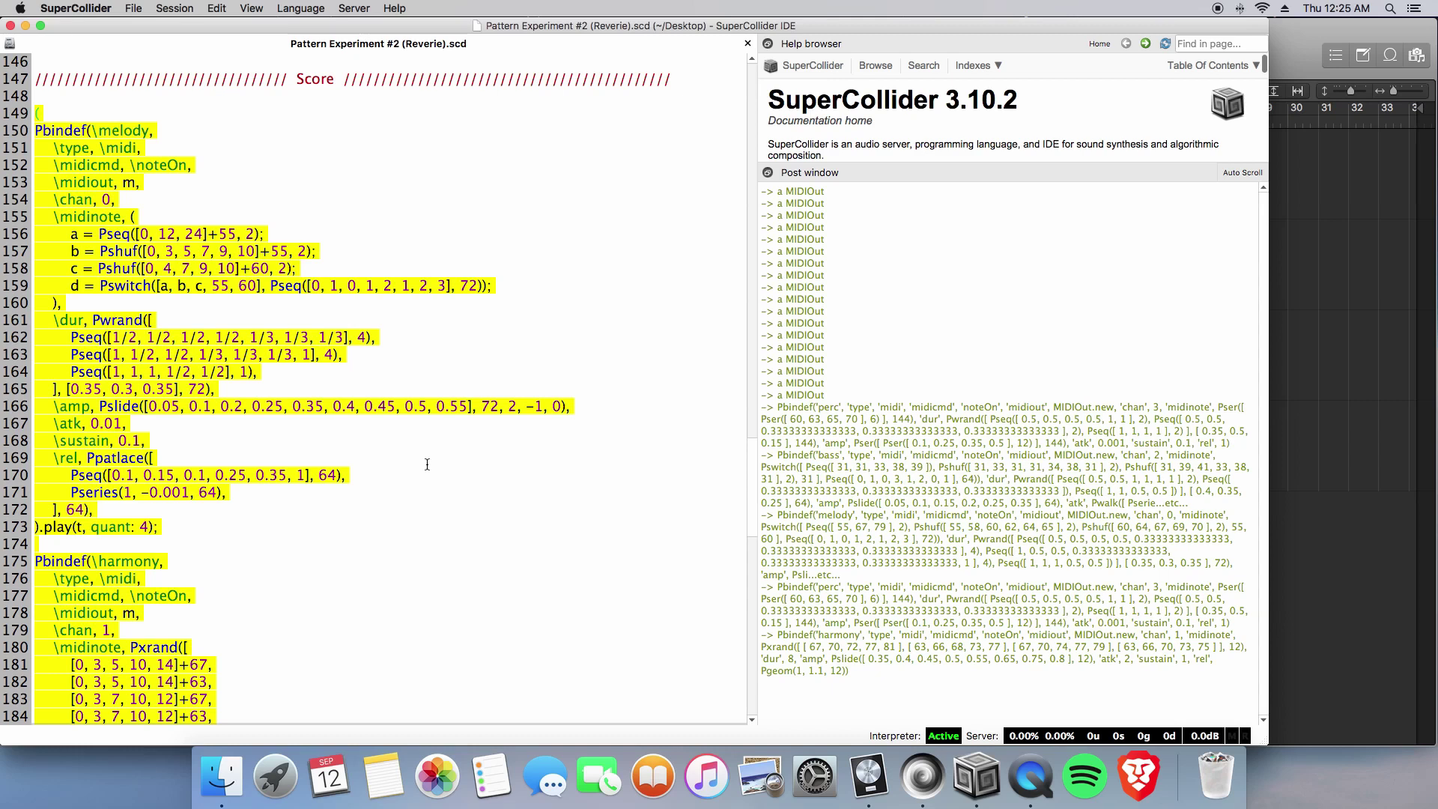
pyautogui.press('super+Tab')
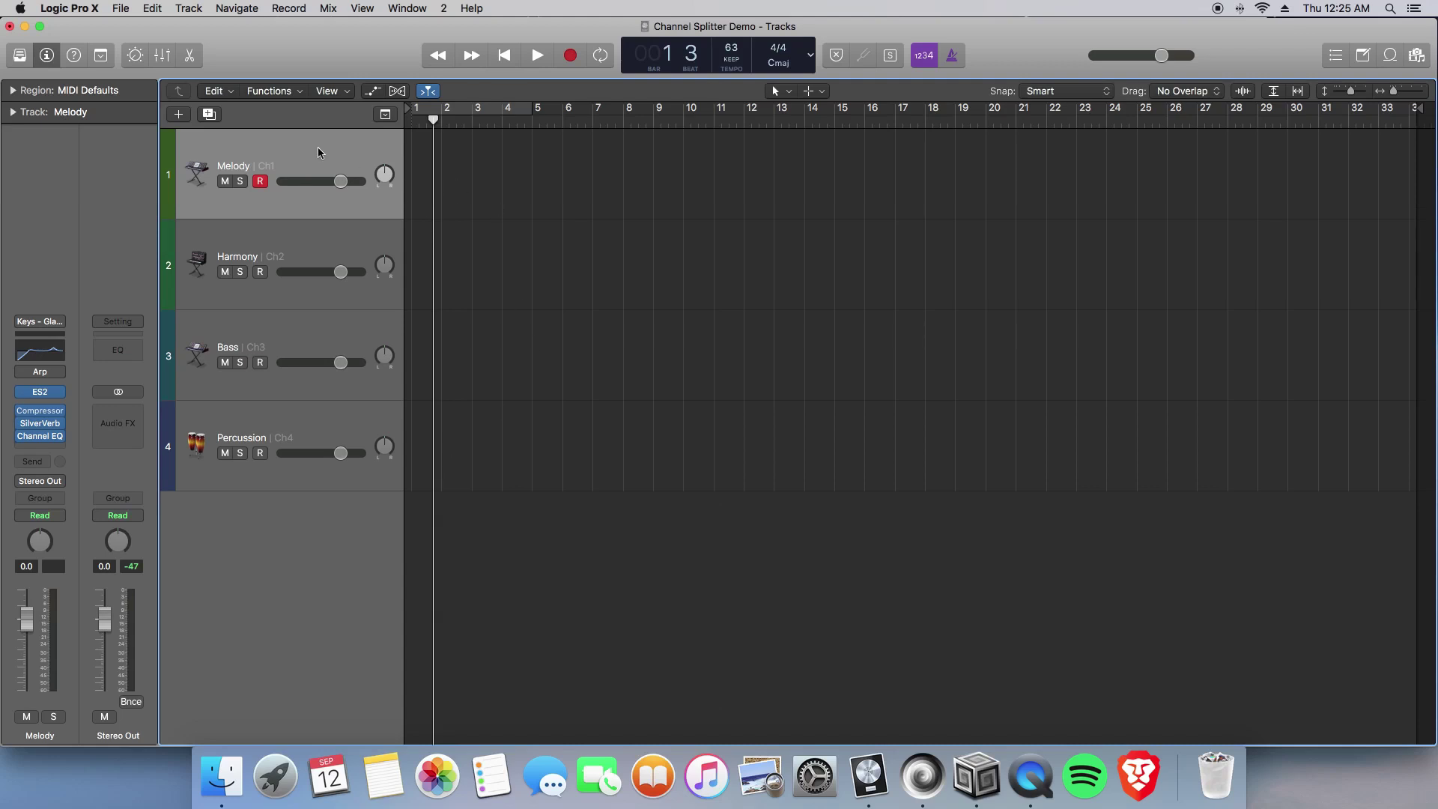
# Select all four tracks, start recording, run the score from SuperCollider, then stop Logic's transport.
pyautogui.keyDown('shift'); pyautogui.click(323, 416); pyautogui.keyUp('shift')
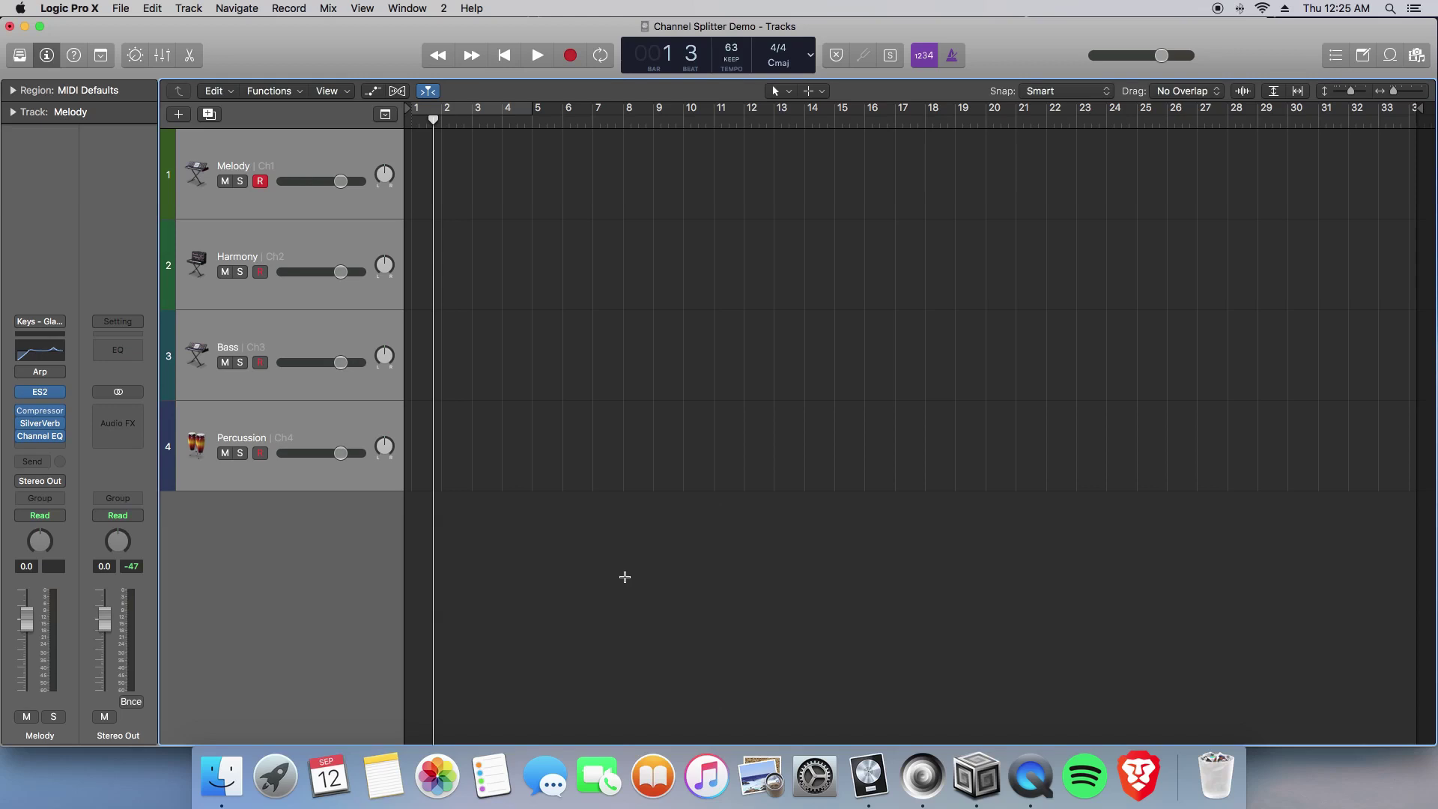
pyautogui.press('super+Tab')
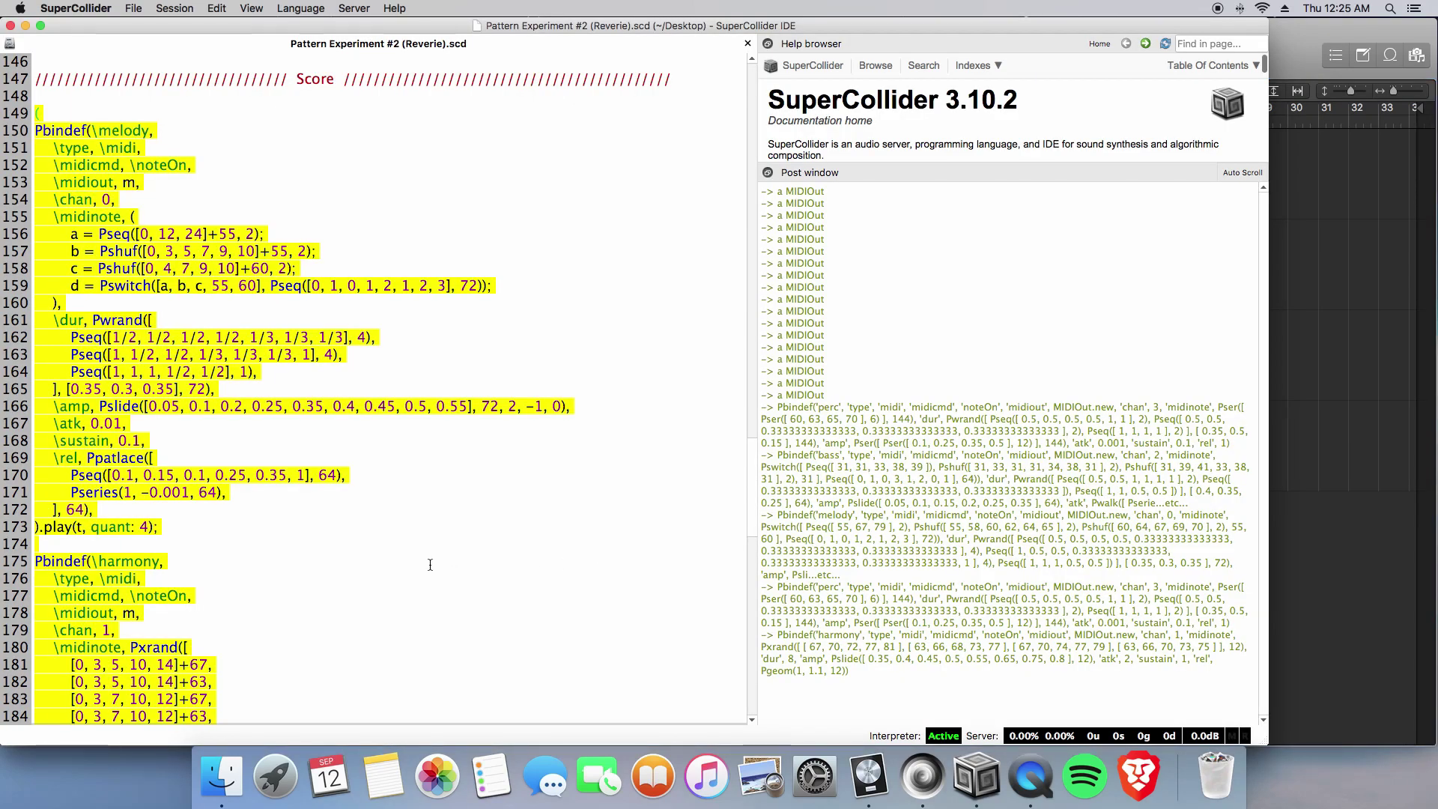
pyautogui.press('super+Tab')
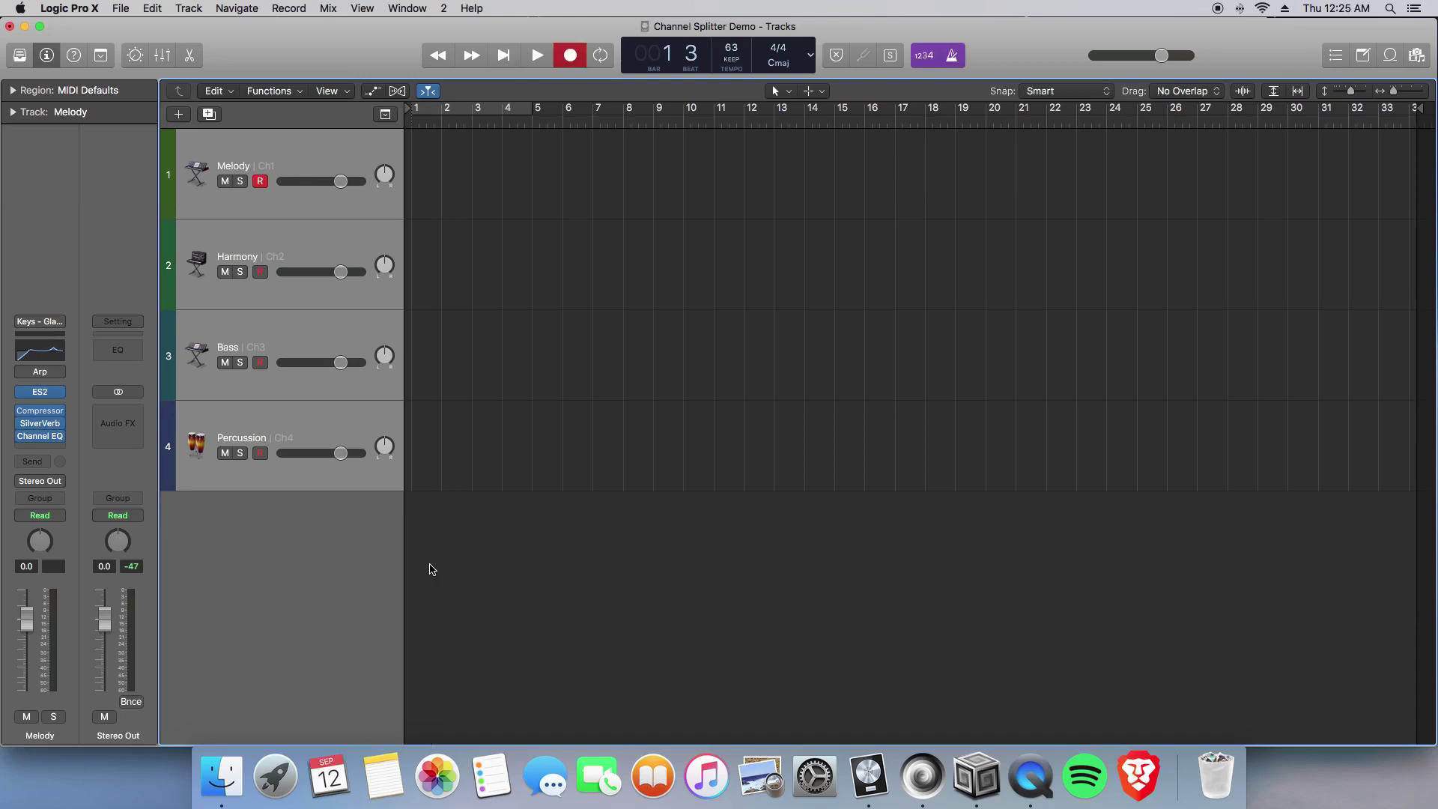
pyautogui.press('space')
pyautogui.press('super+Tab')
pyautogui.press('super+Return')
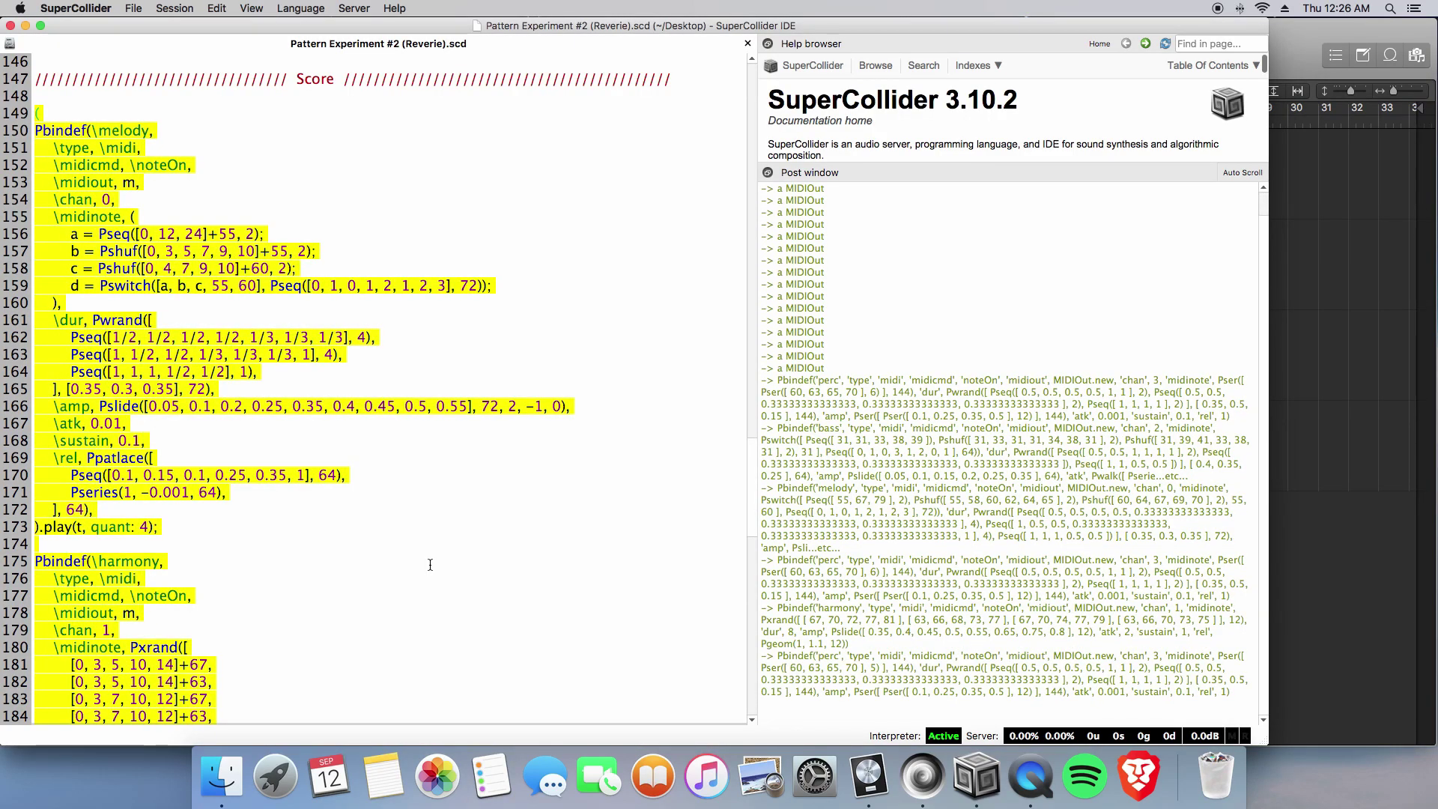
pyautogui.press('super+Tab')
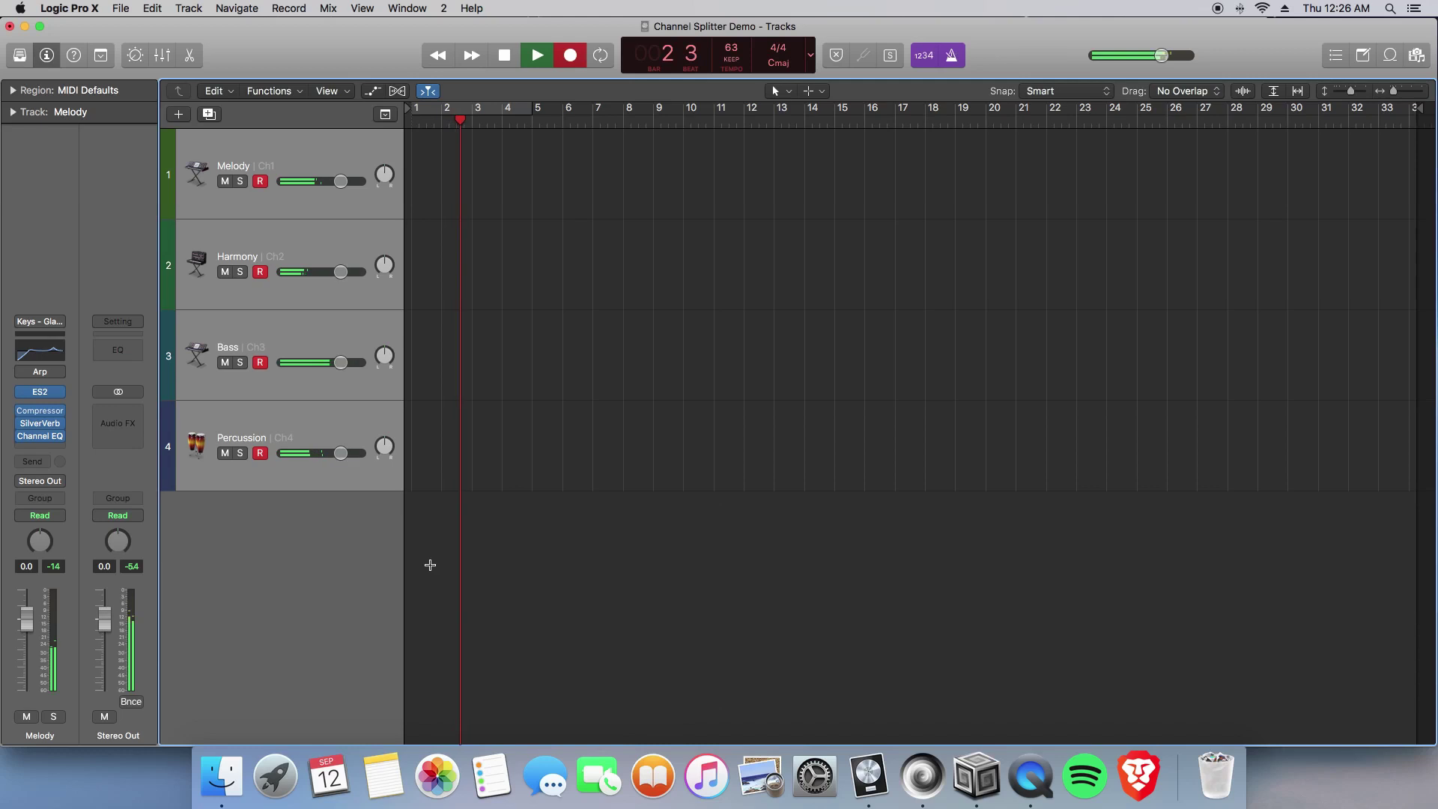
pyautogui.press('super+Tab')
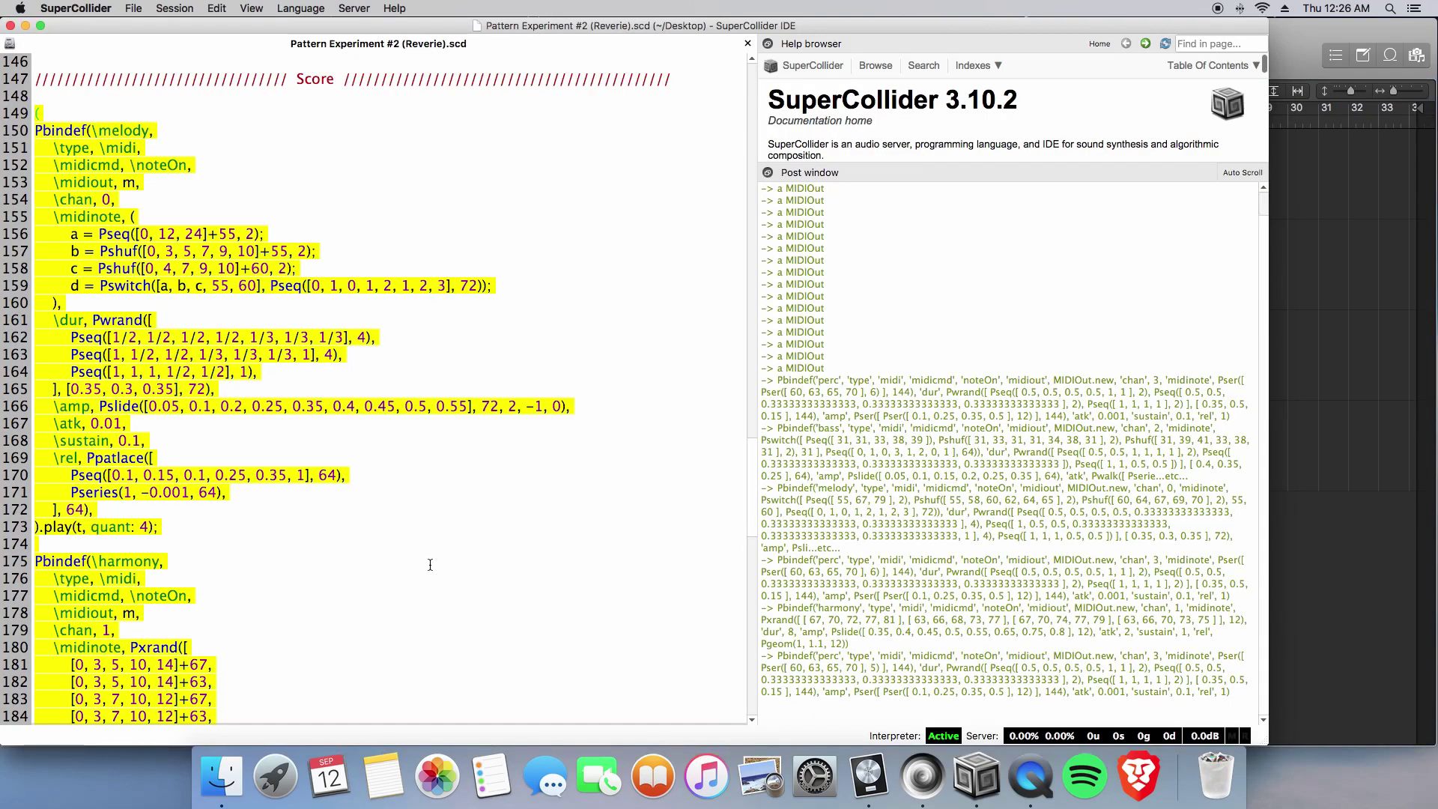
pyautogui.press('super+Tab')
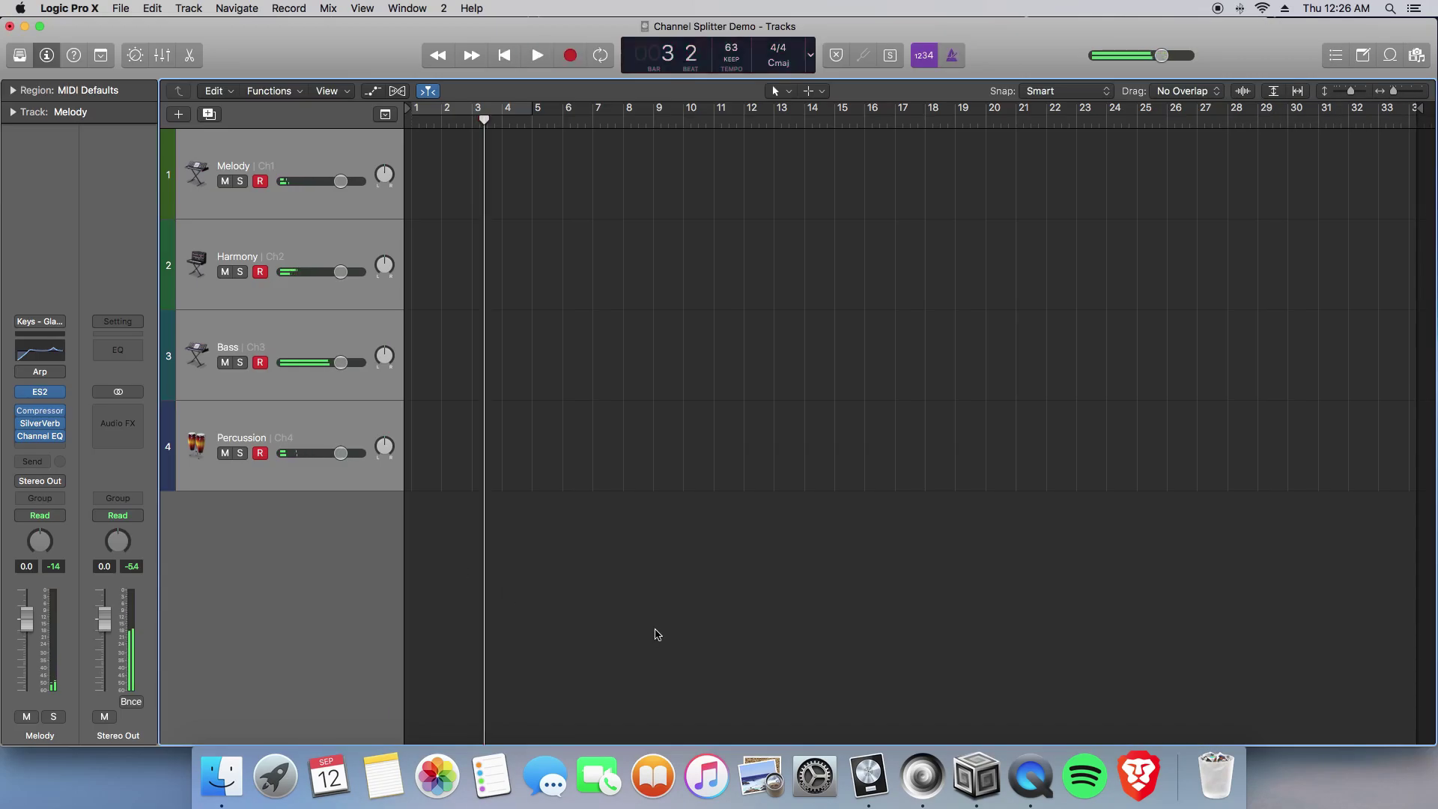
pyautogui.press('space')
pyautogui.press('space')
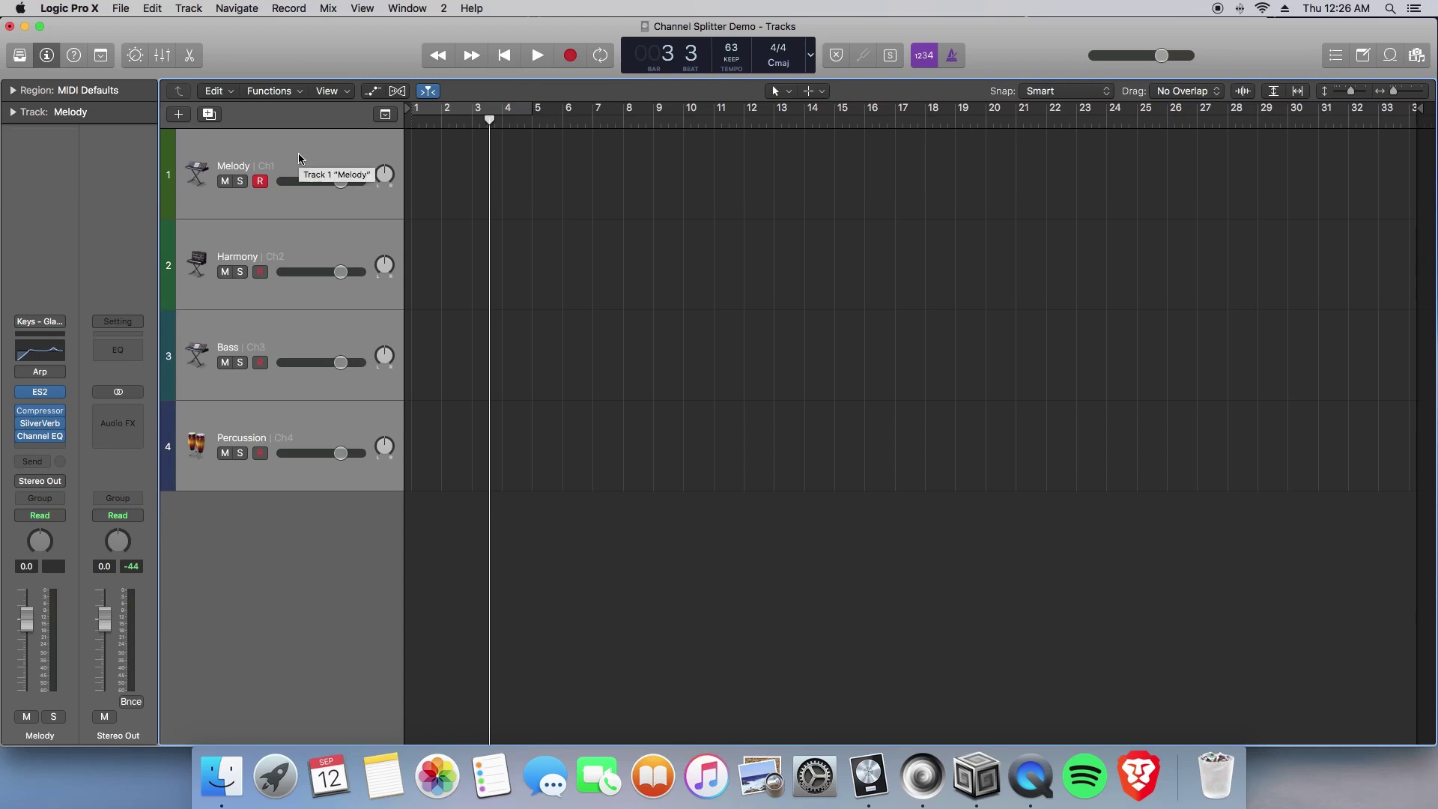
# Delete the Physical Input object from the MIDI Environment and close the Environment window.
pyautogui.press('super+0')
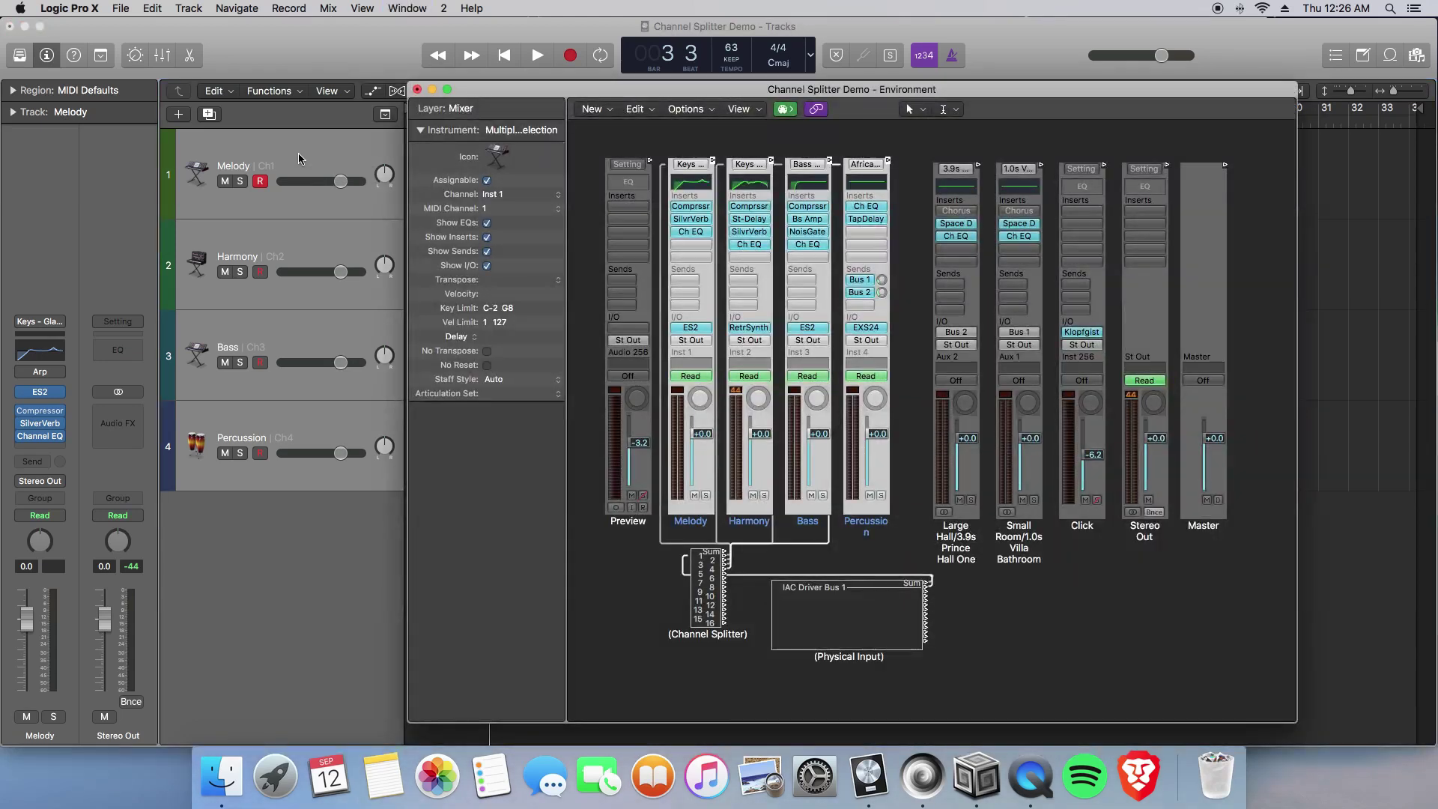
pyautogui.click(826, 567)
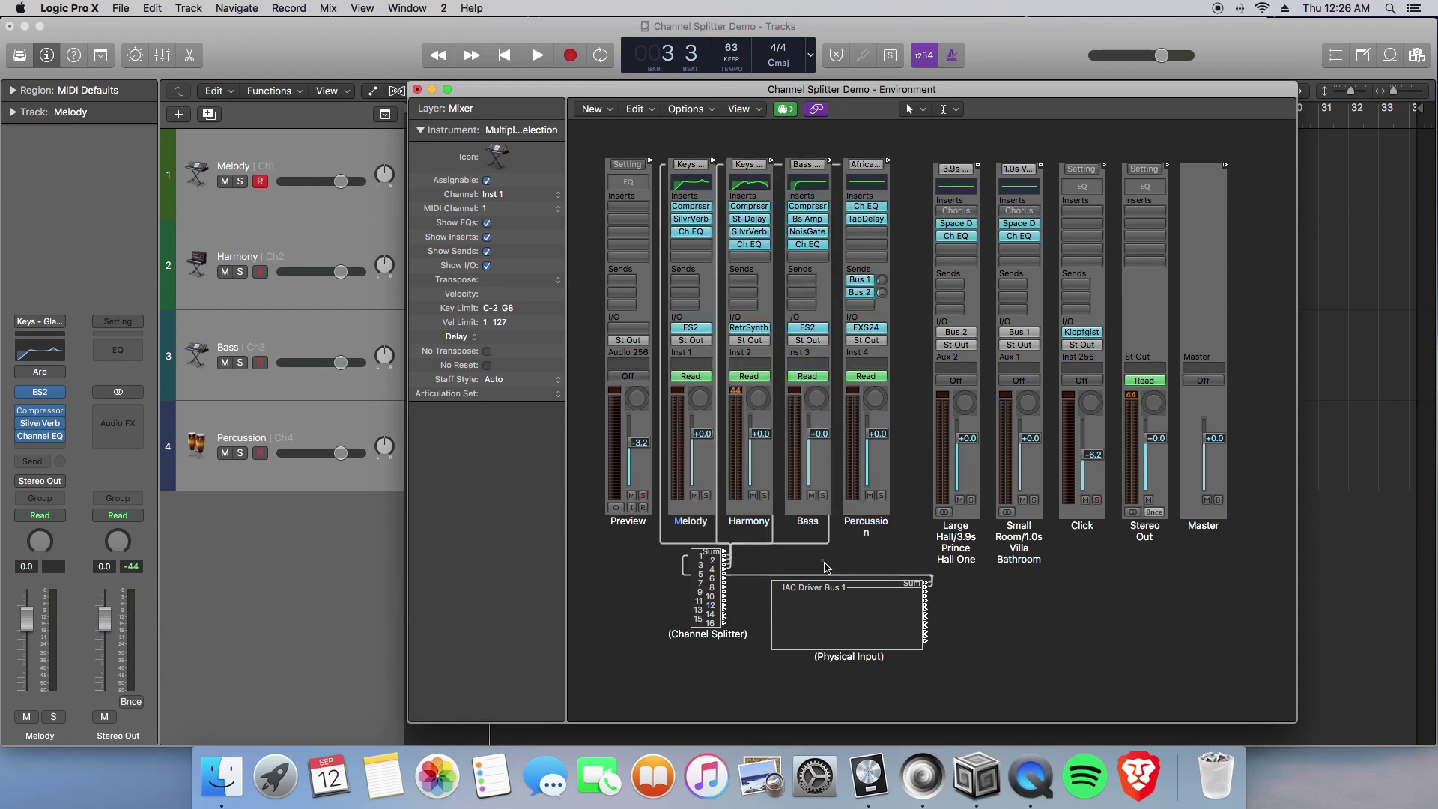
pyautogui.click(861, 619)
pyautogui.press('Delete')
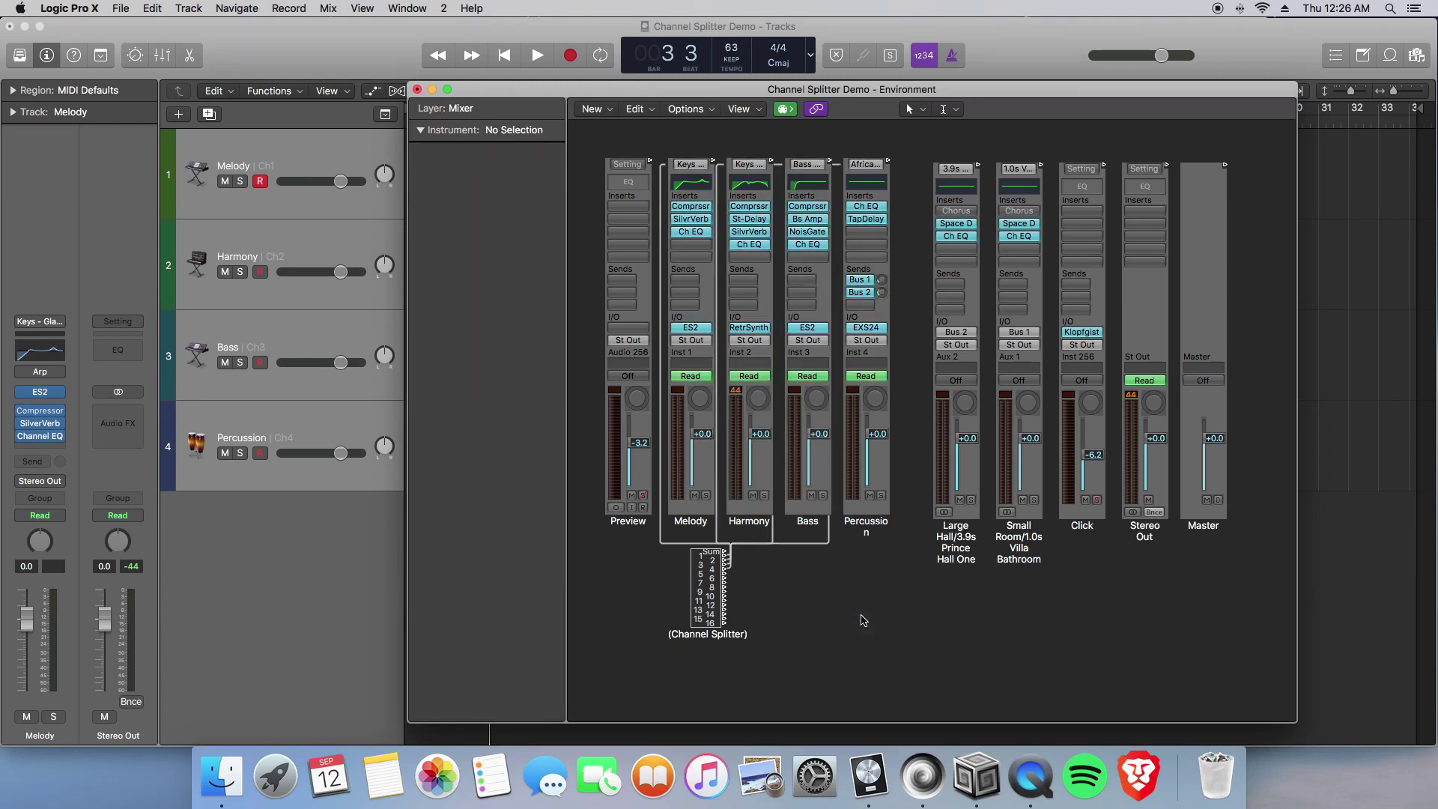
pyautogui.click(276, 146)
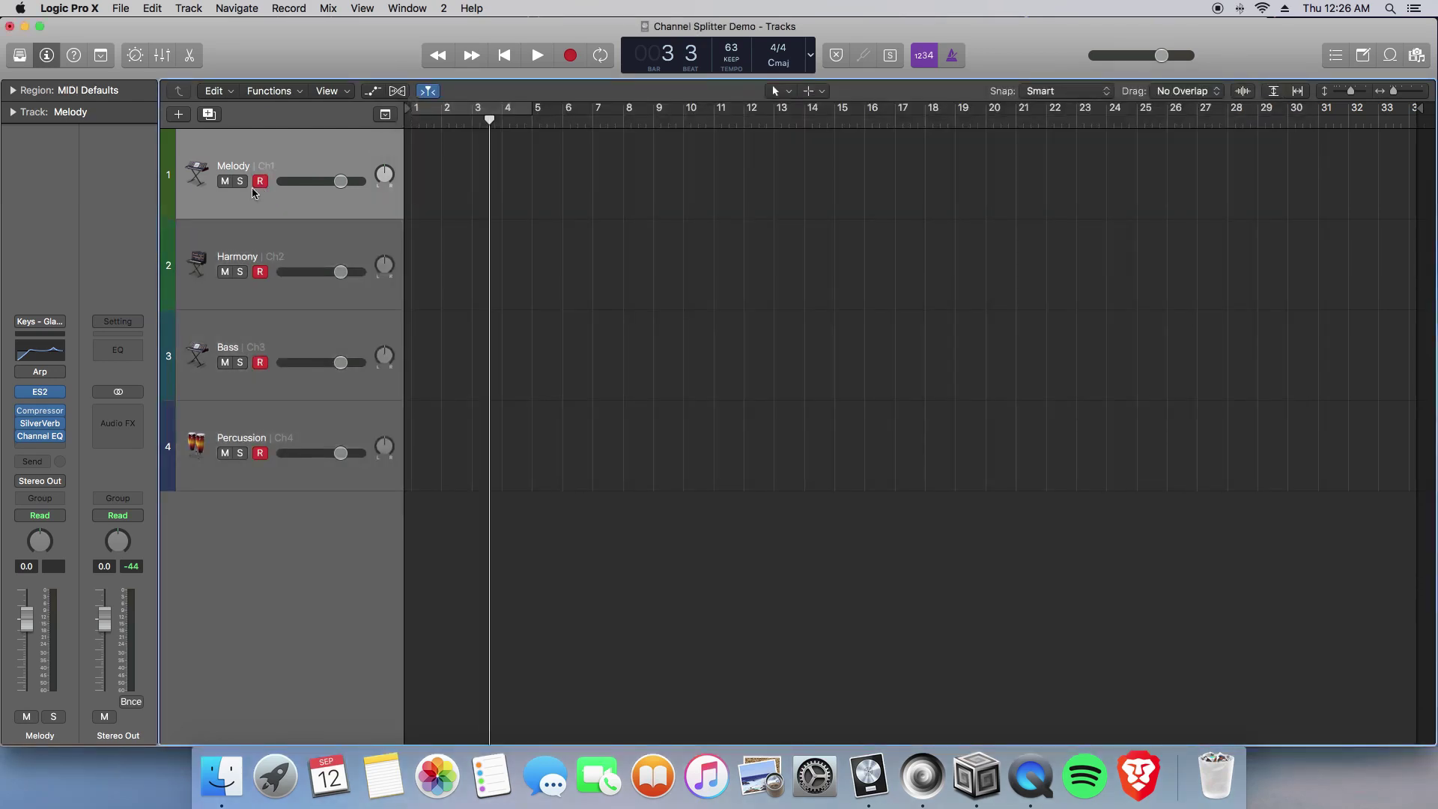
# Disarm Harmony, Bass and Percussion, set the playhead to bar 3, and run the SuperCollider score.
pyautogui.click(263, 269)
pyautogui.click(464, 118)
pyautogui.click(471, 120)
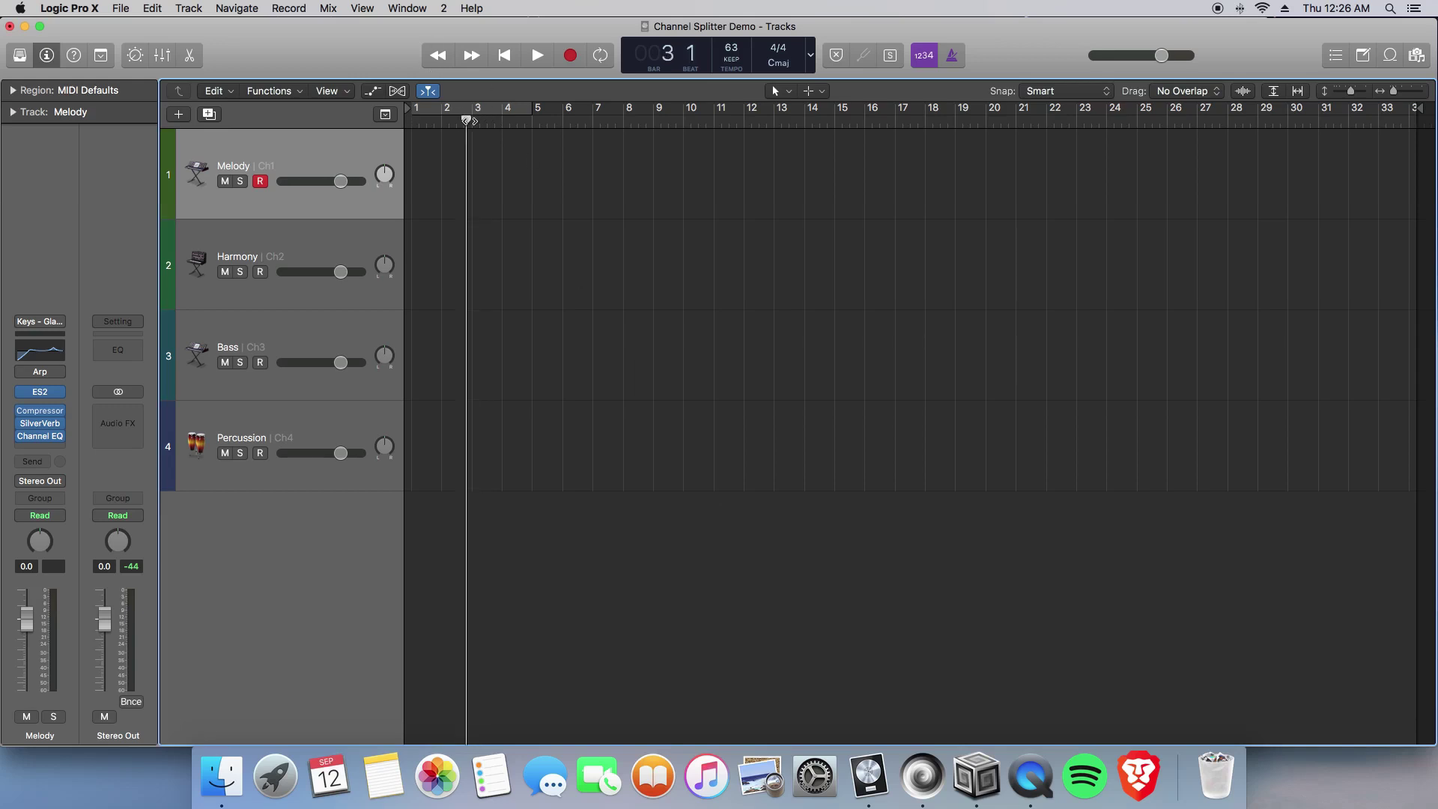
pyautogui.press('super+Tab')
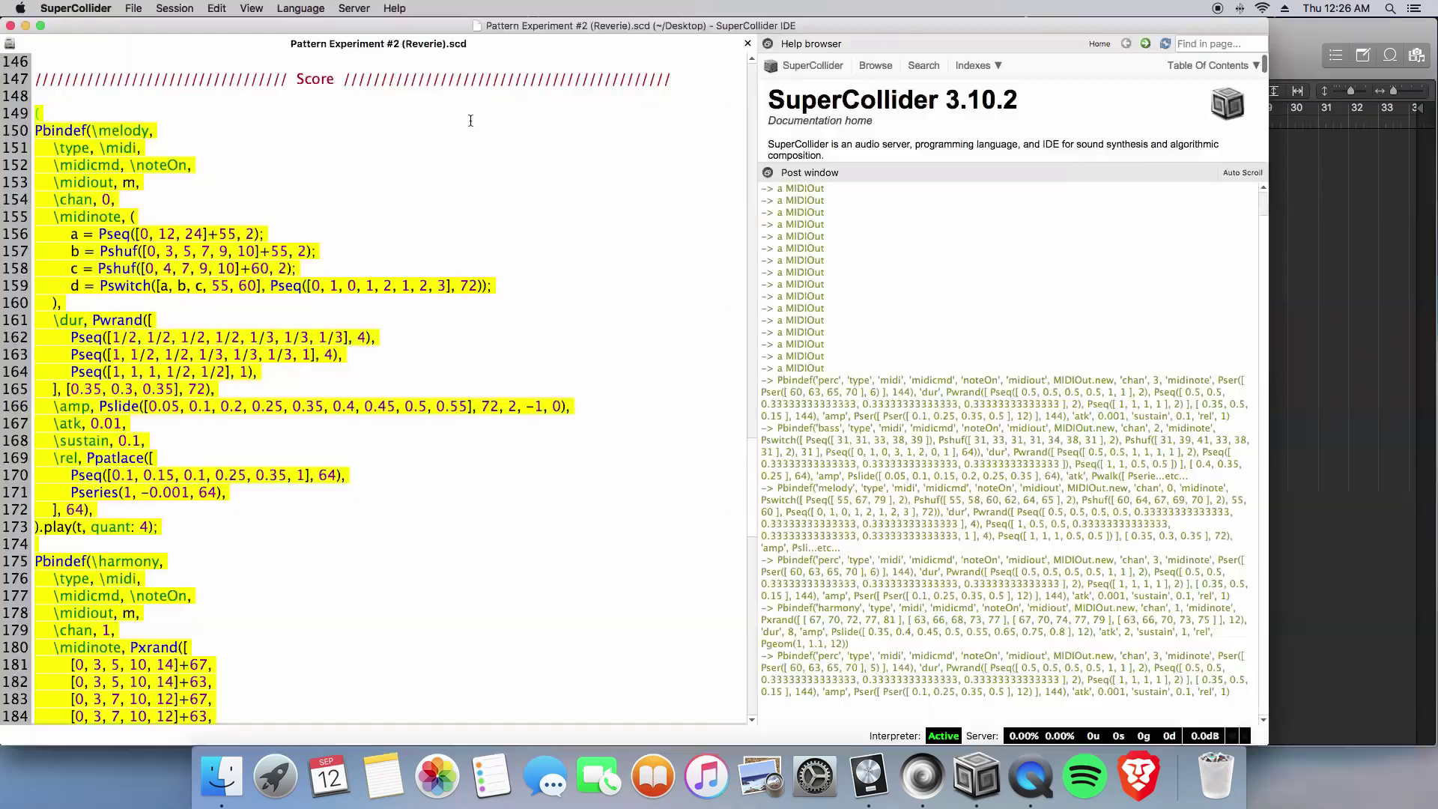
pyautogui.press('super+Return')
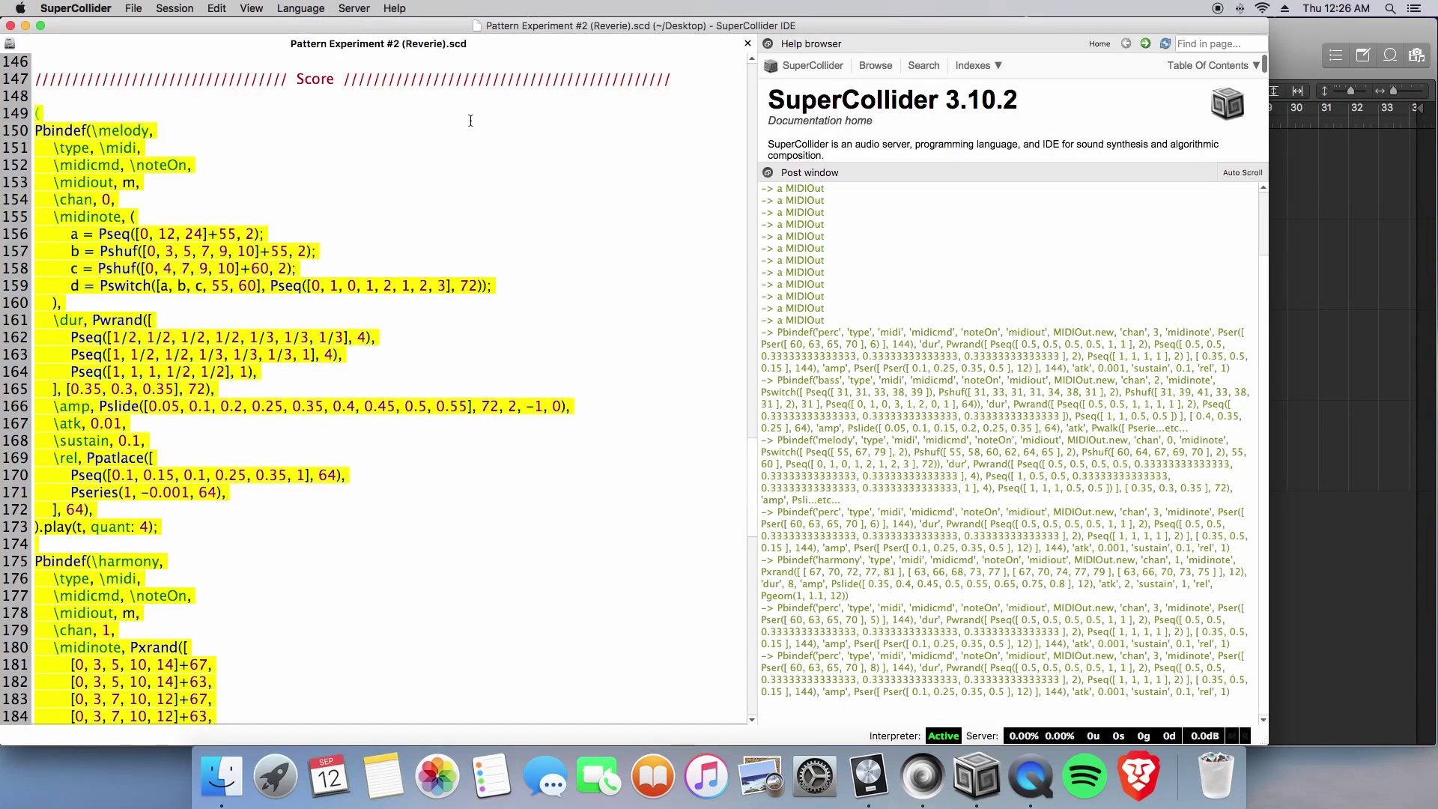
pyautogui.press('super+Tab')
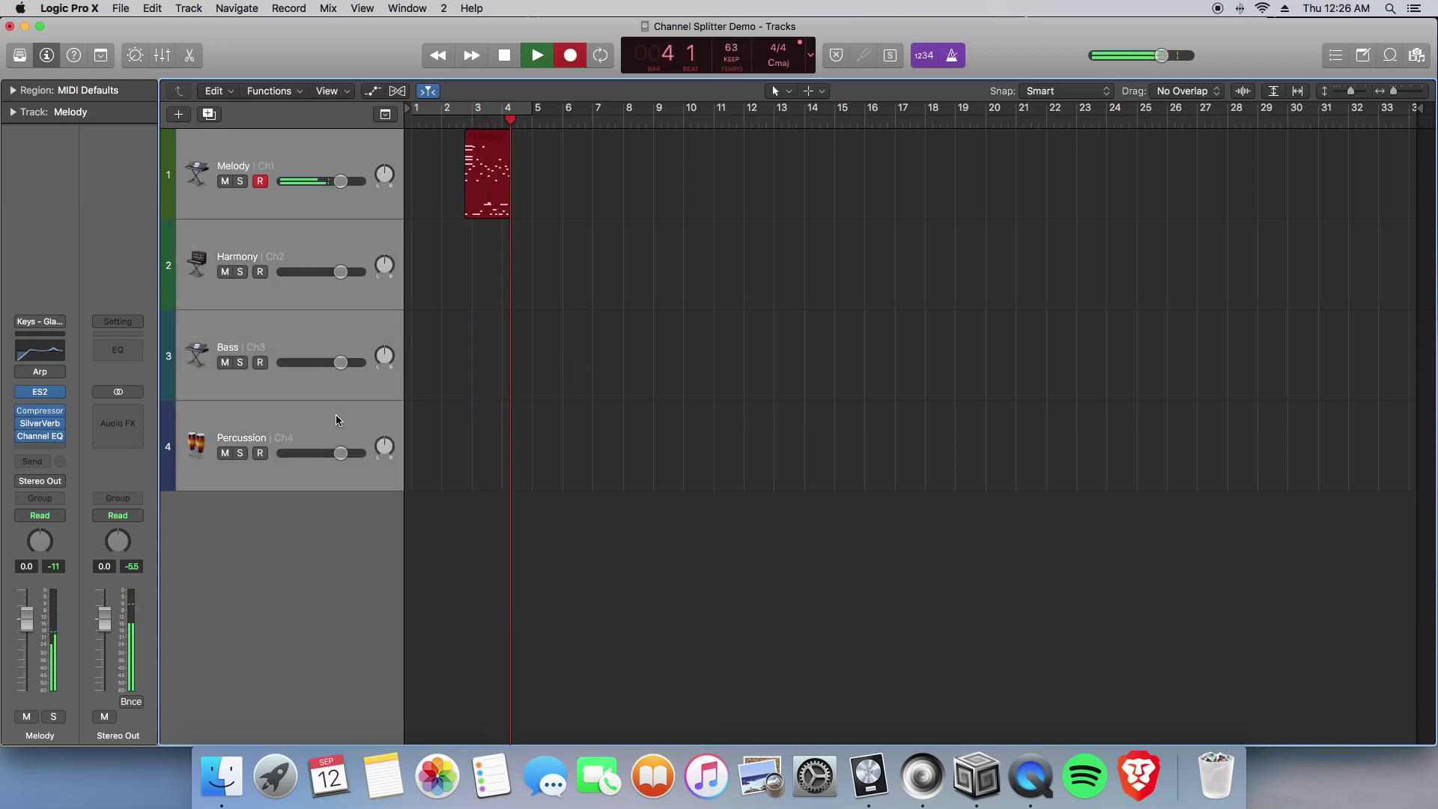
# Record-enable Harmony, Bass and Percussion, stop recording, and select the four recorded regions.
pyautogui.click(260, 272)
pyautogui.moveTo(259, 299); pyautogui.dragTo(260, 453)
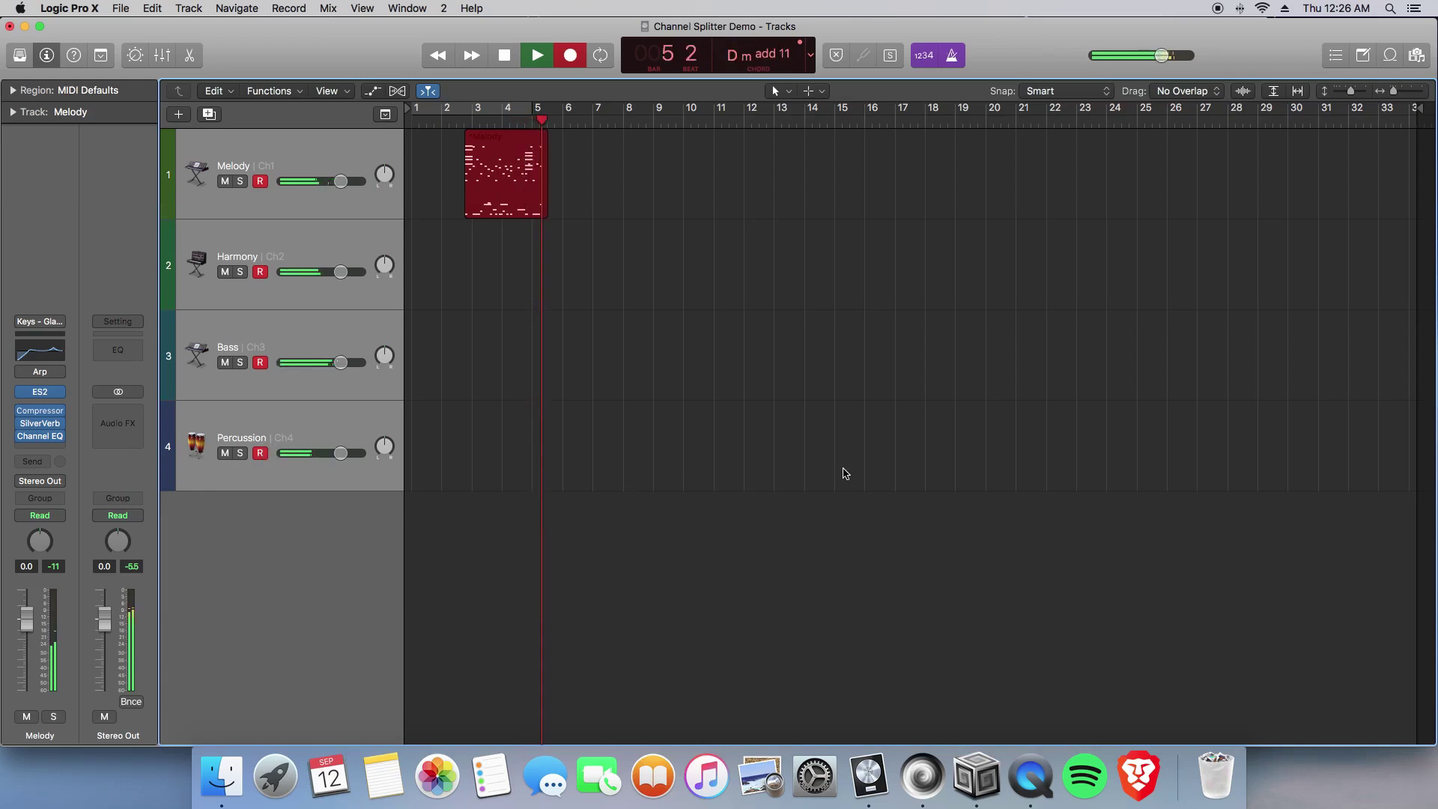
pyautogui.press('space')
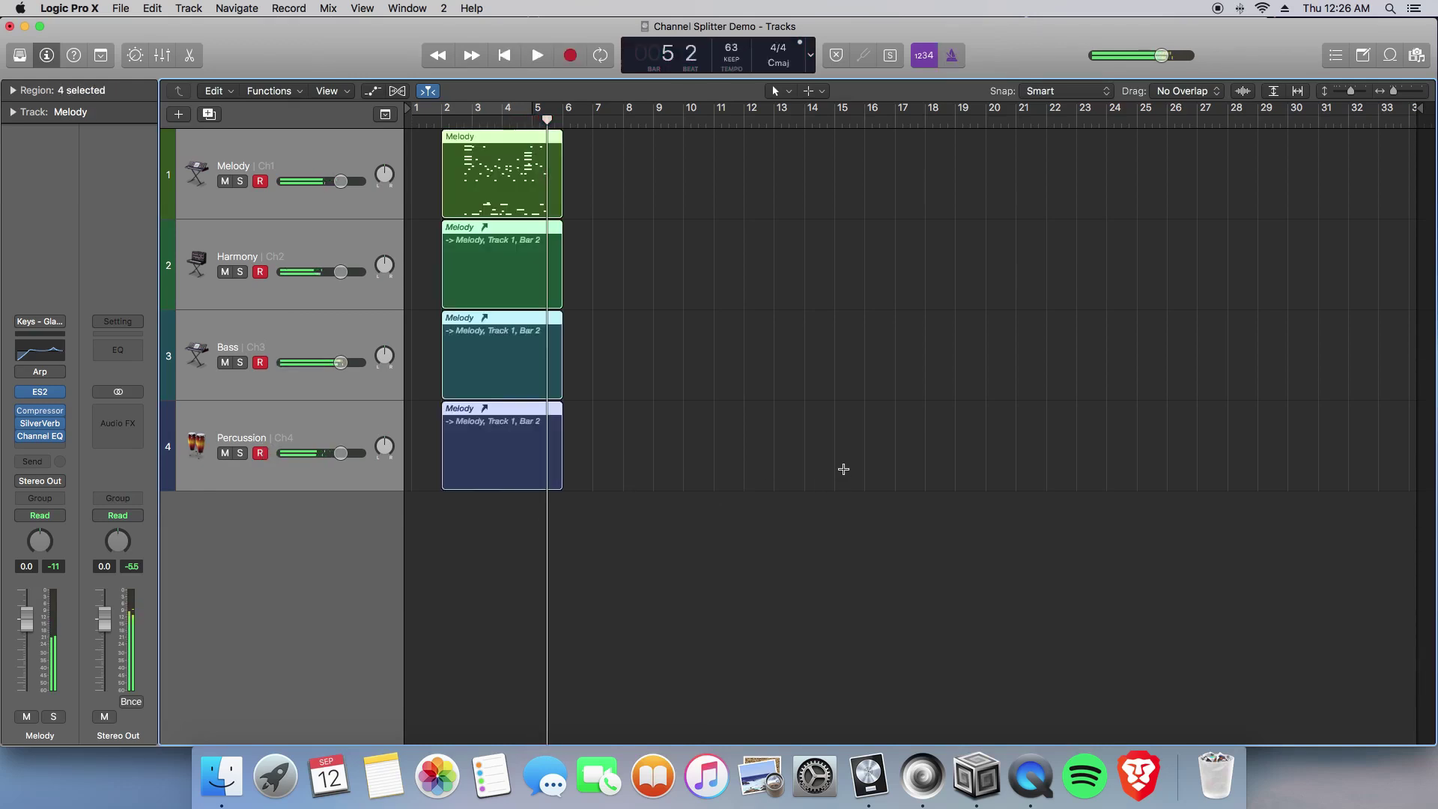
pyautogui.press('super+Tab')
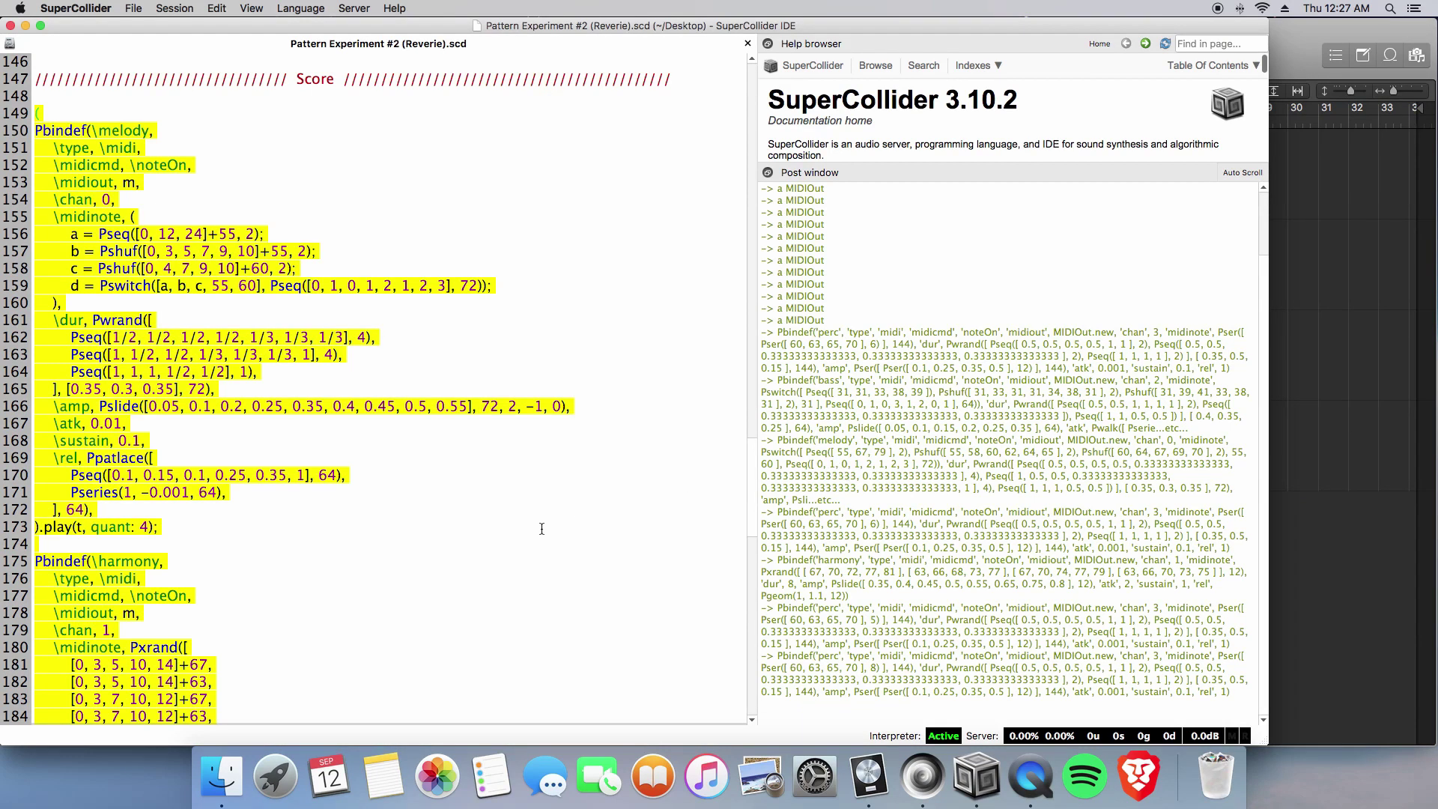
pyautogui.press('super+Tab')
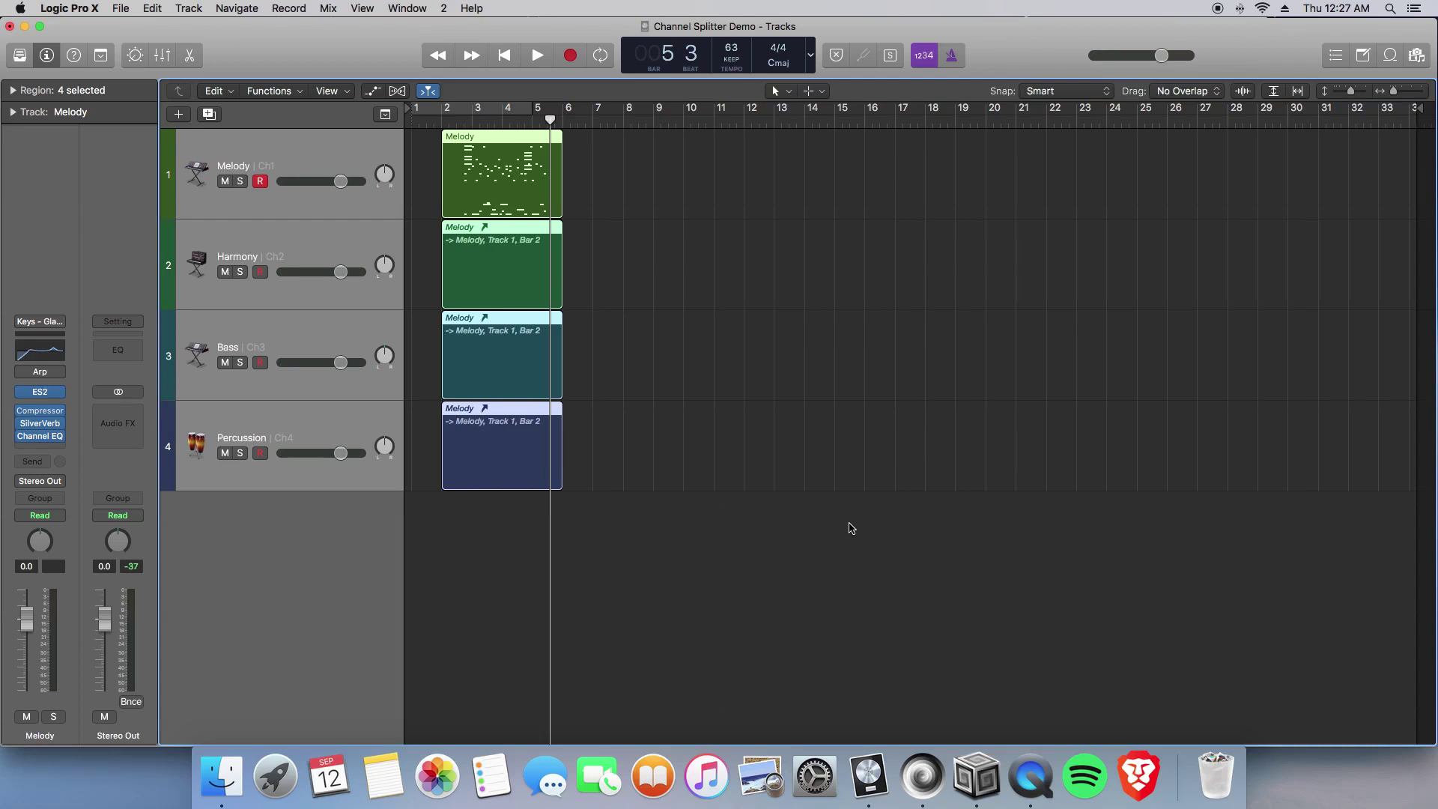
pyautogui.moveTo(424, 142); pyautogui.dragTo(628, 501)
pyautogui.press('Delete')
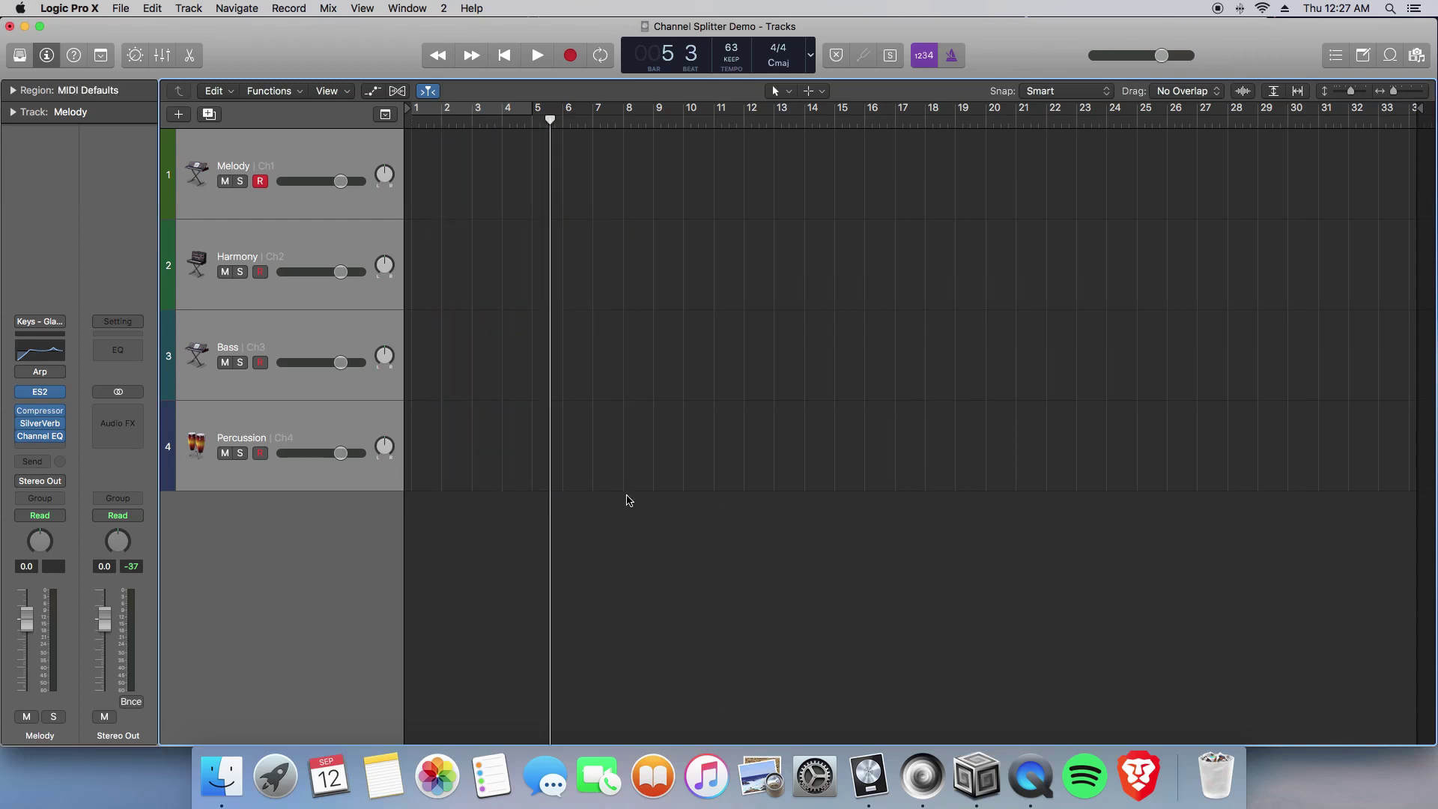